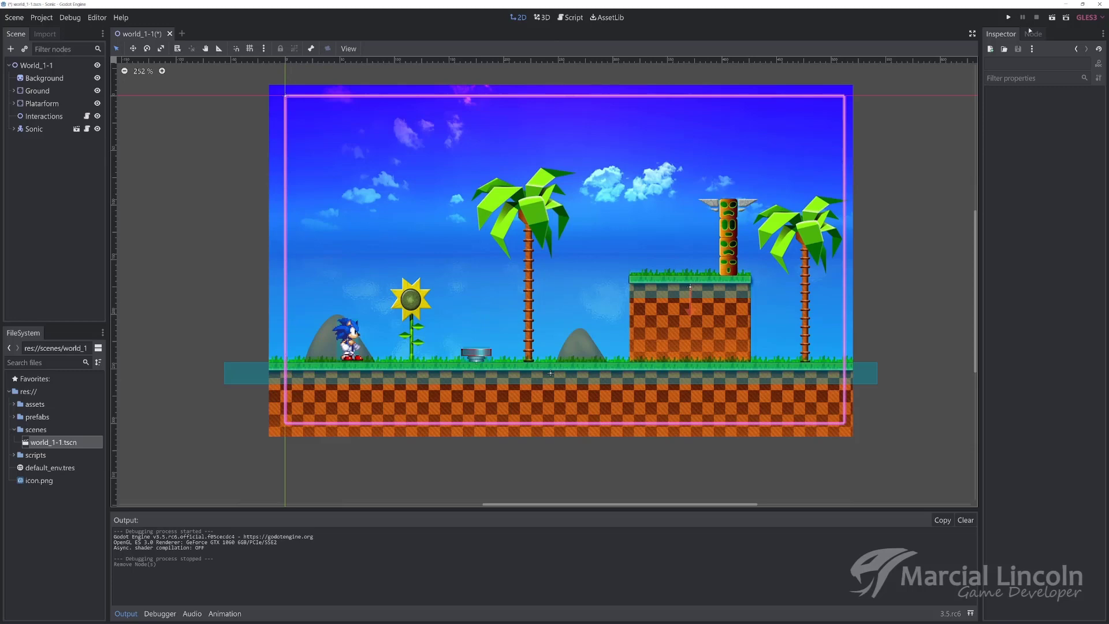
# Play the level, land Sonic on the red spring to test the bounce, then stop and select Interactions.
pyautogui.click(1052, 18)
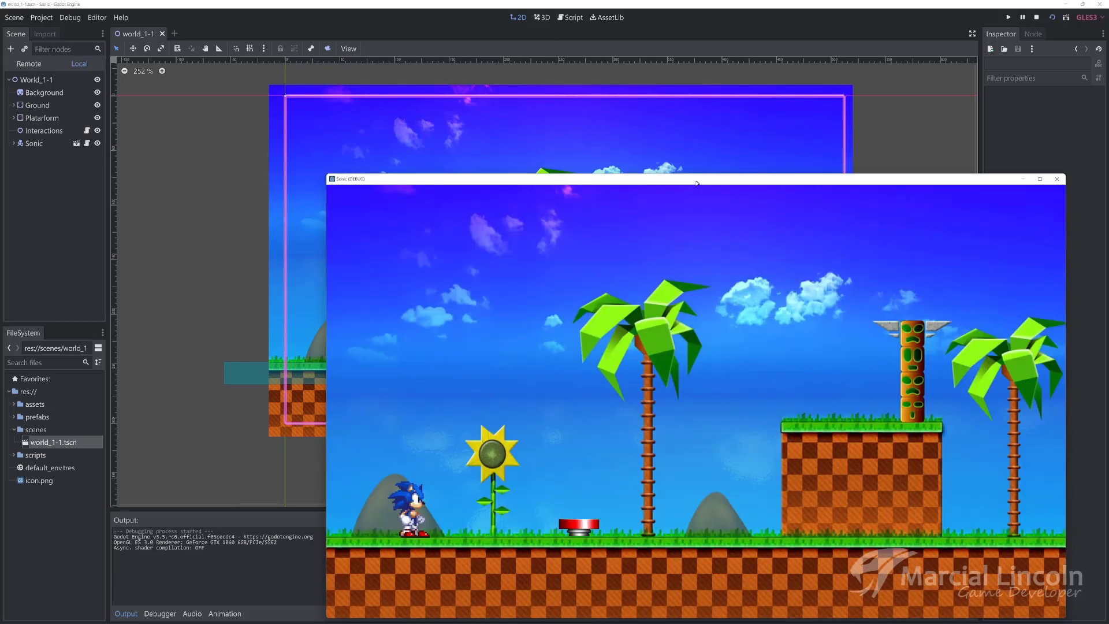
pyautogui.moveTo(697, 184); pyautogui.dragTo(602, 79)
pyautogui.press('Right')
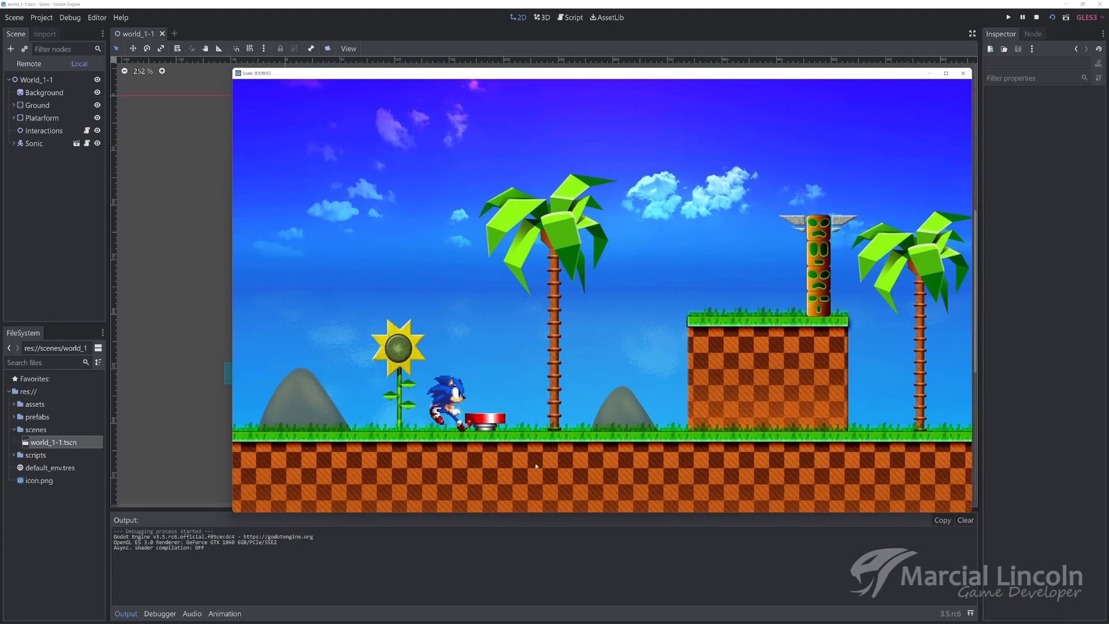
pyautogui.press('Left')
pyautogui.press('space')
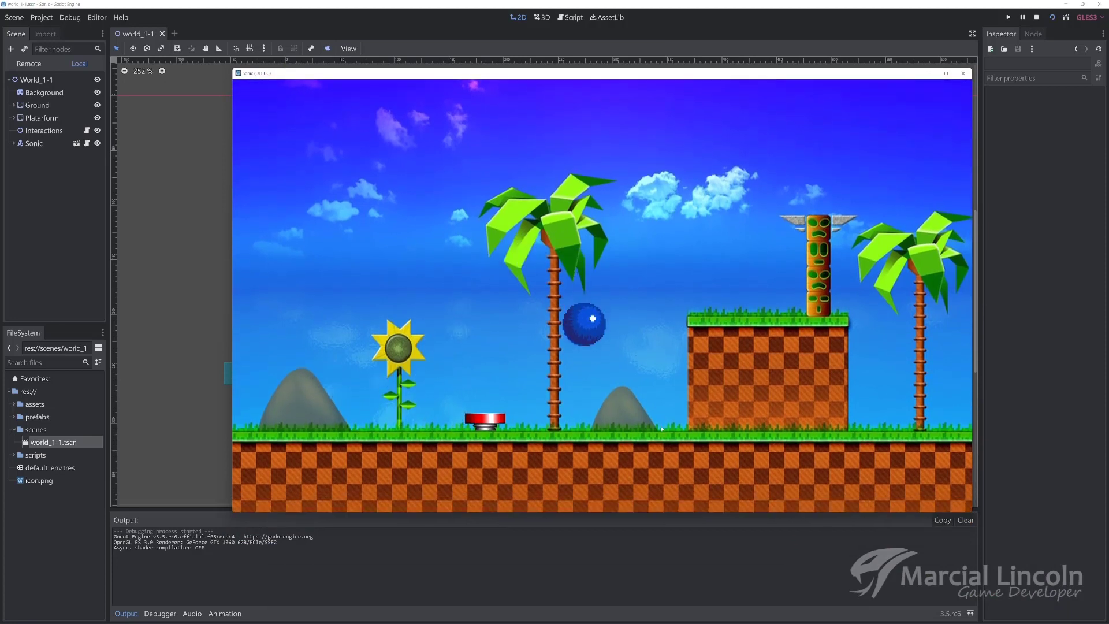
pyautogui.press('Left')
pyautogui.press('space')
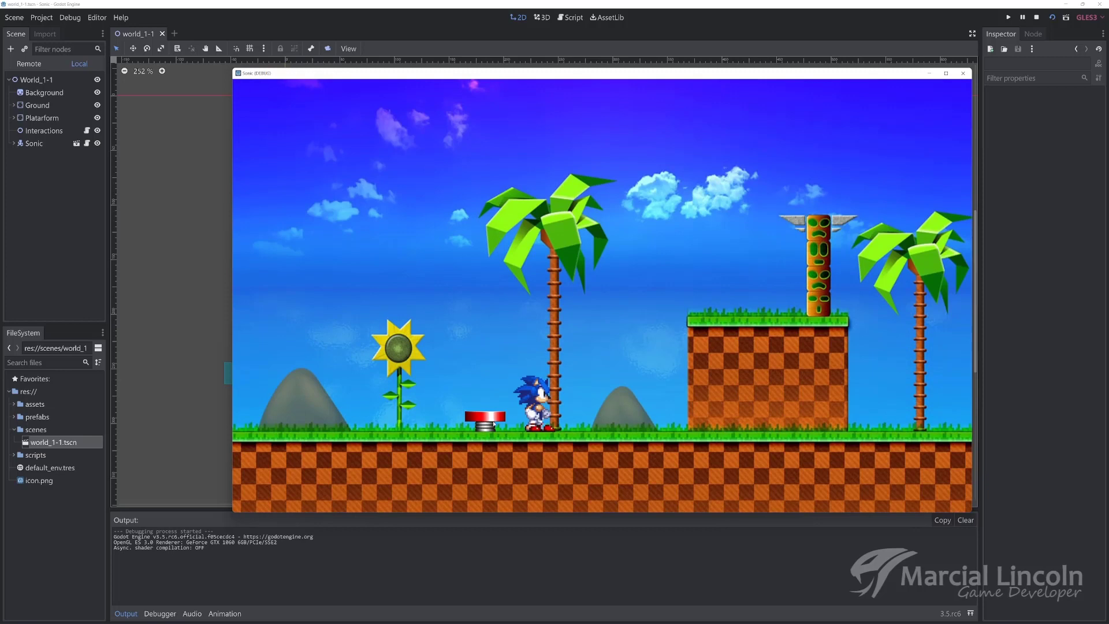
pyautogui.click(963, 74)
pyautogui.click(52, 116)
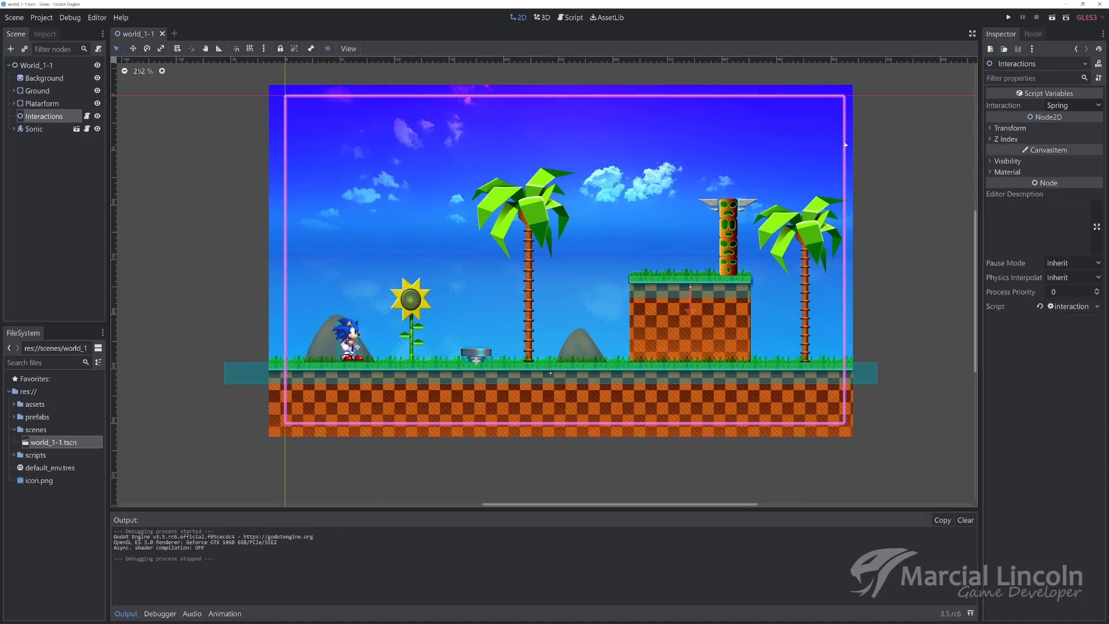
# Switch Interaction to Spike, test jumping Sonic over the spikes in-game, then restore Spring.
pyautogui.click(1059, 105)
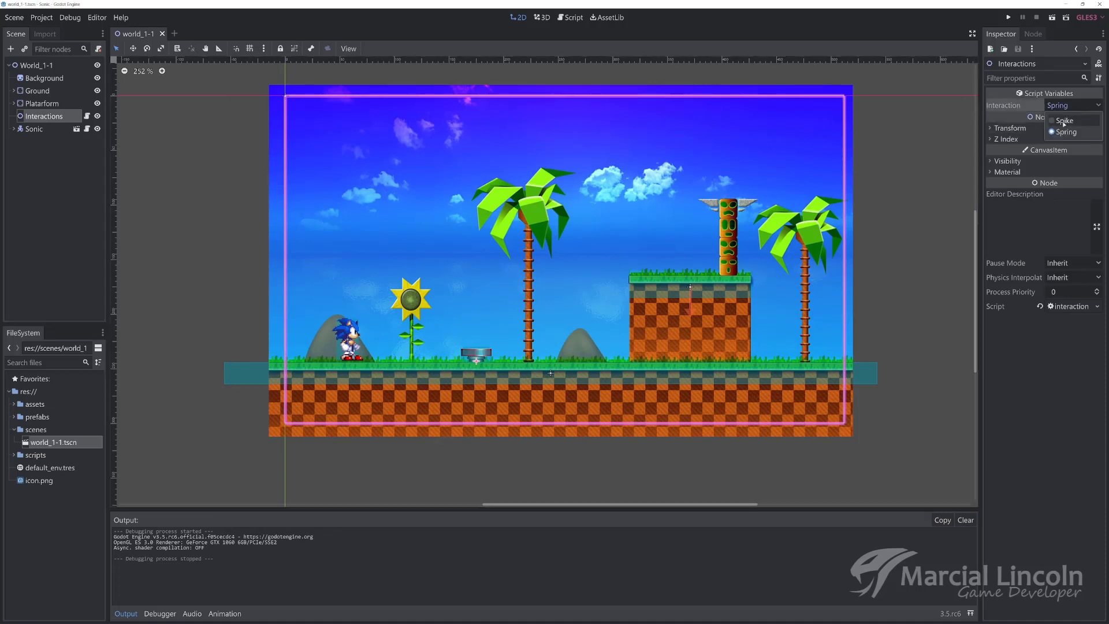
pyautogui.click(1063, 121)
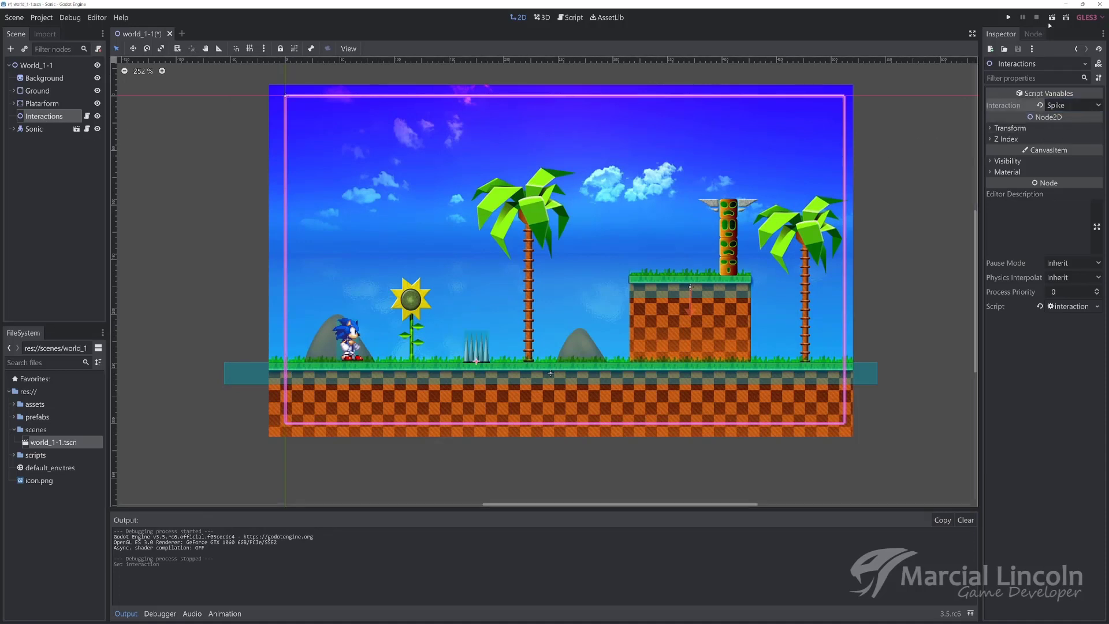
pyautogui.click(1052, 19)
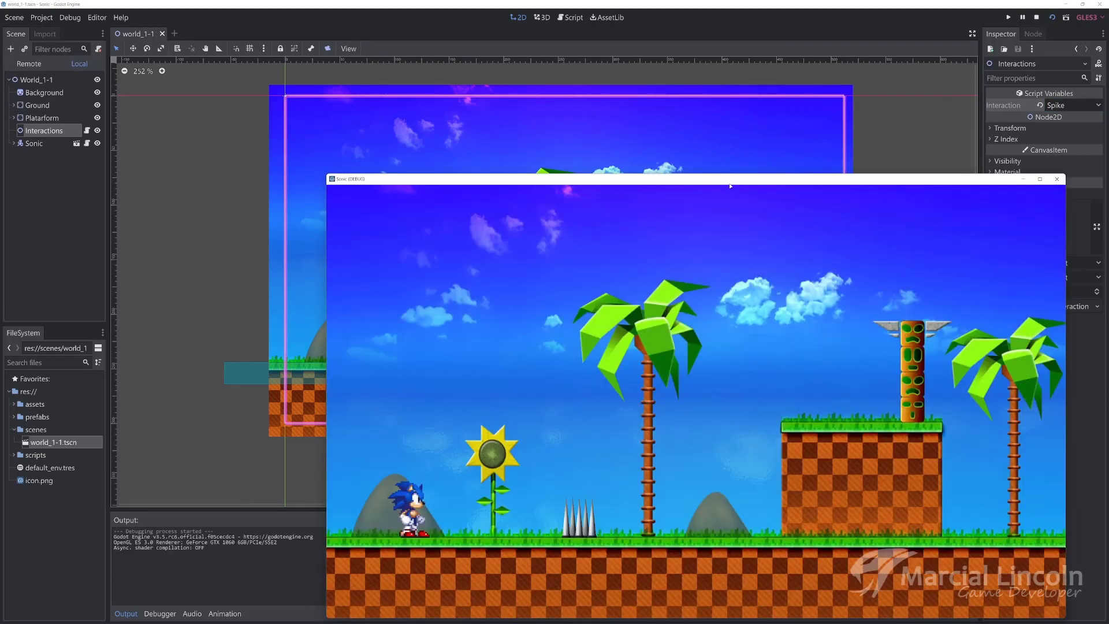
pyautogui.press('Right')
pyautogui.press('space')
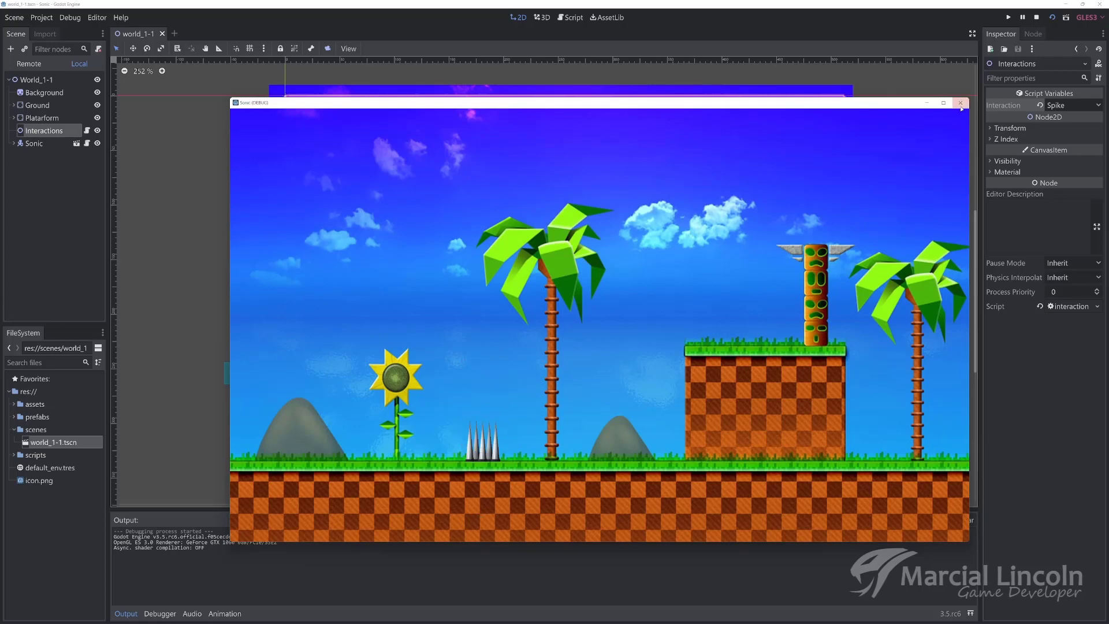
pyautogui.click(960, 103)
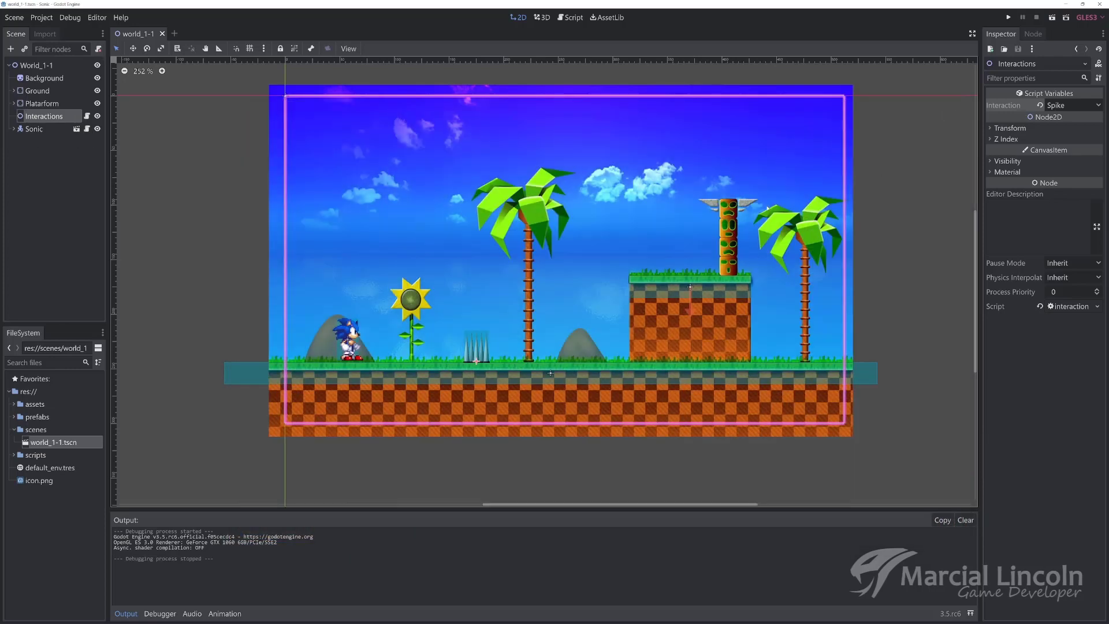
pyautogui.click(1037, 106)
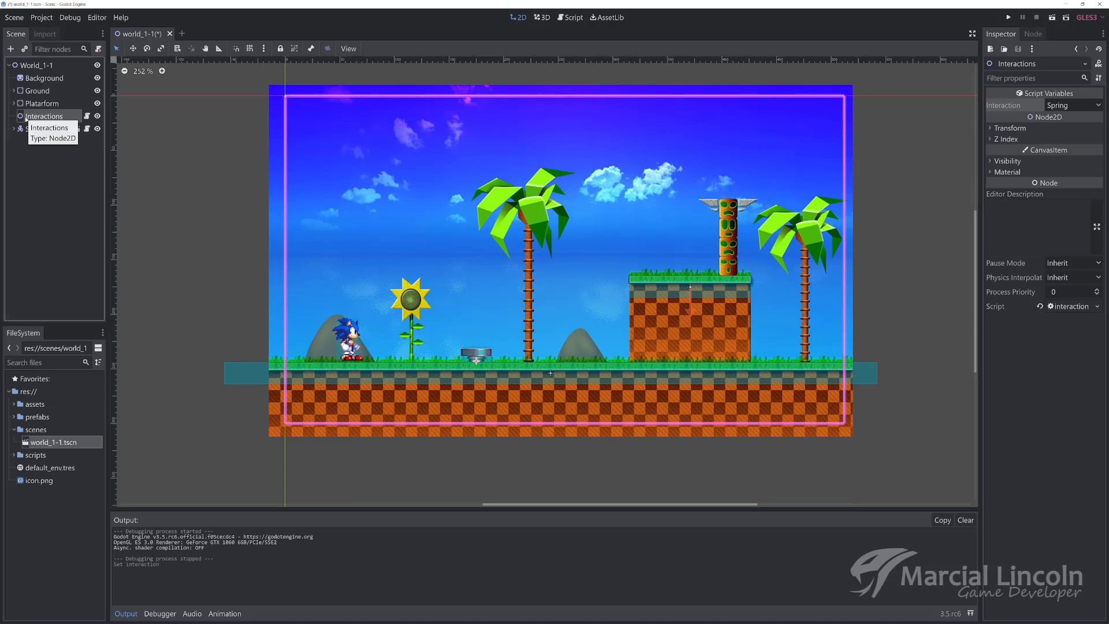
# Duplicate Interactions, place the copy on the checkered platform and set it to Spike.
pyautogui.hotkey('ctrl', 'd')
pyautogui.keyDown('alt'); pyautogui.moveTo(523, 327); pyautogui.dragTo(711, 241); pyautogui.keyUp('alt')
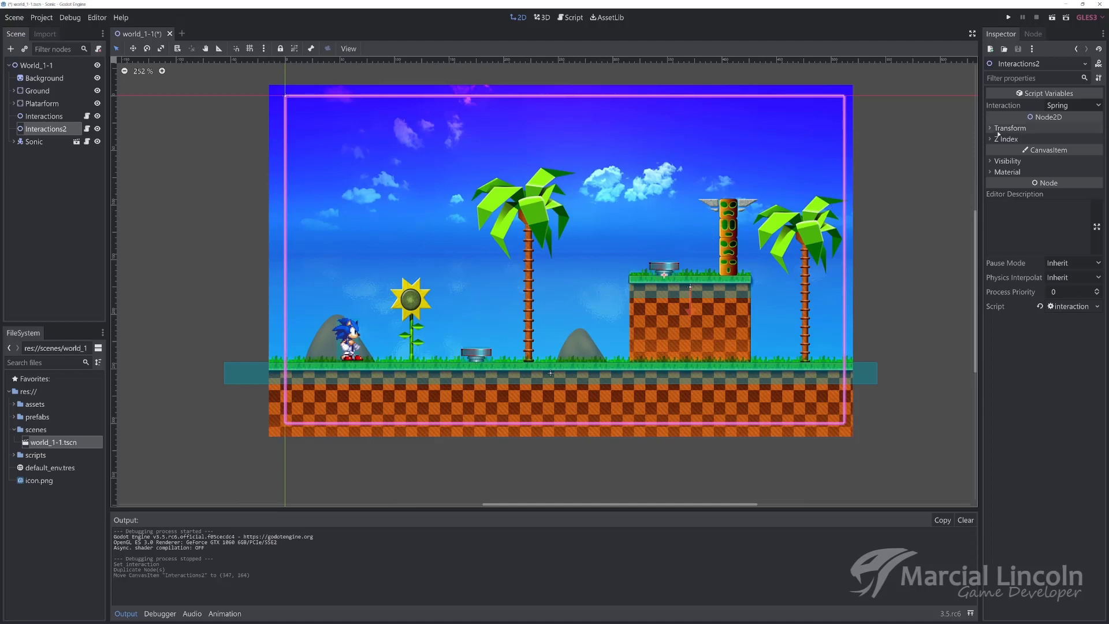
pyautogui.click(1069, 105)
pyautogui.click(1061, 121)
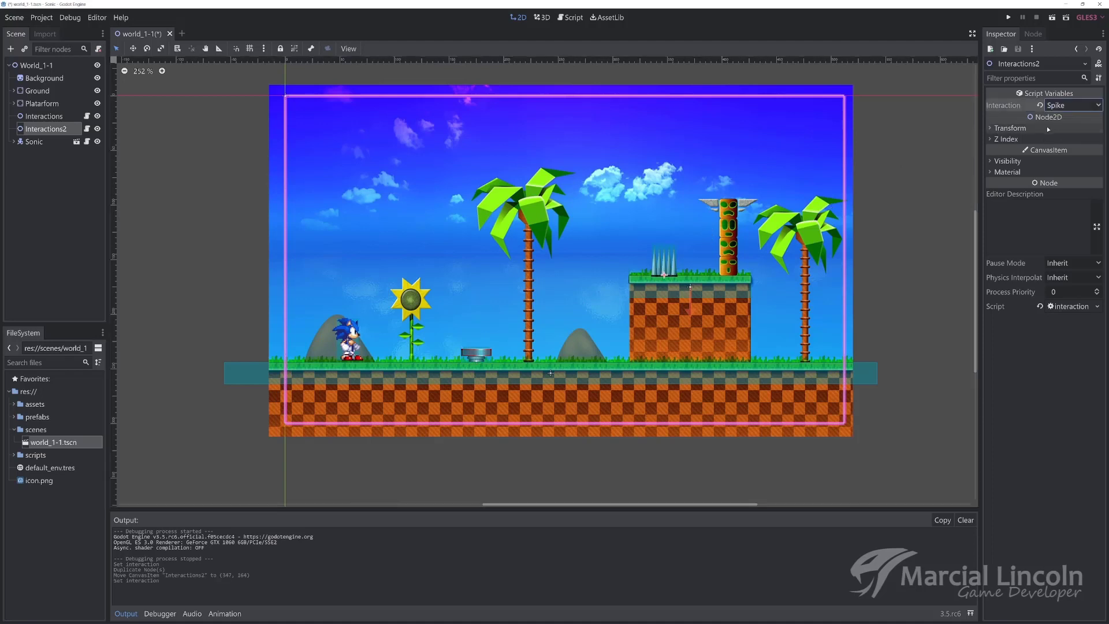
pyautogui.keyDown('alt'); pyautogui.moveTo(729, 255); pyautogui.dragTo(708, 254); pyautogui.keyUp('alt')
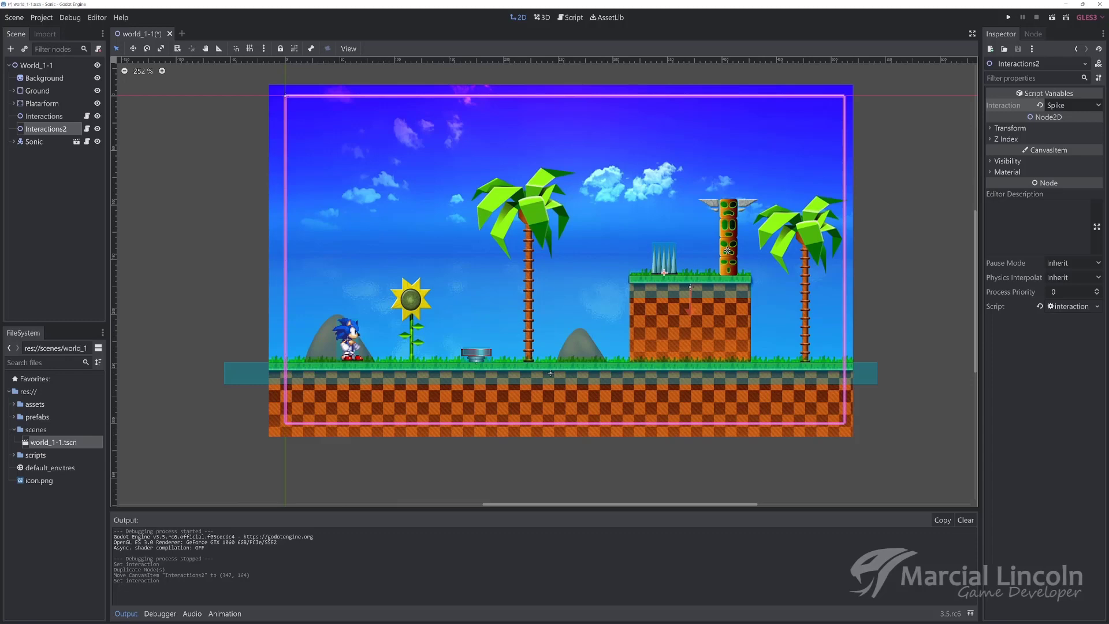
# Run the level and jump Sonic up onto the platform into the spikes.
pyautogui.click(1008, 18)
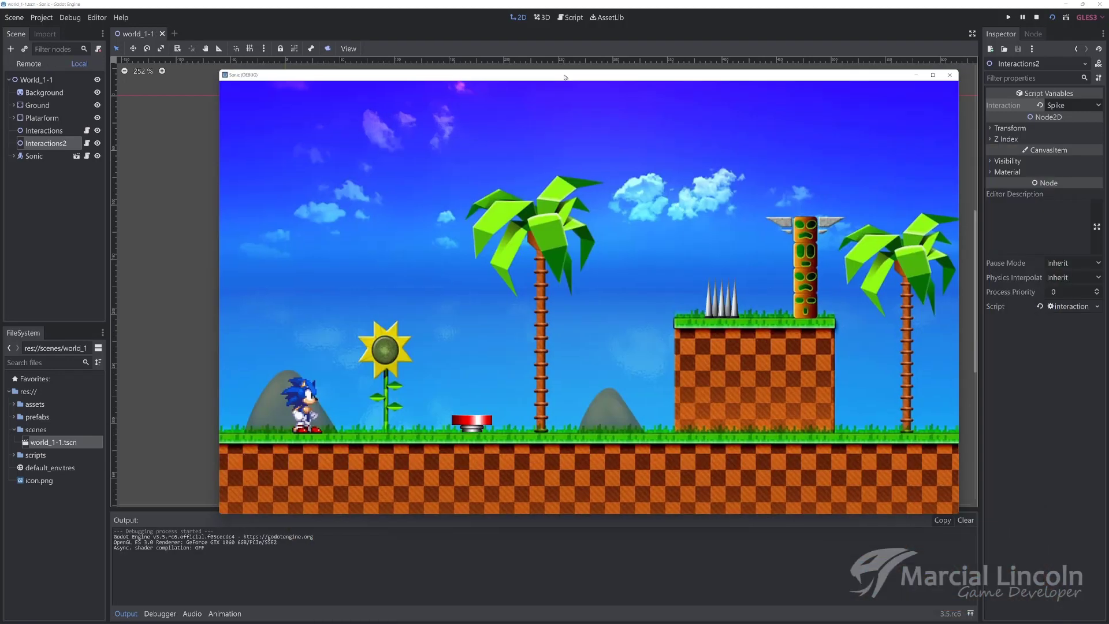
pyautogui.press('Right')
pyautogui.press('space')
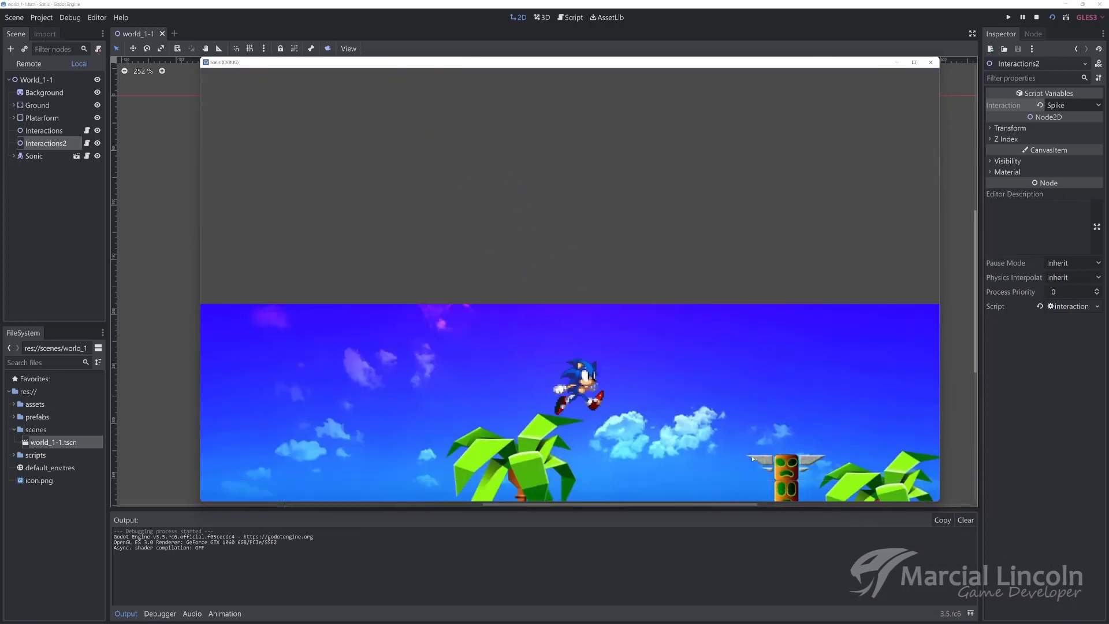
pyautogui.press('space')
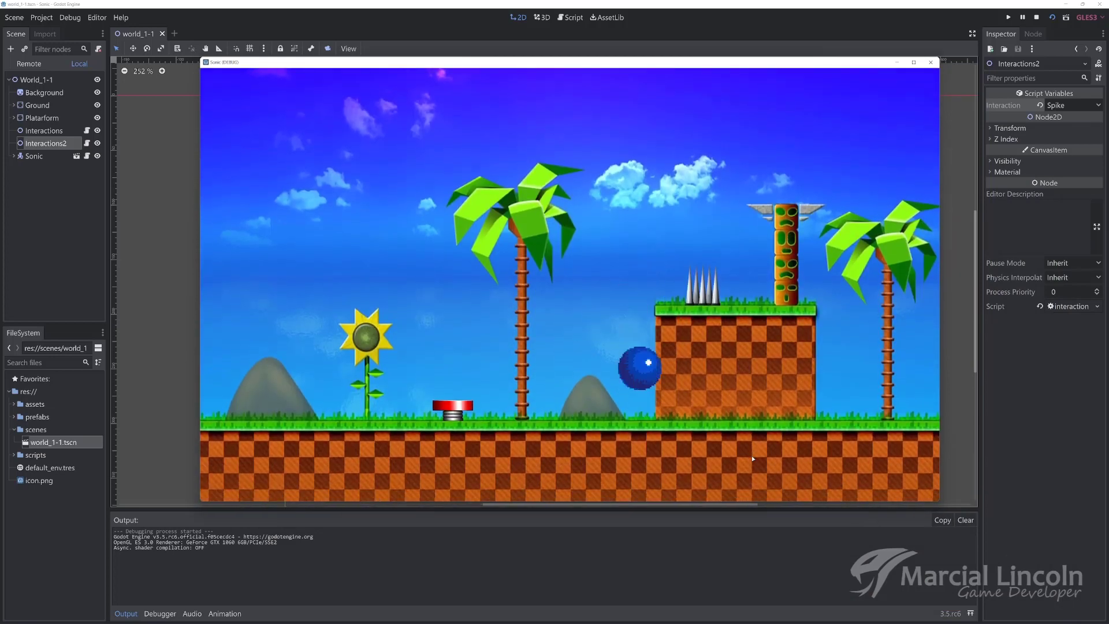
pyautogui.press('space')
pyautogui.press('Right')
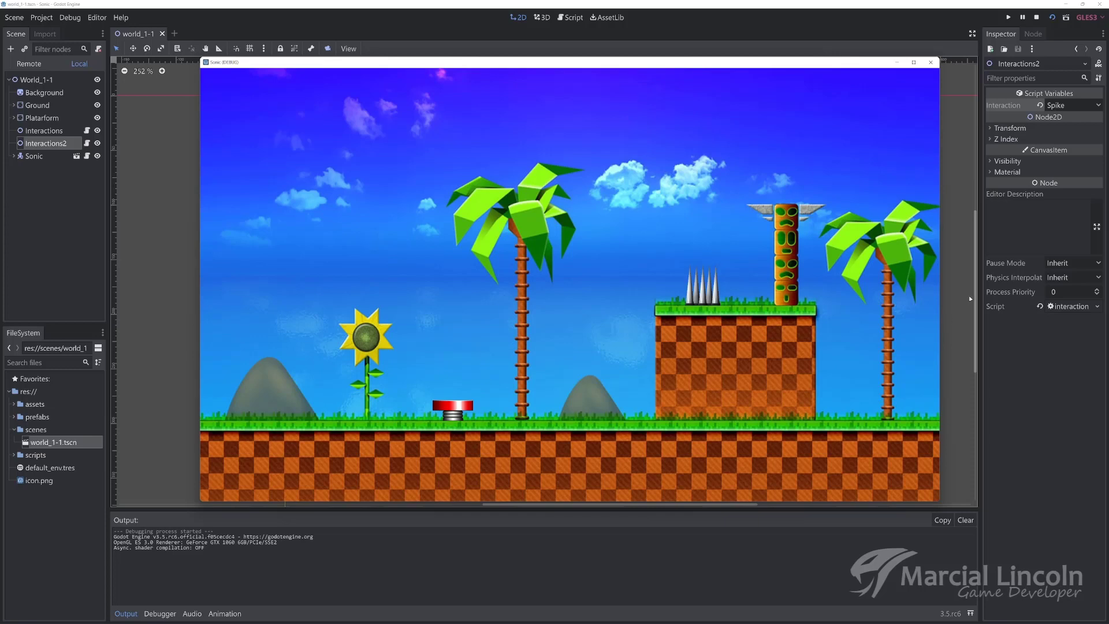
# Run the level with the spike.tscn and spring.tscn instances, testing the jump over the spikes and the spring bounce.
pyautogui.click(930, 62)
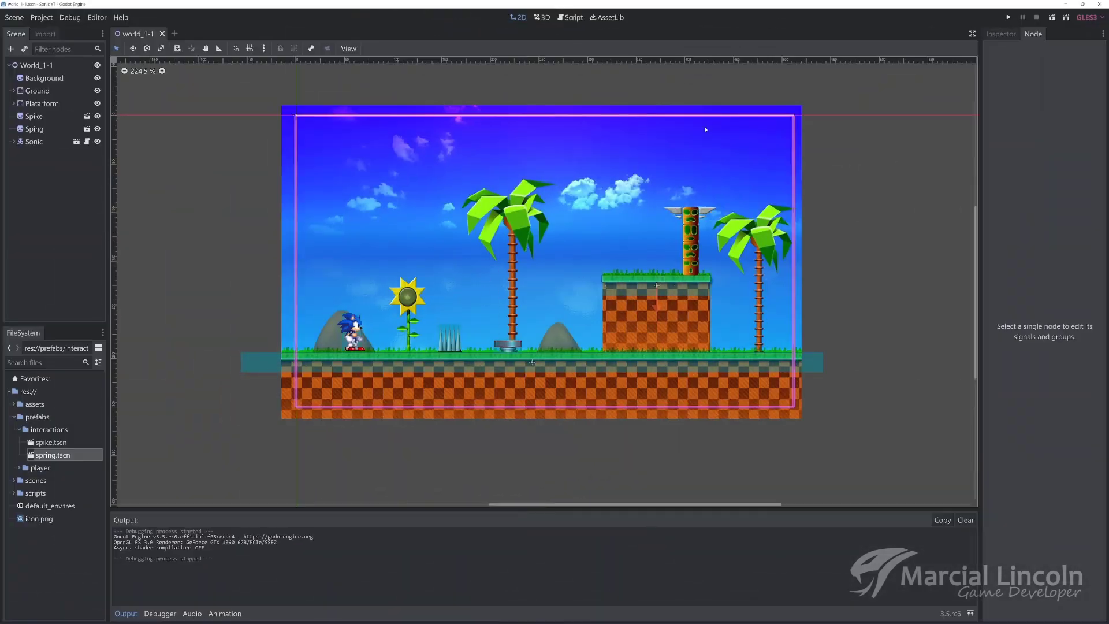
pyautogui.click(1053, 17)
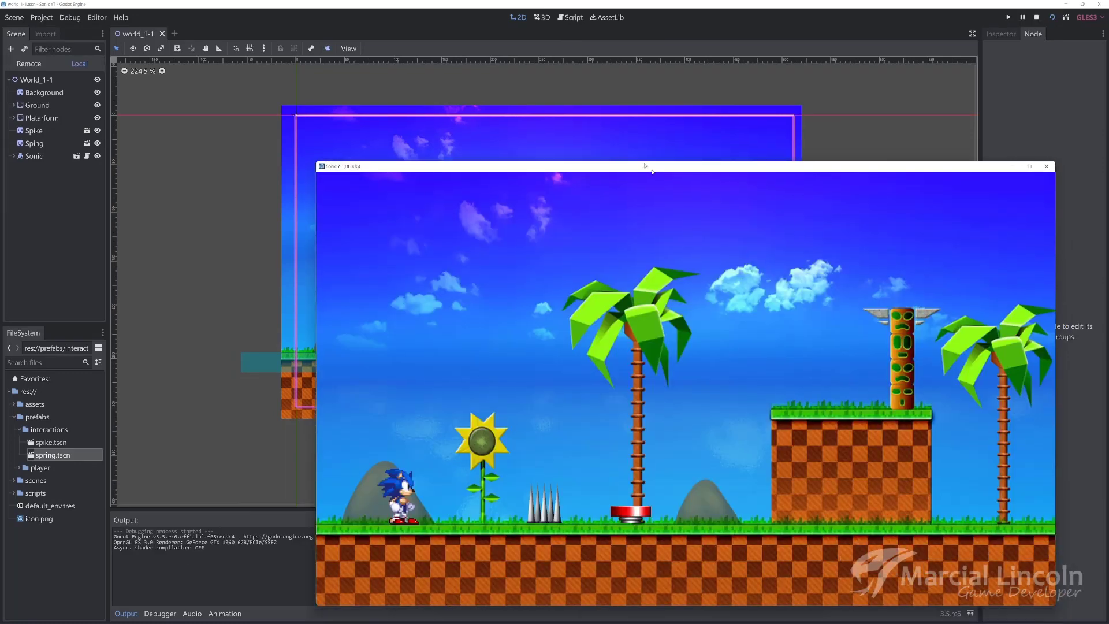
pyautogui.moveTo(645, 167); pyautogui.dragTo(580, 95)
pyautogui.press('Right')
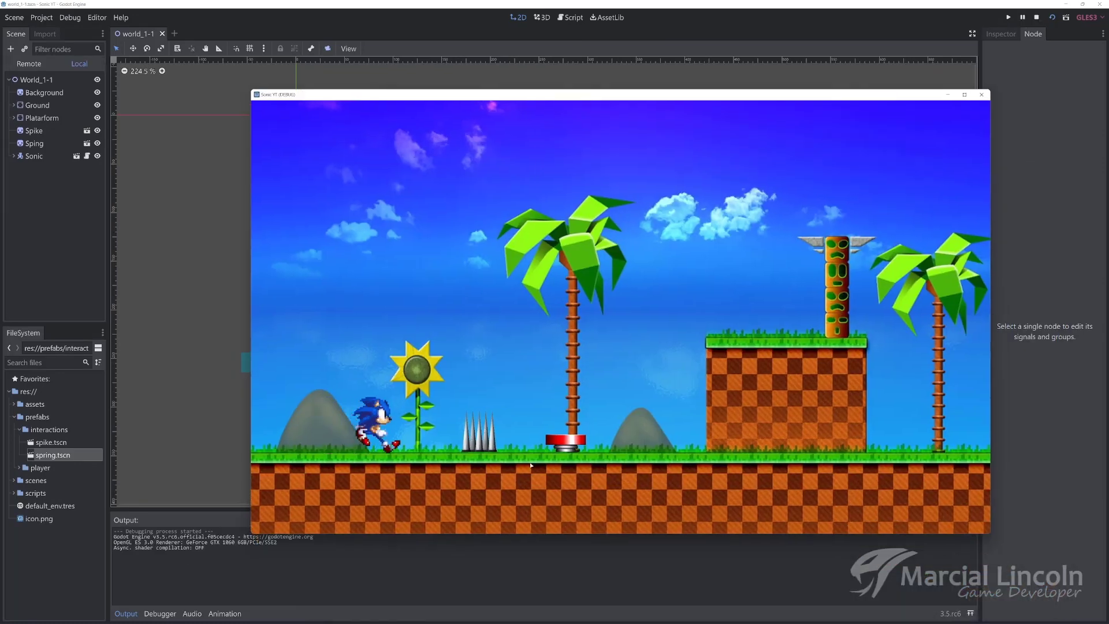
pyautogui.press('space')
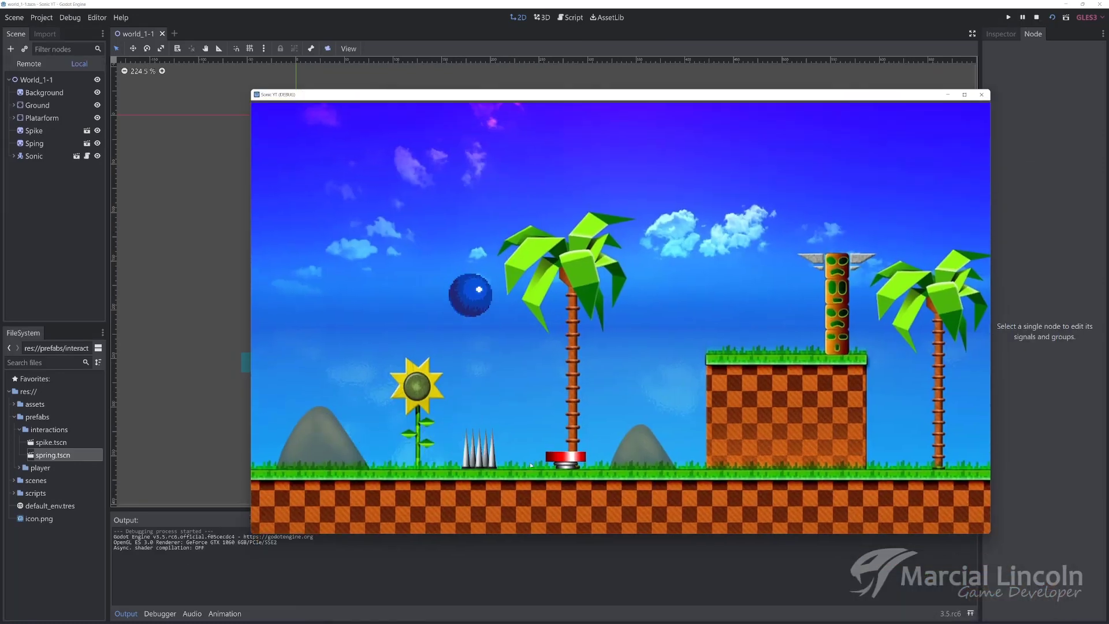
pyautogui.press('Right')
pyautogui.press('space')
pyautogui.press('Right')
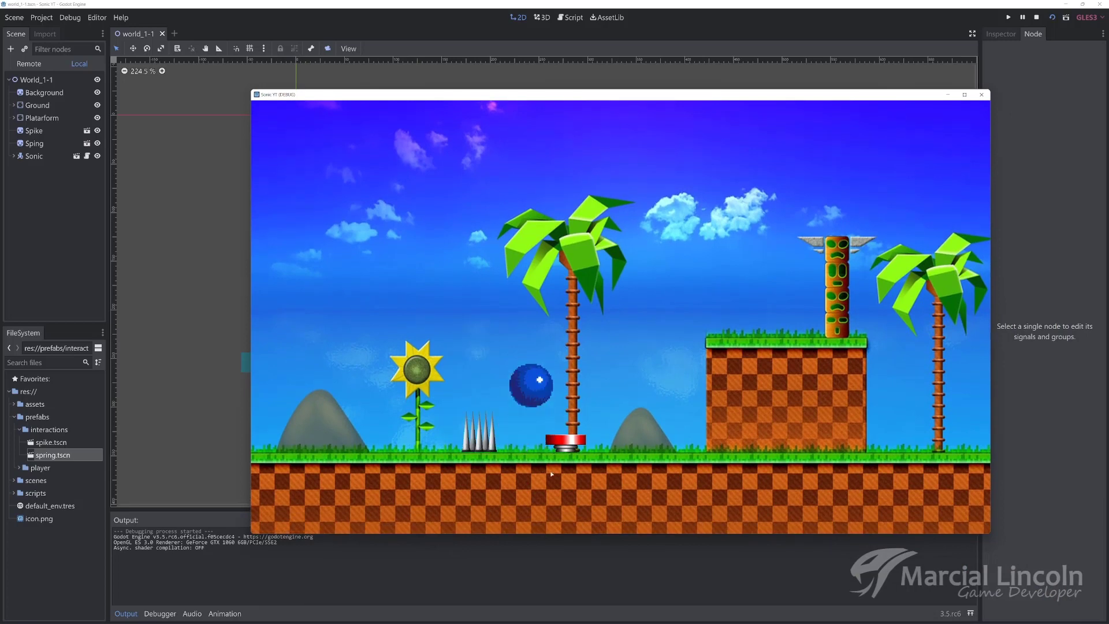
pyautogui.press('Left')
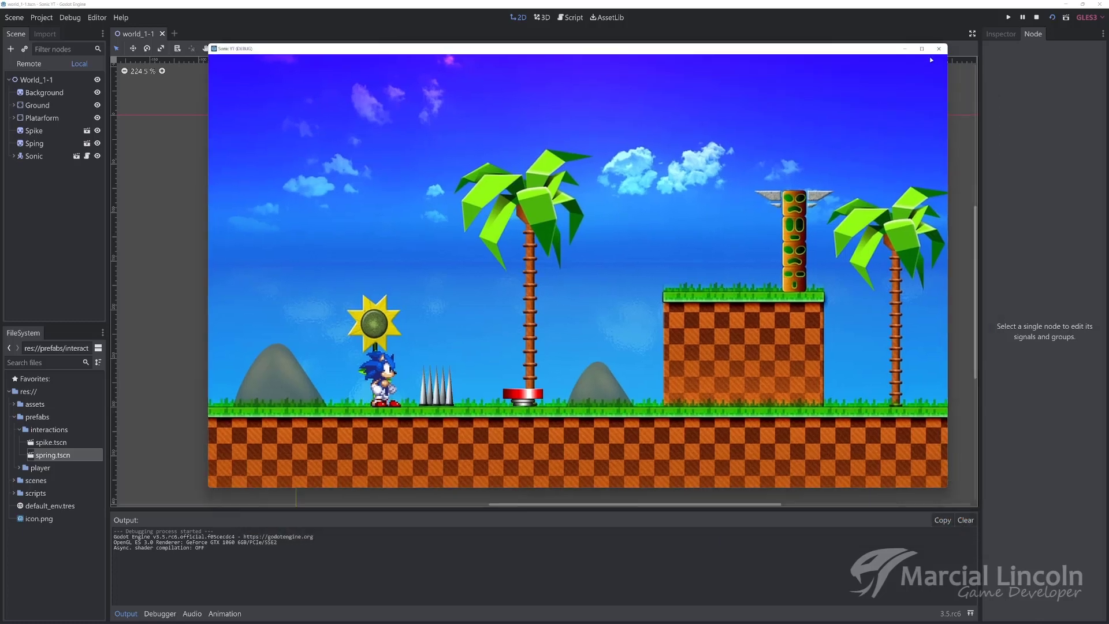
pyautogui.click(938, 49)
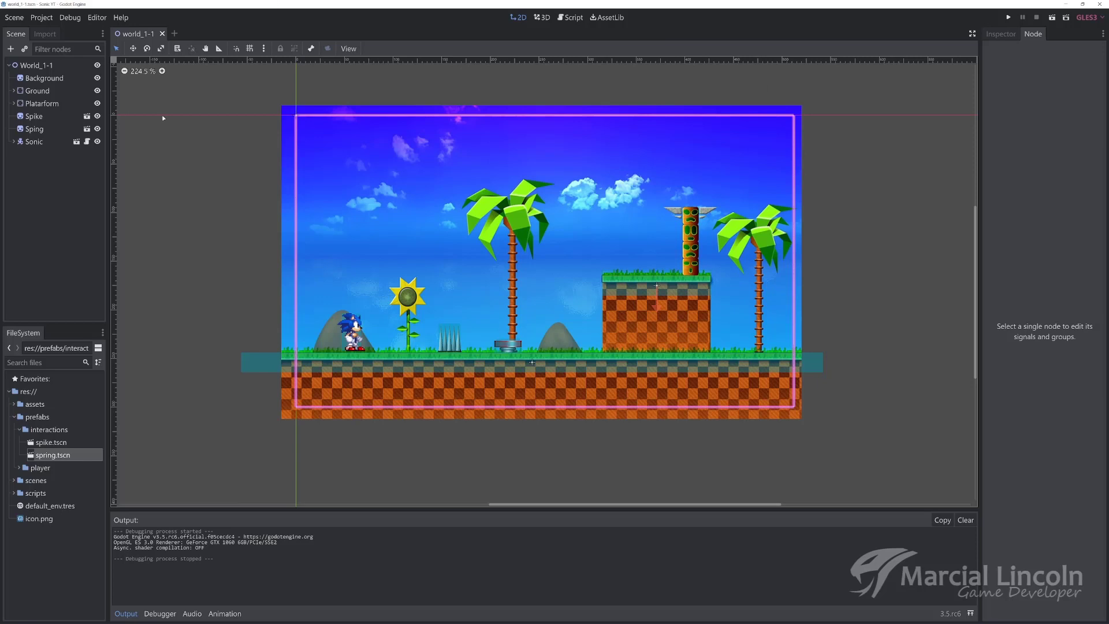
# Open spike.tscn and inspect its Area2D, CollisionShape2D and Spike root nodes.
pyautogui.click(86, 116)
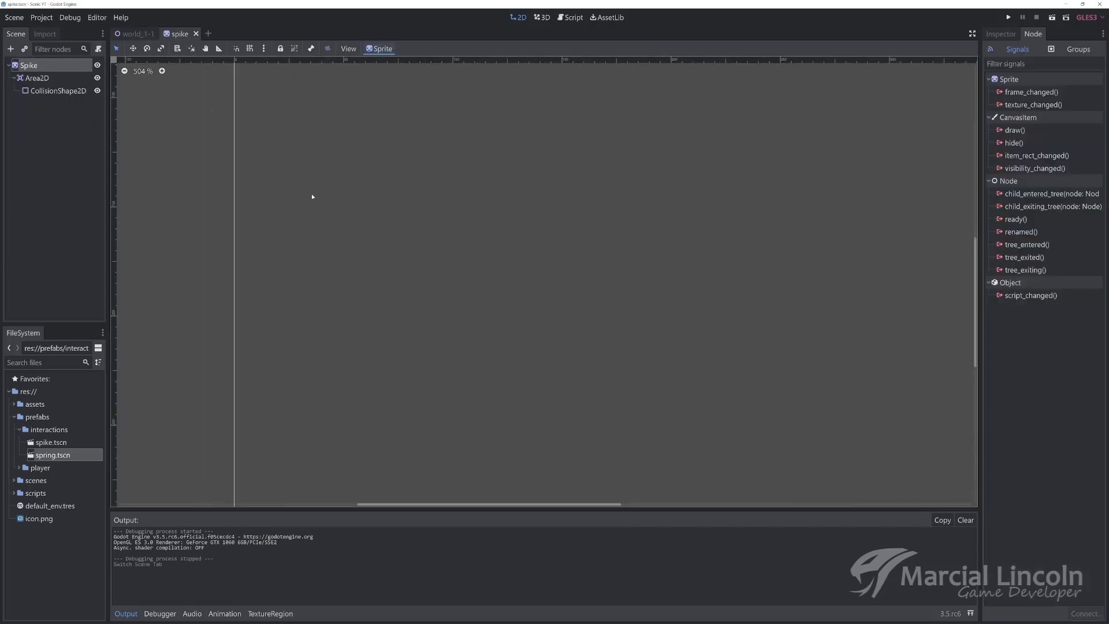
pyautogui.hscroll(-3, 311, 193)
pyautogui.scroll(-5, 387, 414)
pyautogui.scroll(3, 369, 255)
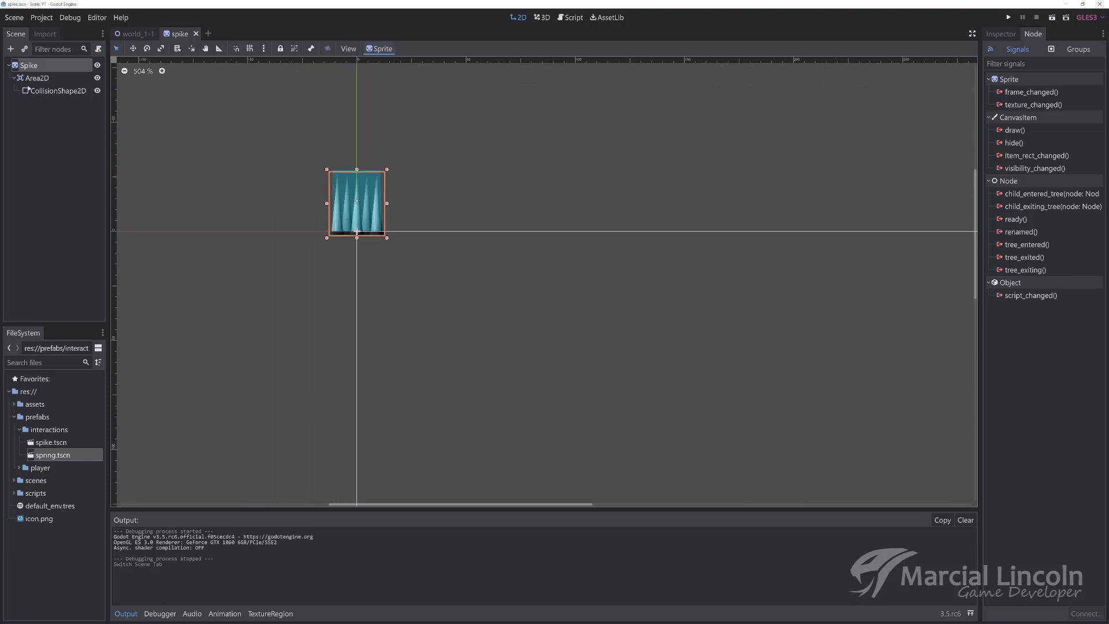
pyautogui.click(45, 81)
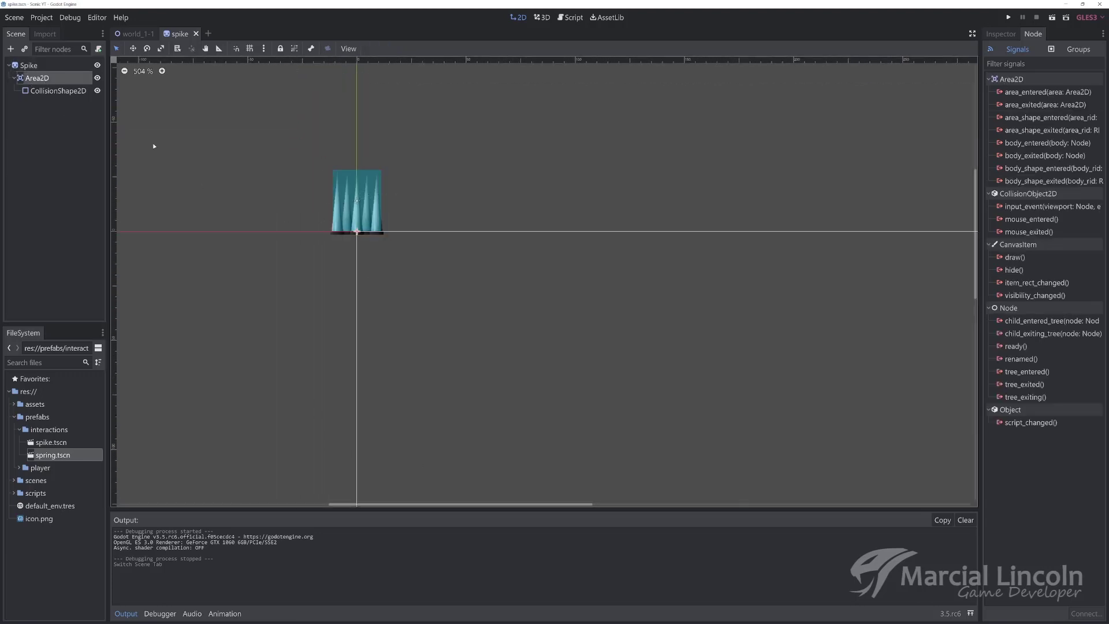
pyautogui.click(58, 91)
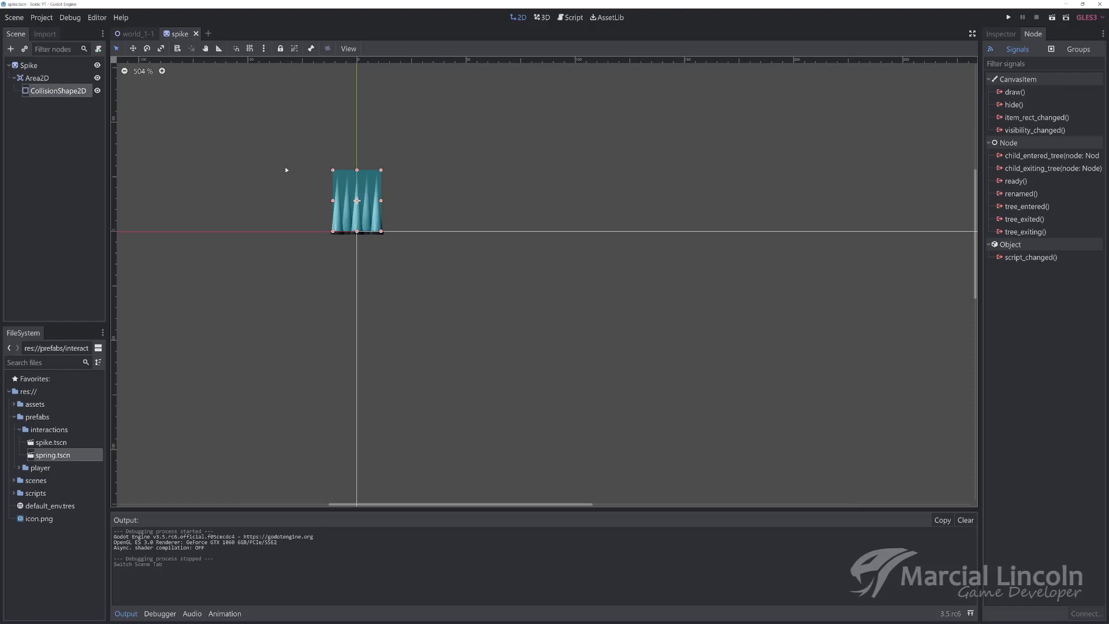
pyautogui.click(29, 66)
# Attach an Empty-template script saved as res://scripts/spike.gd to the Spike node.
pyautogui.click(99, 49)
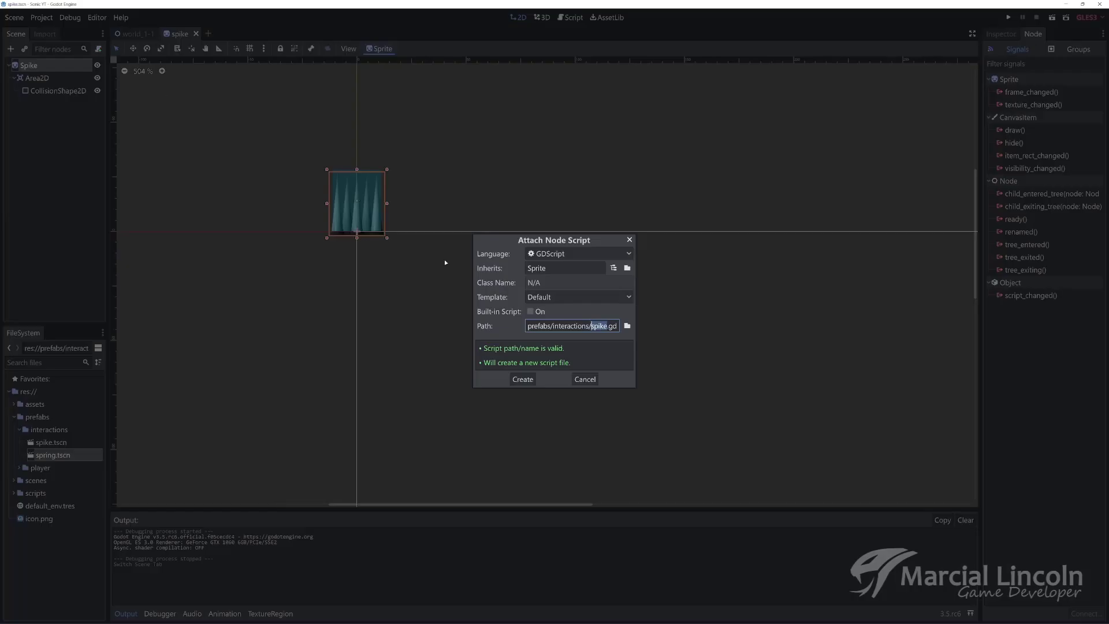
pyautogui.click(627, 325)
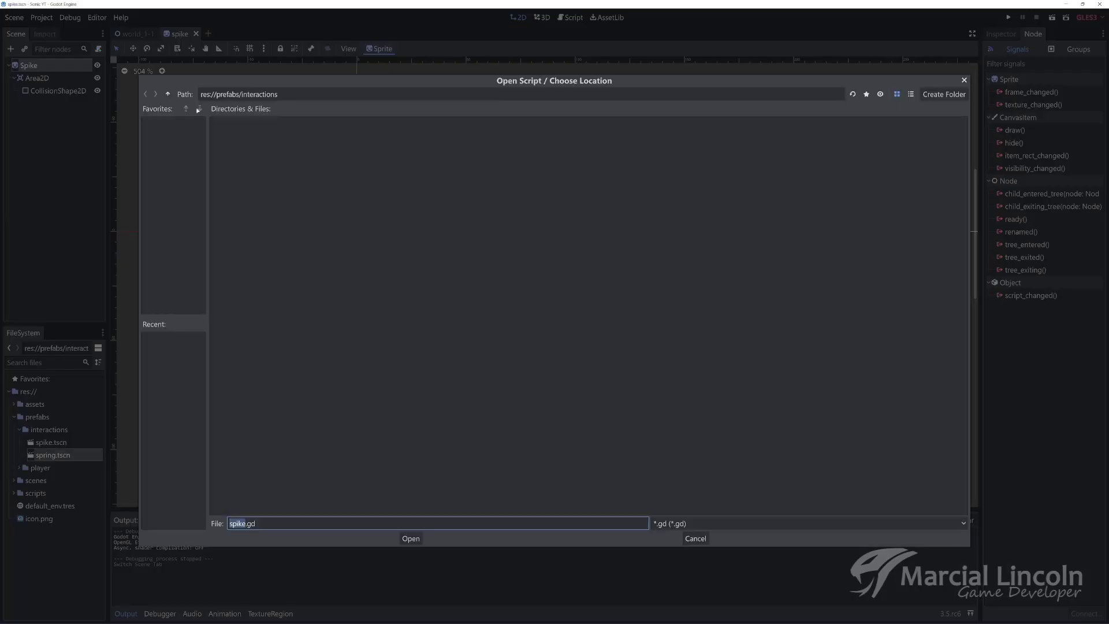
pyautogui.click(168, 94)
pyautogui.click(167, 94)
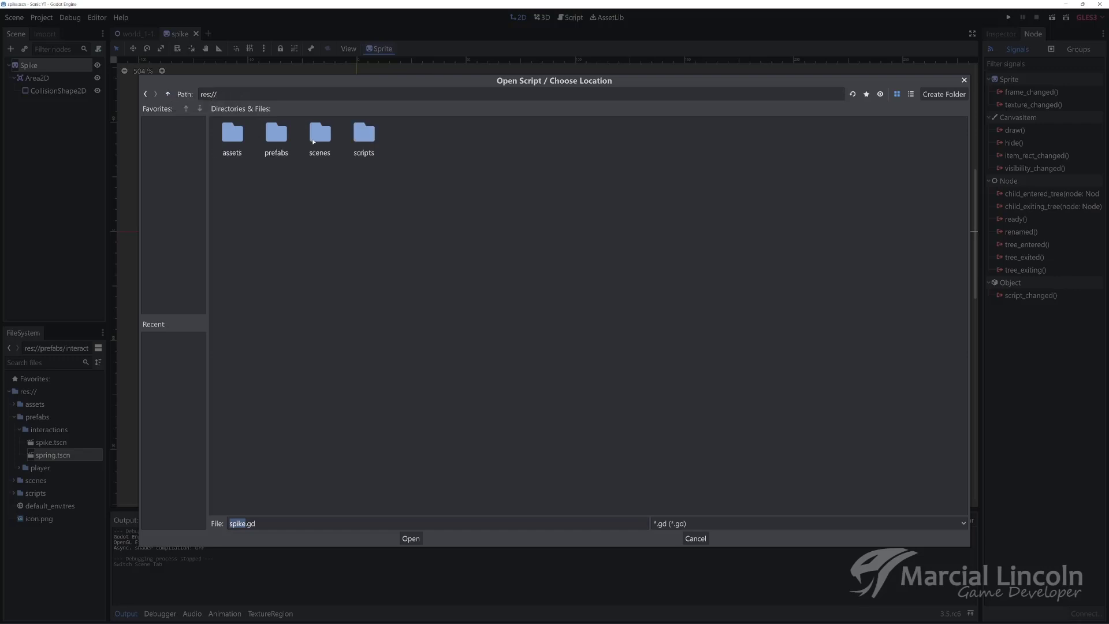
pyautogui.doubleClick(365, 135)
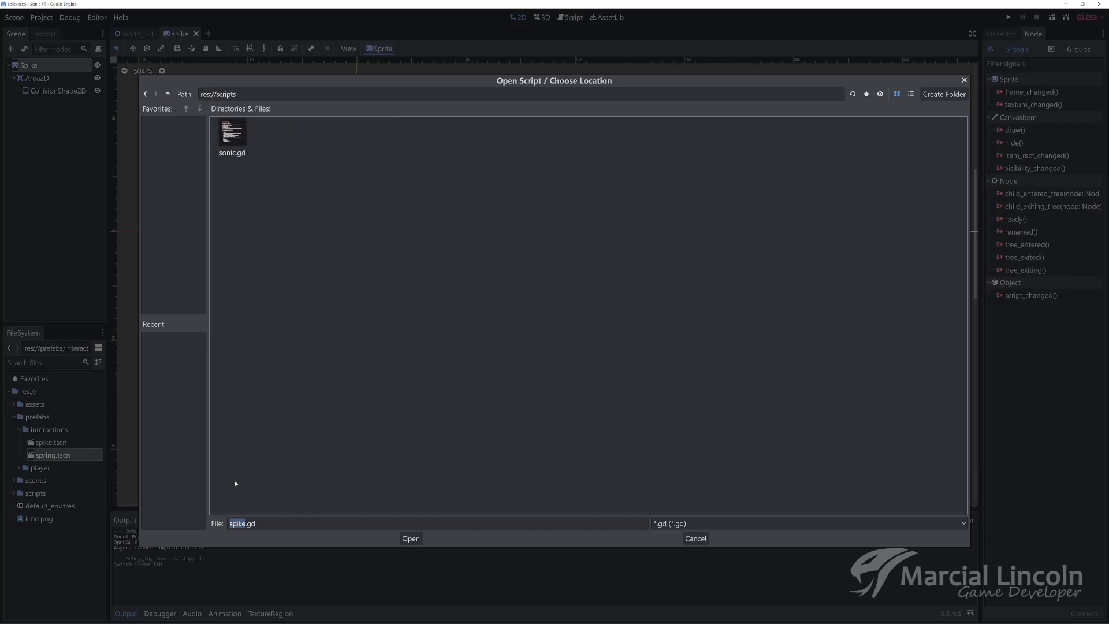
pyautogui.click(410, 538)
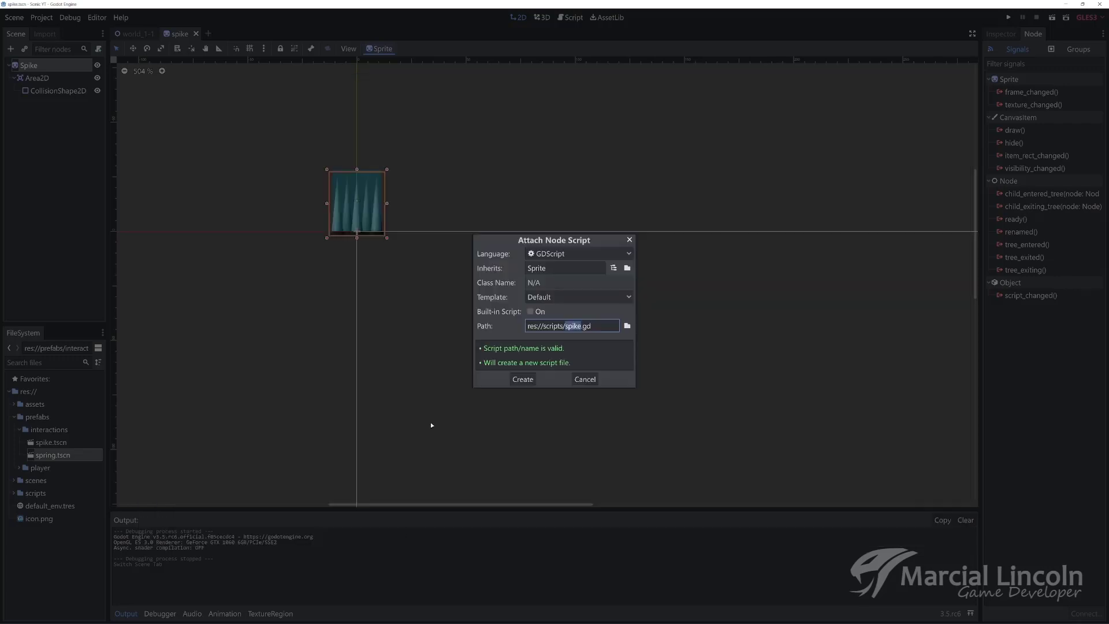
pyautogui.click(537, 297)
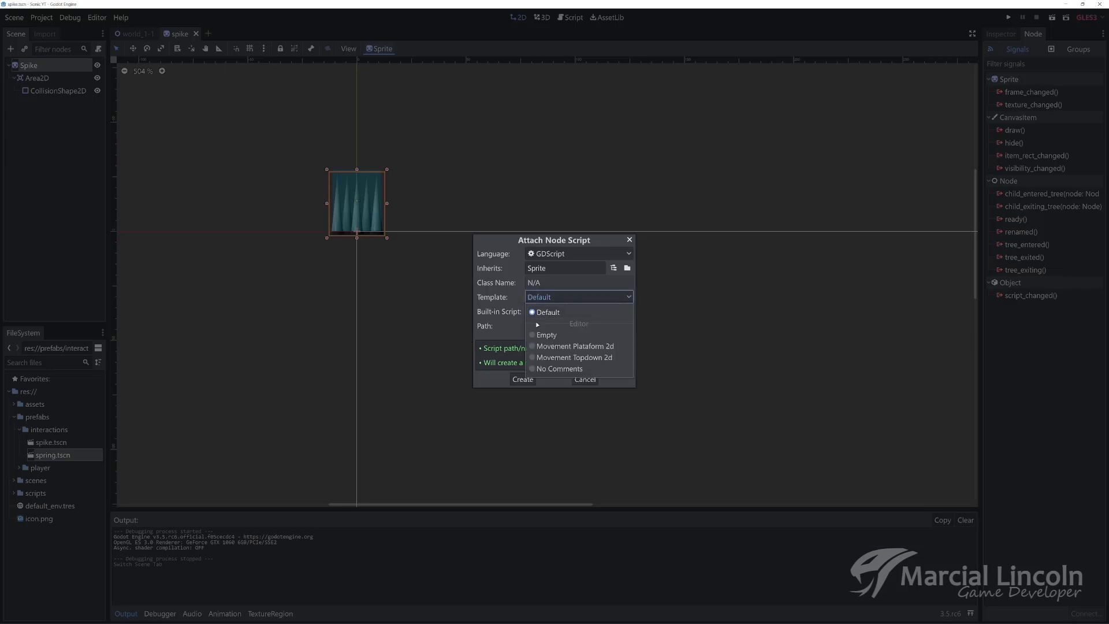
pyautogui.click(547, 335)
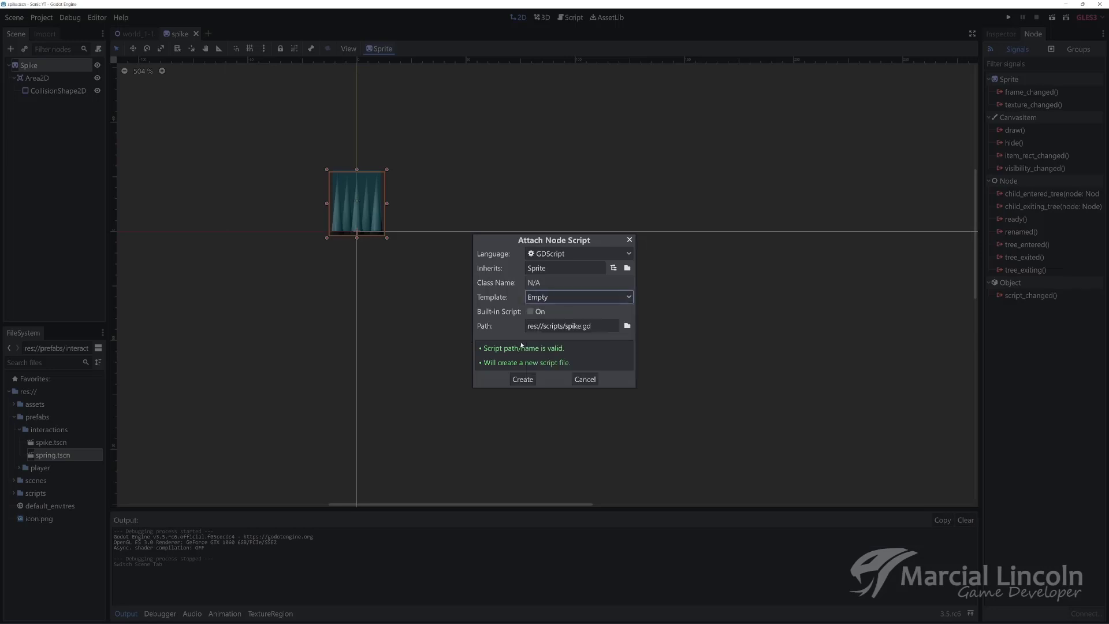
pyautogui.click(523, 379)
pyautogui.click(489, 351)
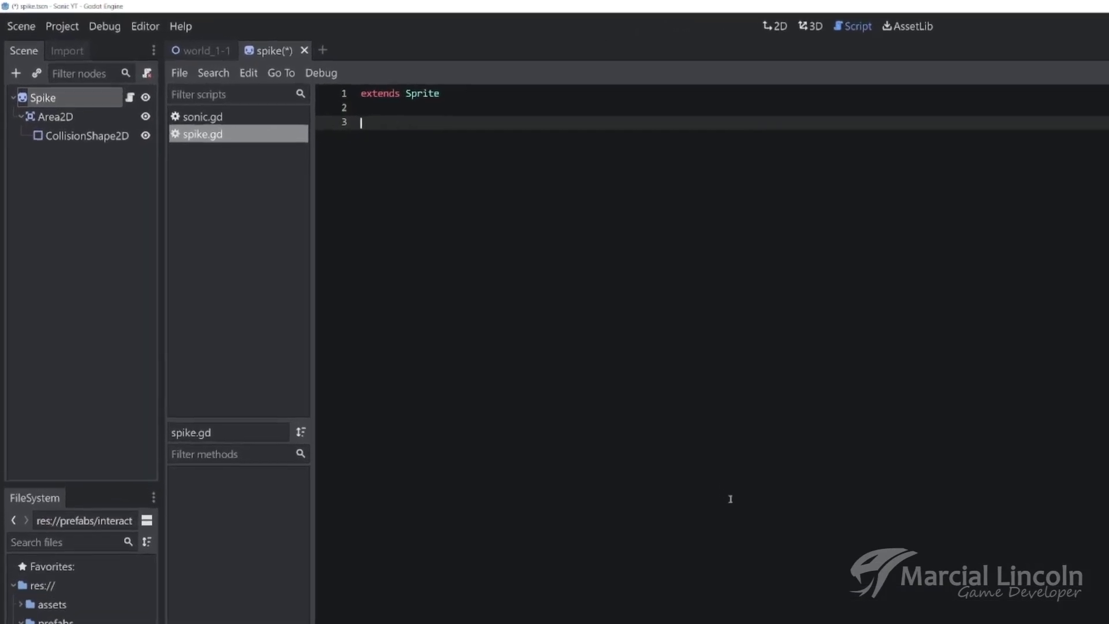
# Connect Area2D's body_entered to Spike, renaming the receiver method to _on_area_body_entered.
pyautogui.click(57, 118)
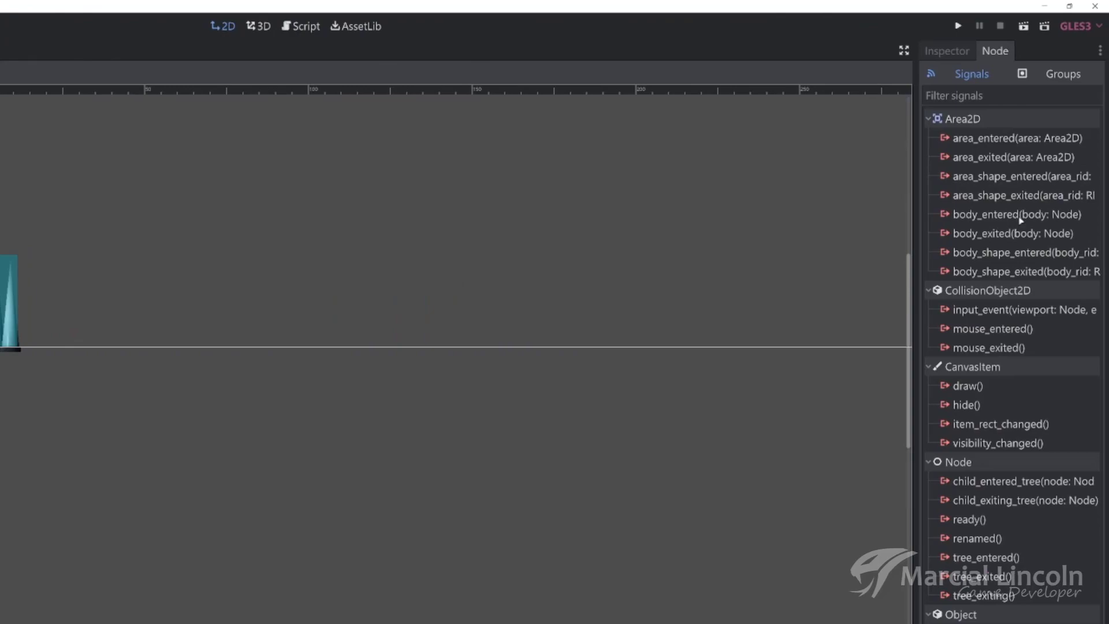
pyautogui.moveTo(1021, 220)
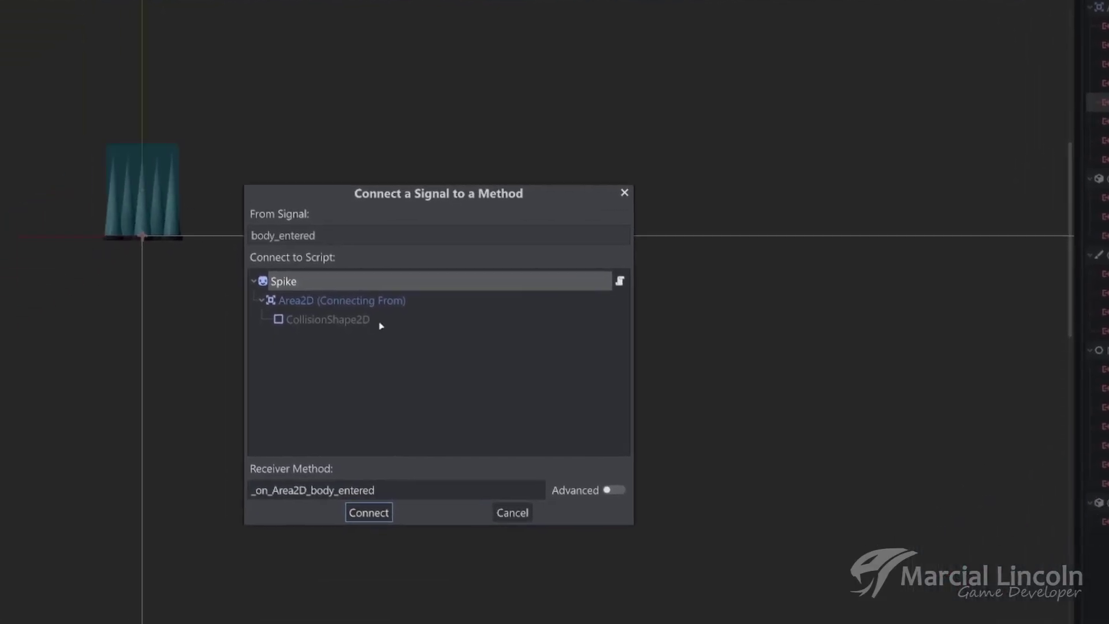
pyautogui.moveTo(381, 437); pyautogui.dragTo(348, 437)
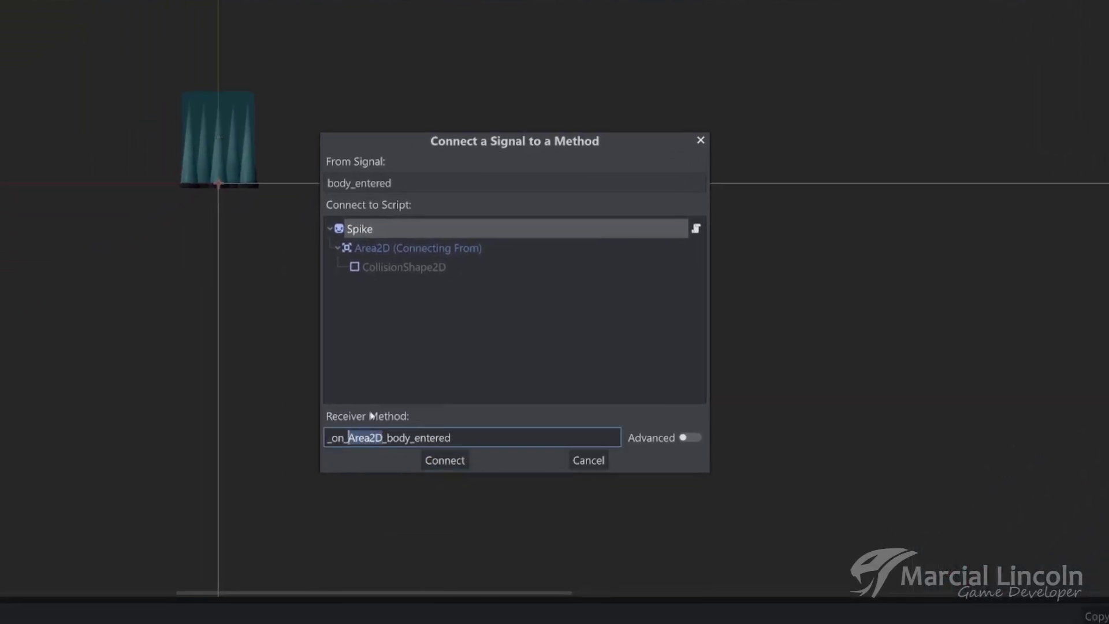
pyautogui.press('Right')
pyautogui.press('BackSpace')
pyautogui.write('a')
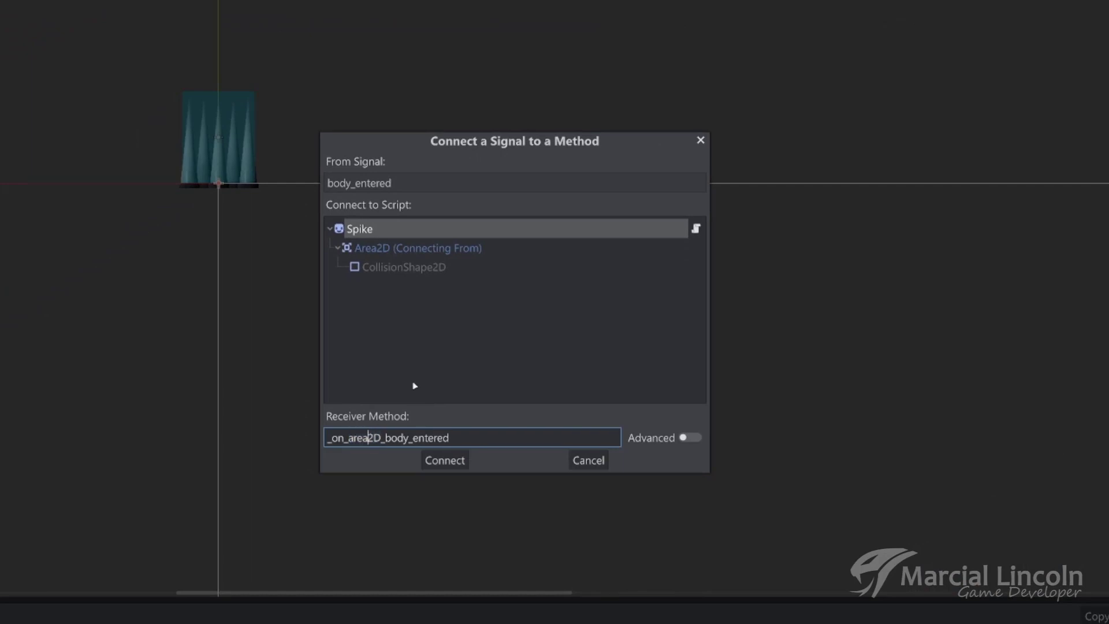
pyautogui.press('Delete')
pyautogui.press('Delete')
pyautogui.click(445, 460)
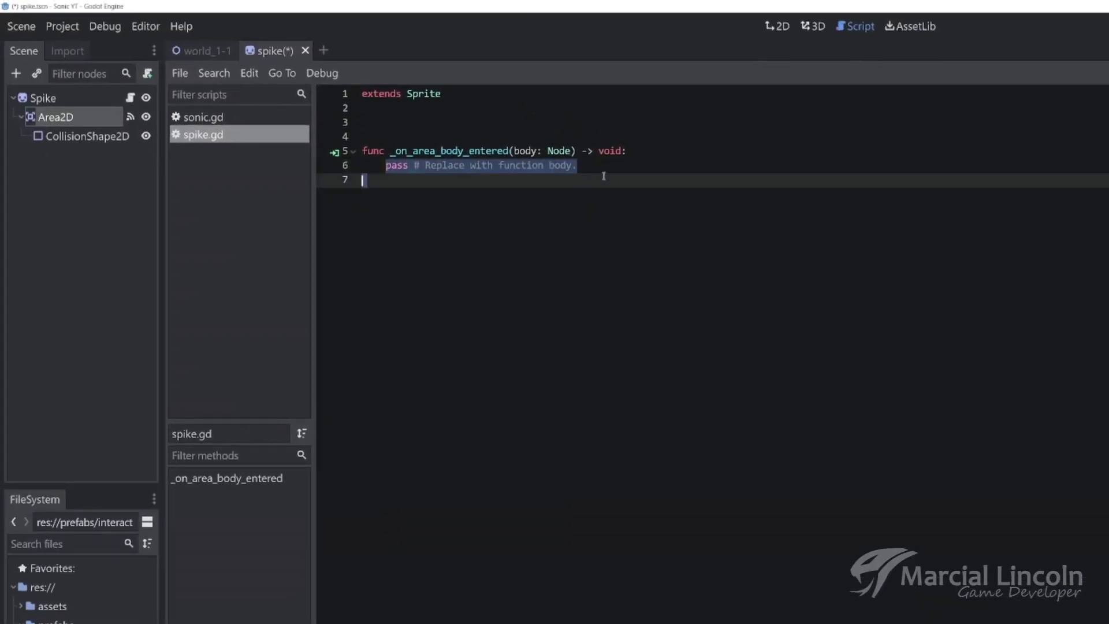
# Replace pass with if body.has_method("player_death"): body.player_death(), and save.
pyautogui.moveTo(385, 167); pyautogui.dragTo(606, 166)
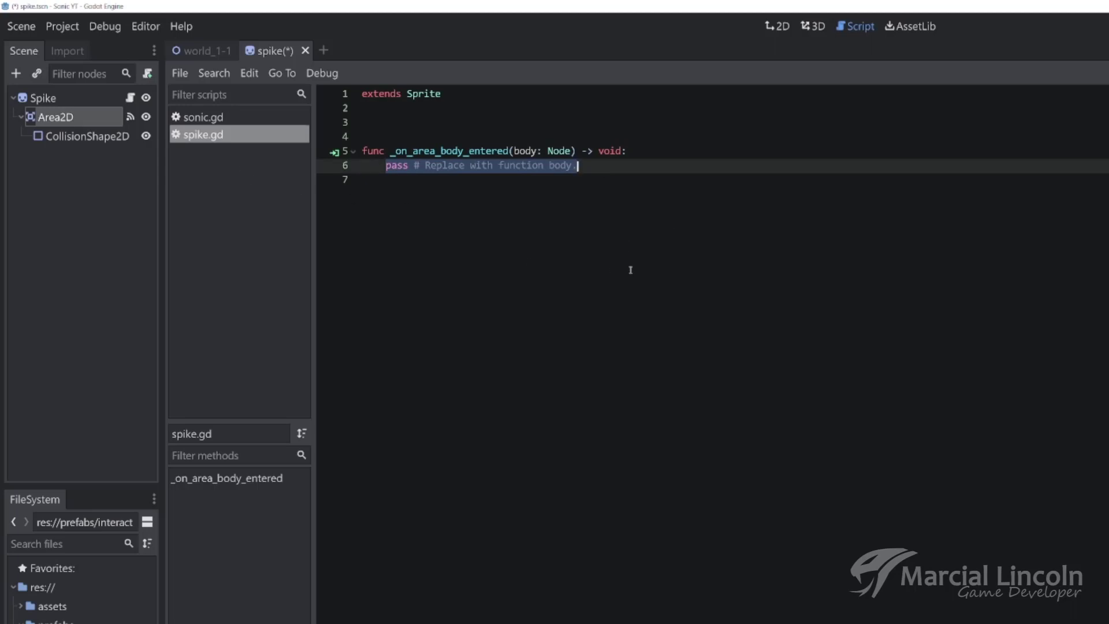
pyautogui.write('if ')
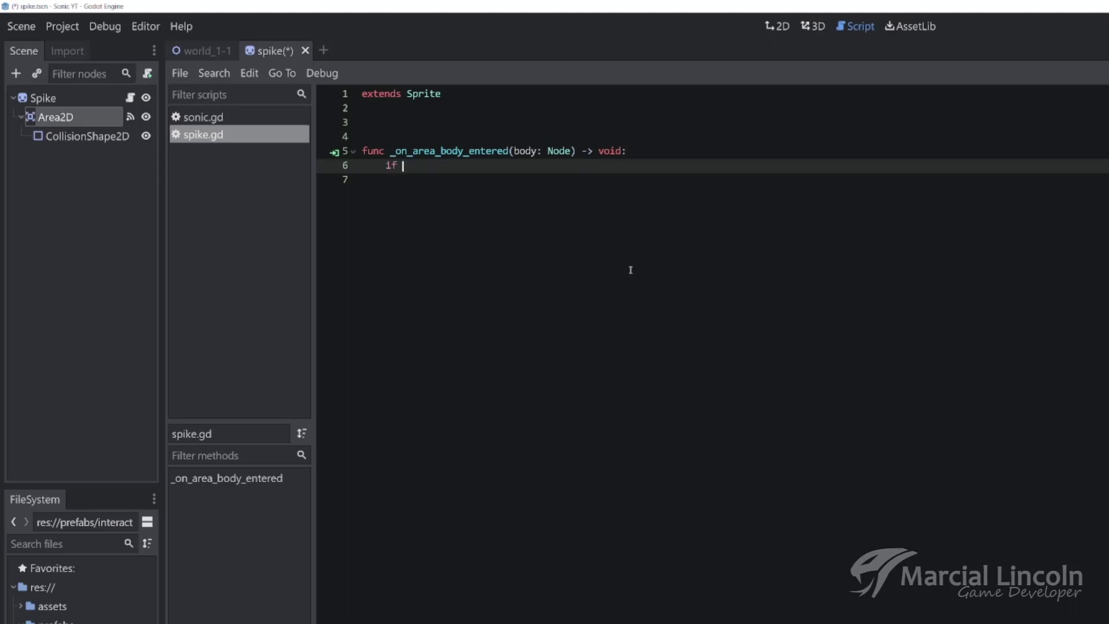
pyautogui.write('body.has_m')
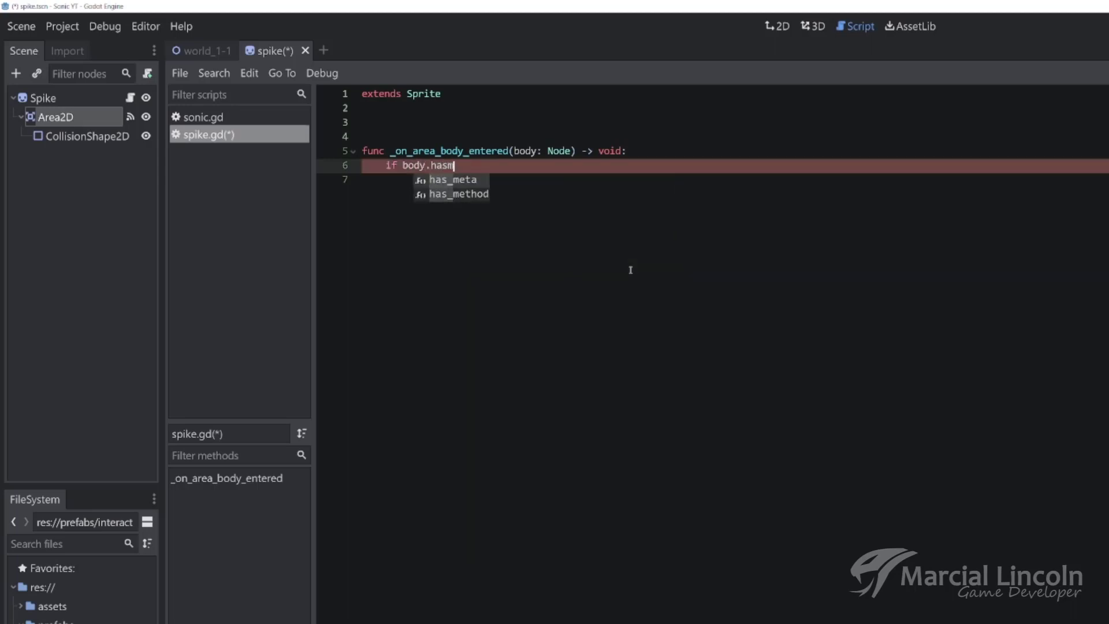
pyautogui.press('Down')
pyautogui.press('Return')
pyautogui.write('"p')
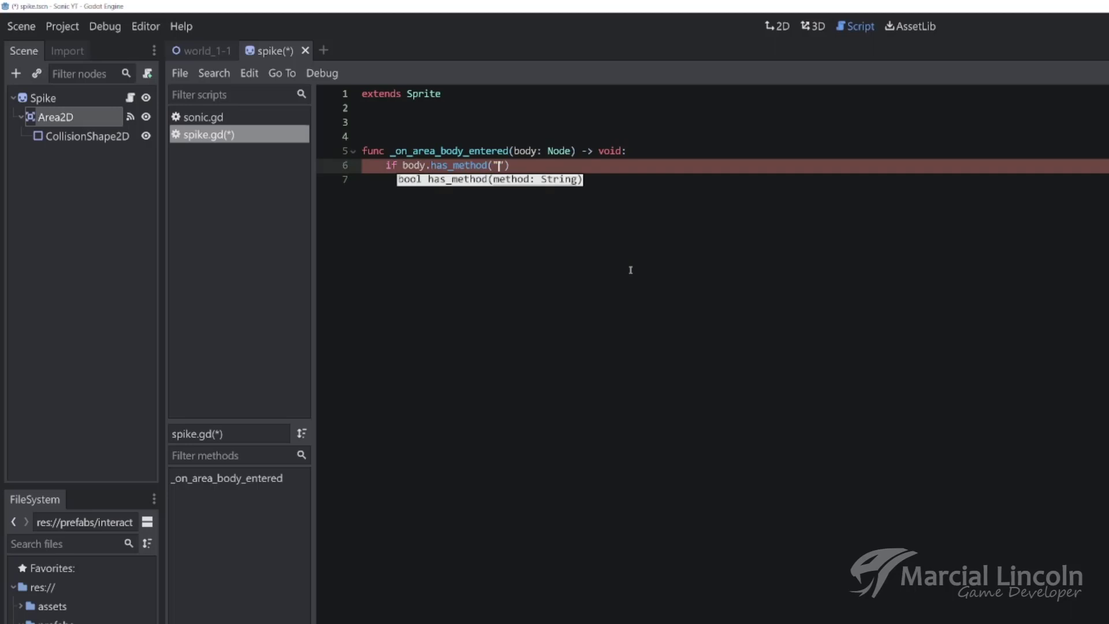
pyautogui.write('layer_death')
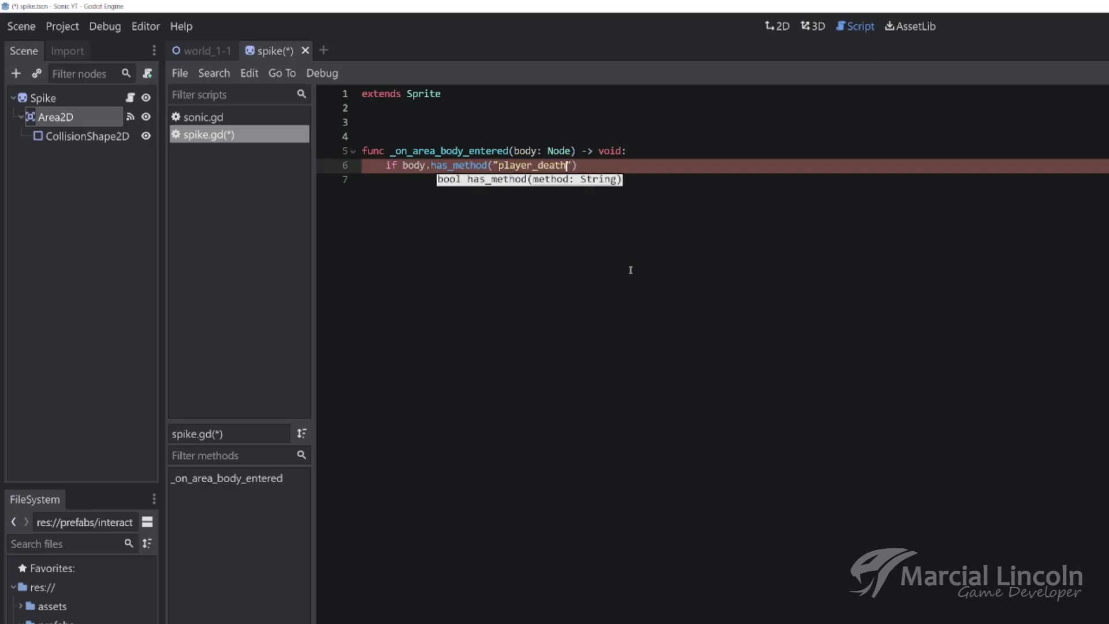
pyautogui.press('End')
pyautogui.write(':')
pyautogui.press('Return')
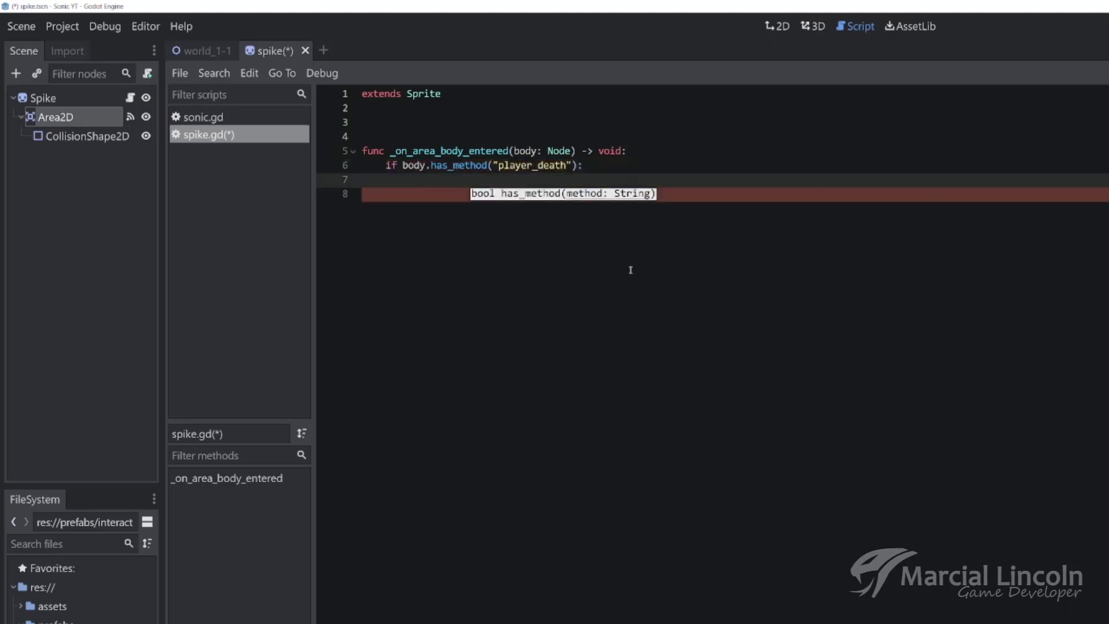
pyautogui.write('body.')
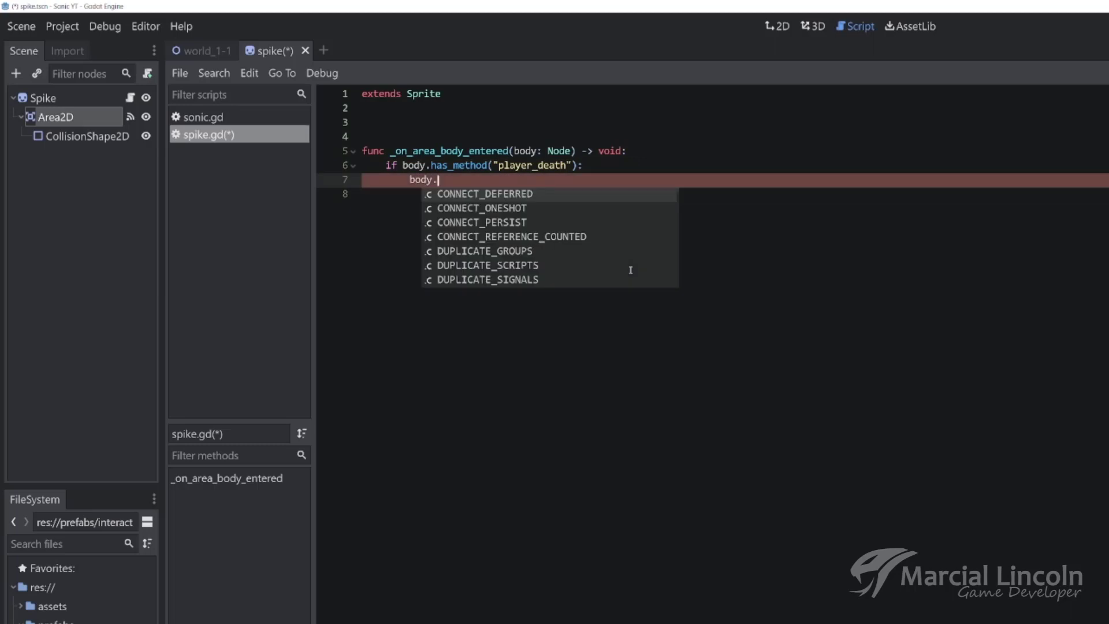
pyautogui.write('player_death')
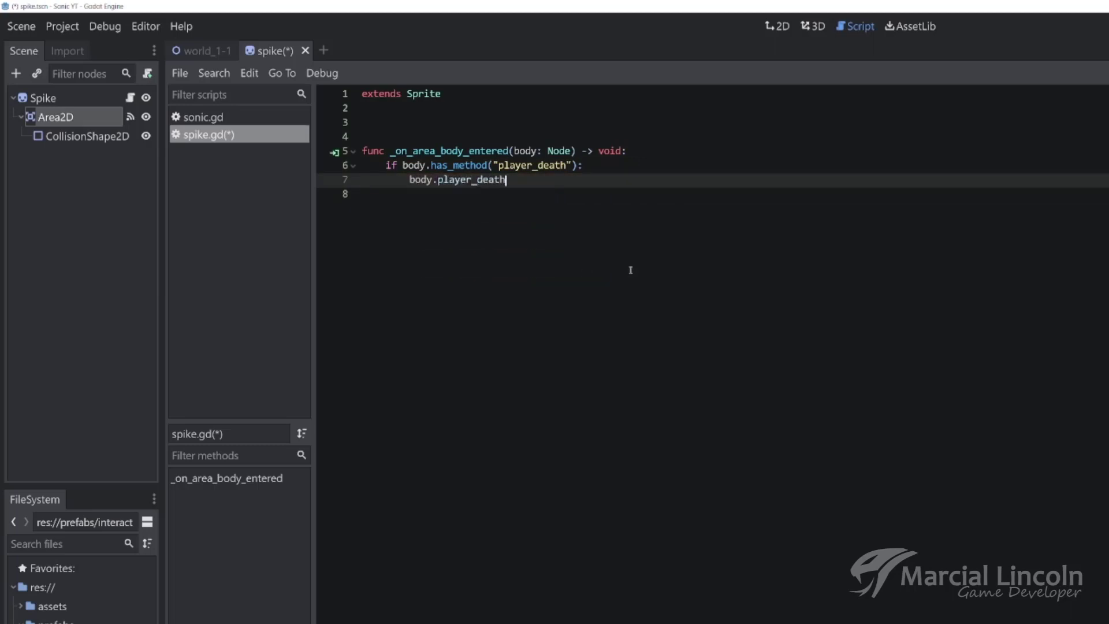
pyautogui.write('()')
pyautogui.hotkey('ctrl', 's')
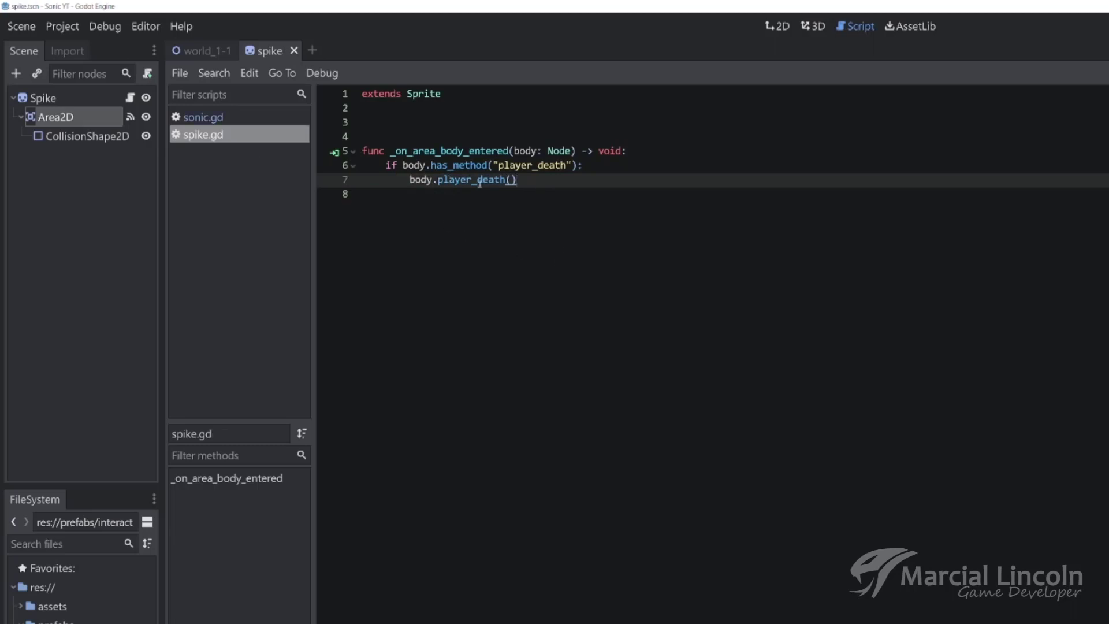
# In sonic.gd, declare var death := false on a new line below in_super_jump.
pyautogui.click(242, 118)
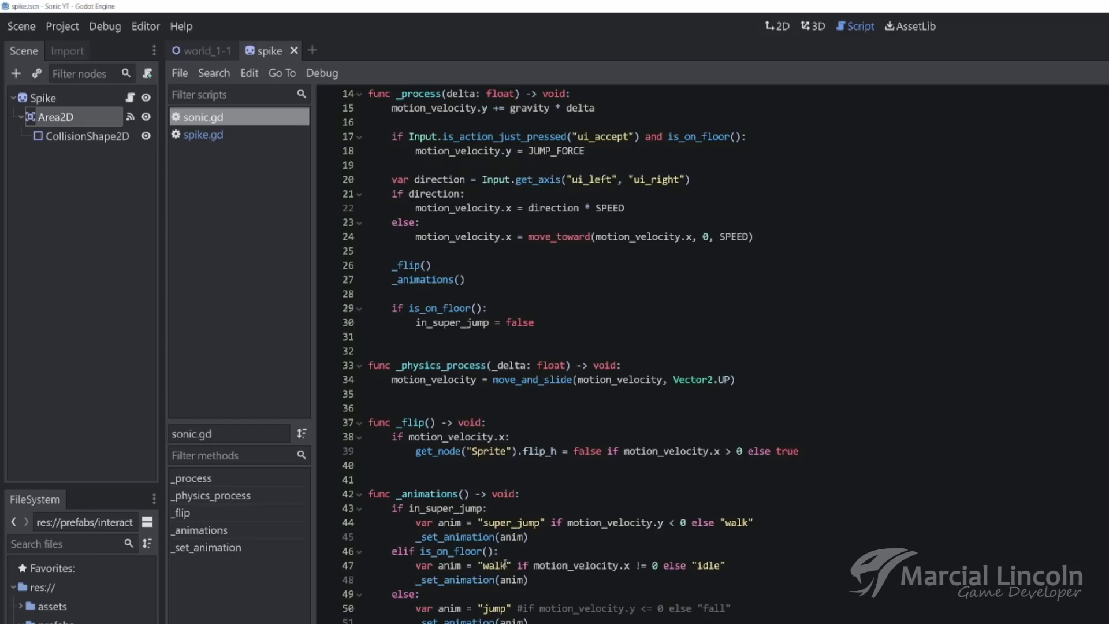
pyautogui.scroll(5, 549, 593)
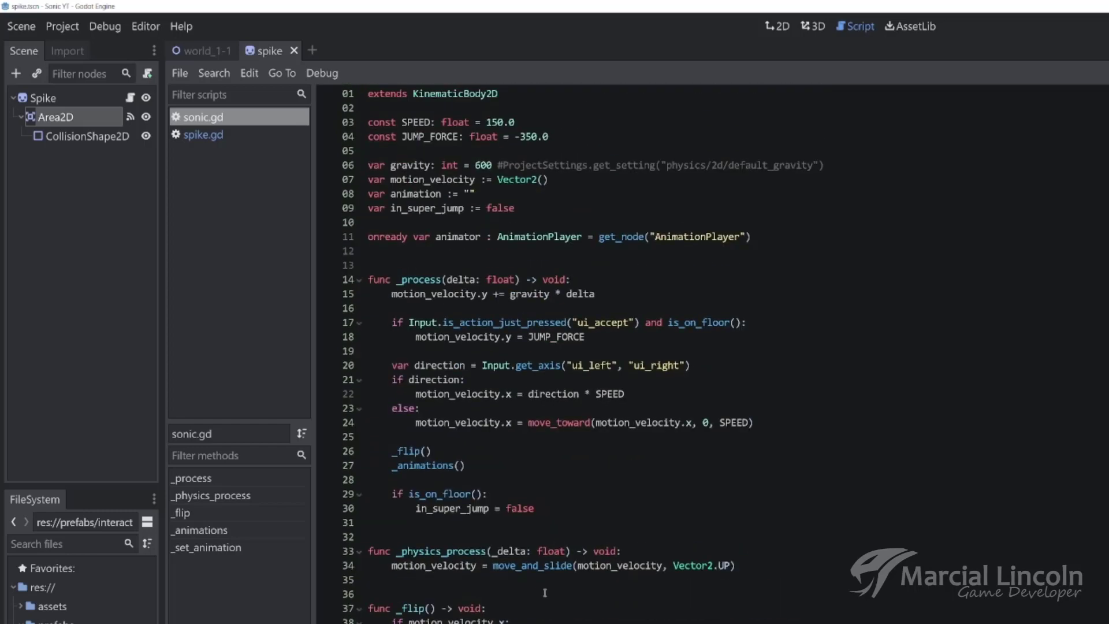
pyautogui.click(539, 208)
pyautogui.press('Return')
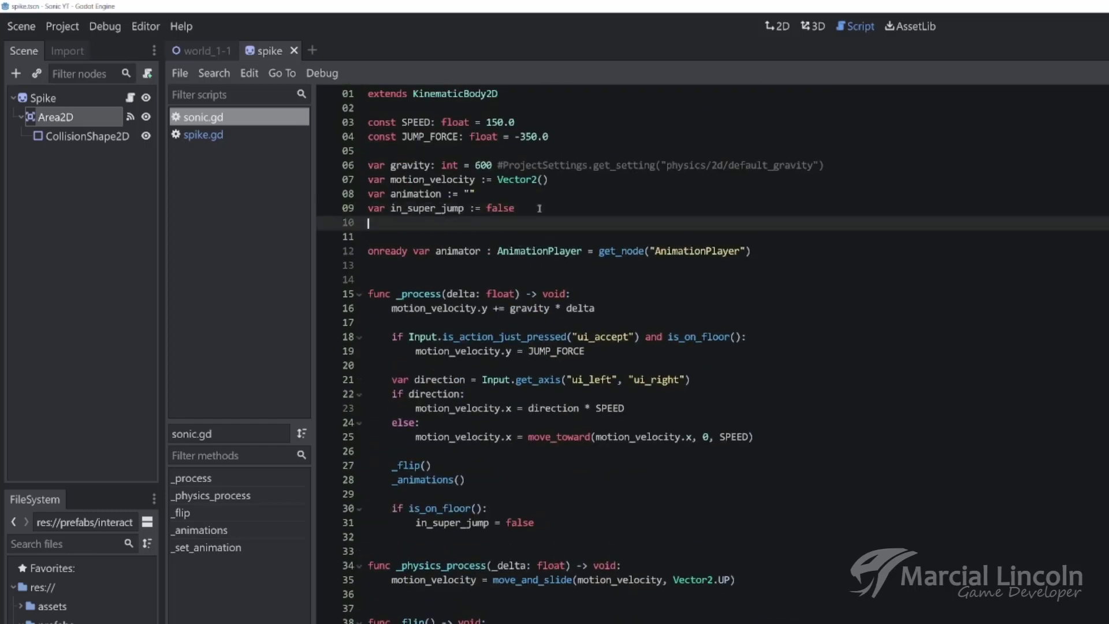
pyautogui.write('var daath ')
pyautogui.write(':')
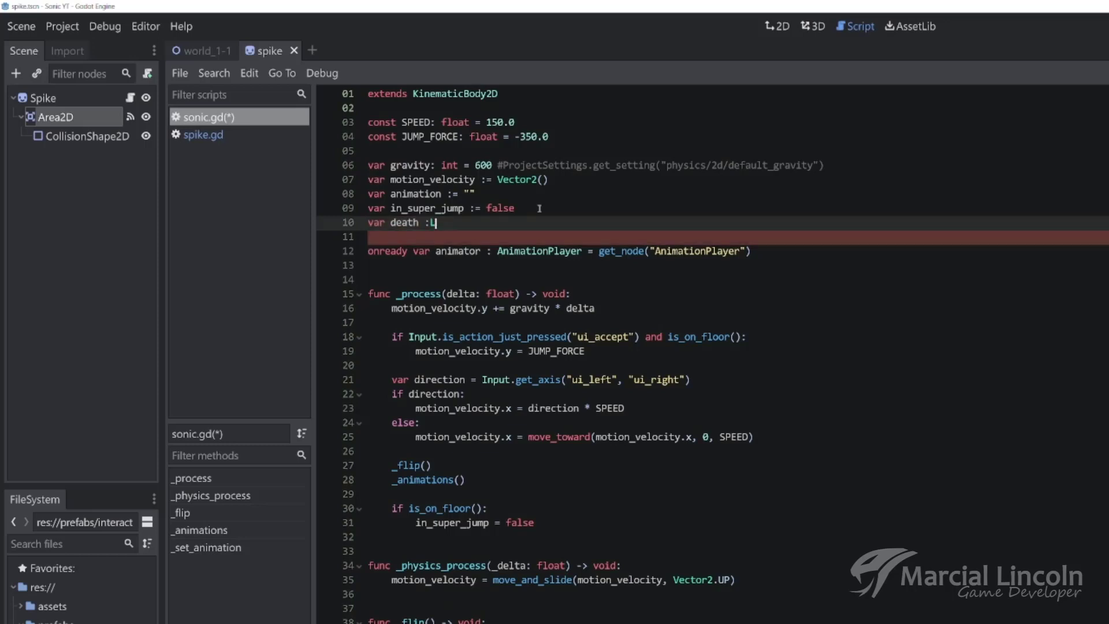
pyautogui.write('= fa')
pyautogui.press('Return')
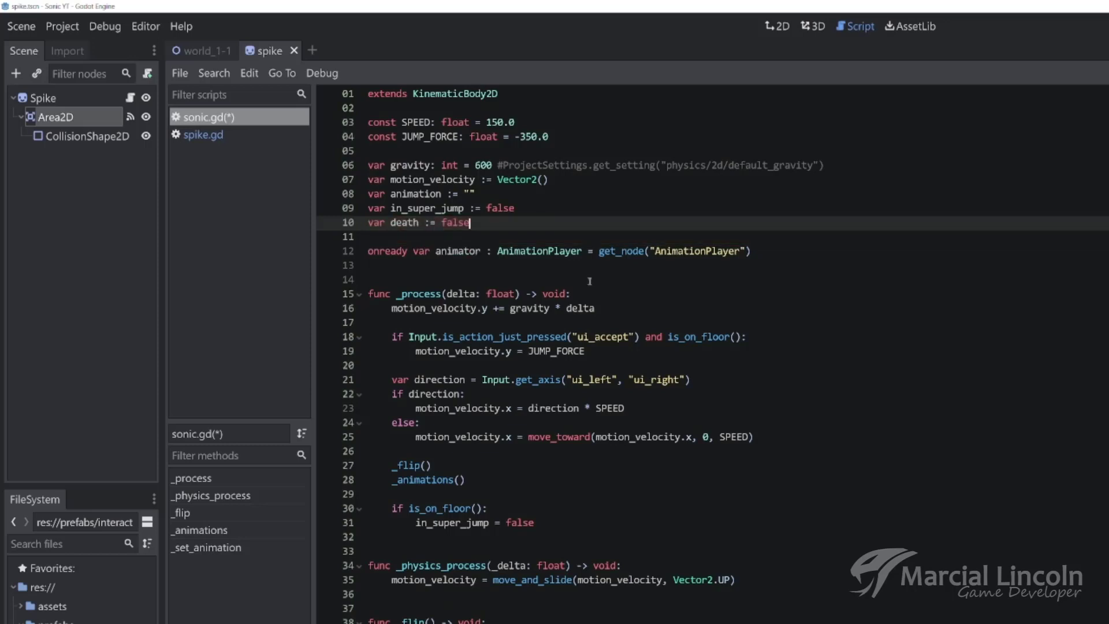
pyautogui.scroll(-5, 539, 208)
# Declare func player_death() -> void: with room for its body.
pyautogui.scroll(-2, 571, 398)
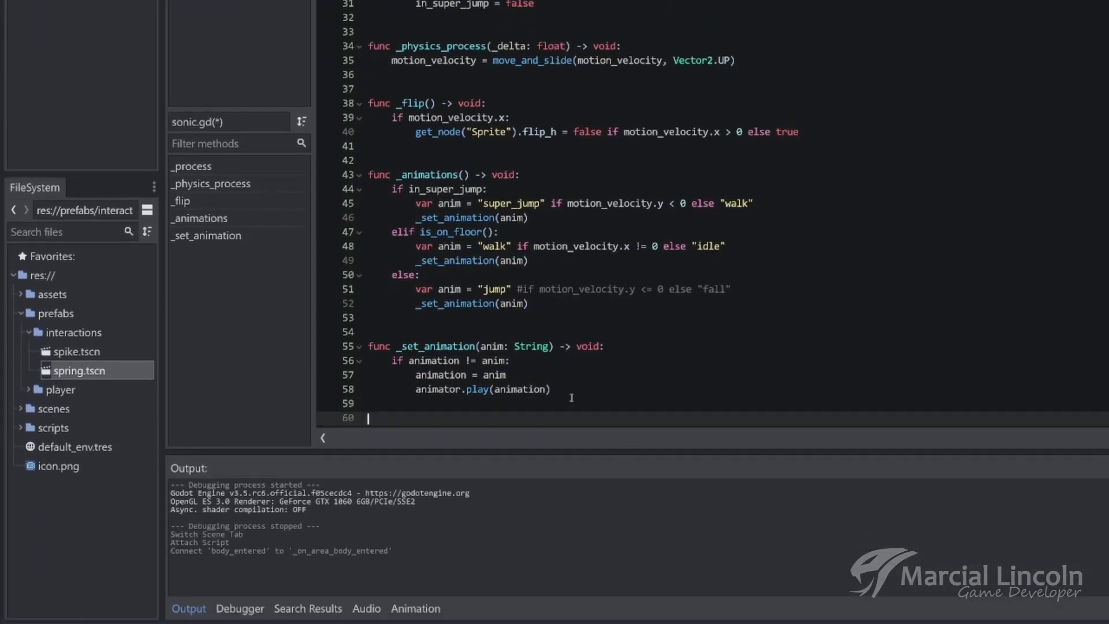
pyautogui.write('func ')
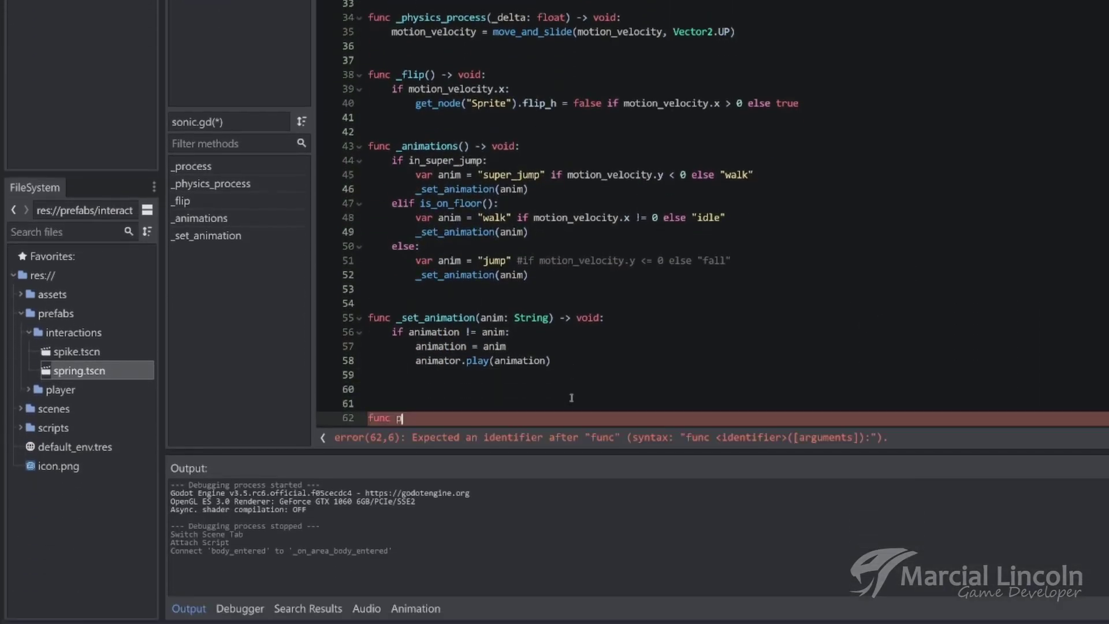
pyautogui.write('pay')
pyautogui.press('BackSpace')
pyautogui.press('BackSpace')
pyautogui.write('layer')
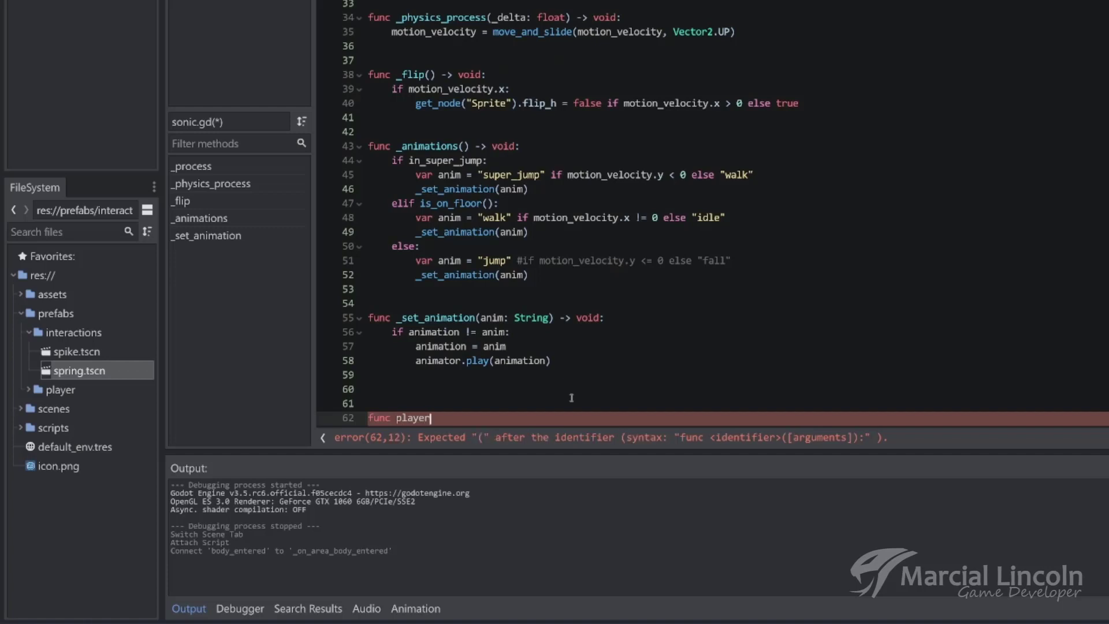
pyautogui.write('_De')
pyautogui.press('BackSpace')
pyautogui.press('BackSpace')
pyautogui.write('dea')
pyautogui.write('th(')
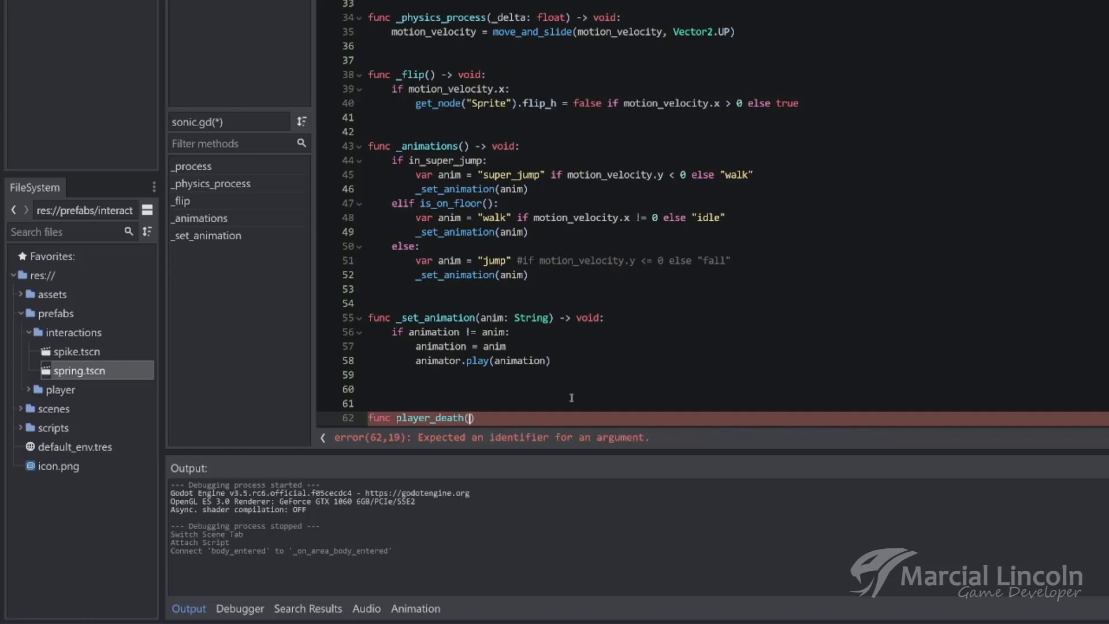
pyautogui.press('Up')
pyautogui.press('Down')
pyautogui.write('-')
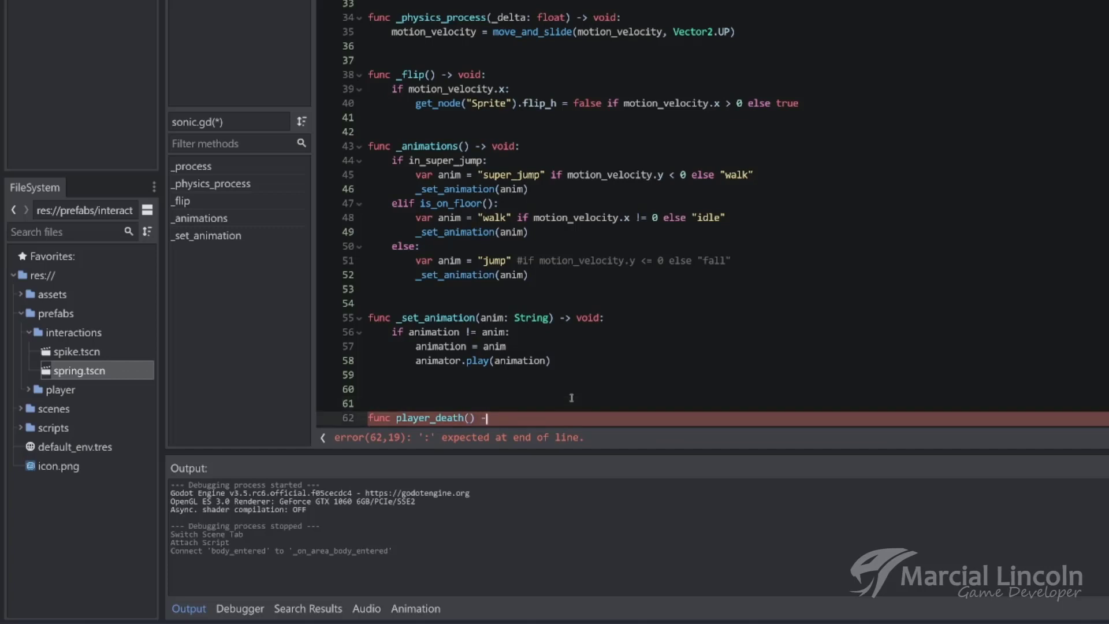
pyautogui.write('> void:')
pyautogui.press('Return')
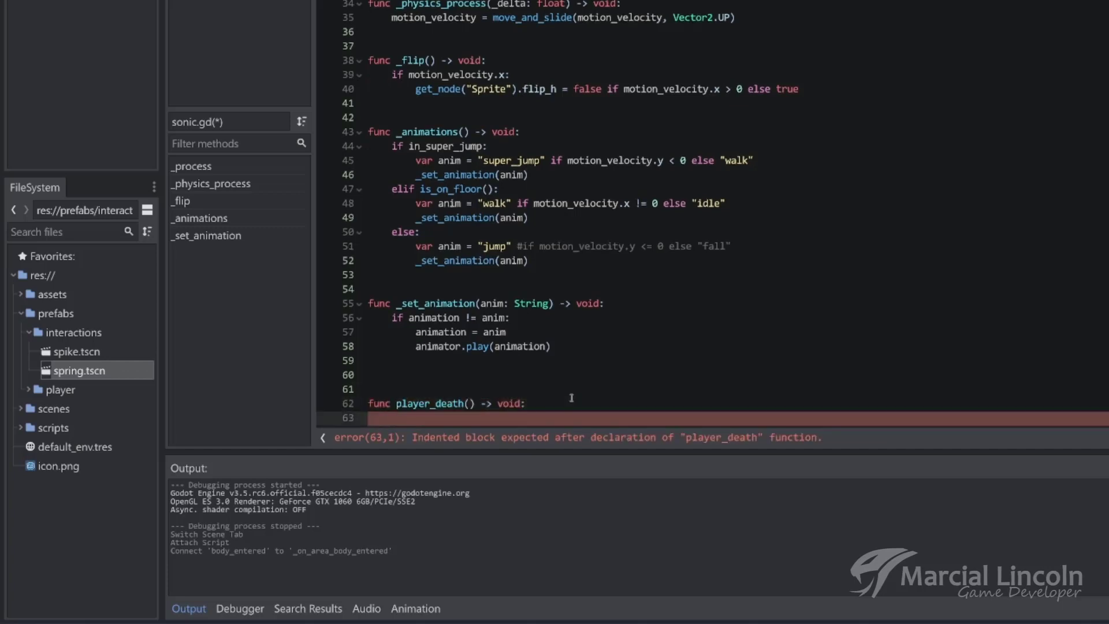
pyautogui.press('Return')
pyautogui.press('Return')
pyautogui.press('Return')
pyautogui.press('Up')
pyautogui.press('Up')
pyautogui.press('Up')
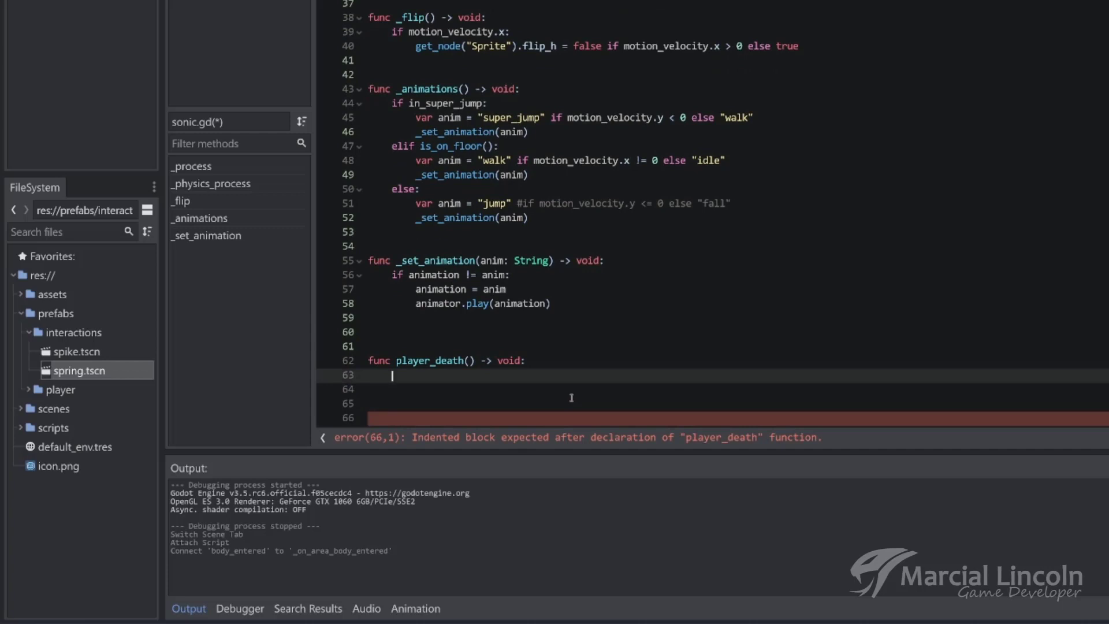
# Add death = true and motion_velocity = Vector2(0, JUMP_FORCE / 2) to player_death.
pyautogui.write('death')
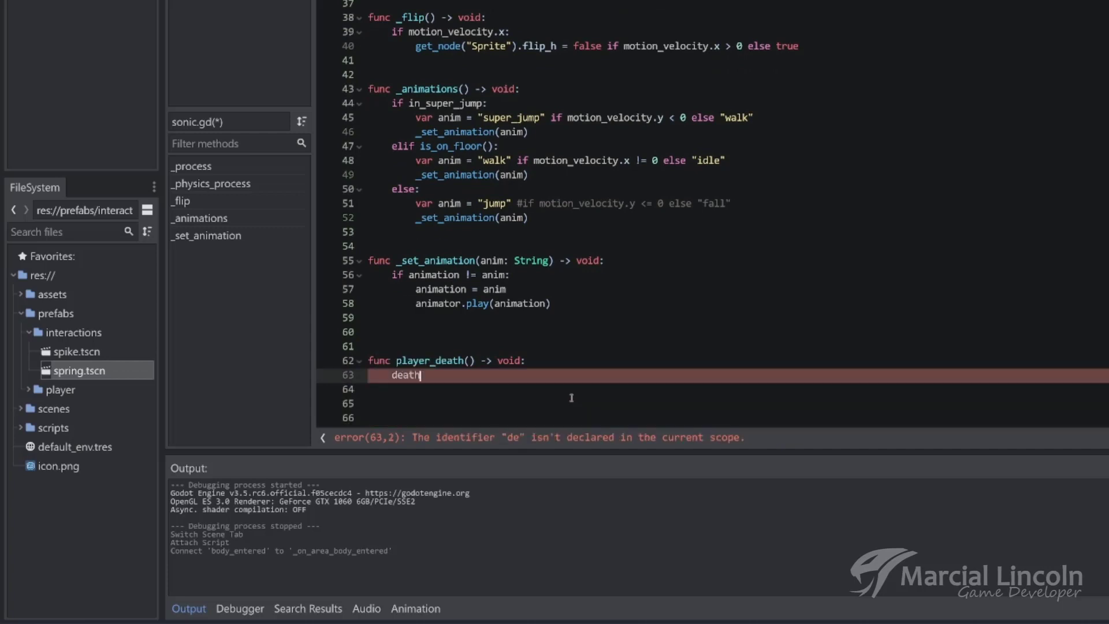
pyautogui.write(' = true')
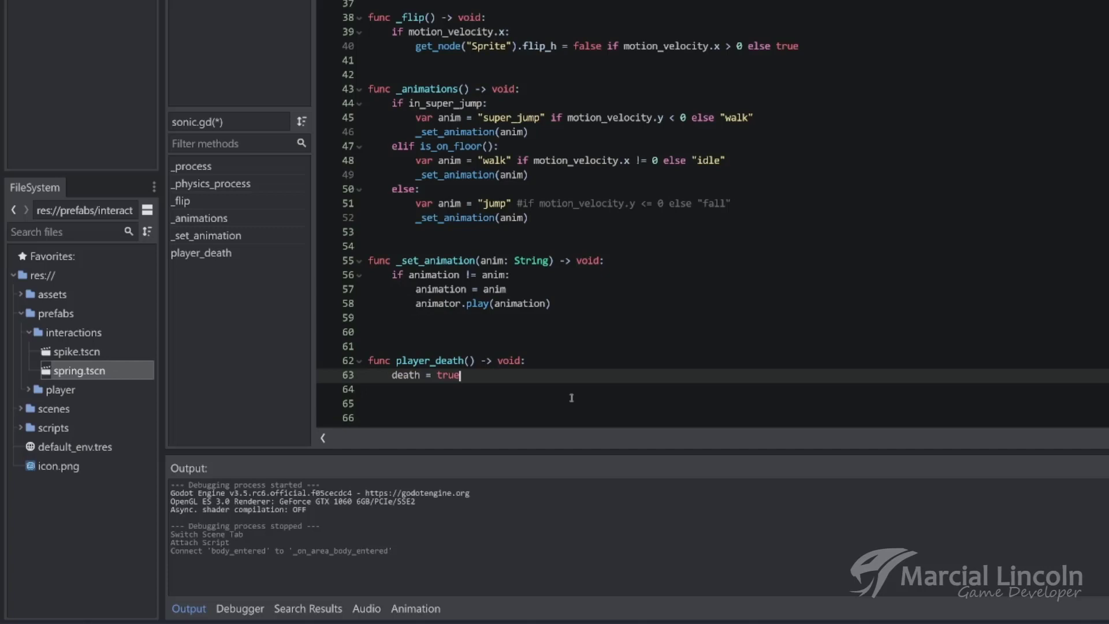
pyautogui.press('Return')
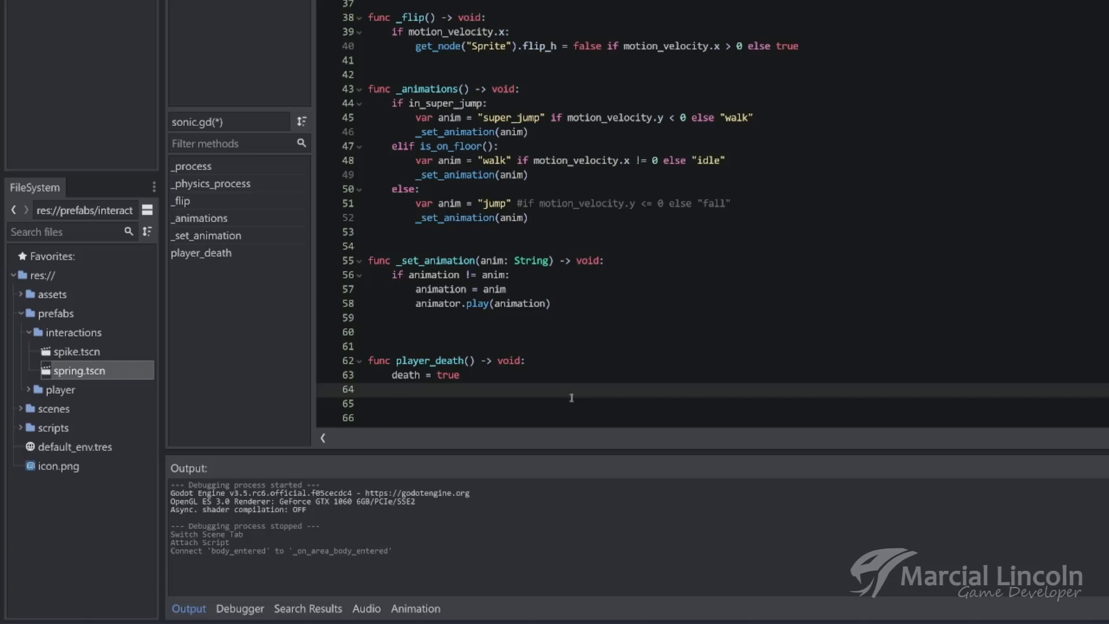
pyautogui.write('moti')
pyautogui.press('Return')
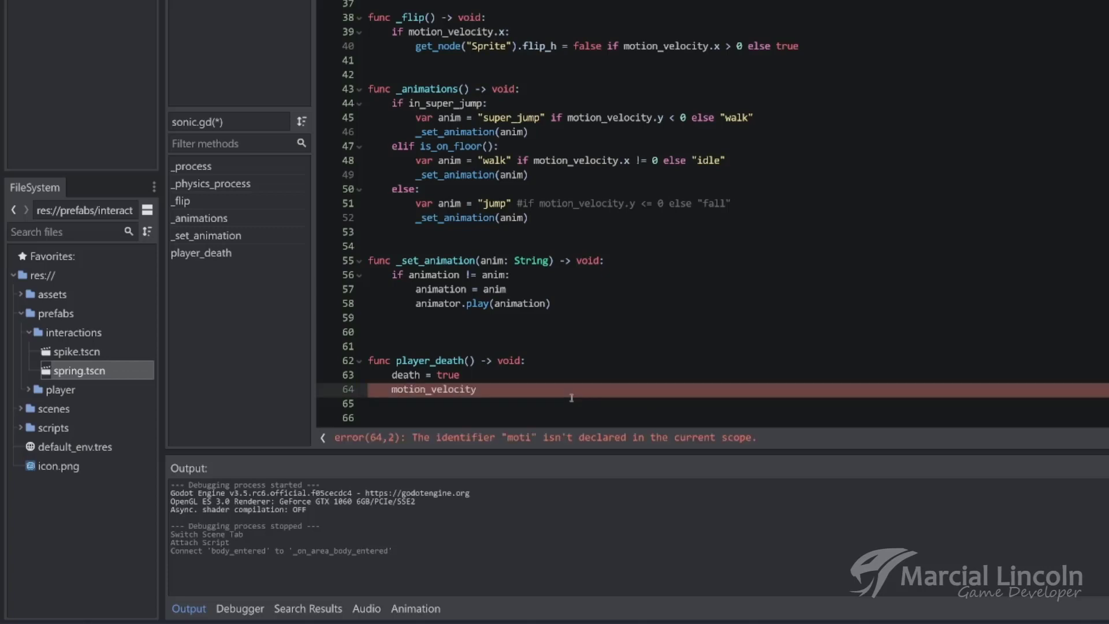
pyautogui.write(' = ve')
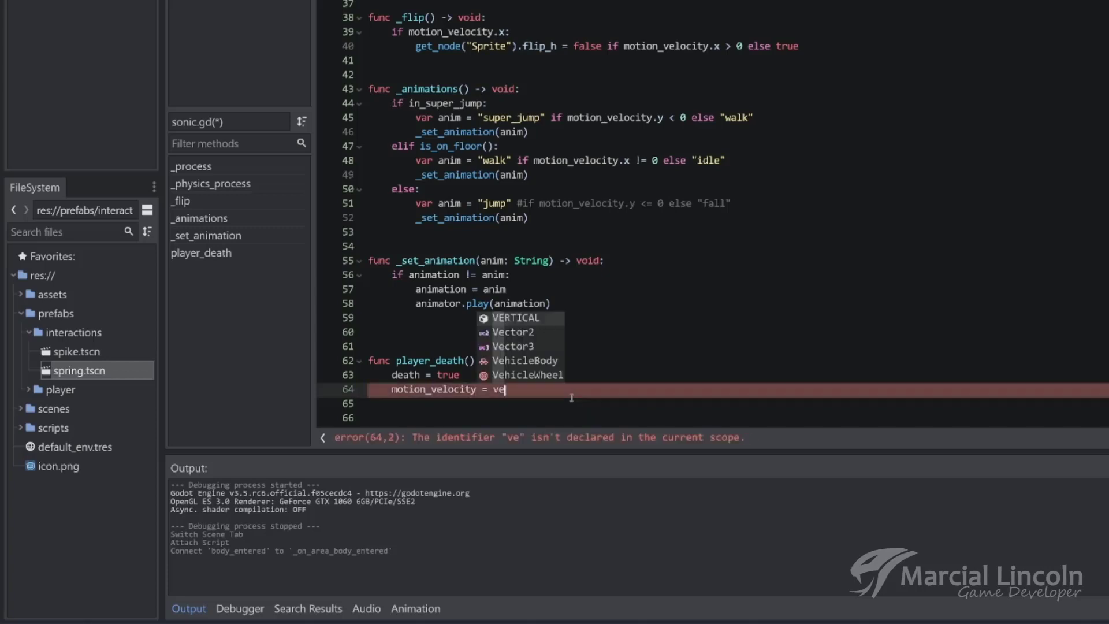
pyautogui.press('Down')
pyautogui.press('Return')
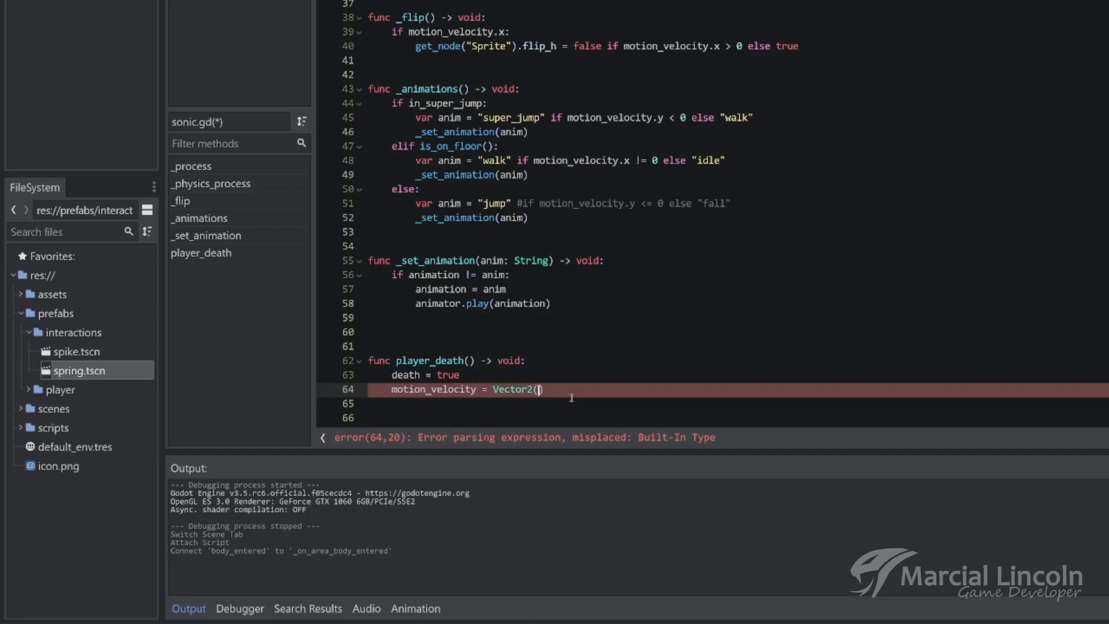
pyautogui.write('(0, ')
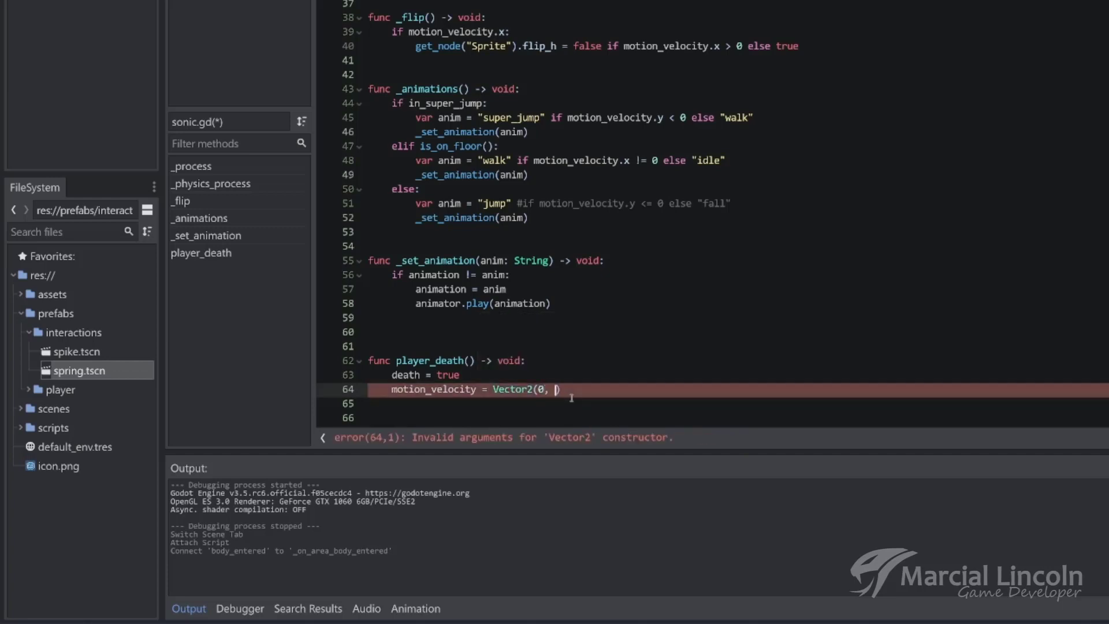
pyautogui.write('JUMP')
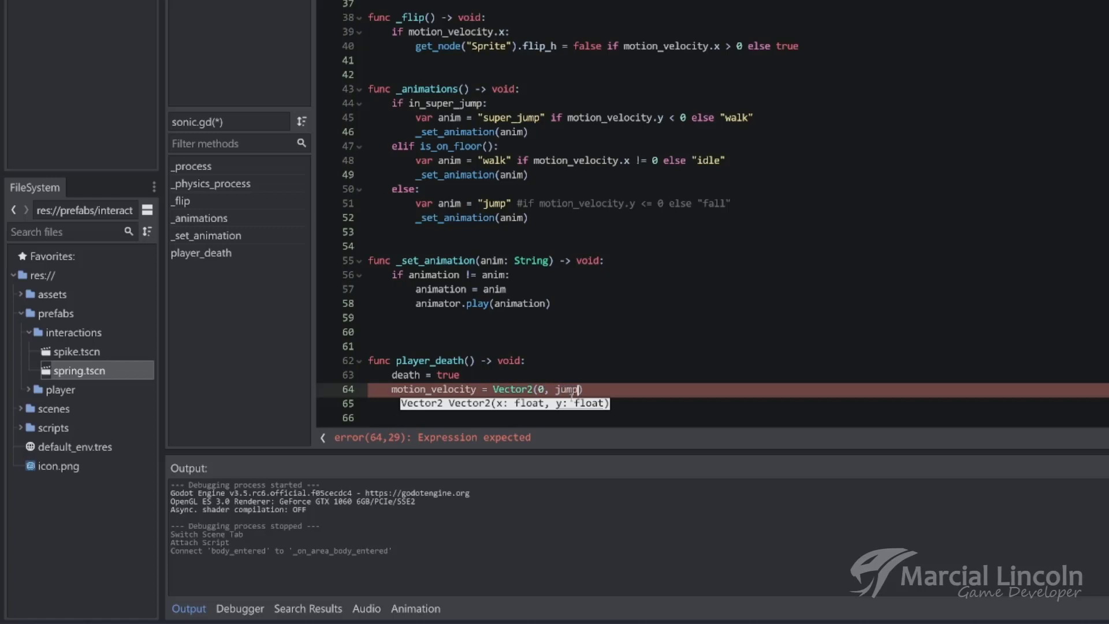
pyautogui.press('Return')
pyautogui.write('/ ')
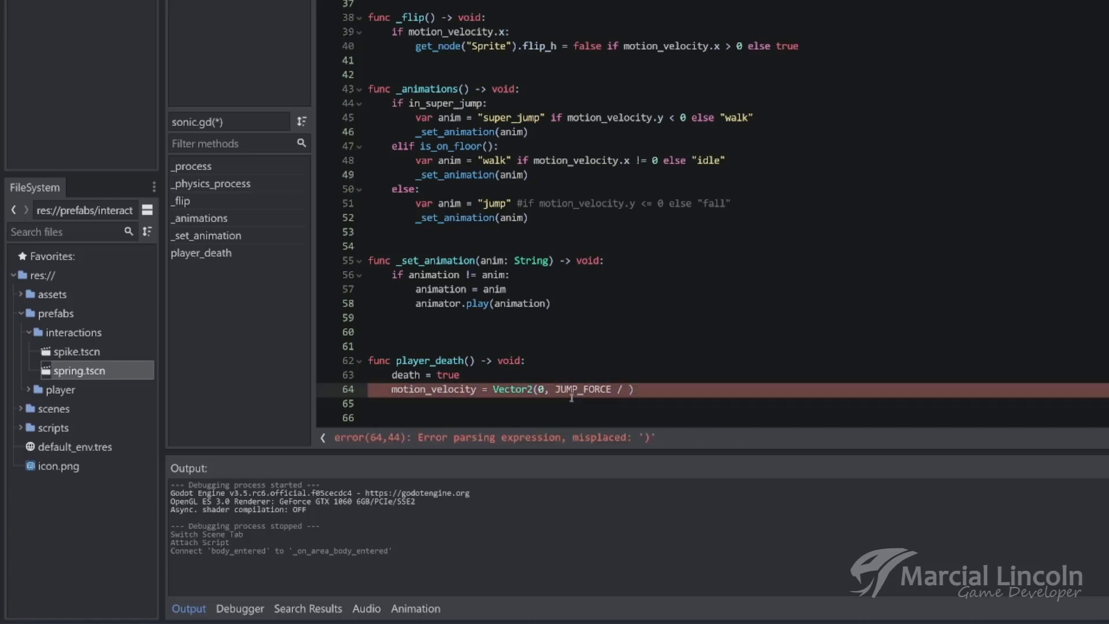
pyautogui.write('2')
# Add a _set_animation("death") call on the next line of player_death.
pyautogui.press('End')
pyautogui.press('Return')
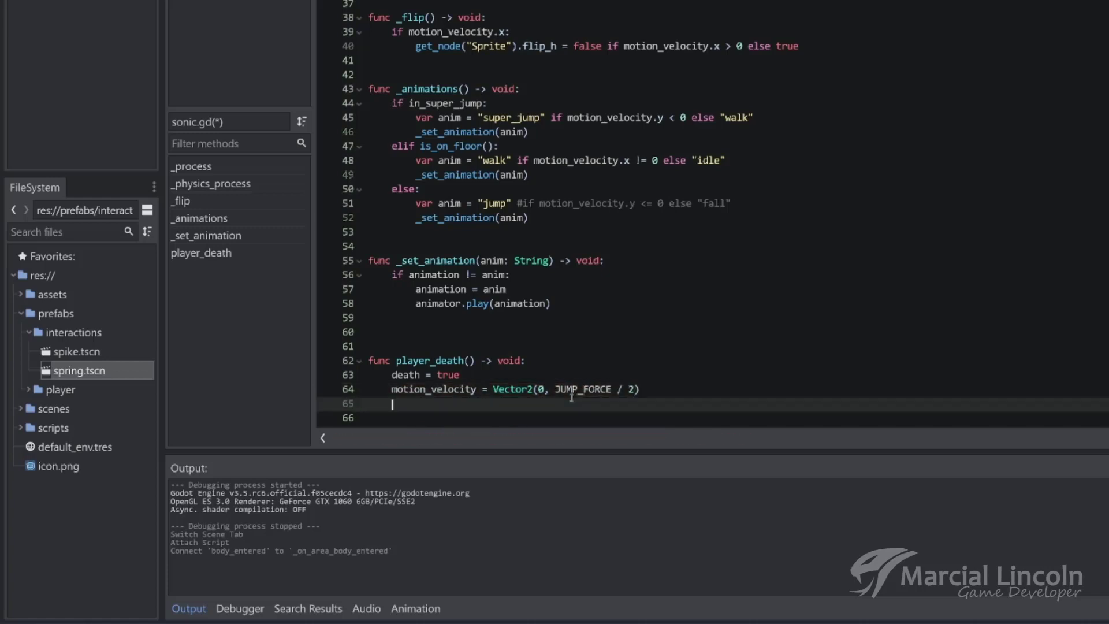
pyautogui.write('_se')
pyautogui.write('tani')
pyautogui.press('Return')
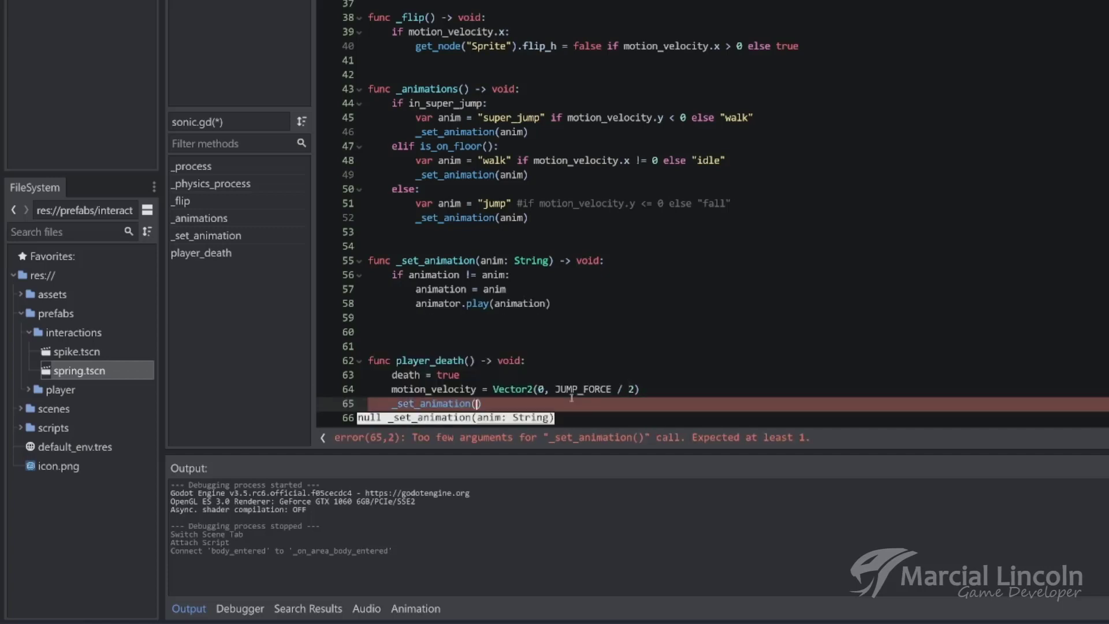
pyautogui.write('"dea')
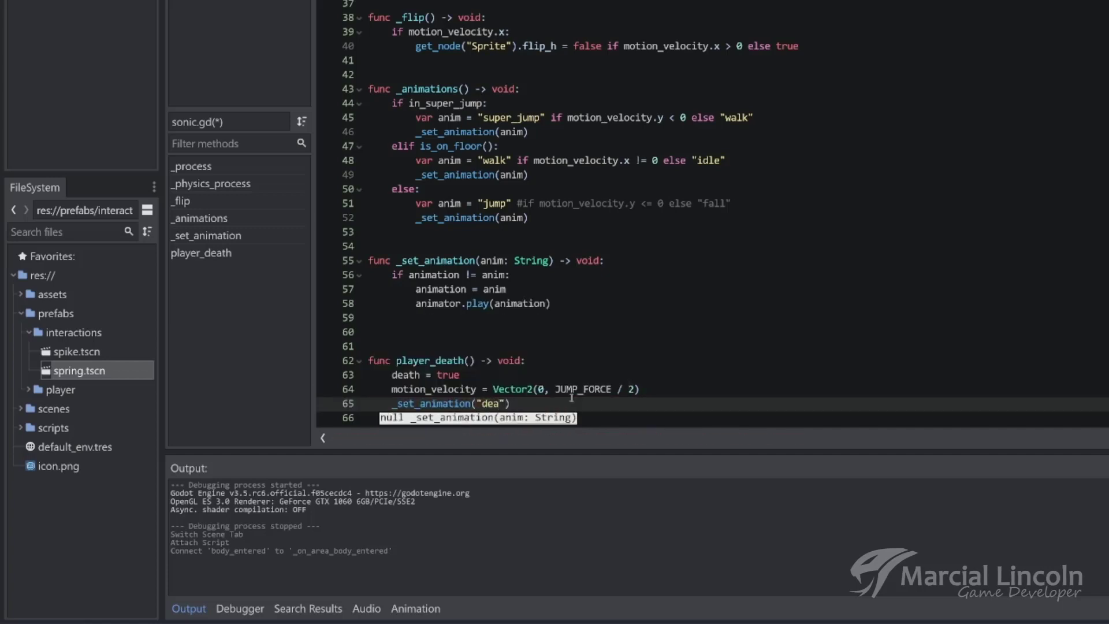
pyautogui.write('th")')
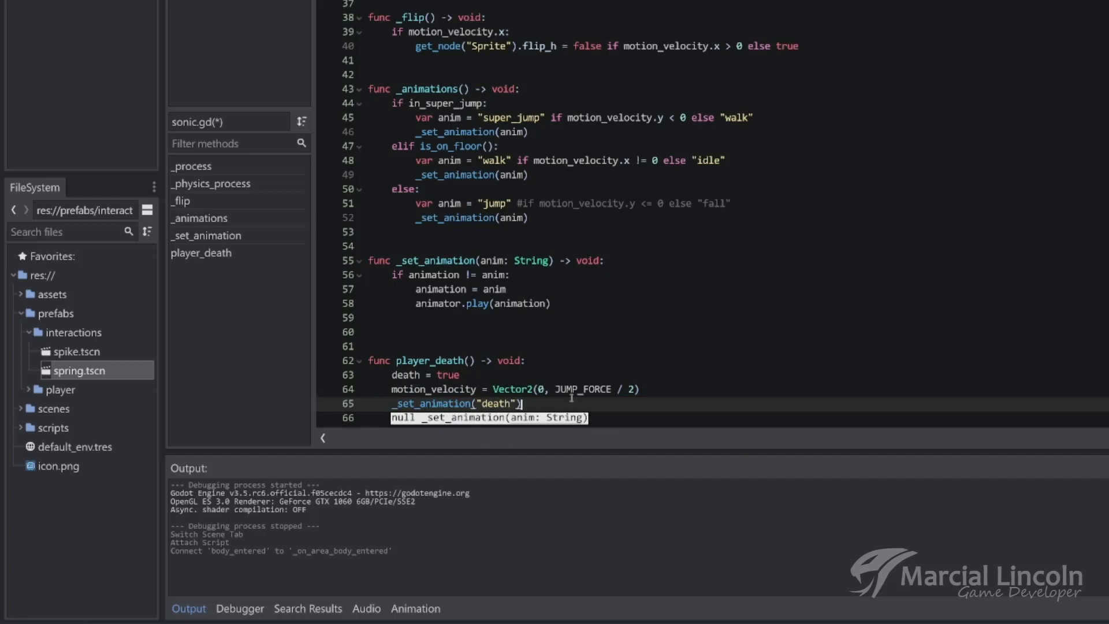
pyautogui.press('Return')
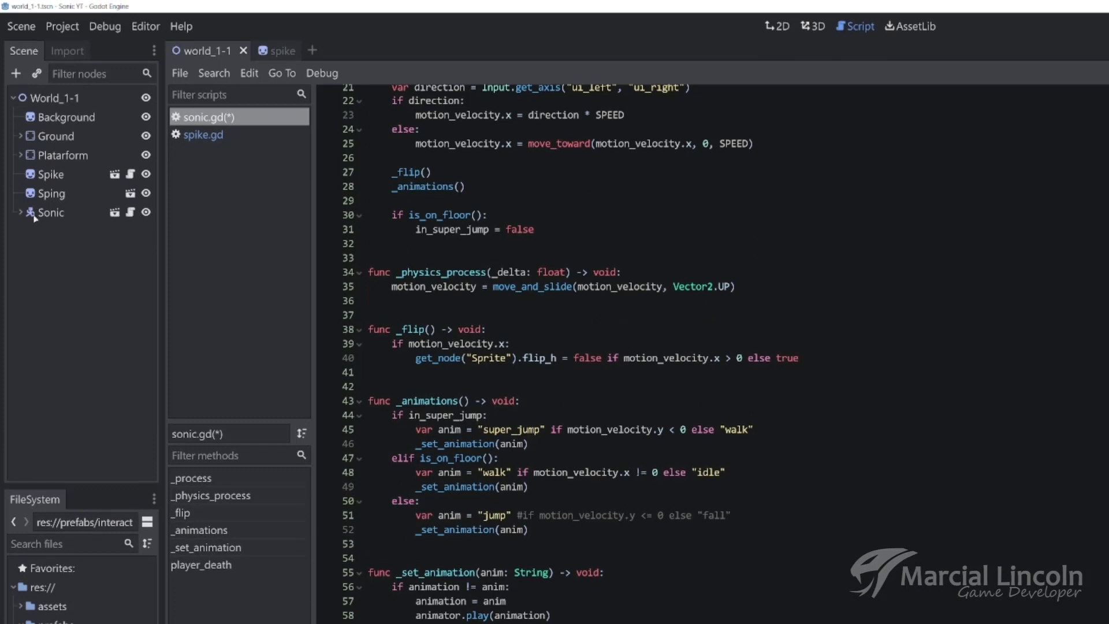
# Open the sonic scene to check the names of Sonic's child nodes.
pyautogui.click(21, 213)
pyautogui.click(21, 214)
pyautogui.click(114, 213)
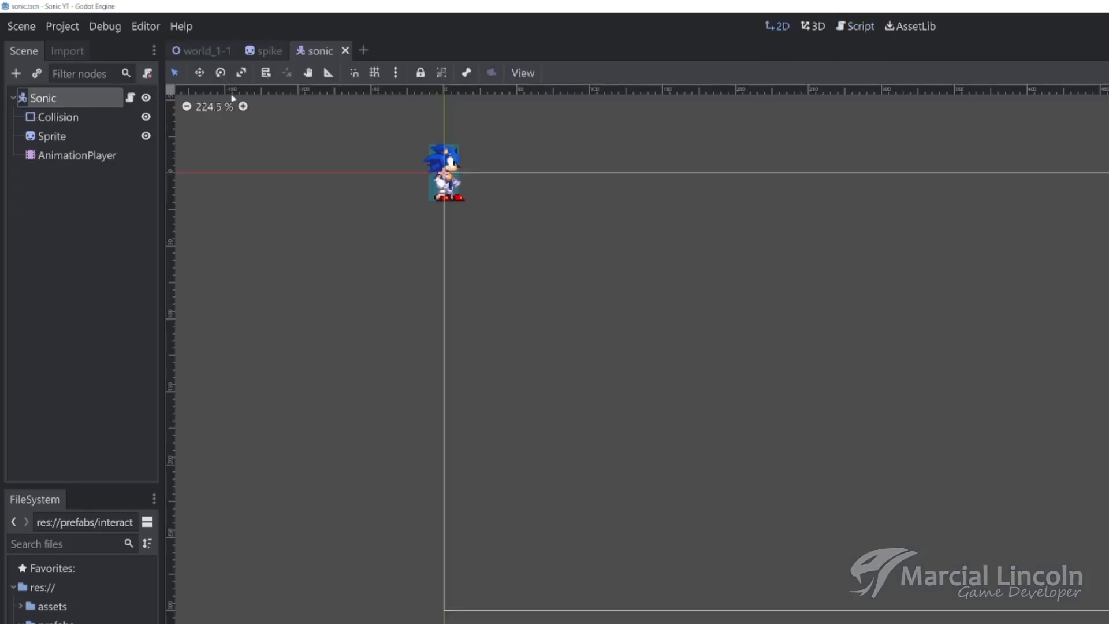
pyautogui.moveTo(205, 52)
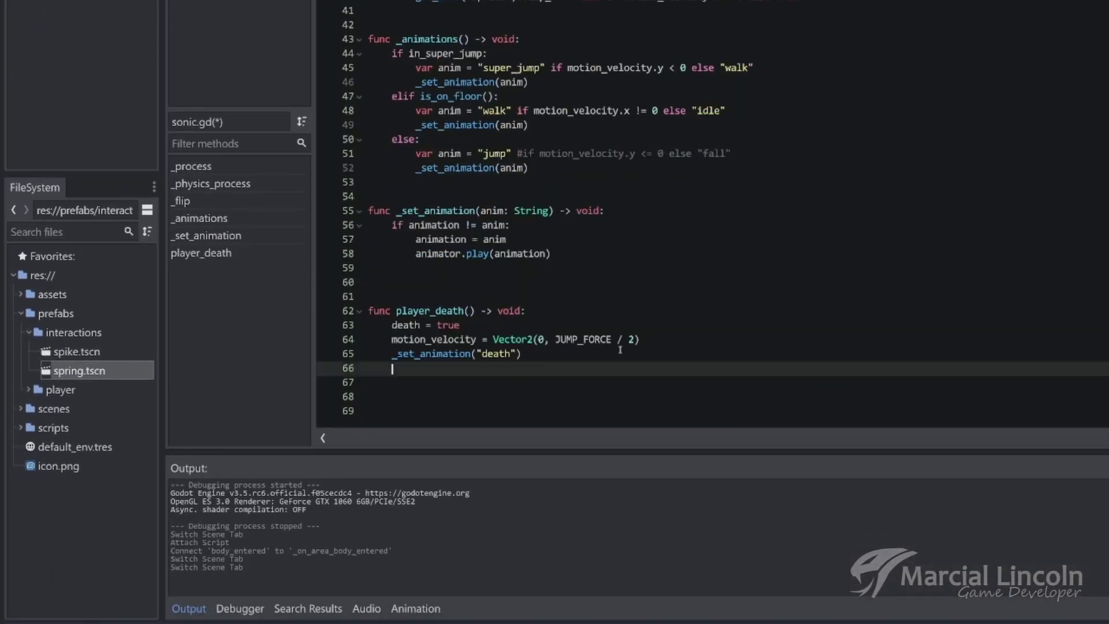
# Add get_node("Collision").queue_free() to player_death, save sonic.gd, and return to world_1-1.
pyautogui.write('getnod')
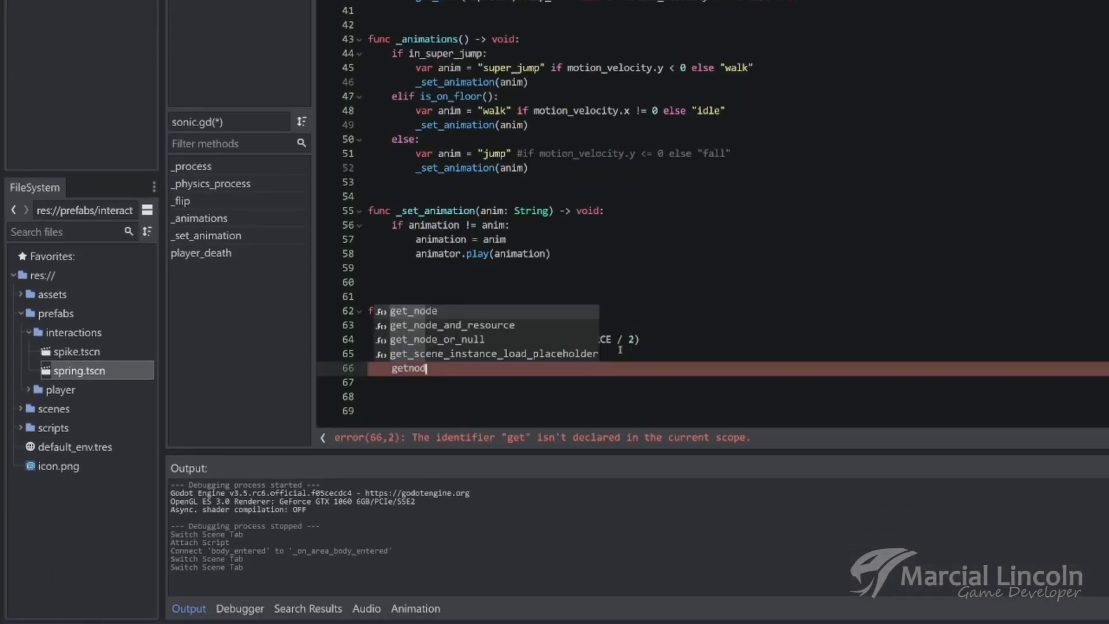
pyautogui.press('Return')
pyautogui.press('Down')
pyautogui.press('Down')
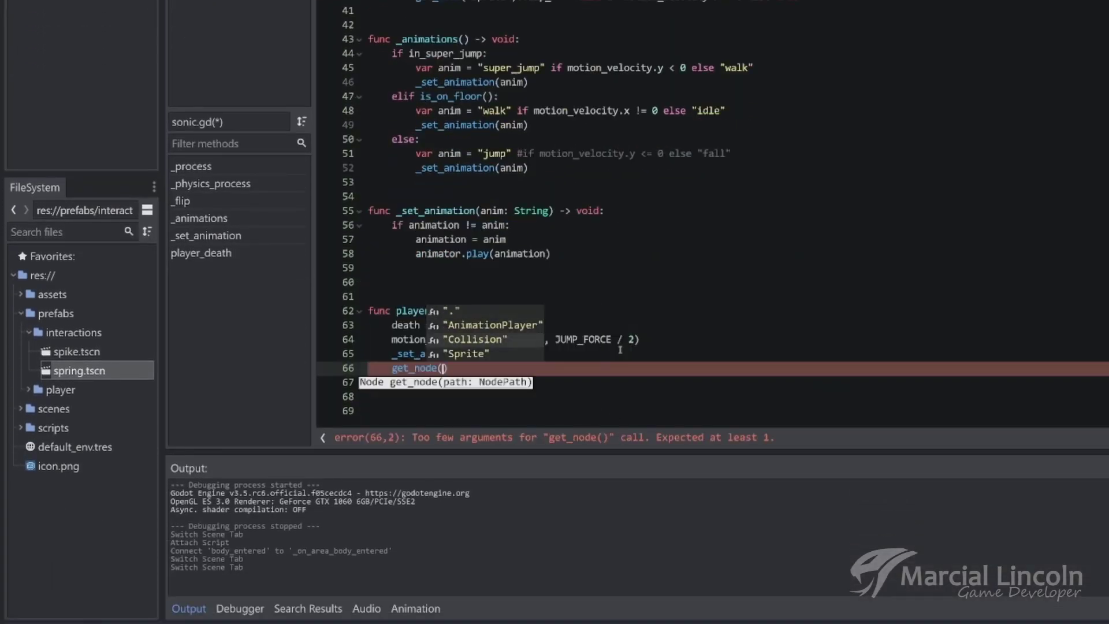
pyautogui.press('Return')
pyautogui.write('.que')
pyautogui.press('Return')
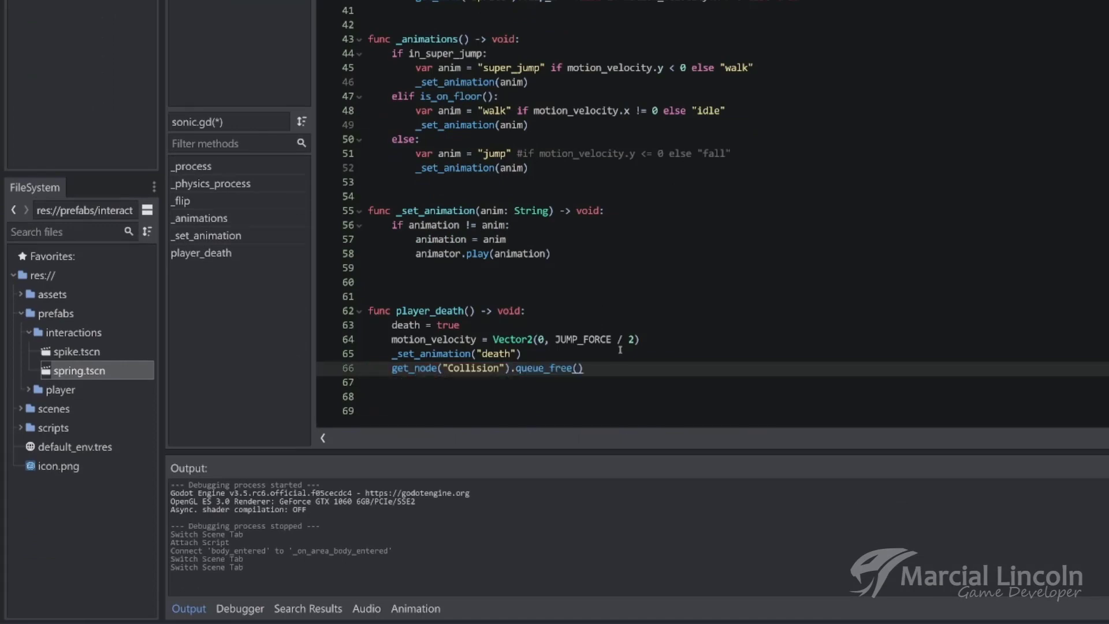
pyautogui.hotkey('ctrl', 's')
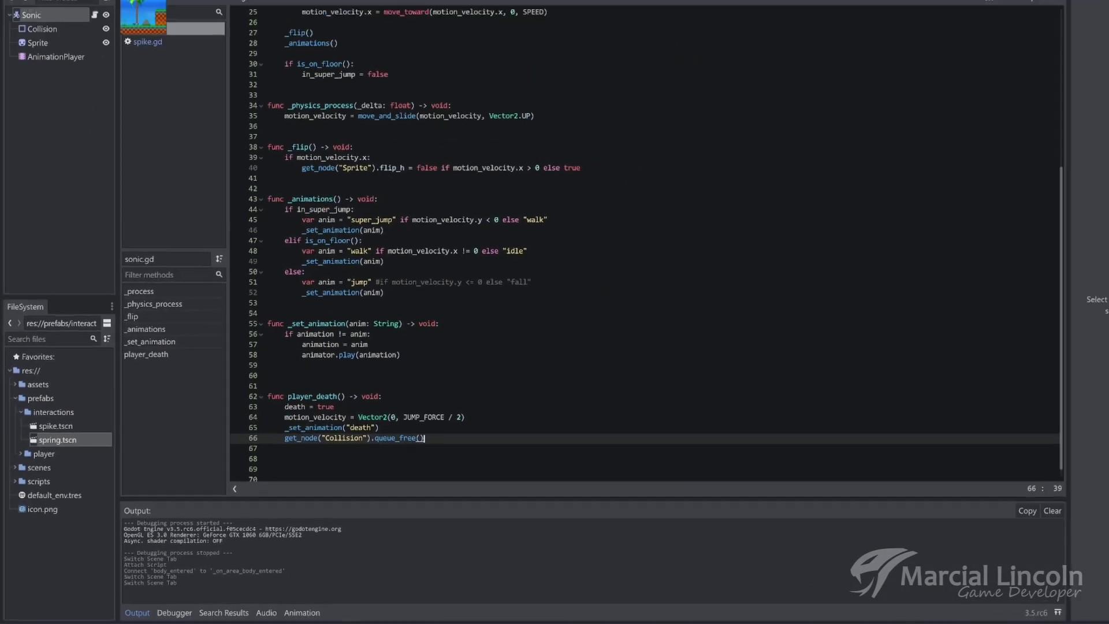
pyautogui.click(143, 35)
pyautogui.click(1052, 18)
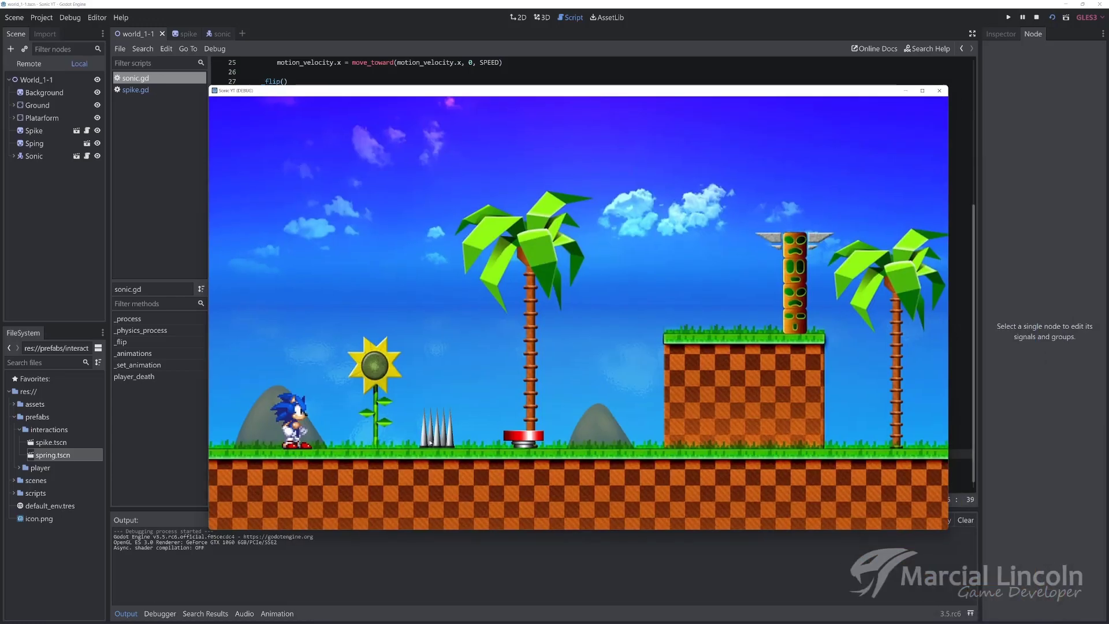
pyautogui.press('Right')
pyautogui.press('space')
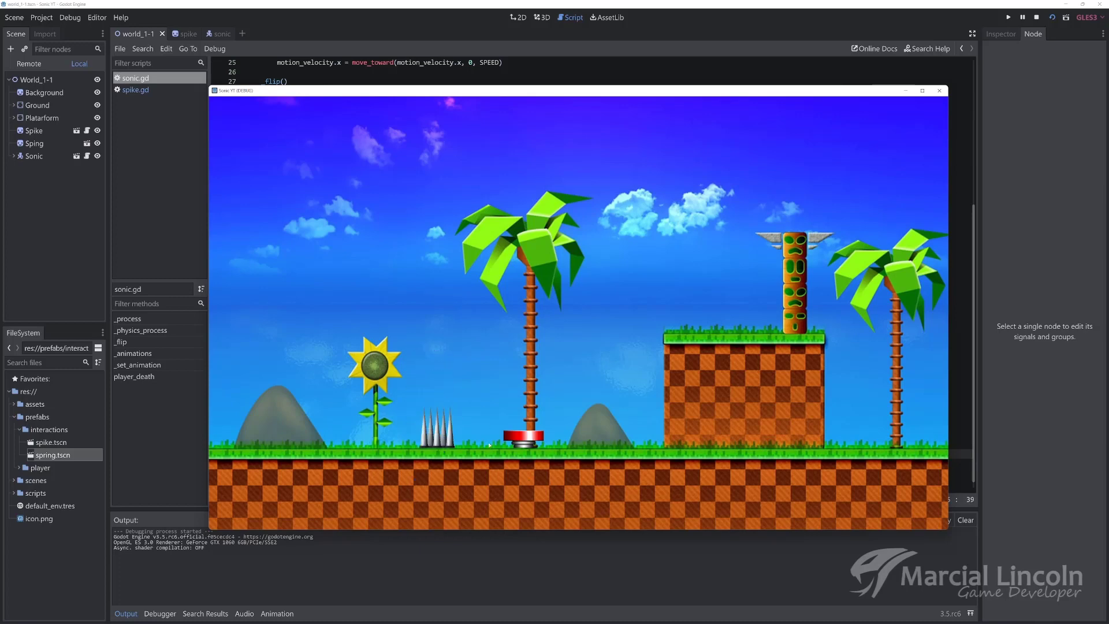
pyautogui.click(939, 91)
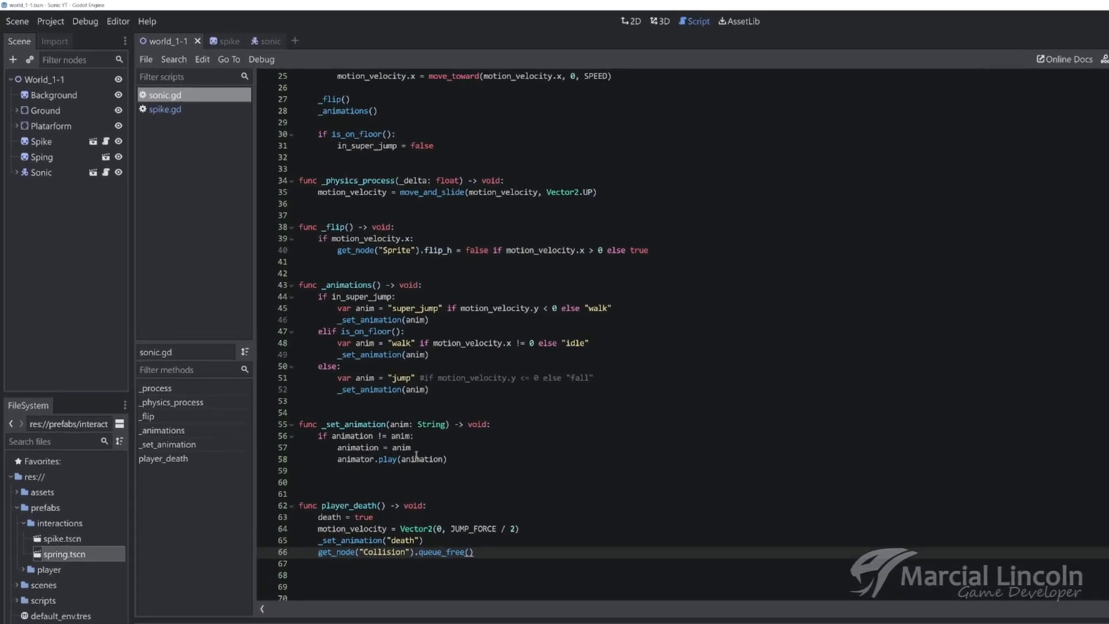
# Add 'if death: return' below the gravity line in _process and run the level.
pyautogui.scroll(8, 342, 367)
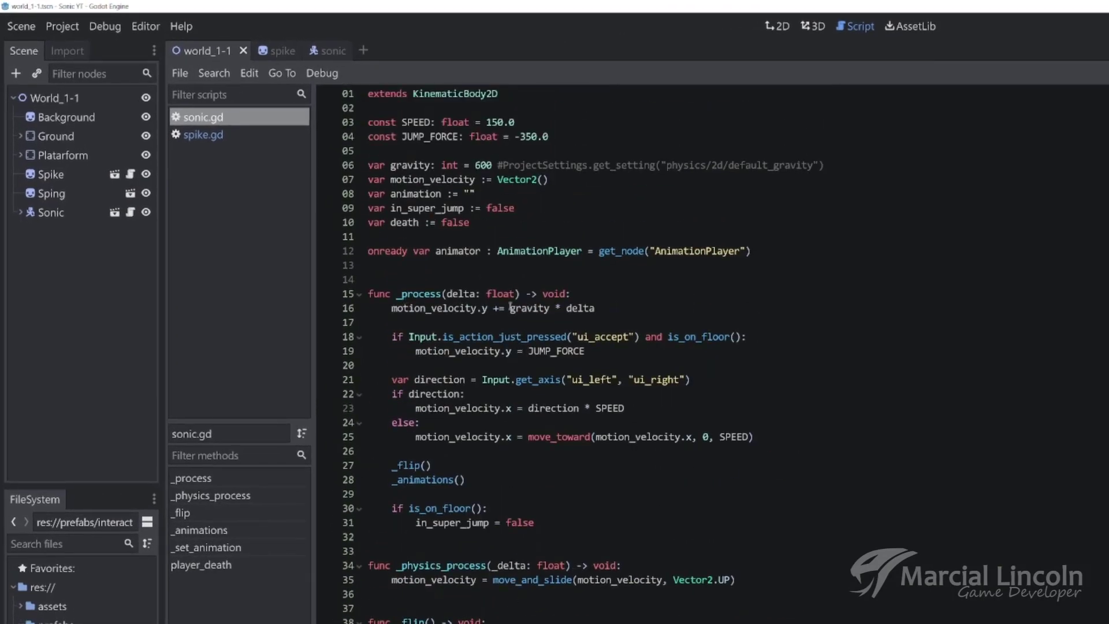
pyautogui.click(615, 306)
pyautogui.press('Return')
pyautogui.press('Return')
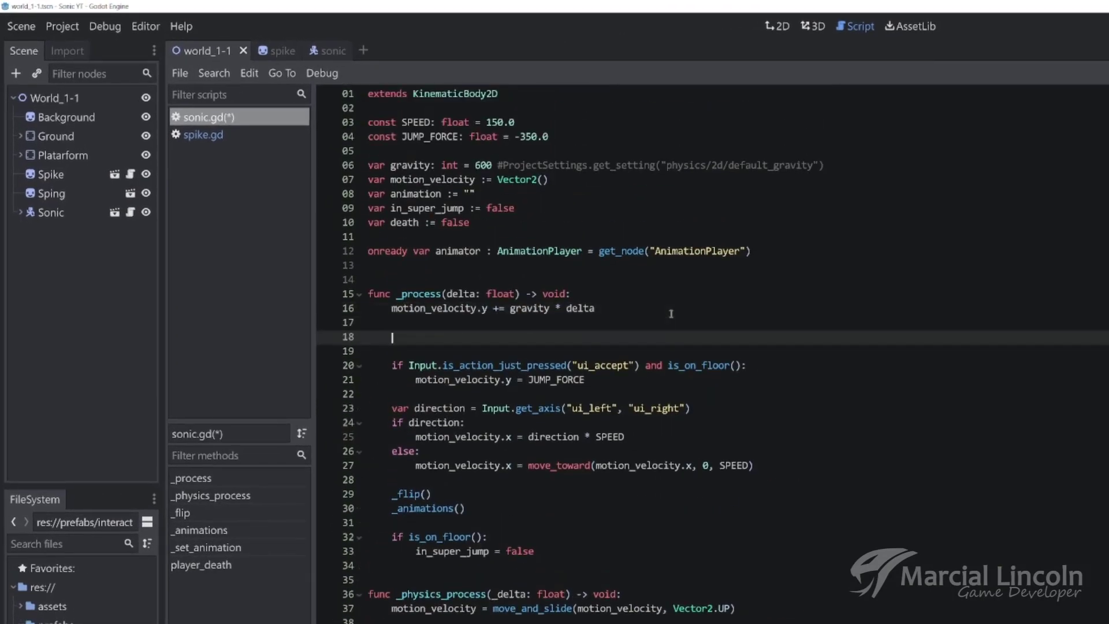
pyautogui.write('if de')
pyautogui.press('Return')
pyautogui.write(':')
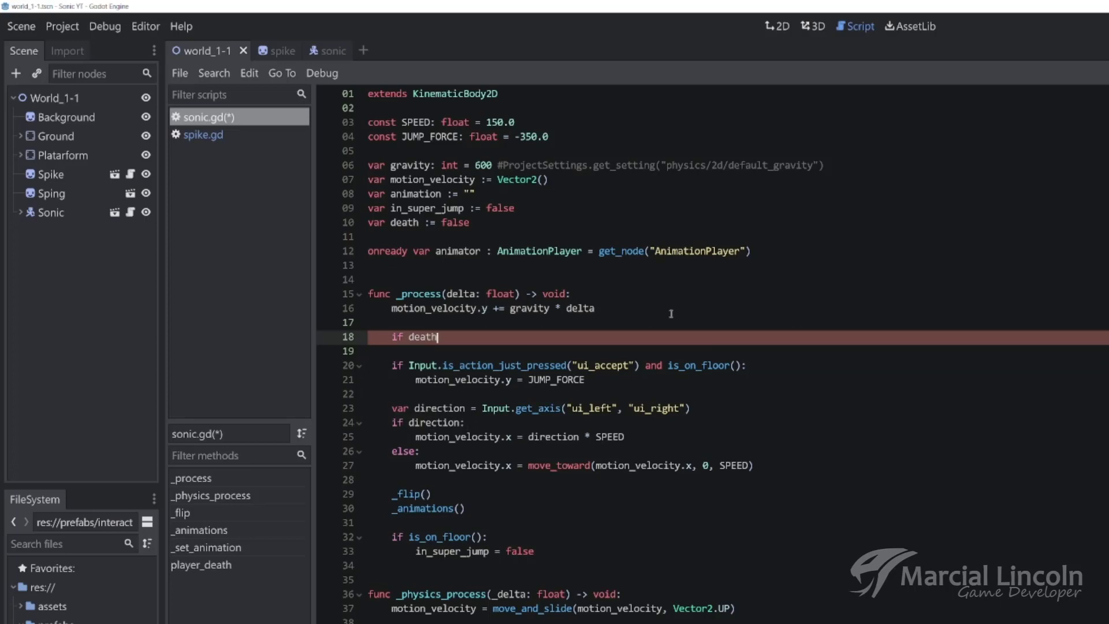
pyautogui.press('Return')
pyautogui.write('return')
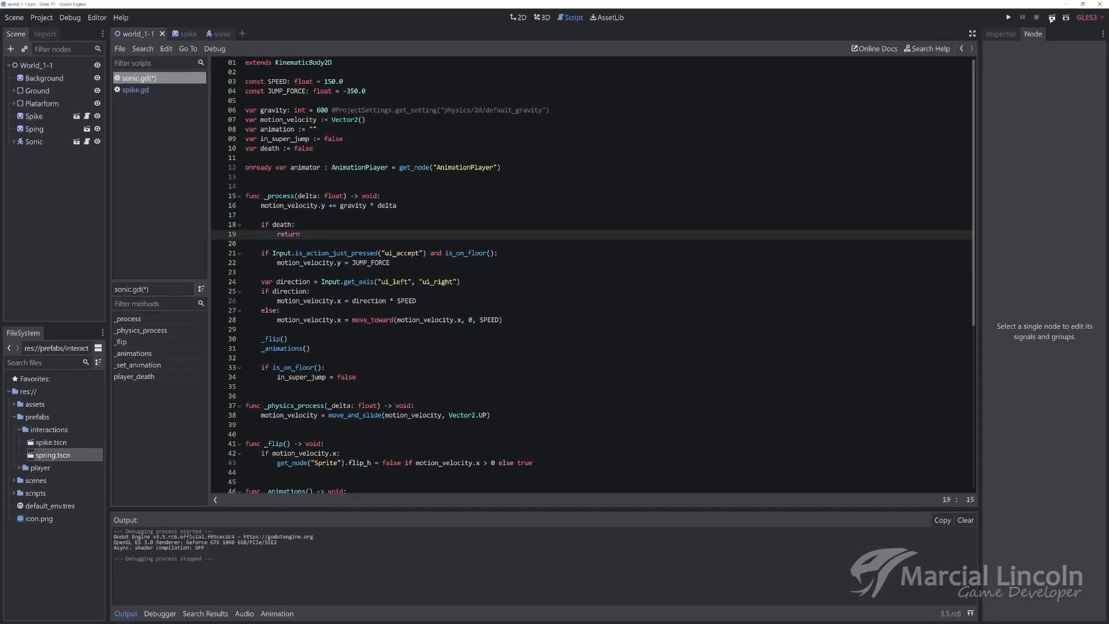
pyautogui.click(1052, 18)
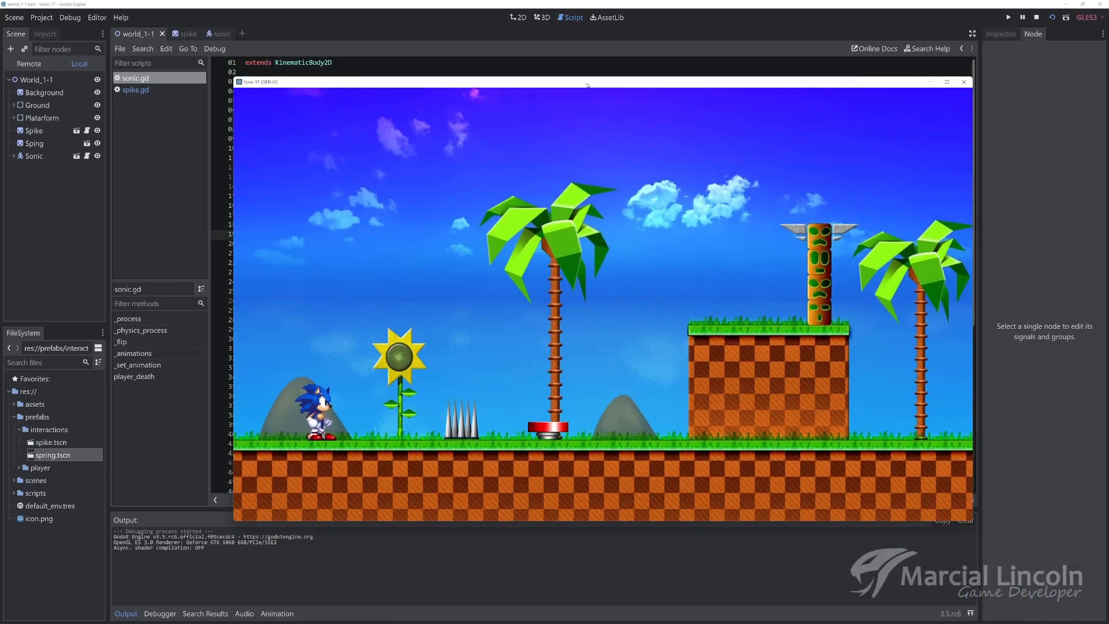
# Play the level with Right and jump, relaunch it, and move Sonic onto the spring.
pyautogui.press('Right')
pyautogui.press('space')
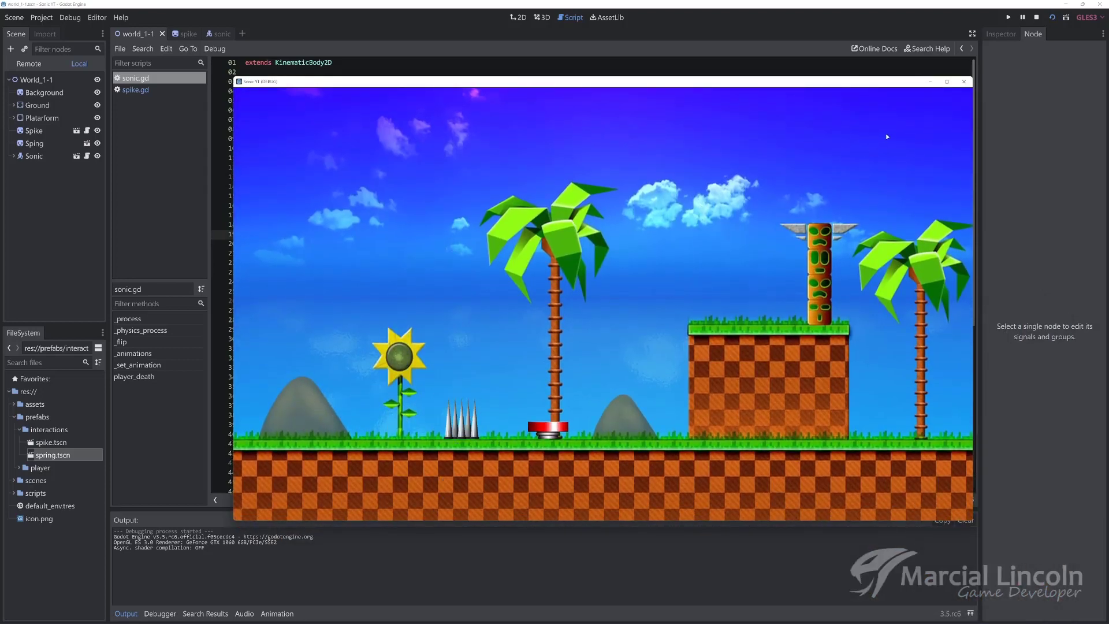
pyautogui.click(964, 81)
pyautogui.click(1052, 18)
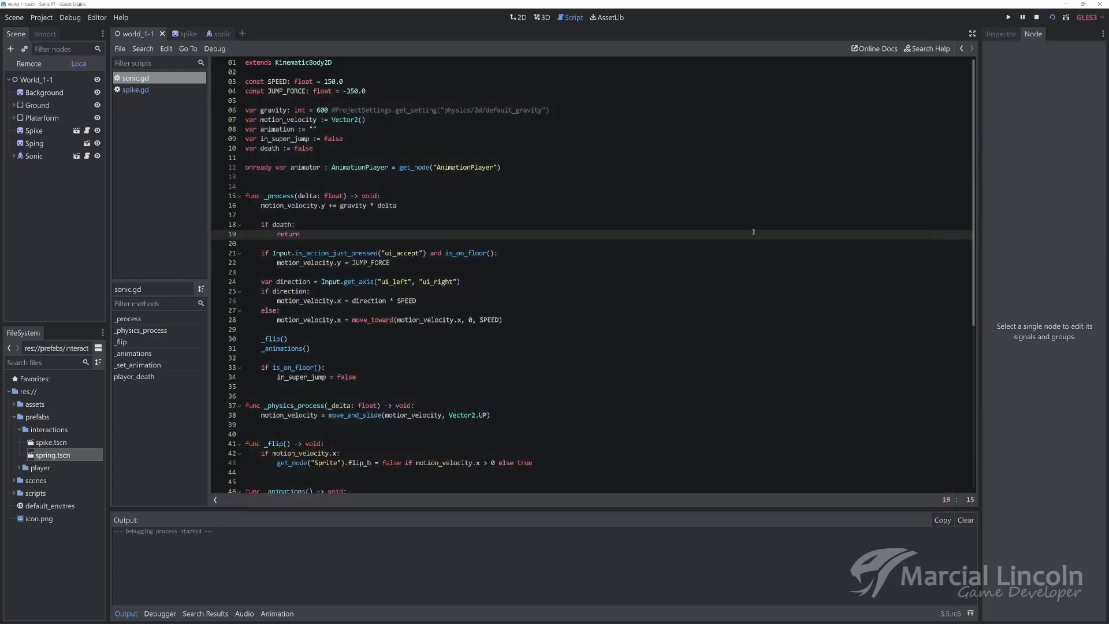
pyautogui.press('Right')
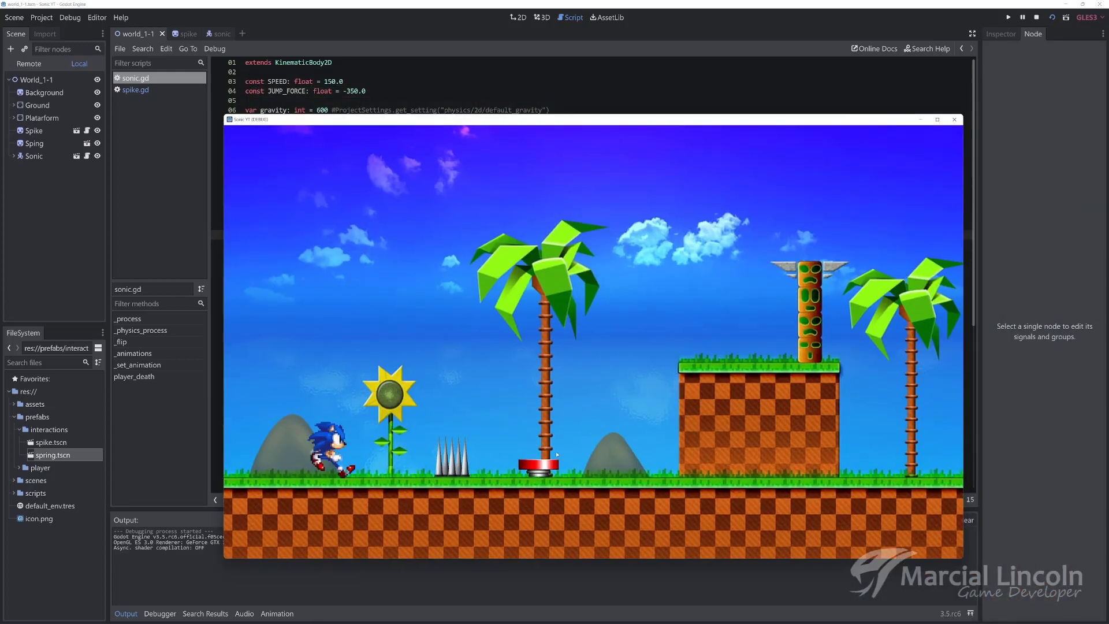
pyautogui.press('space')
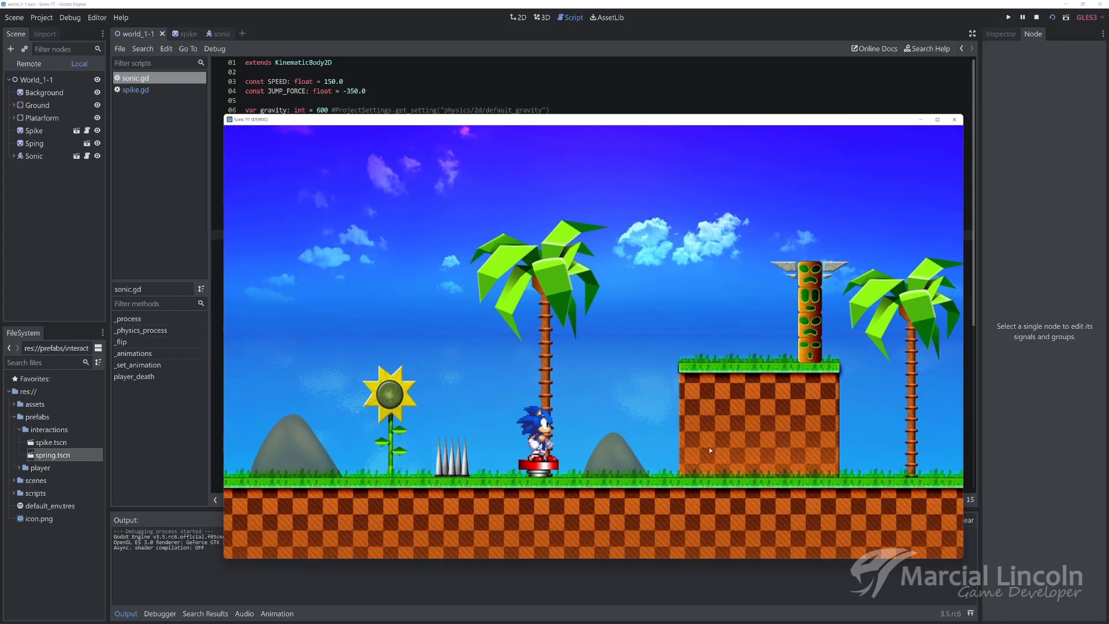
# Stop the game and open the spring scene from the Sping node in the 2D view.
pyautogui.click(955, 119)
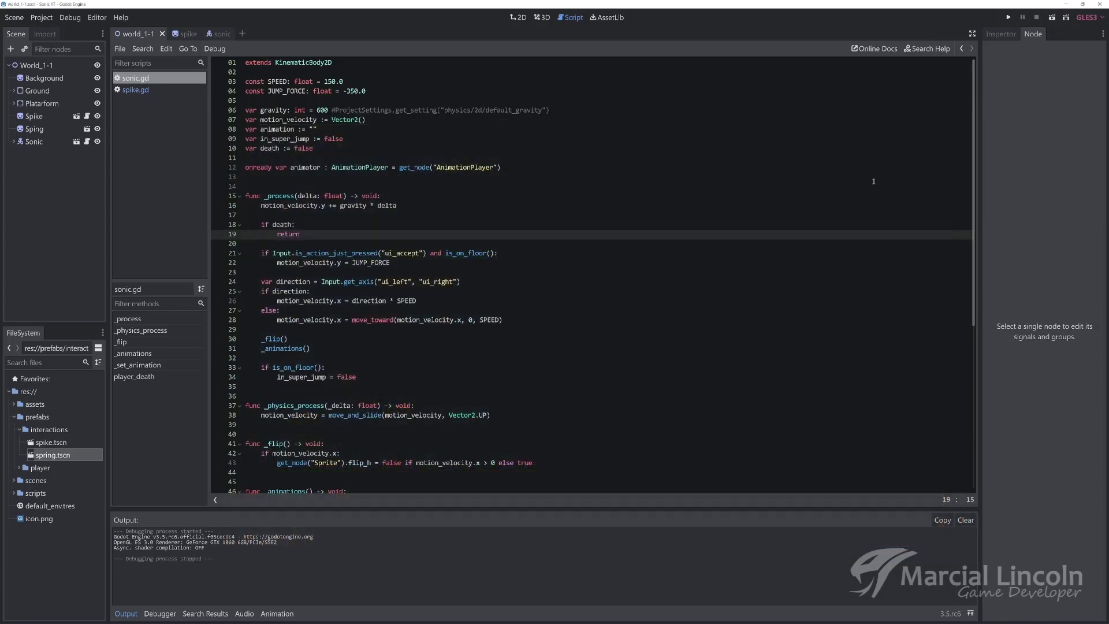
pyautogui.hotkey('ctrl', 'F1')
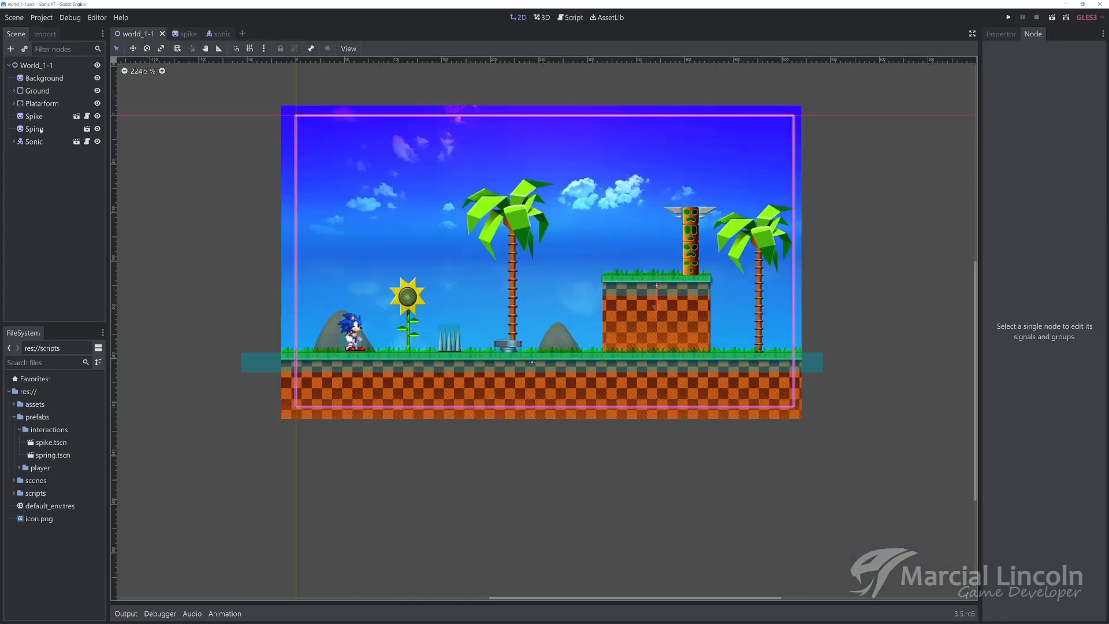
pyautogui.click(87, 129)
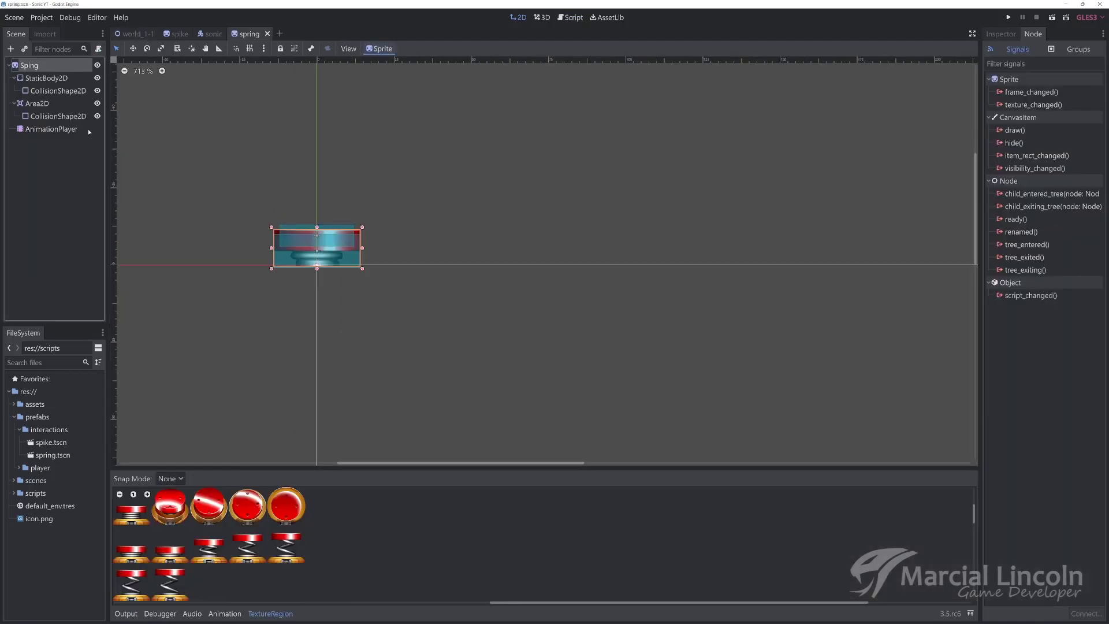
# Inspect the spring's StaticBody2D, Area2D and each of their collision shapes.
pyautogui.click(43, 78)
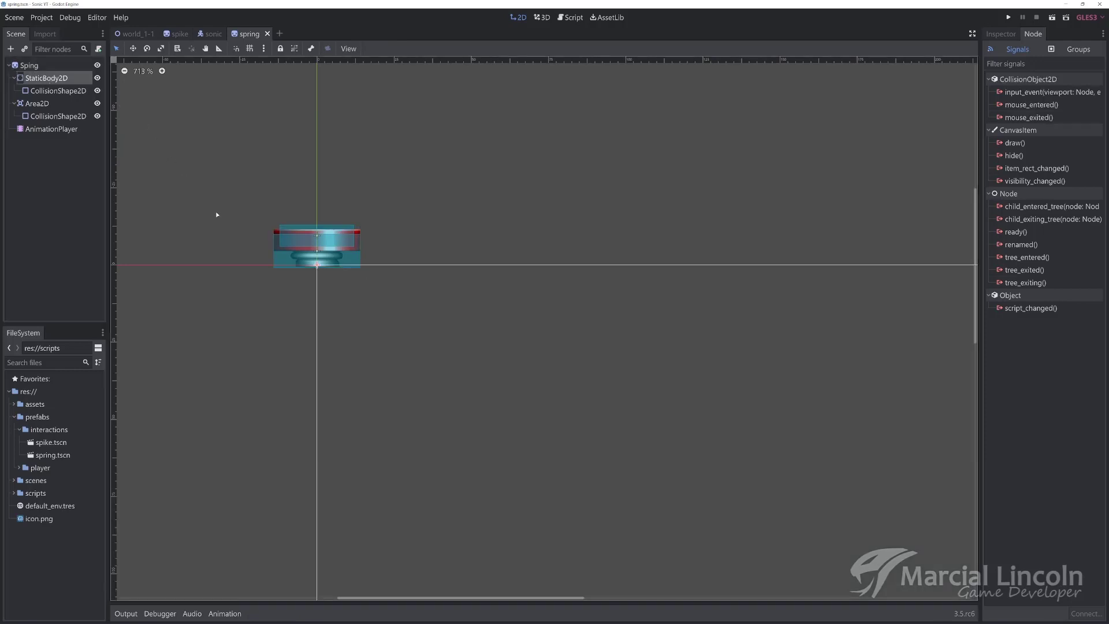
pyautogui.click(50, 91)
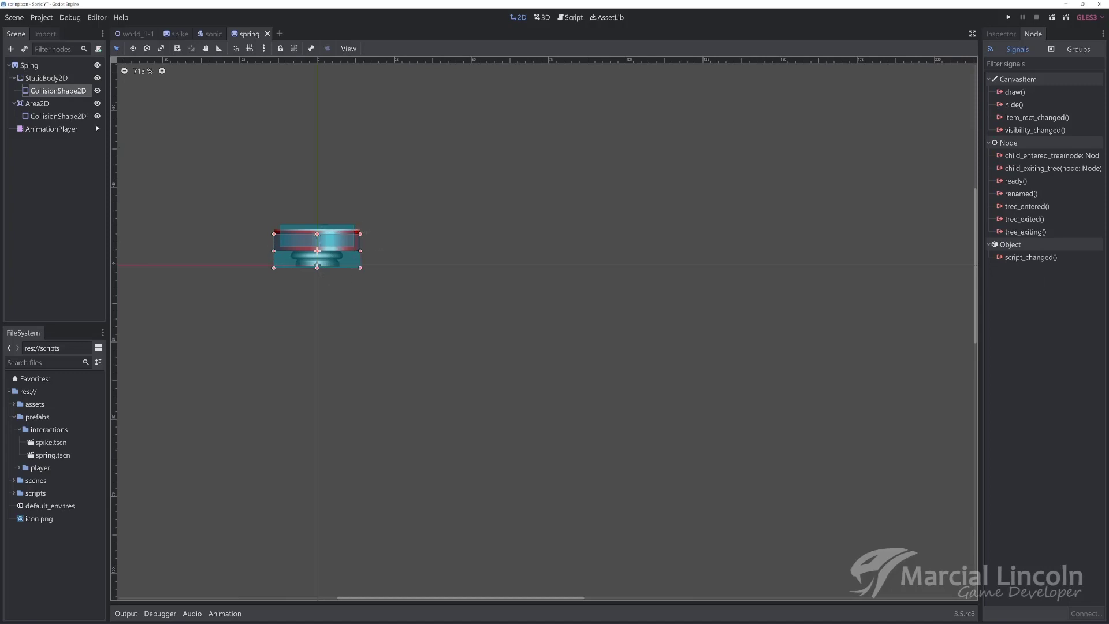
pyautogui.click(69, 106)
pyautogui.click(53, 115)
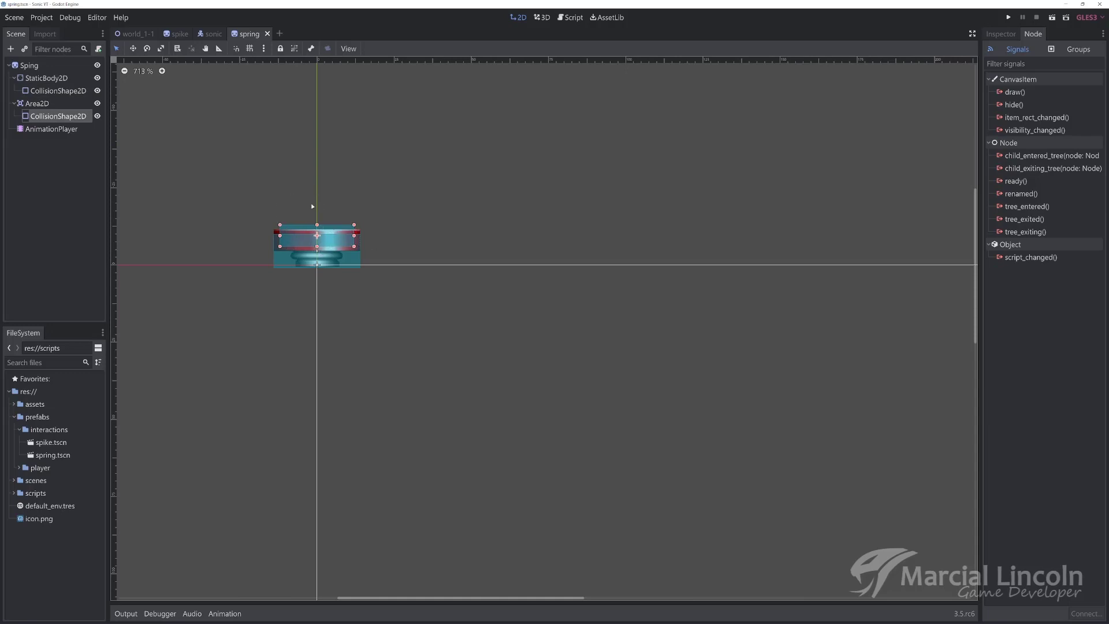
# In the spring's AnimationPlayer, view the default animation, then play the action animation.
pyautogui.click(69, 130)
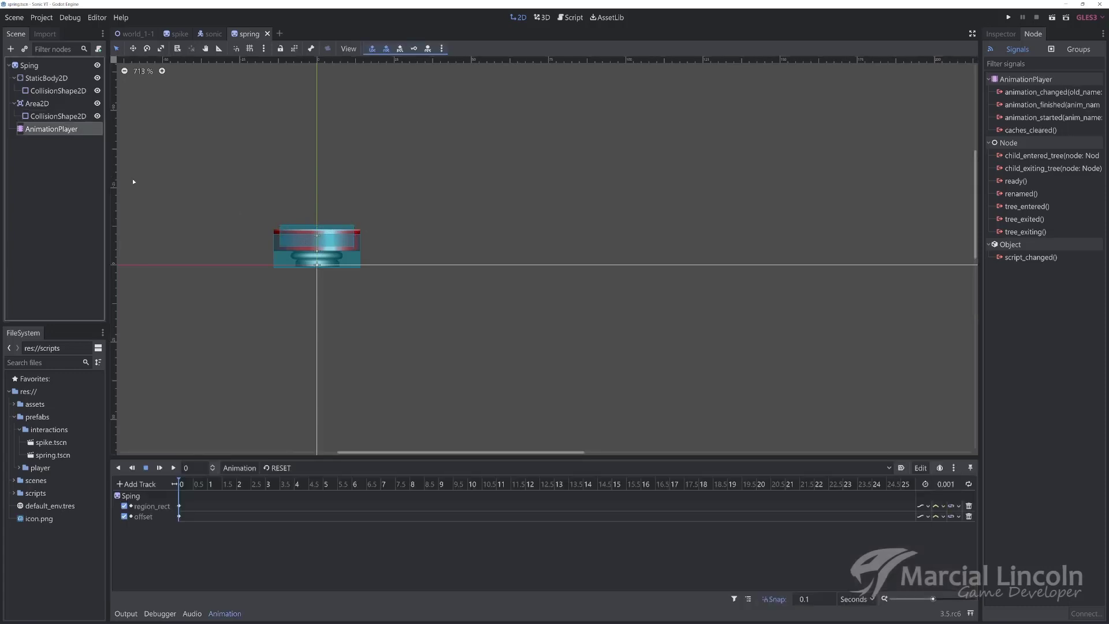
pyautogui.click(282, 470)
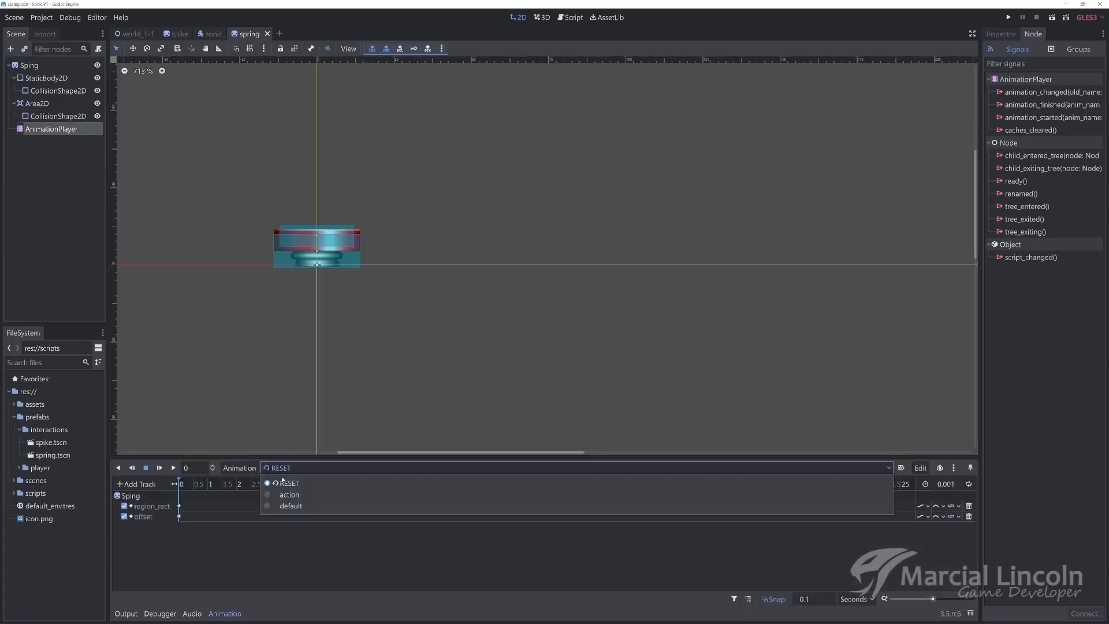
pyautogui.click(290, 506)
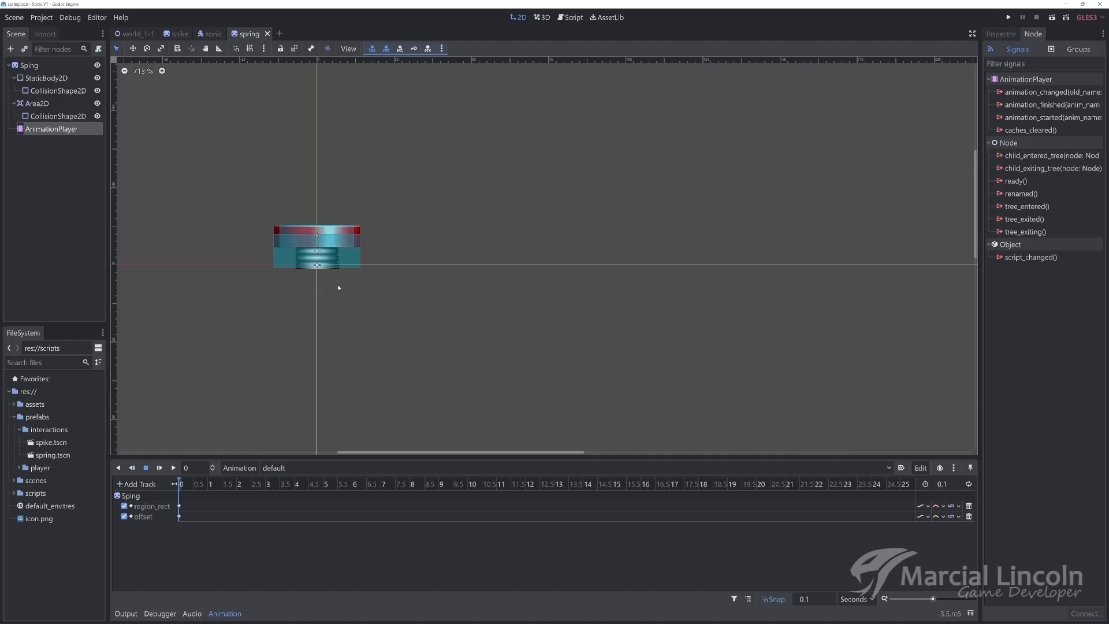
pyautogui.click(298, 468)
pyautogui.click(288, 494)
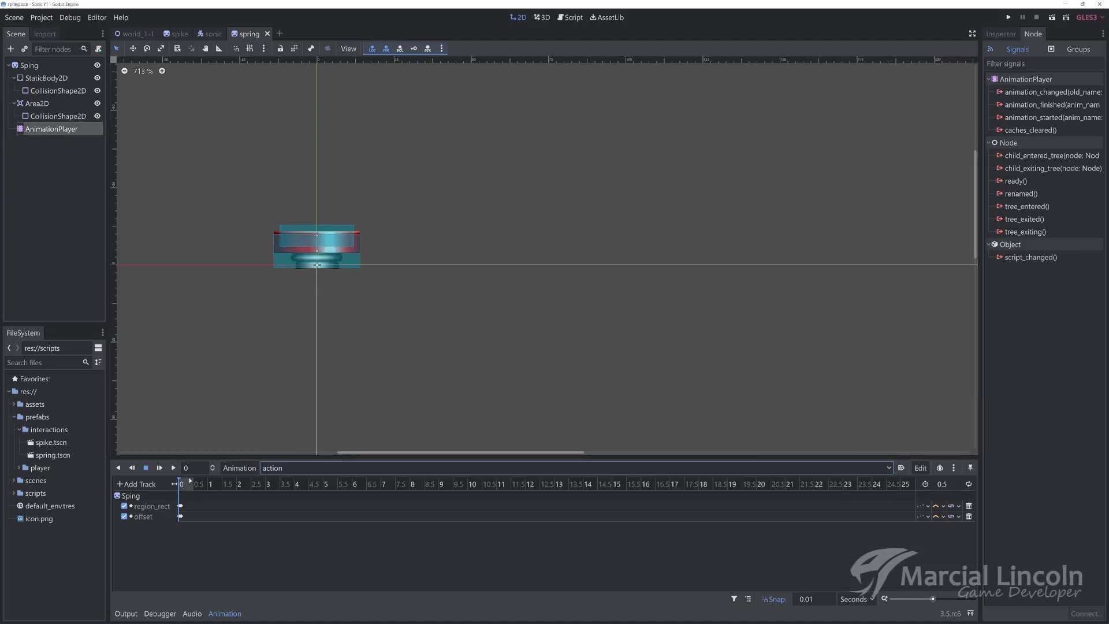
pyautogui.click(160, 468)
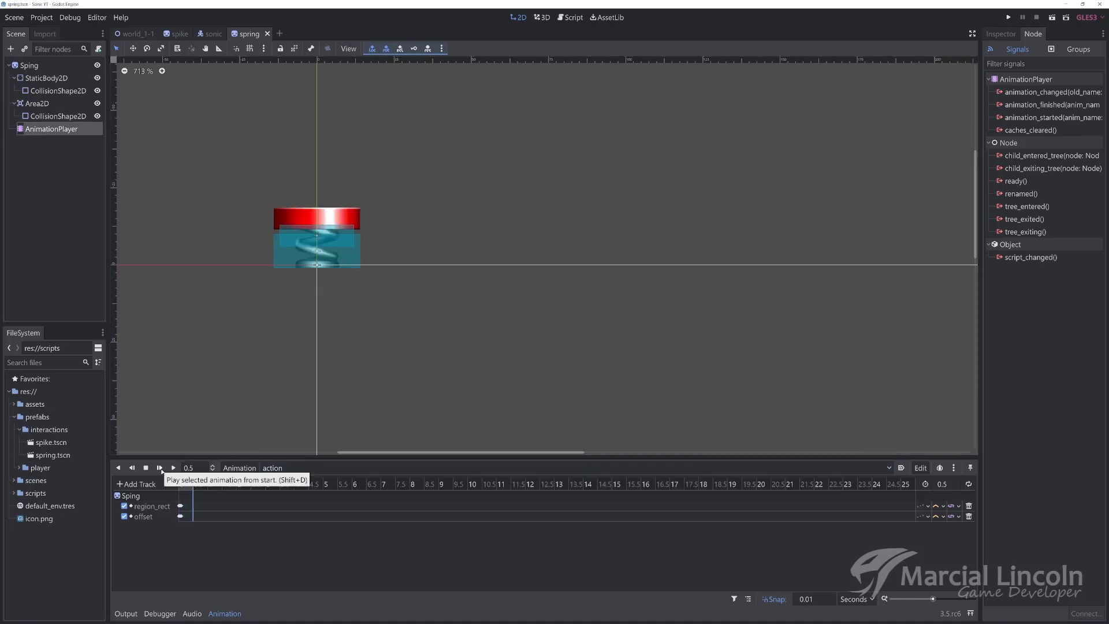
# Switch back to the default animation and start attaching a script to the Sping root node.
pyautogui.click(277, 468)
pyautogui.click(284, 507)
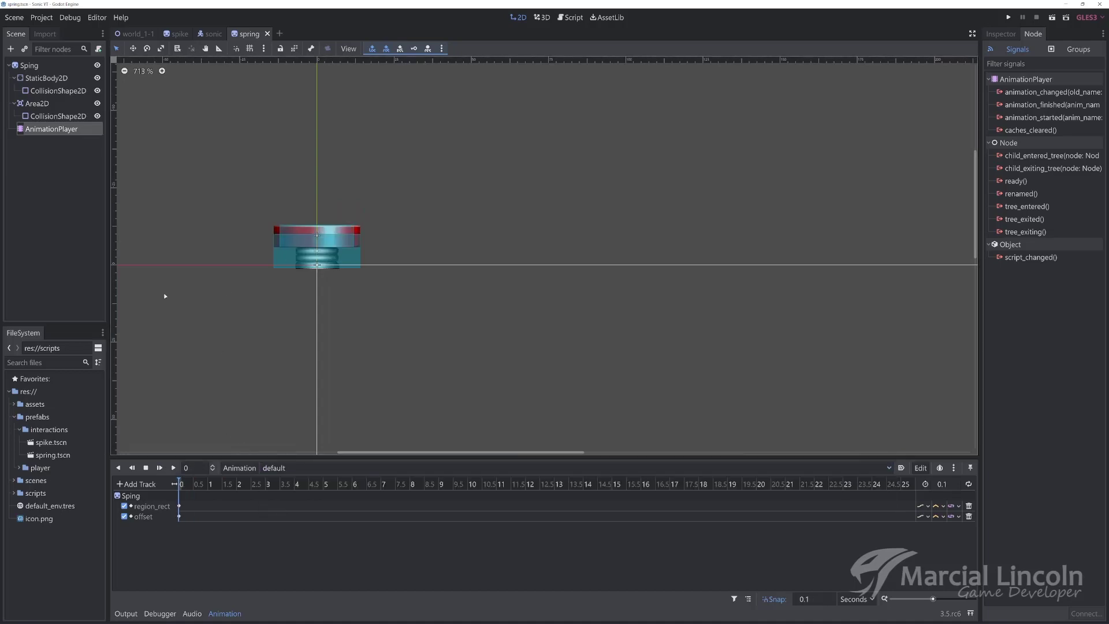
pyautogui.click(317, 245)
pyautogui.click(98, 49)
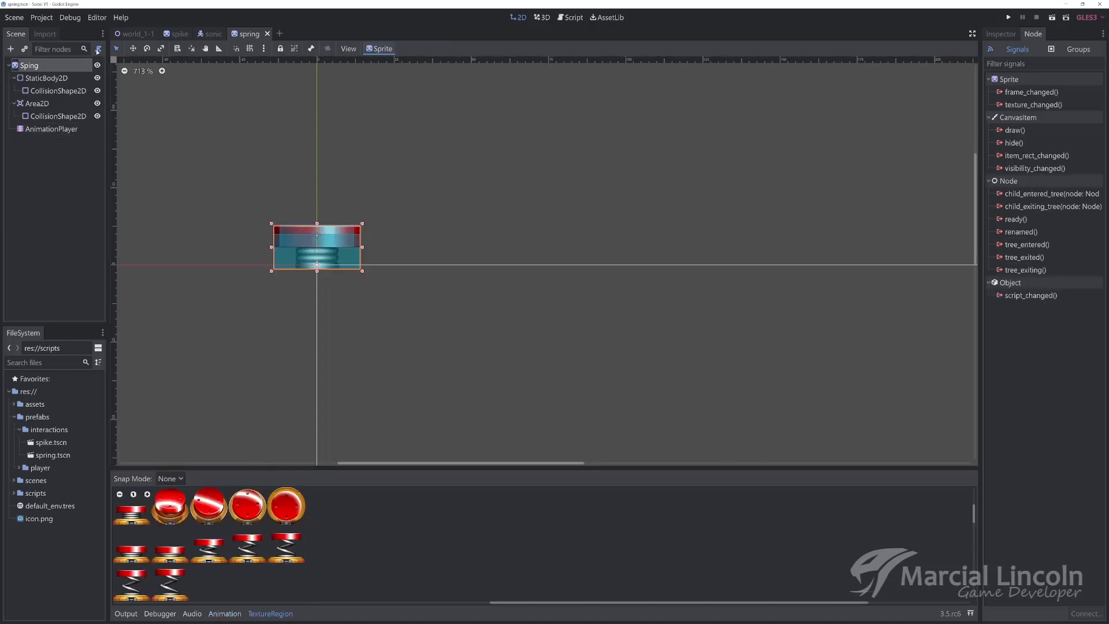
# Create spring.gd in the res://scripts folder.
pyautogui.click(627, 326)
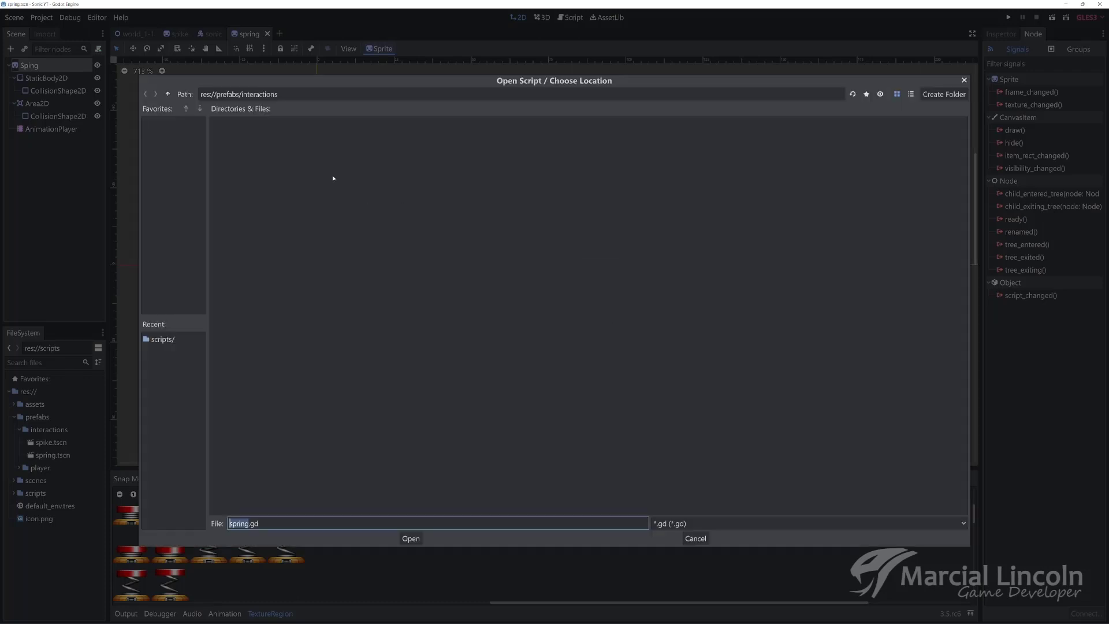
pyautogui.click(168, 94)
pyautogui.click(169, 95)
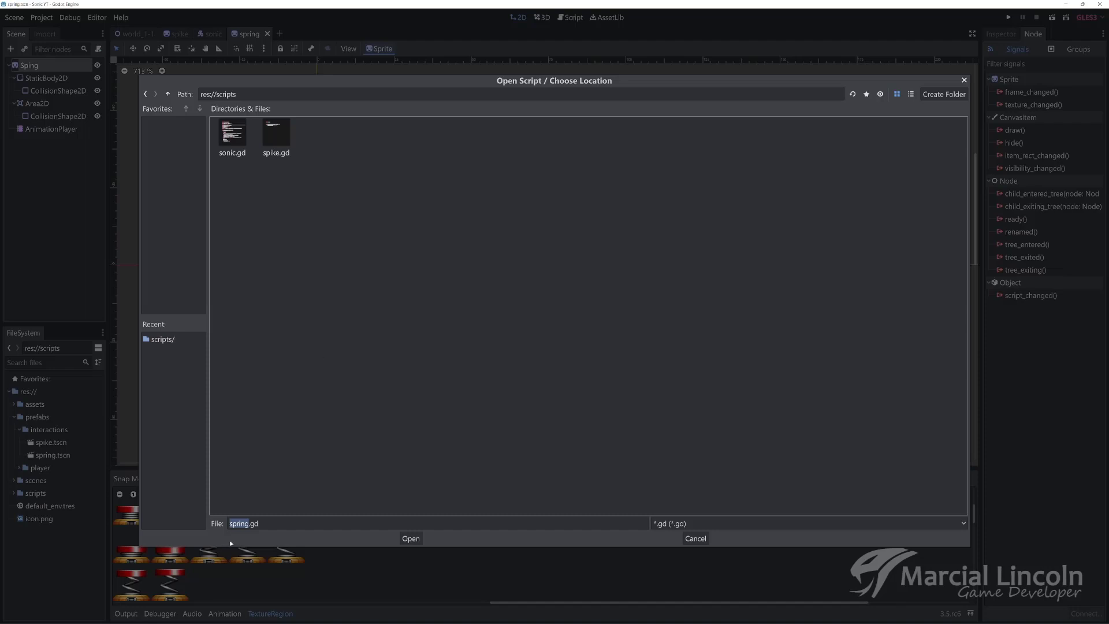
pyautogui.click(409, 539)
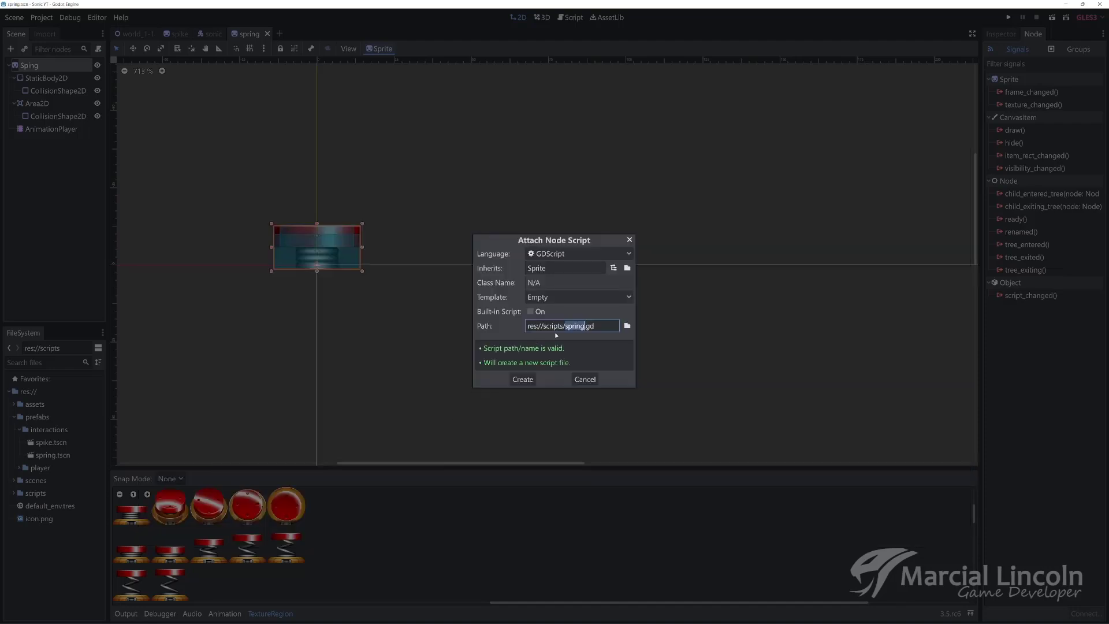
pyautogui.click(522, 379)
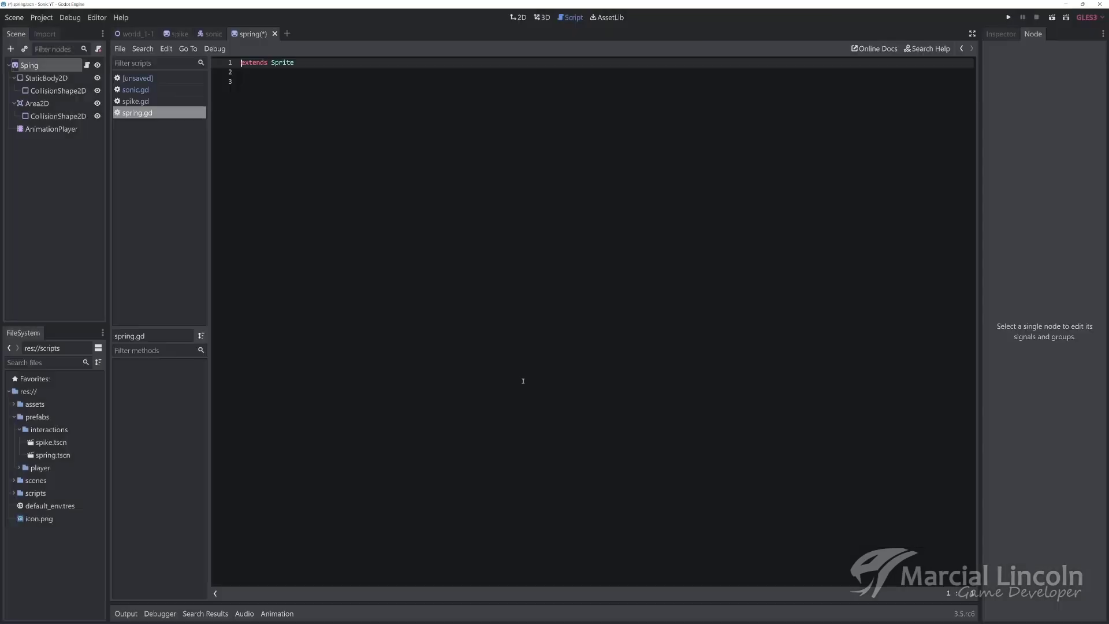
# Declare onready var animator : AnimationPlayer = get_node("AnimationPlayer"), then select Area2D.
pyautogui.press('Down')
pyautogui.press('Down')
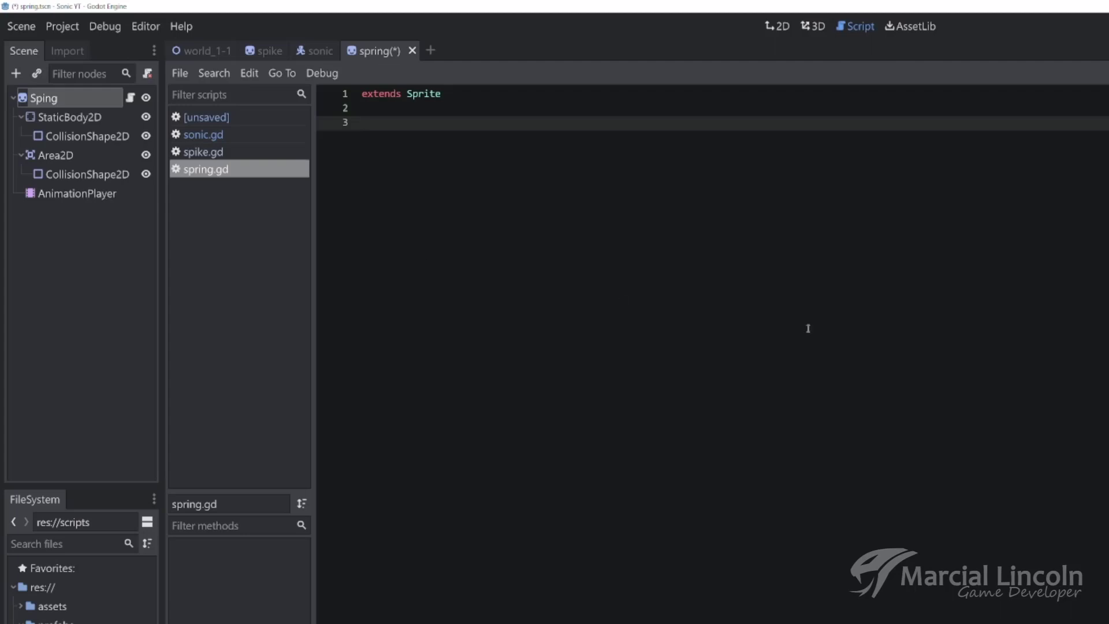
pyautogui.write('onready var ani')
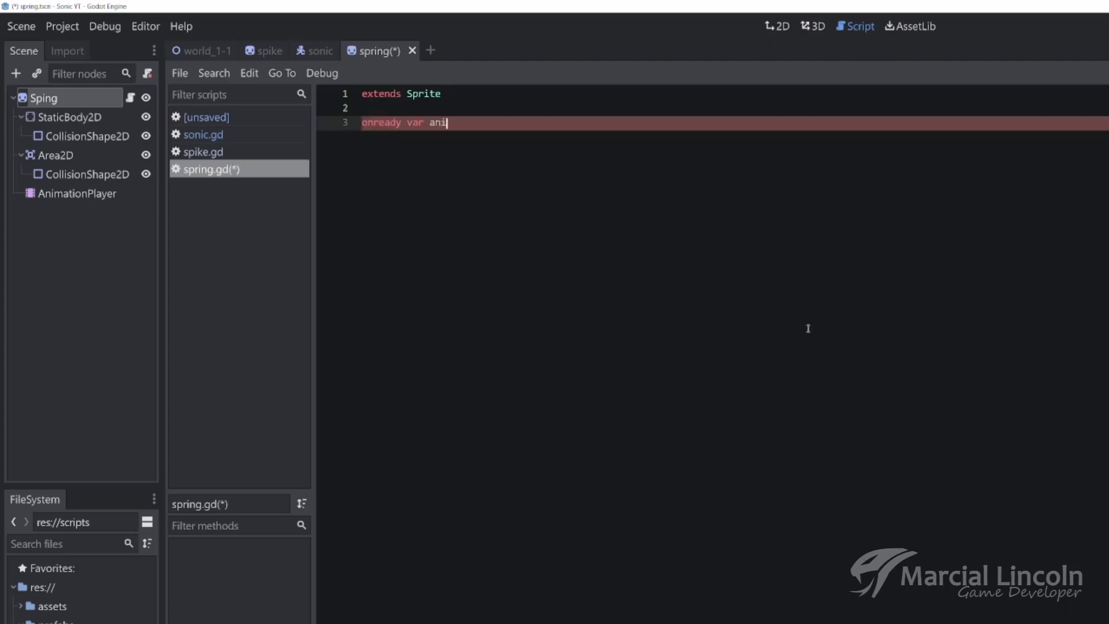
pyautogui.write('mator : A')
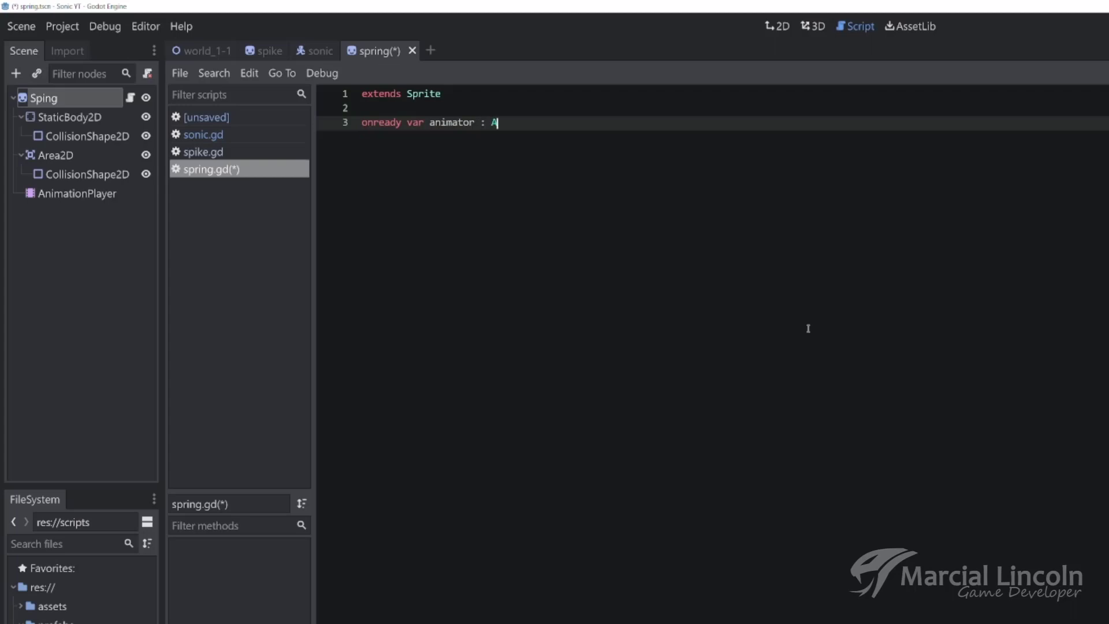
pyautogui.write('nimap')
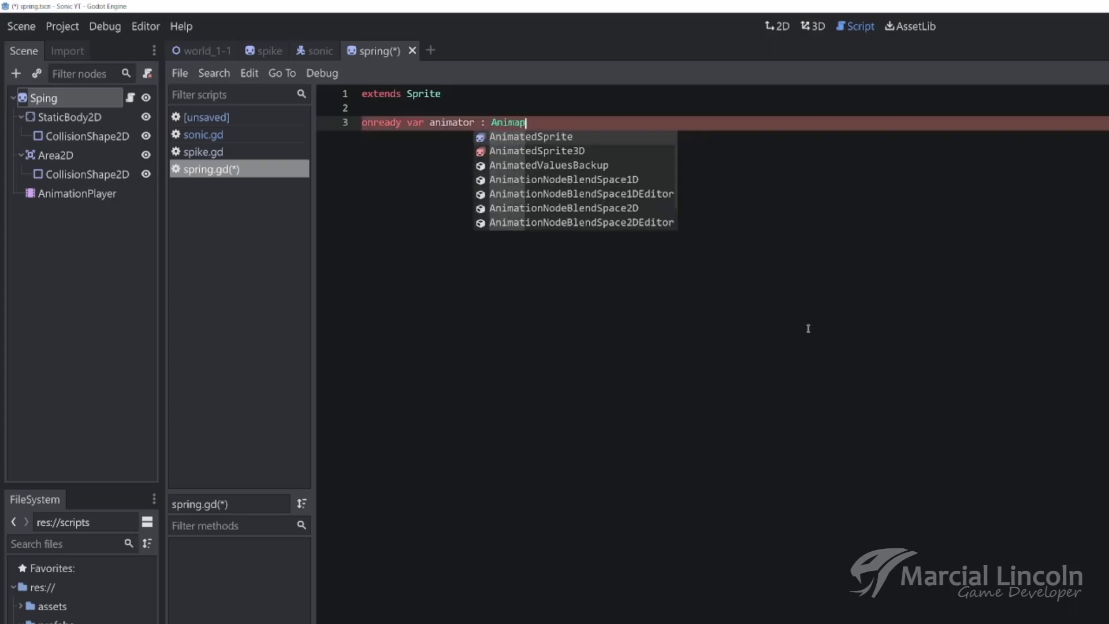
pyautogui.write('tionP')
pyautogui.press('Return')
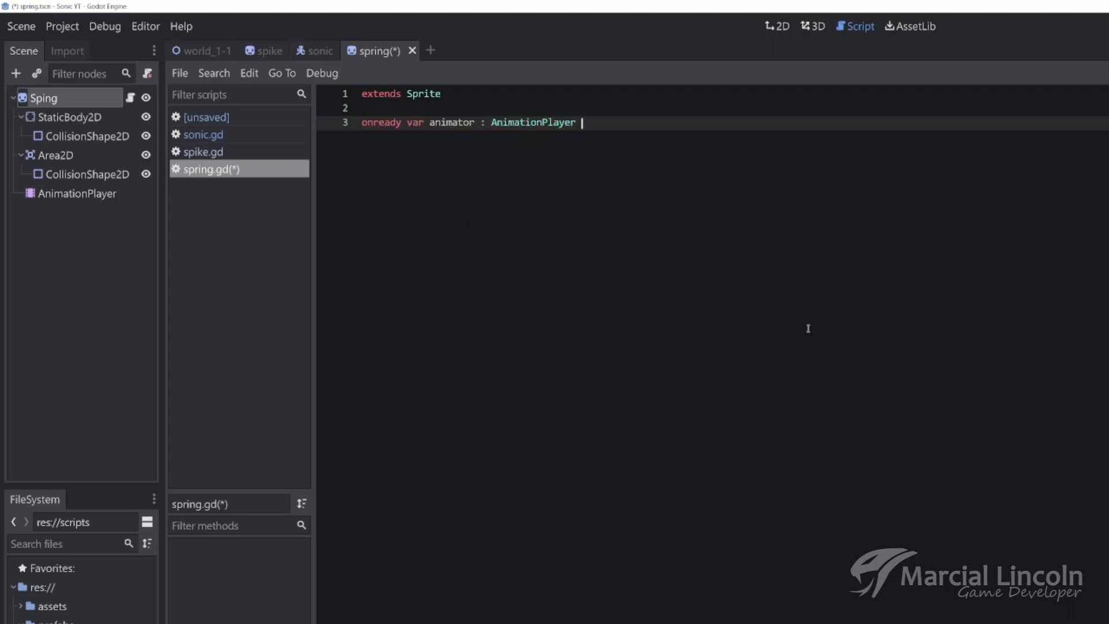
pyautogui.write('= getnode')
pyautogui.press('Return')
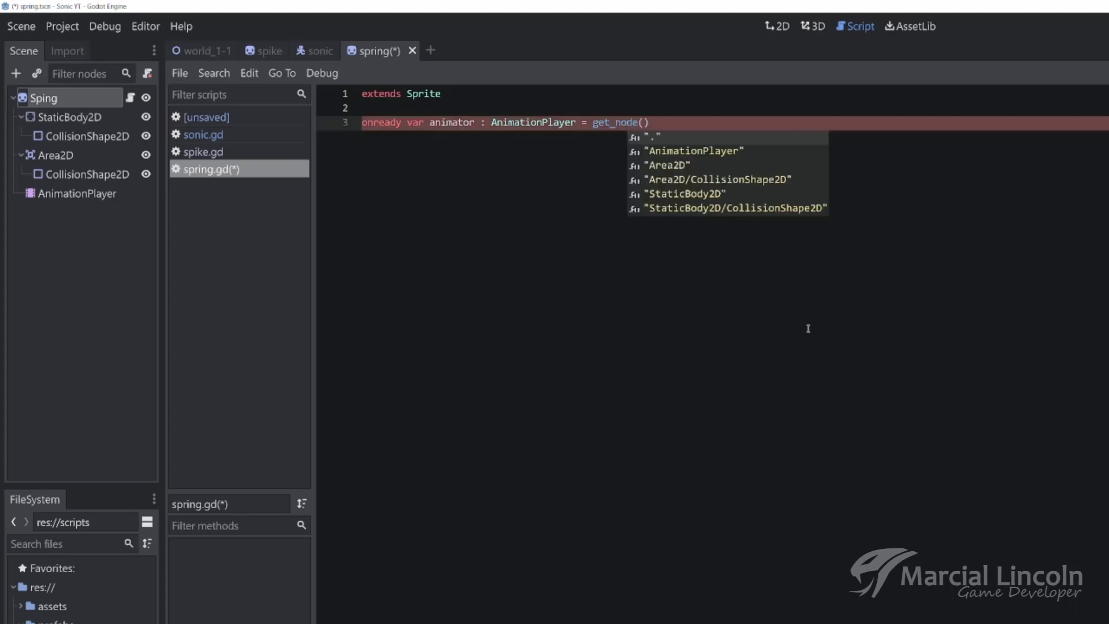
pyautogui.press('Down')
pyautogui.press('Return')
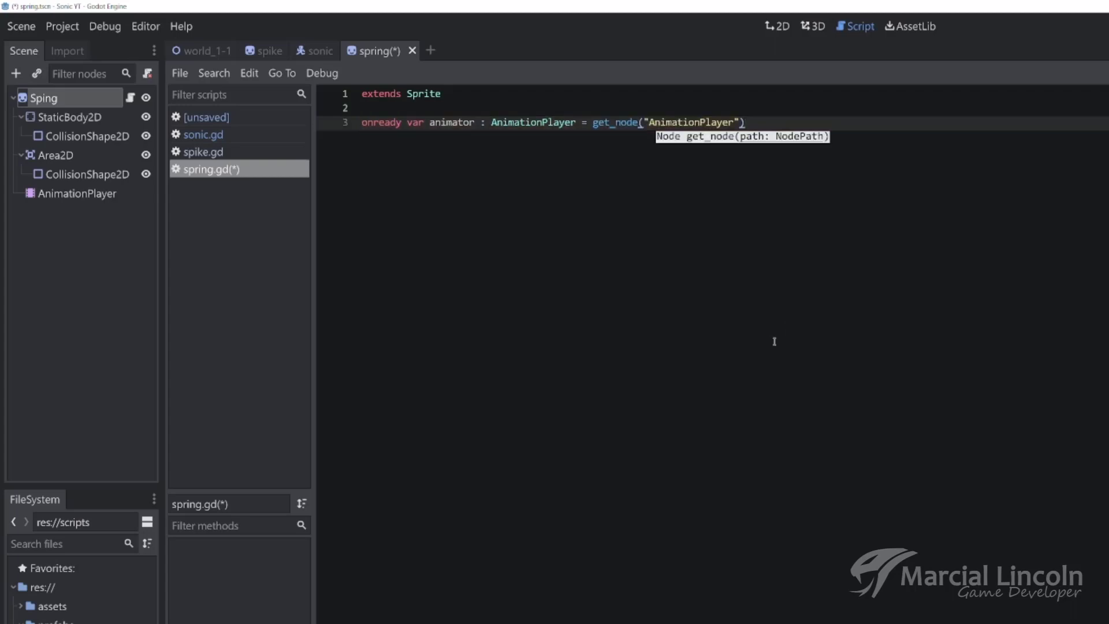
pyautogui.click(93, 160)
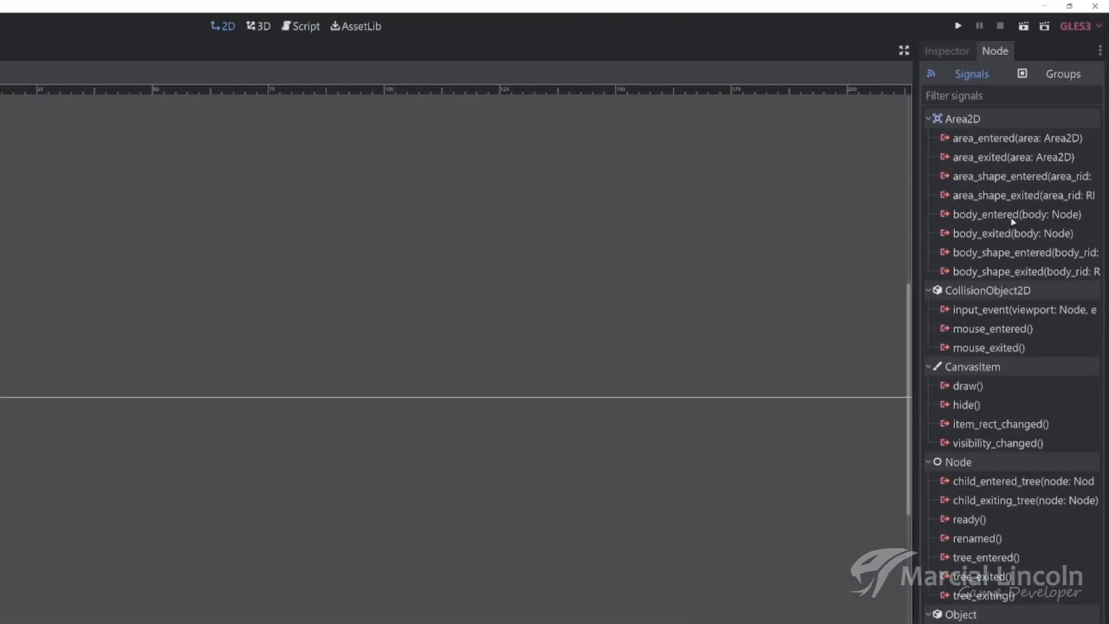
# Connect body_entered to Sping's new _on_area_body_entered method and select its pass line.
pyautogui.doubleClick(1012, 217)
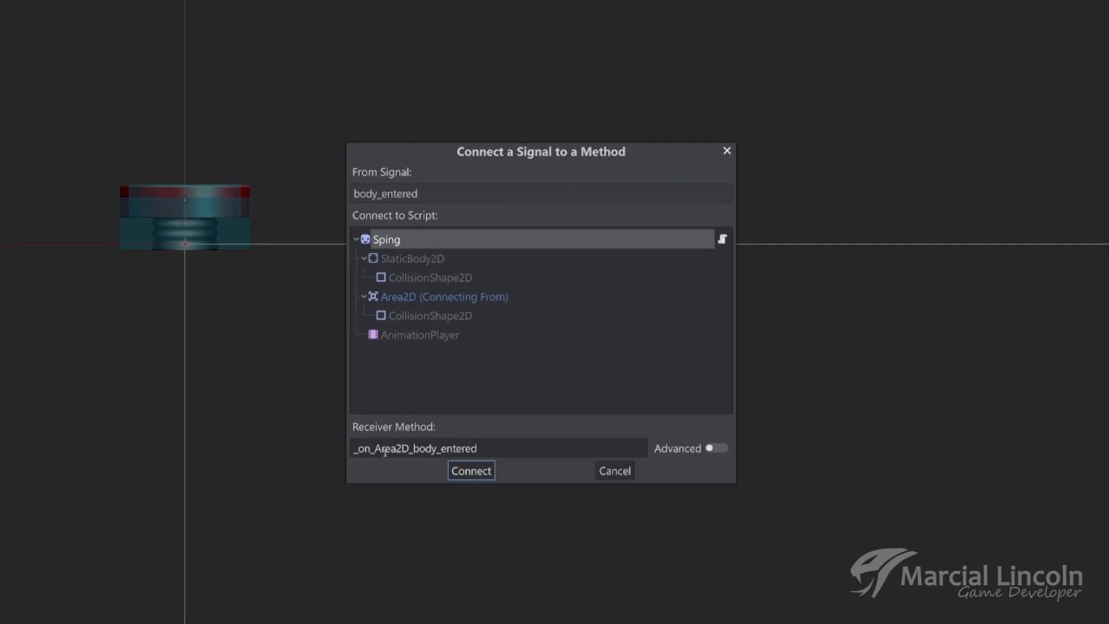
pyautogui.press('BackSpace')
pyautogui.write('a')
pyautogui.press('Right')
pyautogui.press('Right')
pyautogui.press('Right')
pyautogui.press('Delete')
pyautogui.press('Delete')
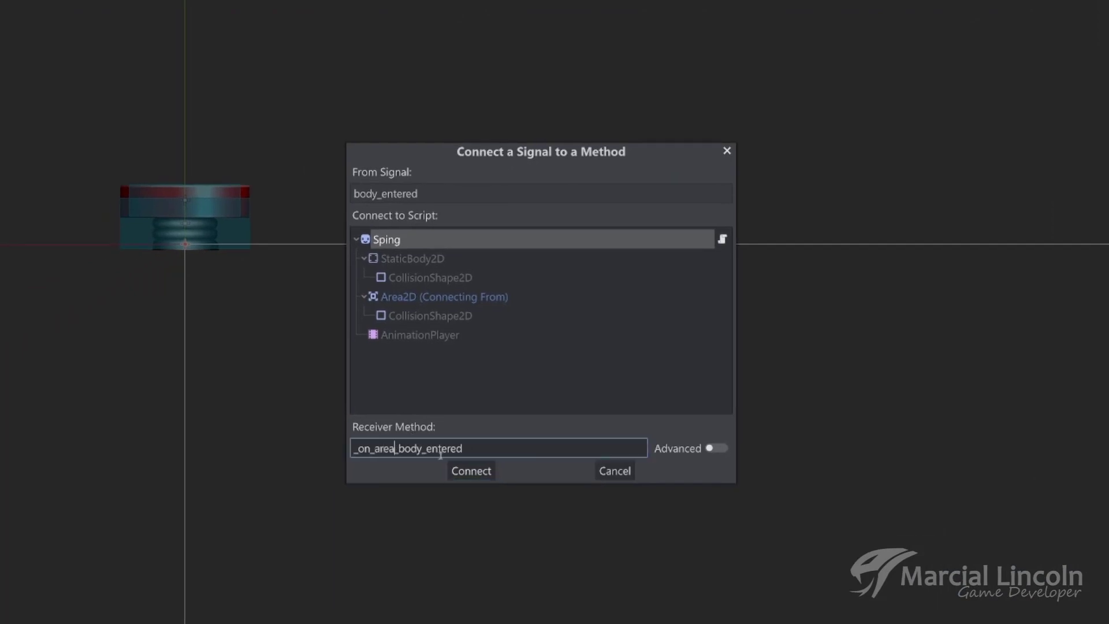
pyautogui.click(486, 471)
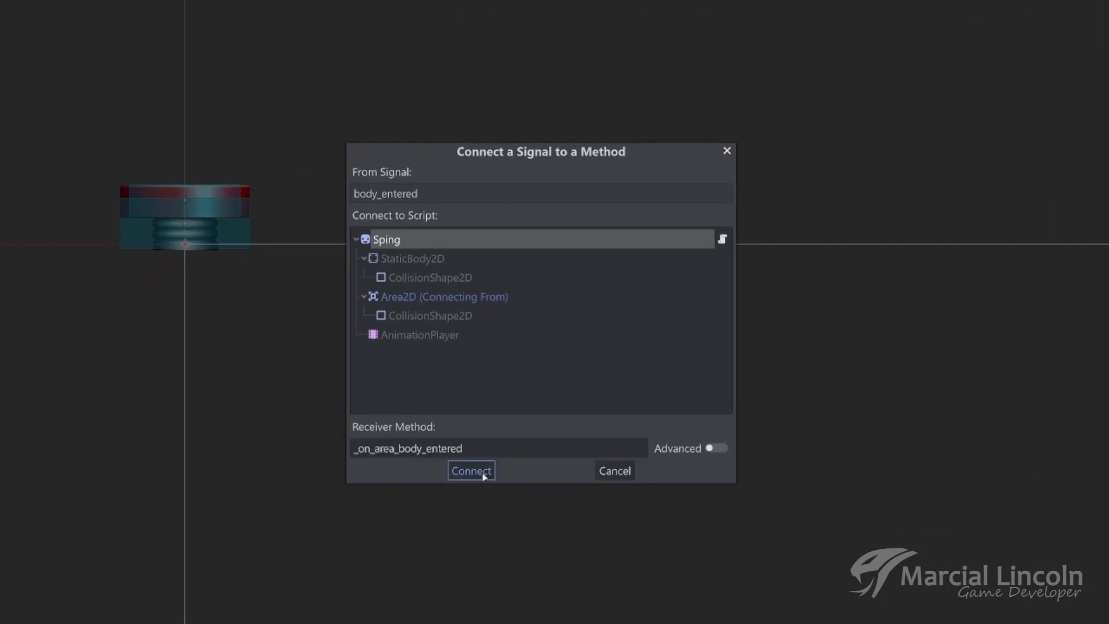
pyautogui.moveTo(345, 143); pyautogui.dragTo(623, 145)
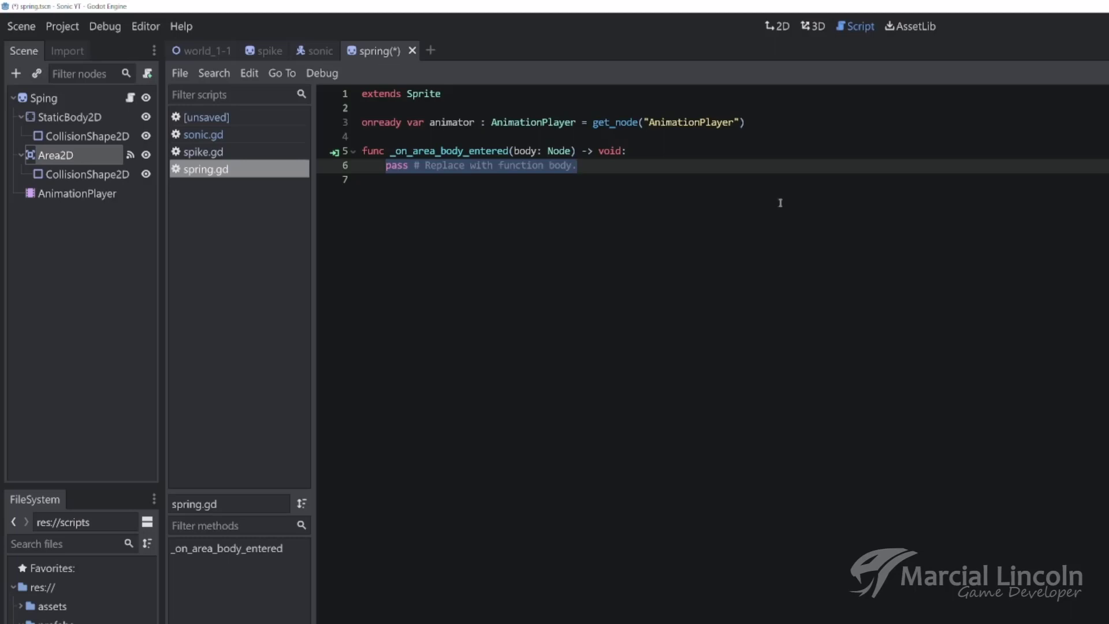
# Replace pass with the condition if body.has_method("super_jump"):.
pyautogui.write('if b')
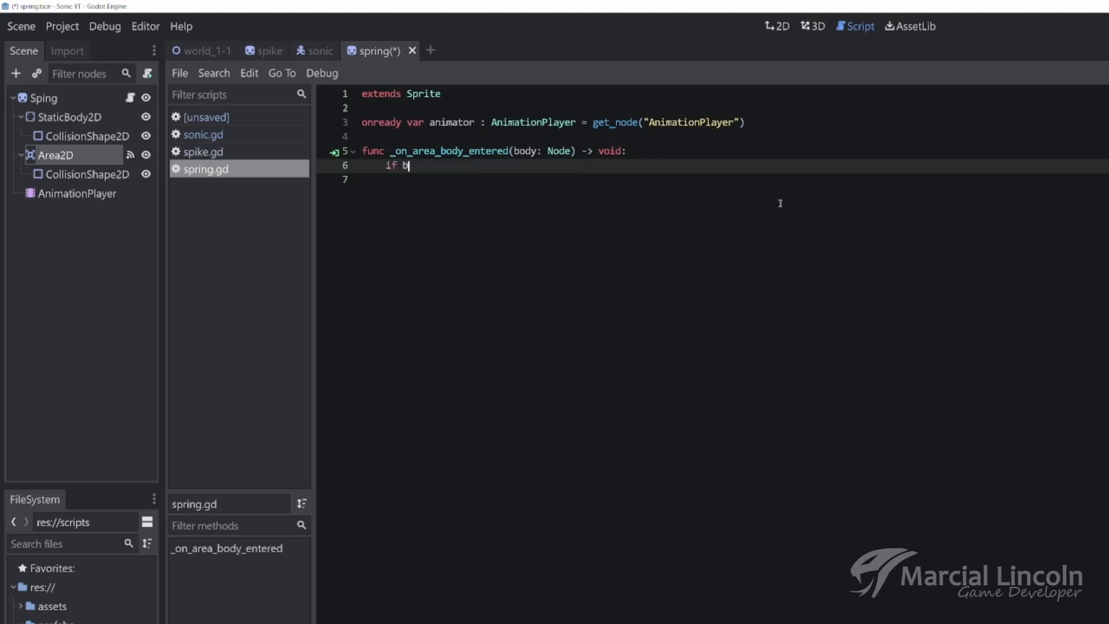
pyautogui.write('ody.has')
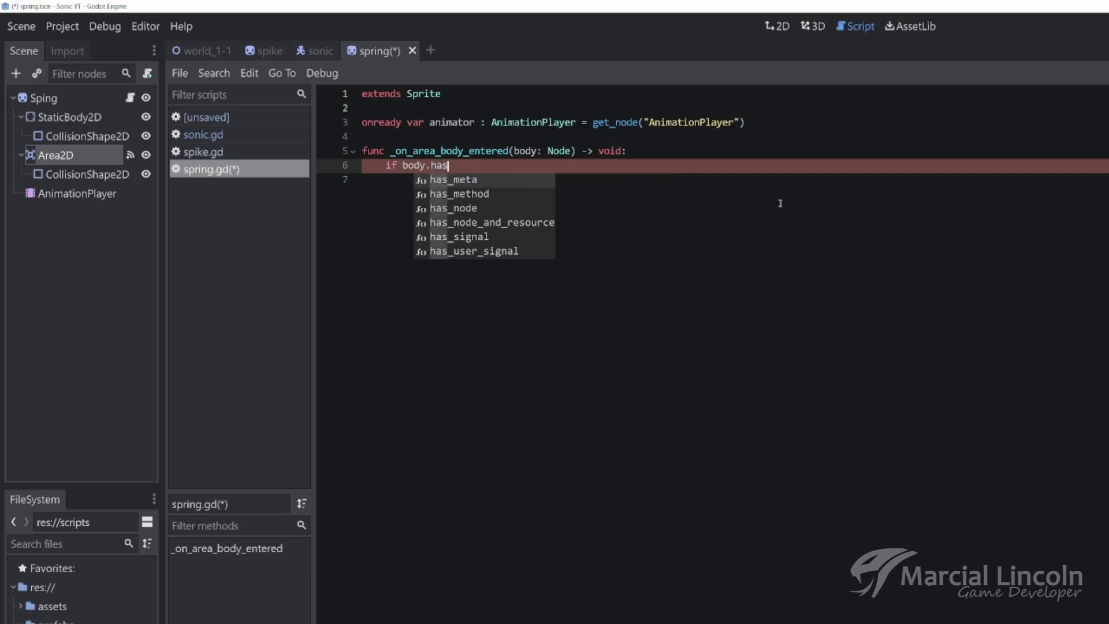
pyautogui.write('_m')
pyautogui.press('Down')
pyautogui.press('Return')
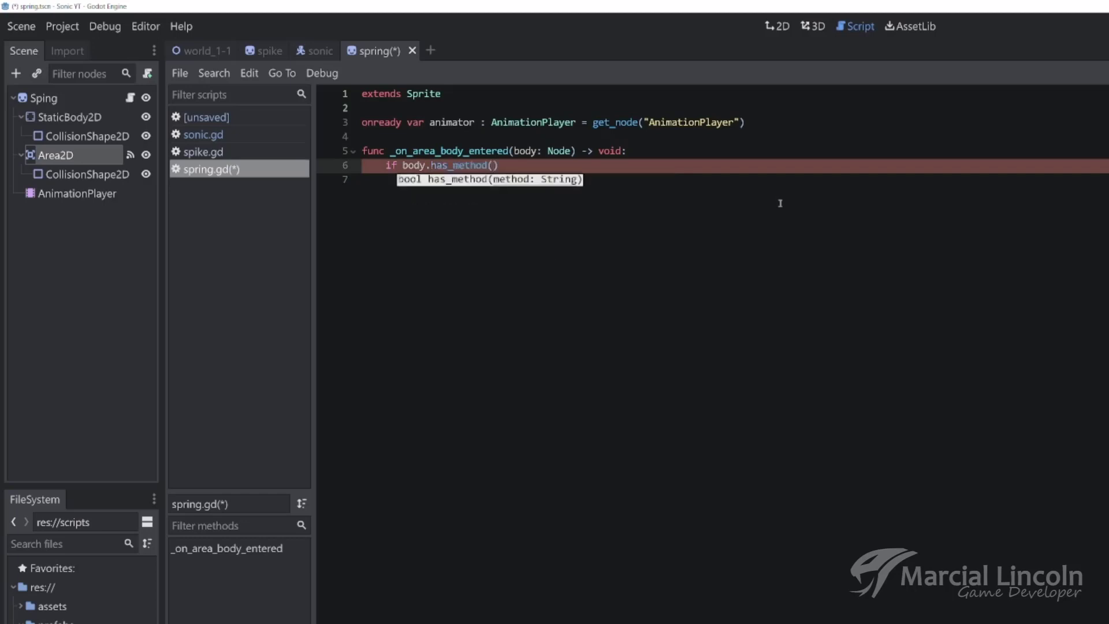
pyautogui.write('"super')
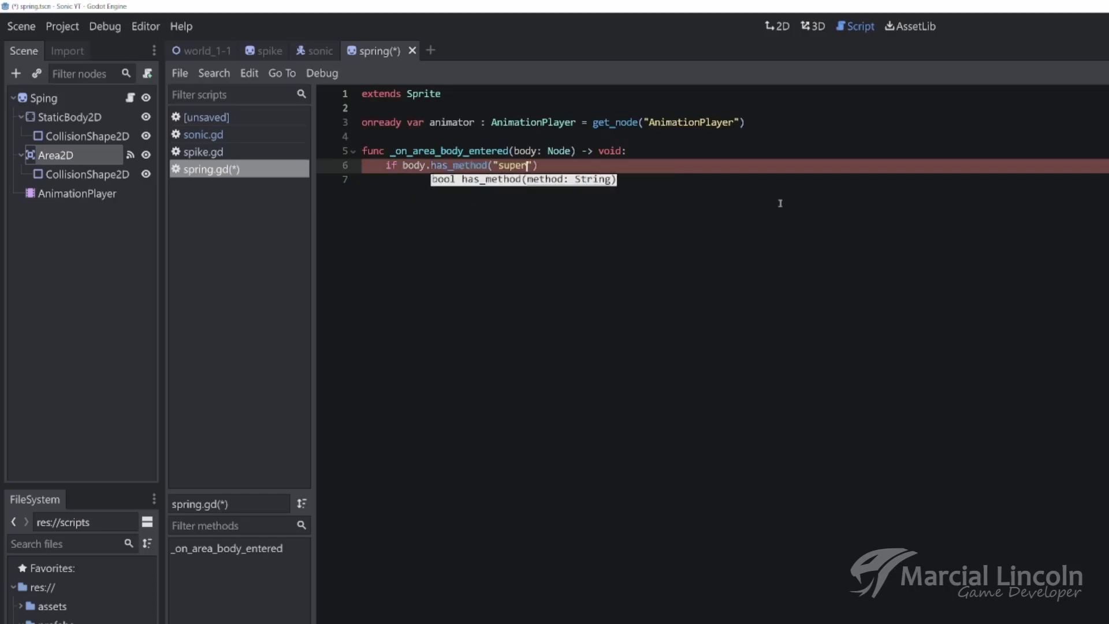
pyautogui.write('_jump')
pyautogui.press('End')
pyautogui.write(':')
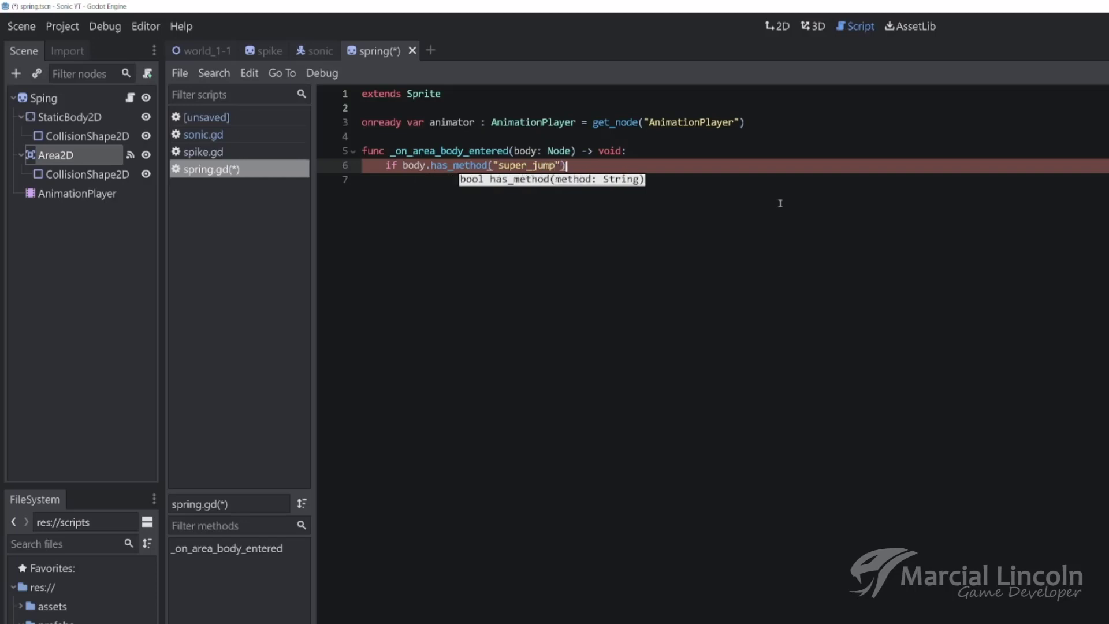
pyautogui.press('Return')
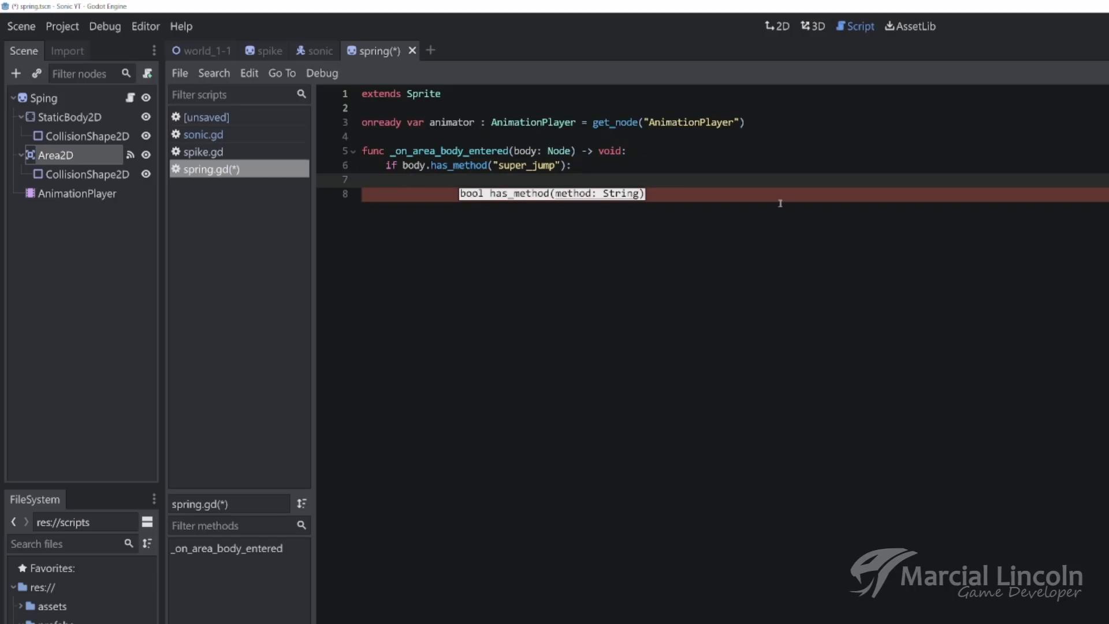
# Inside the if, call animator.play("action") and body.super_jump(), then save spring.gd.
pyautogui.write('ani')
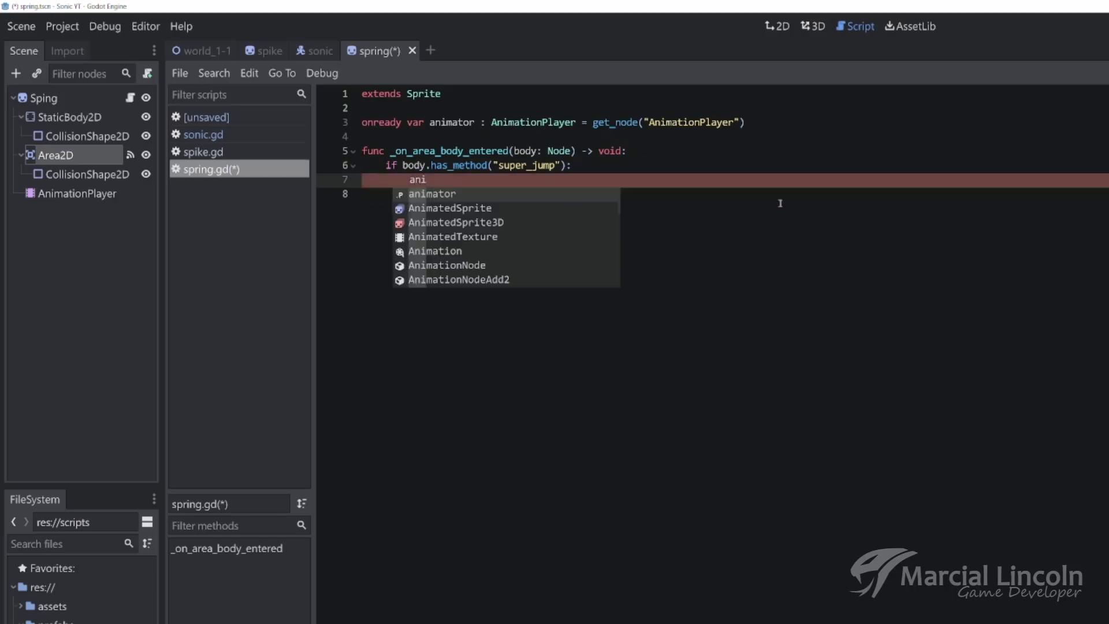
pyautogui.press('Return')
pyautogui.write('.pla')
pyautogui.press('Return')
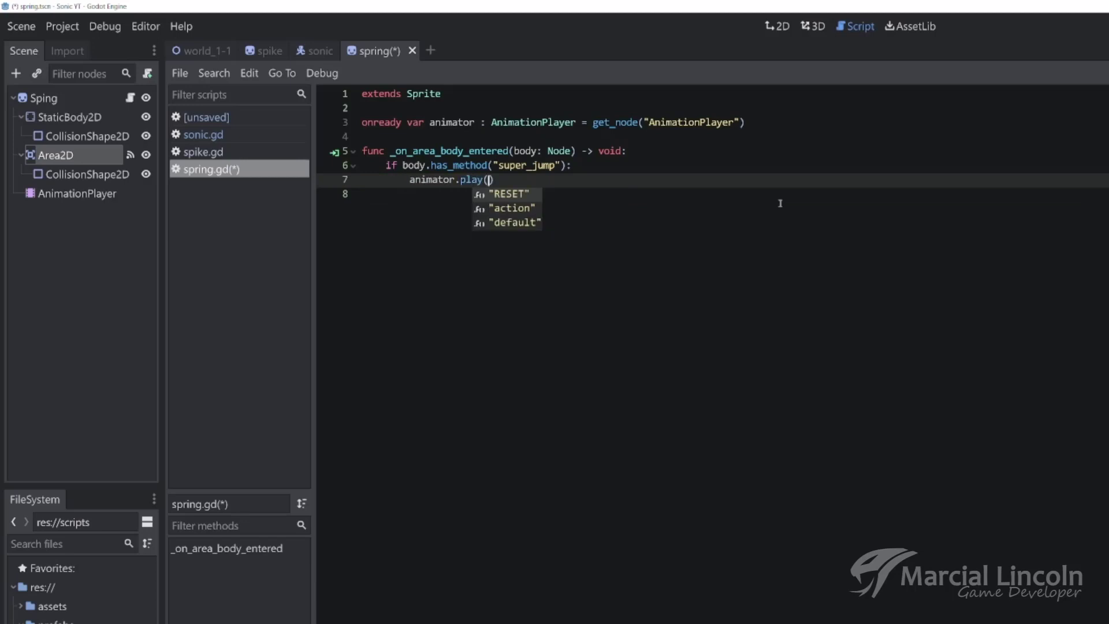
pyautogui.press('Down')
pyautogui.press('Return')
pyautogui.press('End')
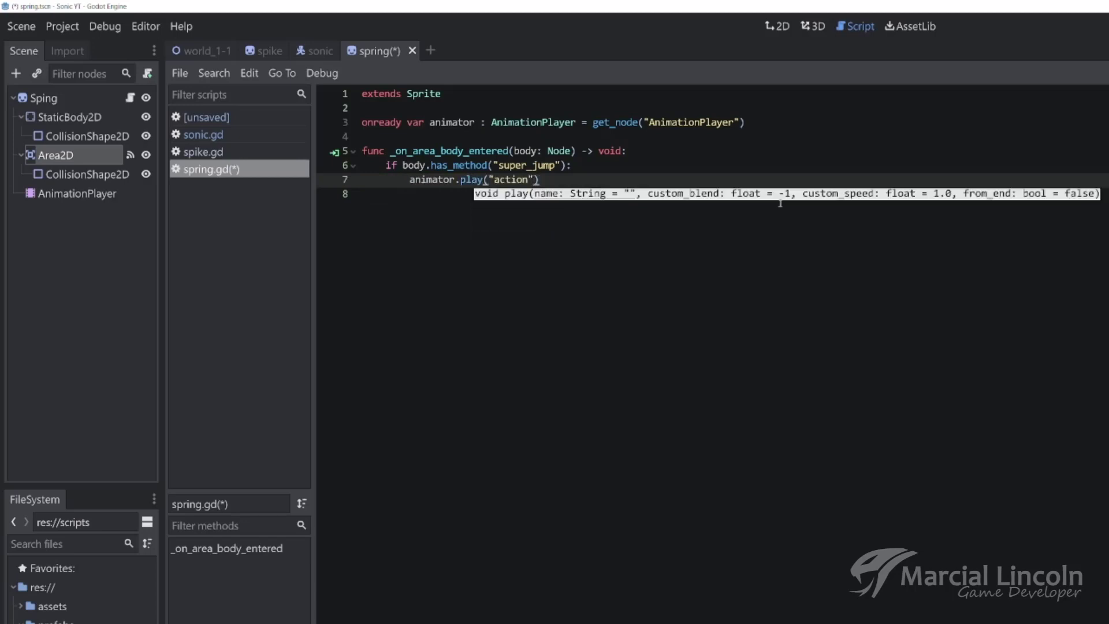
pyautogui.press('Return')
pyautogui.write('body.syu')
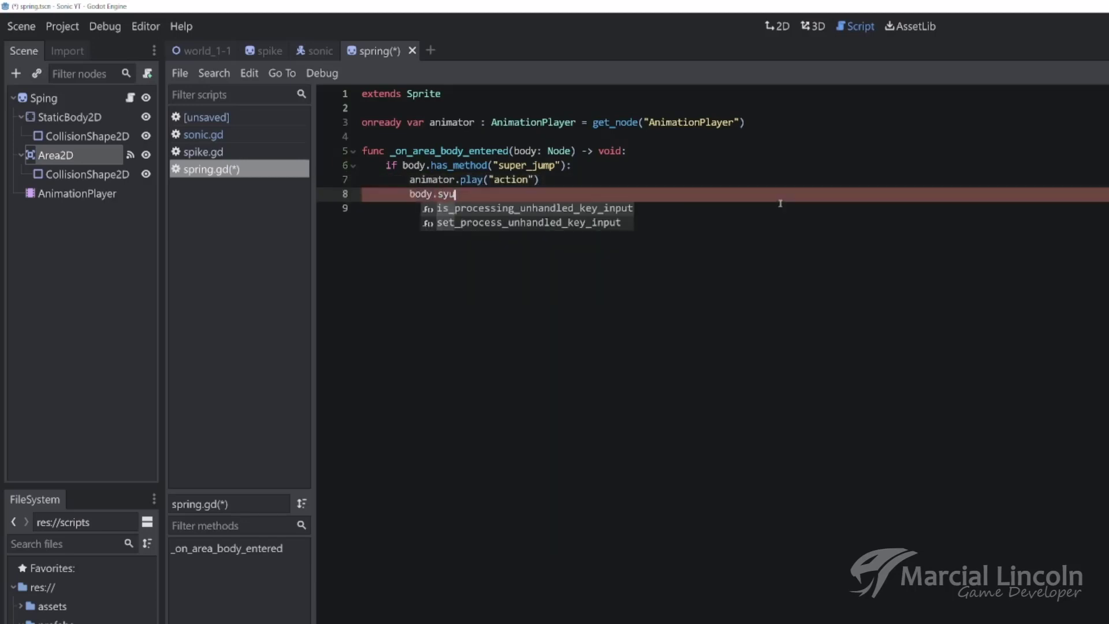
pyautogui.press('BackSpace')
pyautogui.press('BackSpace')
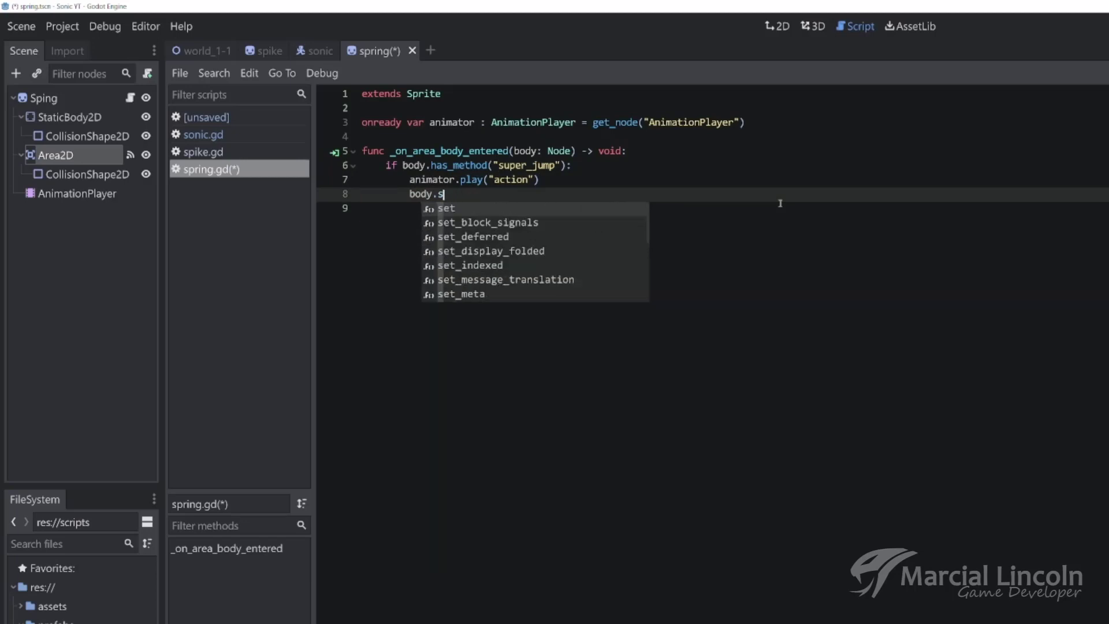
pyautogui.write('uper')
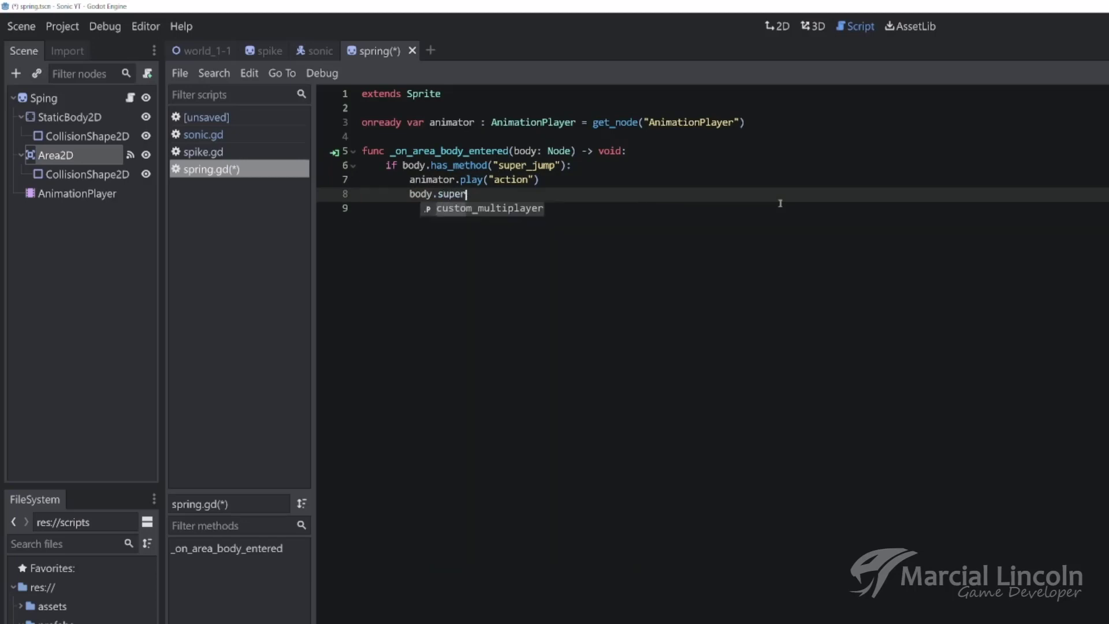
pyautogui.write('_jump()')
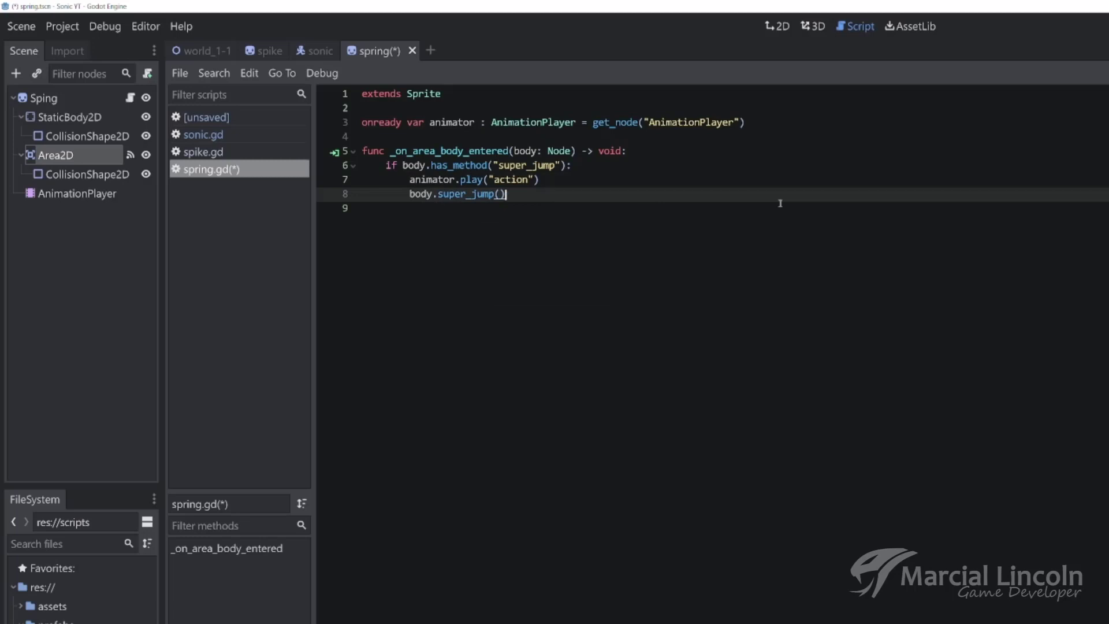
pyautogui.hotkey('ctrl', 's')
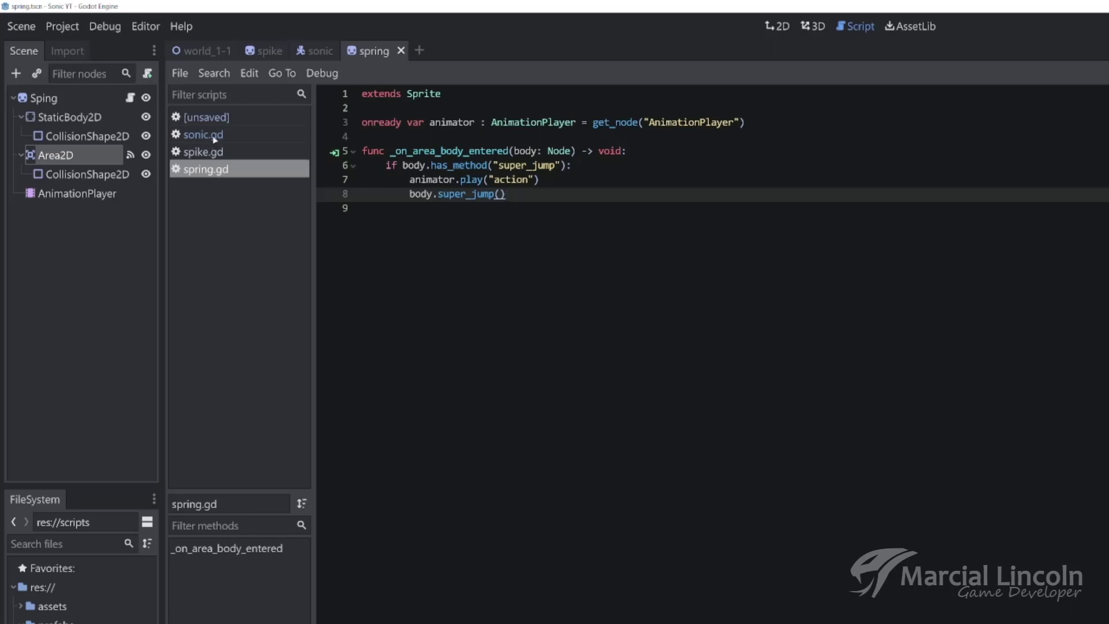
# Switch to sonic.gd and close the unsaved script.
pyautogui.click(214, 137)
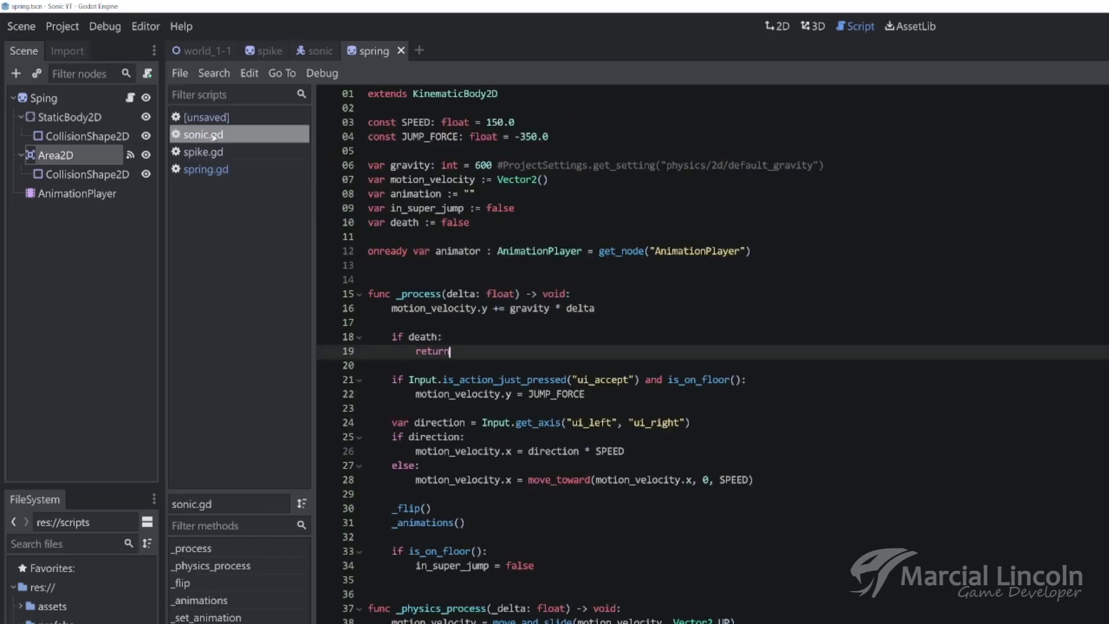
pyautogui.click(243, 115)
pyautogui.middleClick(243, 115)
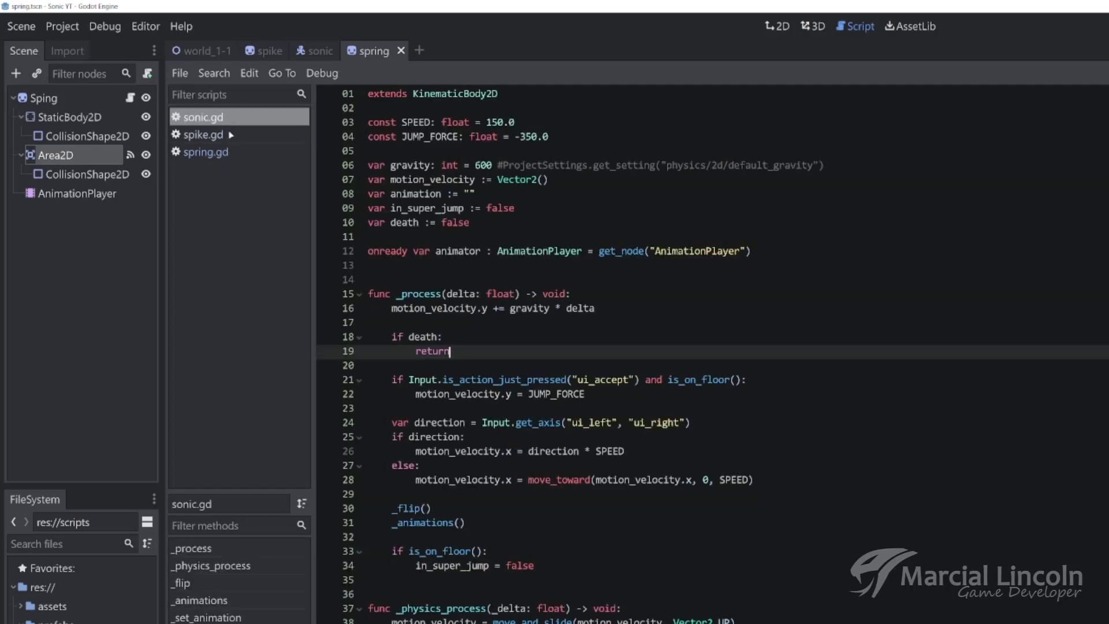
pyautogui.click(230, 124)
pyautogui.scroll(-6, 523, 346)
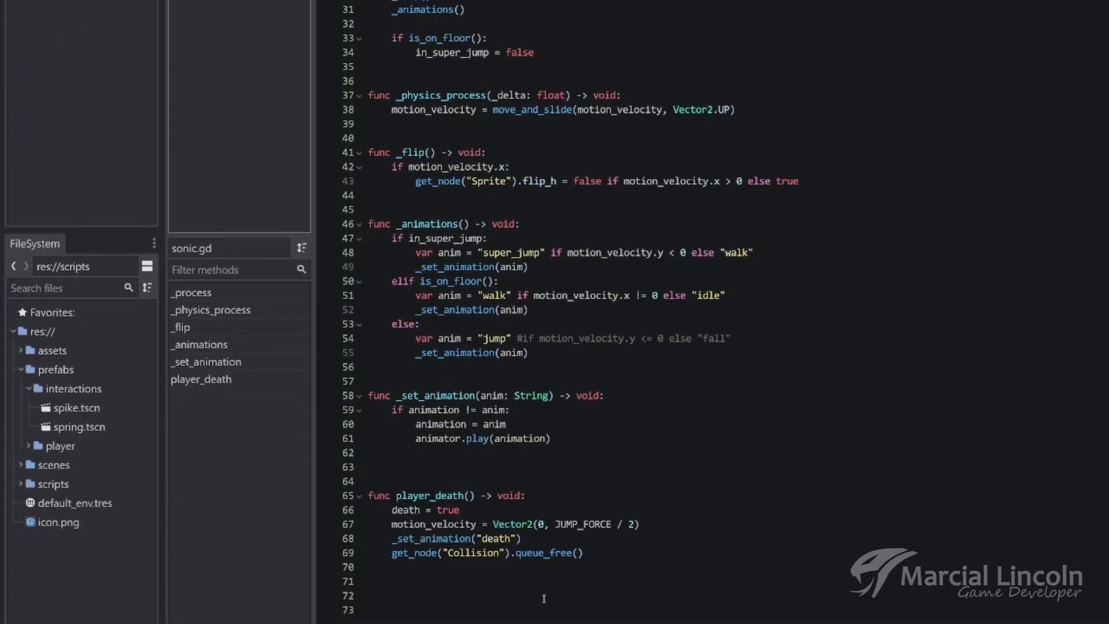
# Declare func super_jump() -> void: after the _set_animation function.
pyautogui.click(522, 552)
pyautogui.click(489, 404)
pyautogui.press('Return')
pyautogui.press('Return')
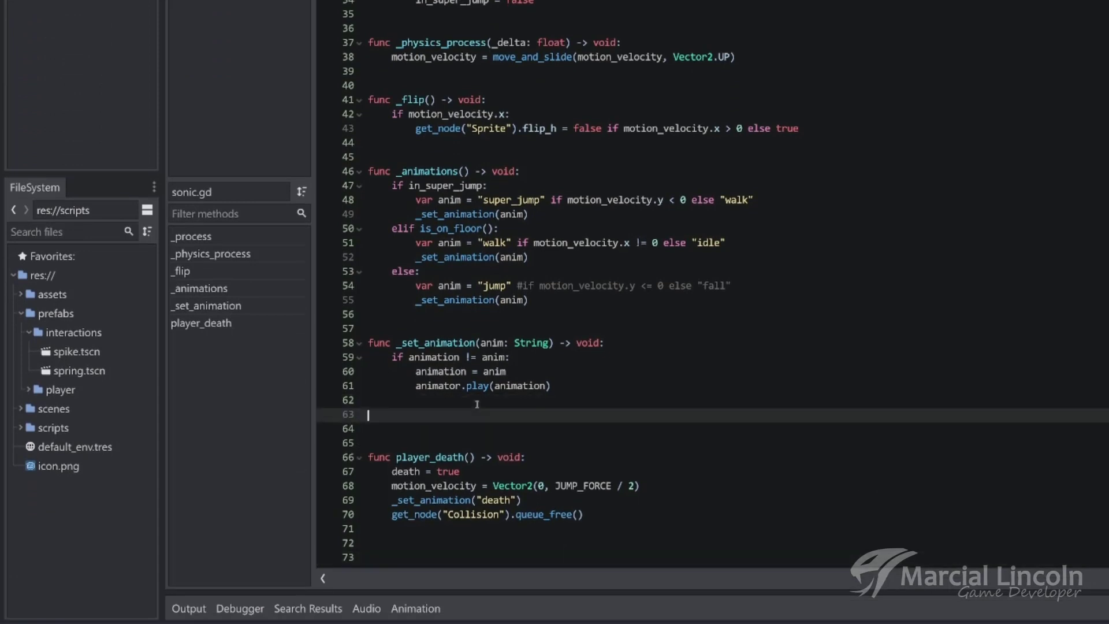
pyautogui.press('Return')
pyautogui.press('Return')
pyautogui.write('_')
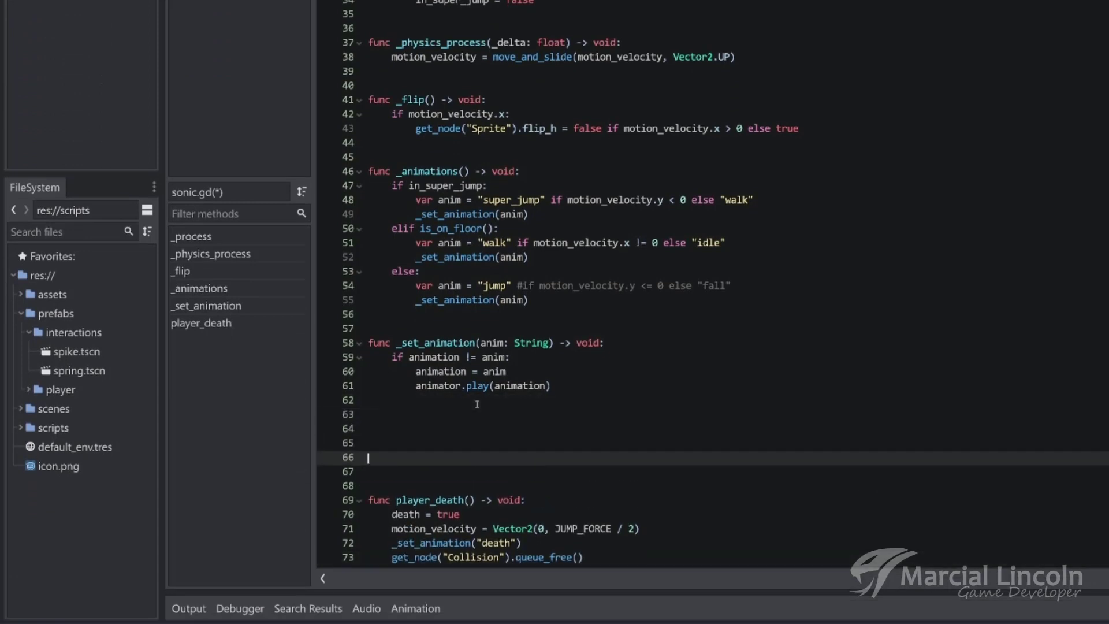
pyautogui.press('Up')
pyautogui.write('func ')
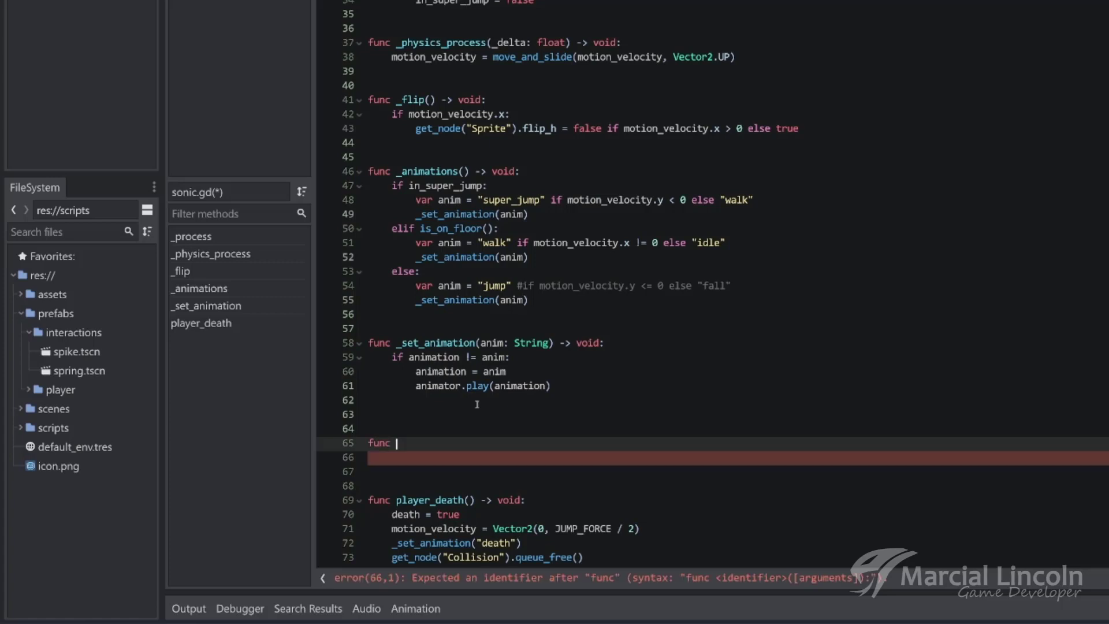
pyautogui.write('super_jump')
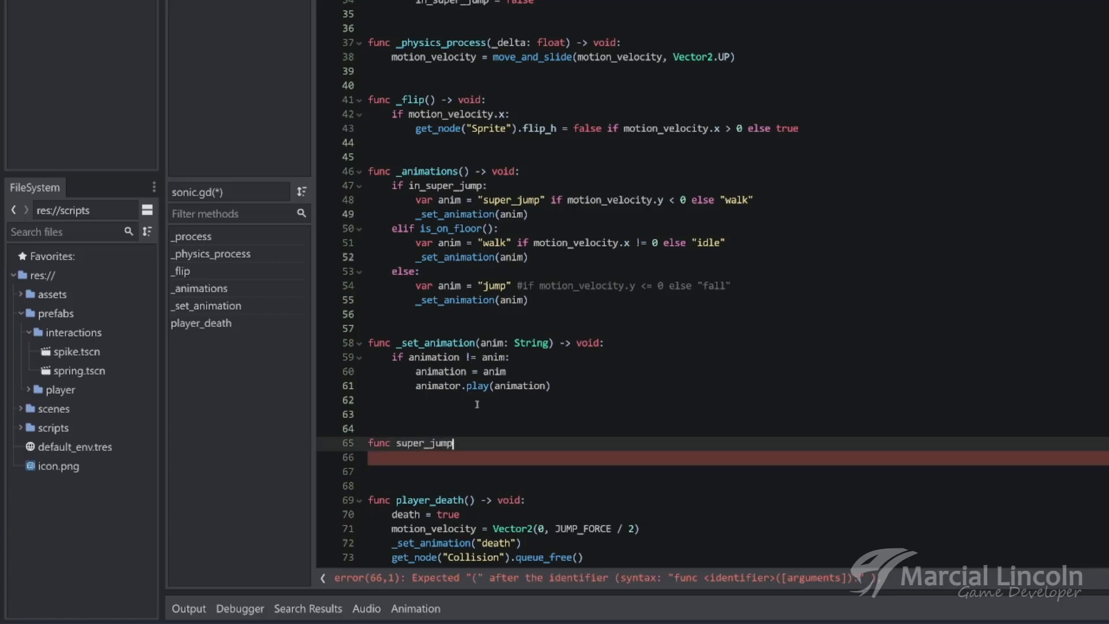
pyautogui.write('() -> void')
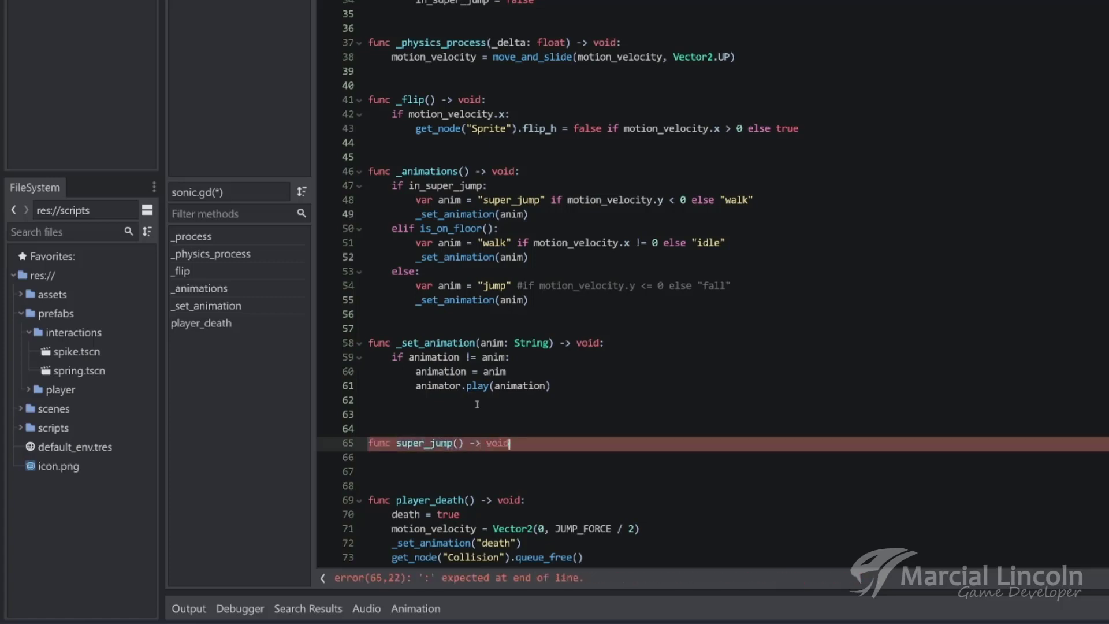
pyautogui.write(':')
pyautogui.press('Return')
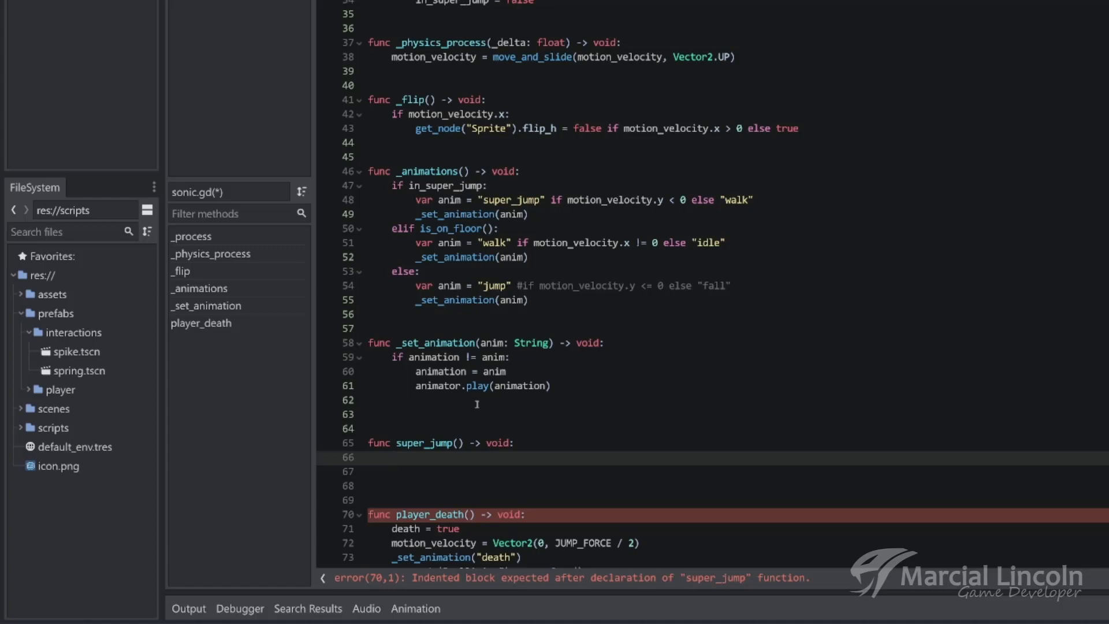
# Make super_jump set motion_velocity.y = JUMP_FORCE * 2.
pyautogui.write('moti')
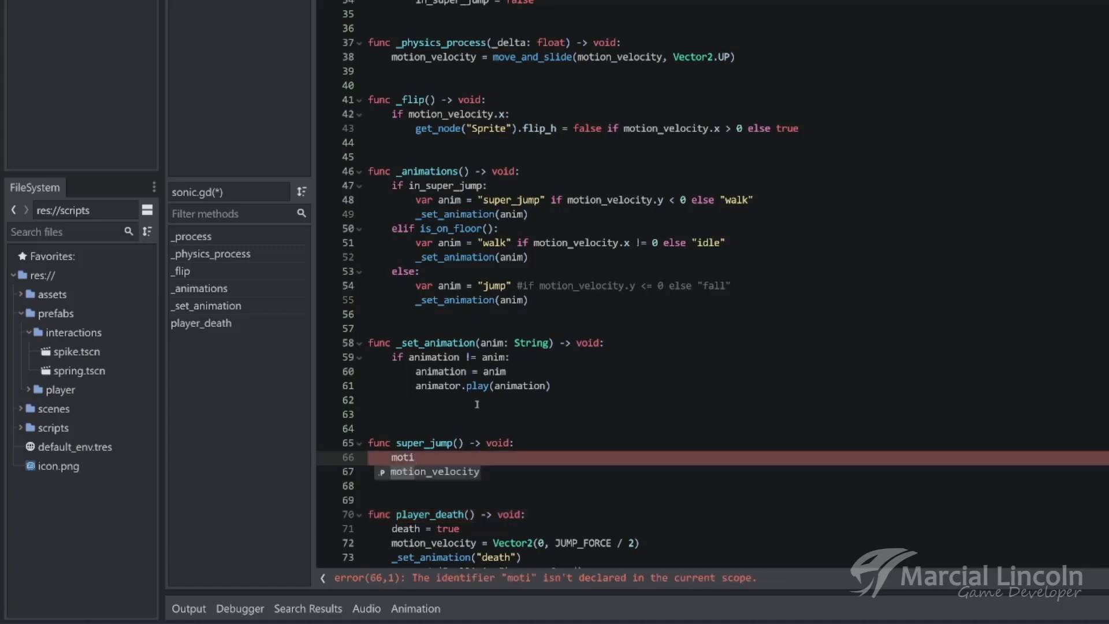
pyautogui.press('Return')
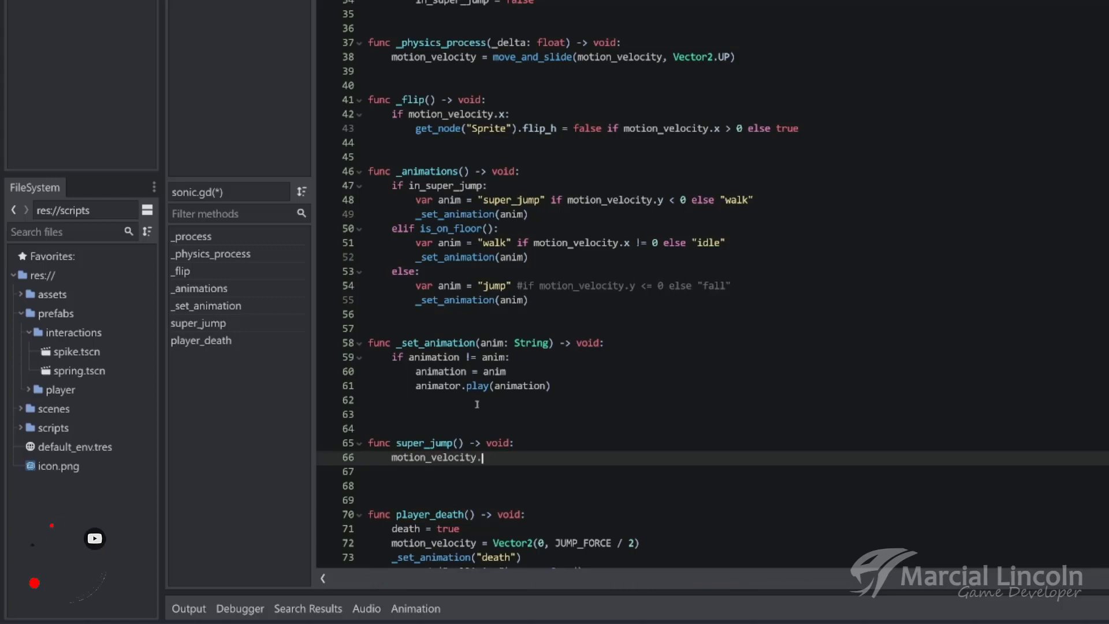
pyautogui.write('.y = j')
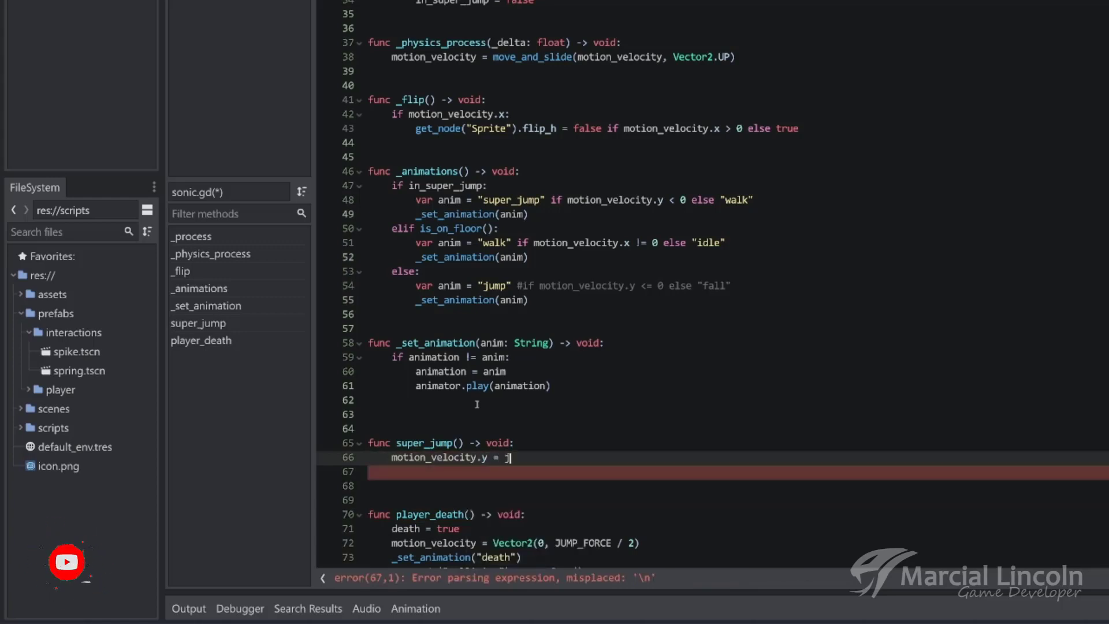
pyautogui.write('ump')
pyautogui.press('Return')
pyautogui.write('* 2')
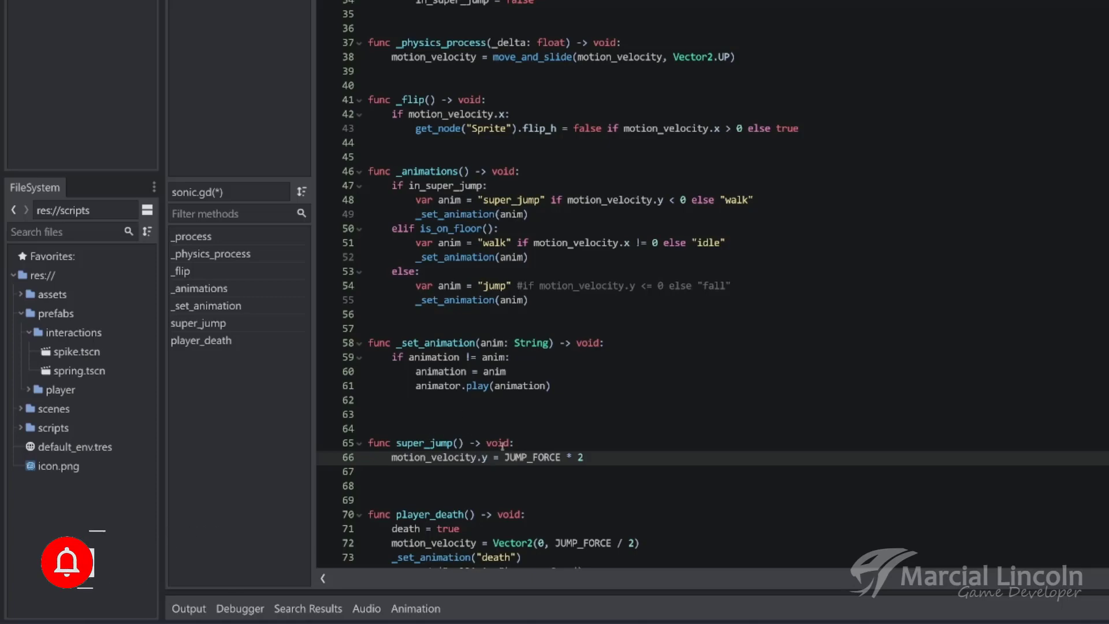
pyautogui.scroll(3, 502, 445)
pyautogui.scroll(2, 502, 445)
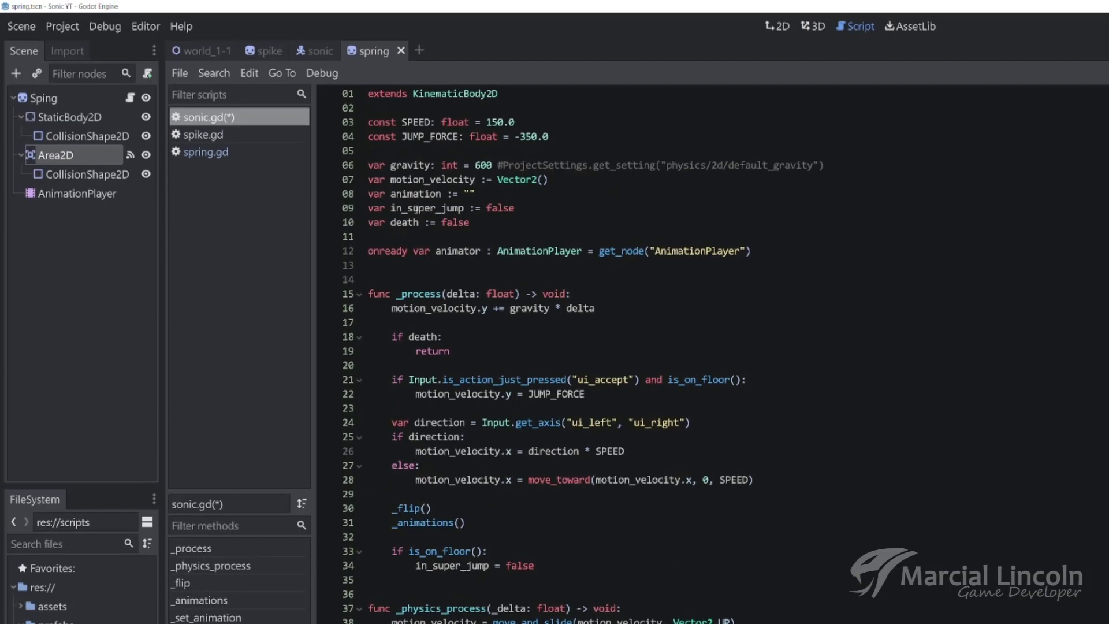
# Add in_super_jump = true as a second line of super_jump().
pyautogui.scroll(-7, 571, 395)
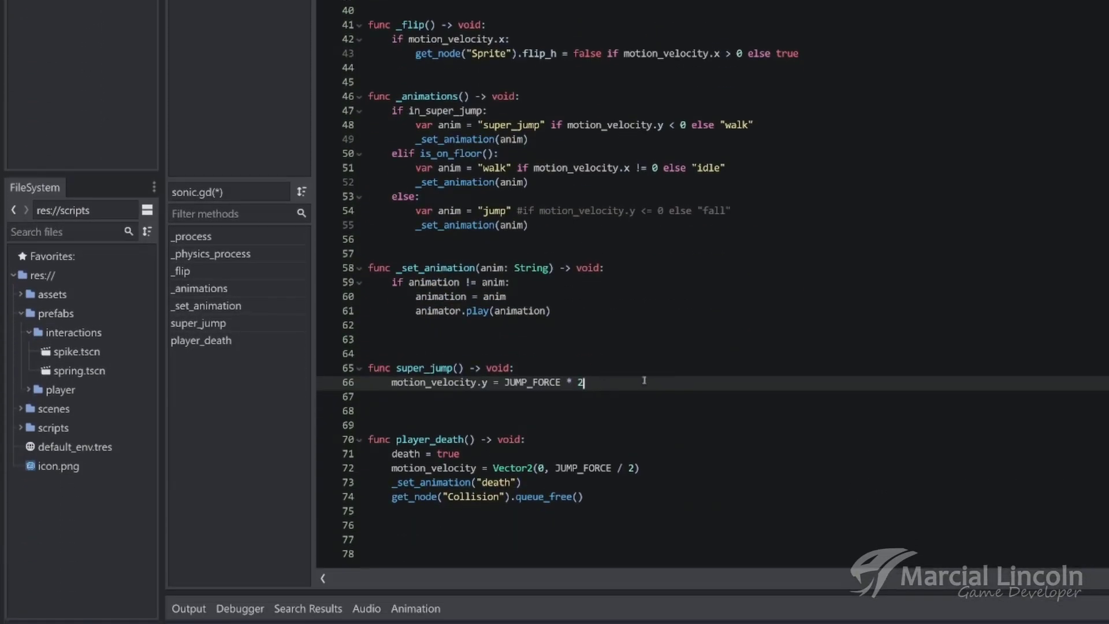
pyautogui.press('Return')
pyautogui.write('in_')
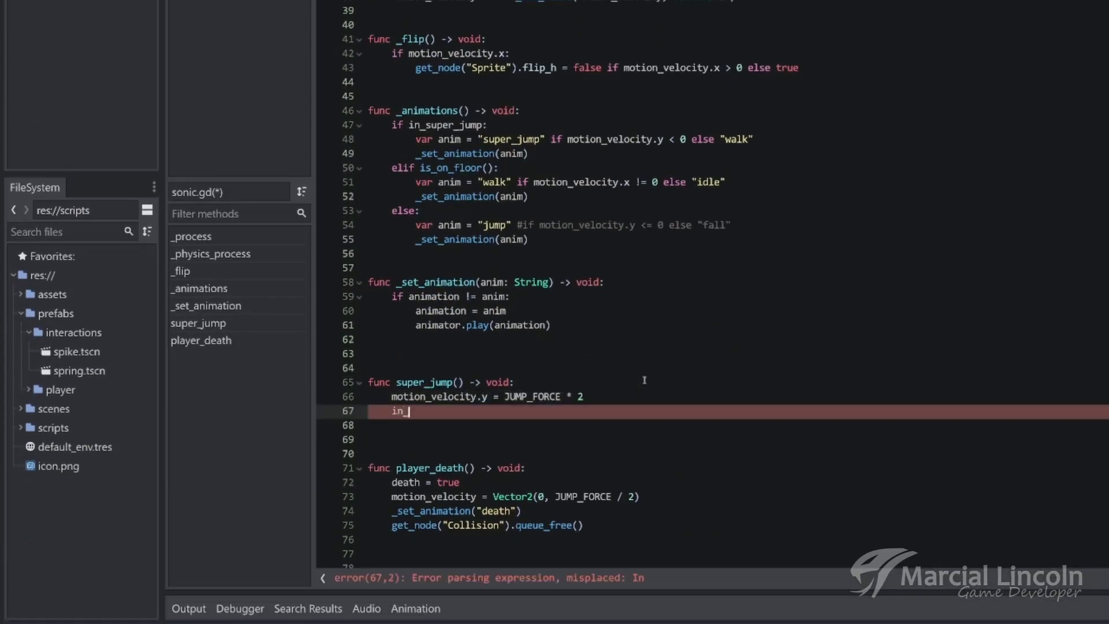
pyautogui.write('super')
pyautogui.press('Return')
pyautogui.write('= ')
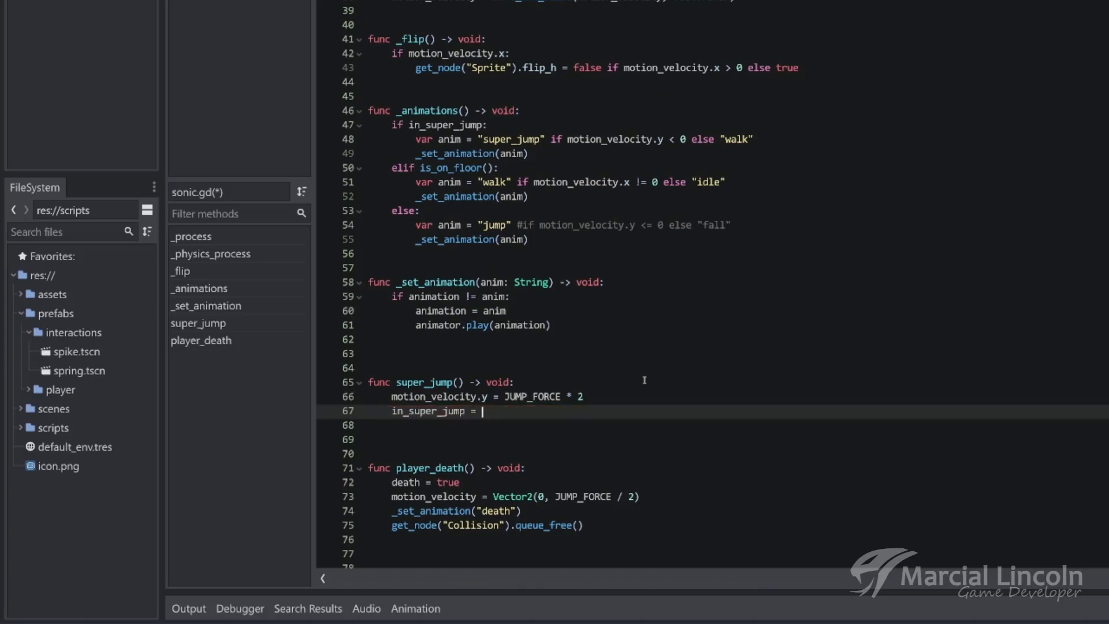
pyautogui.write('true')
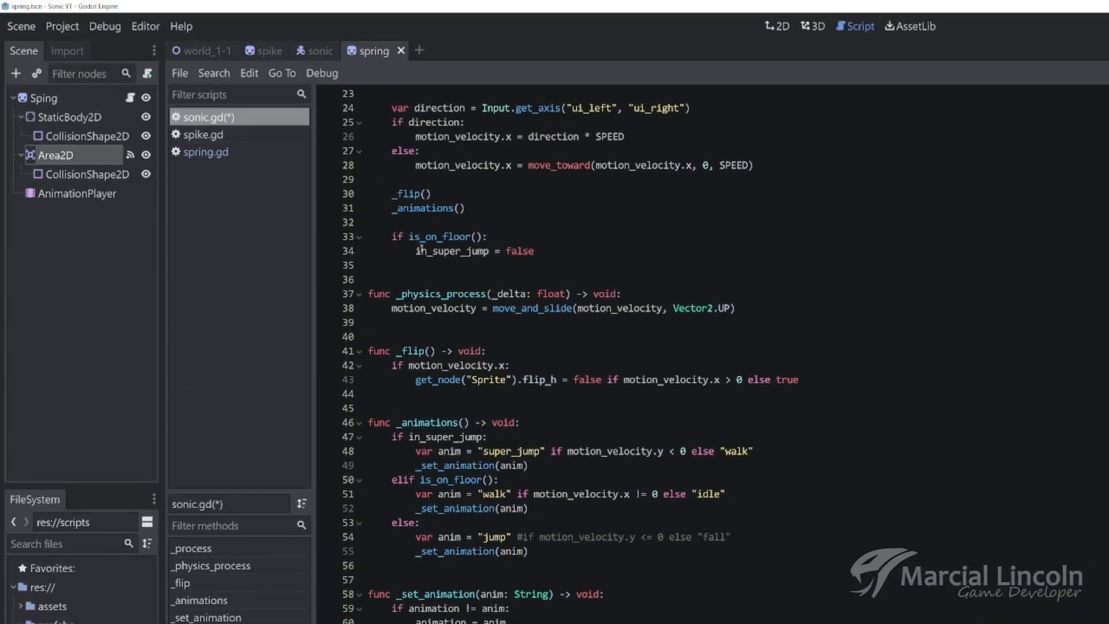
# Highlight the line resetting in_super_jump to false, then return to the world_1-1 scene.
pyautogui.moveTo(415, 251); pyautogui.dragTo(536, 251)
pyautogui.click(557, 255)
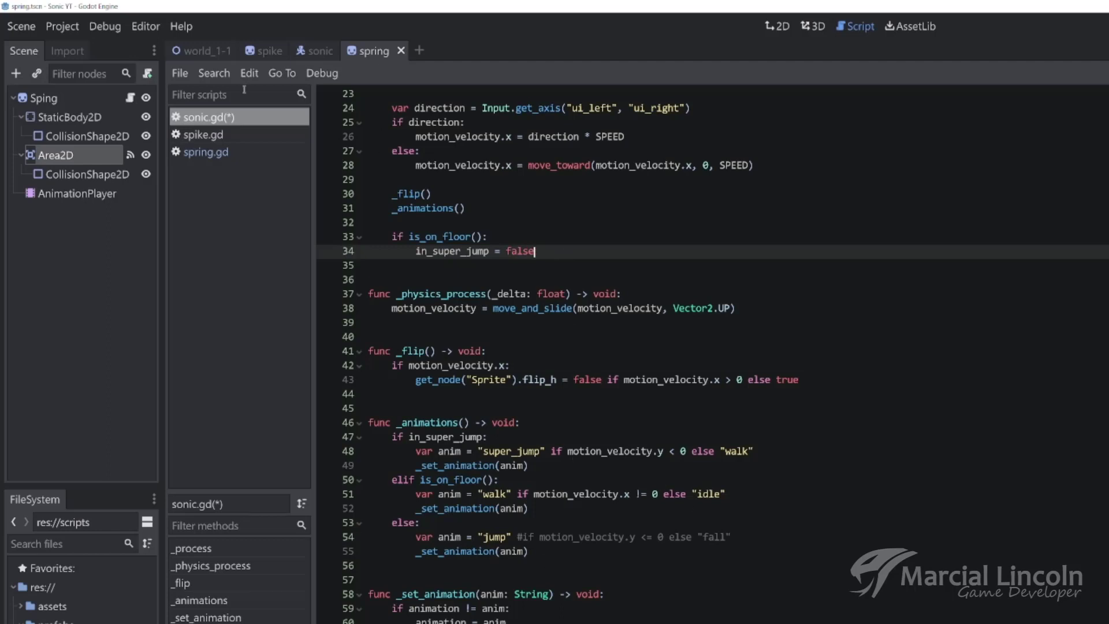
pyautogui.click(202, 53)
# Save and run with F5, jump the spikes, bounce Sonic off the spring, then close the game.
pyautogui.press('F5')
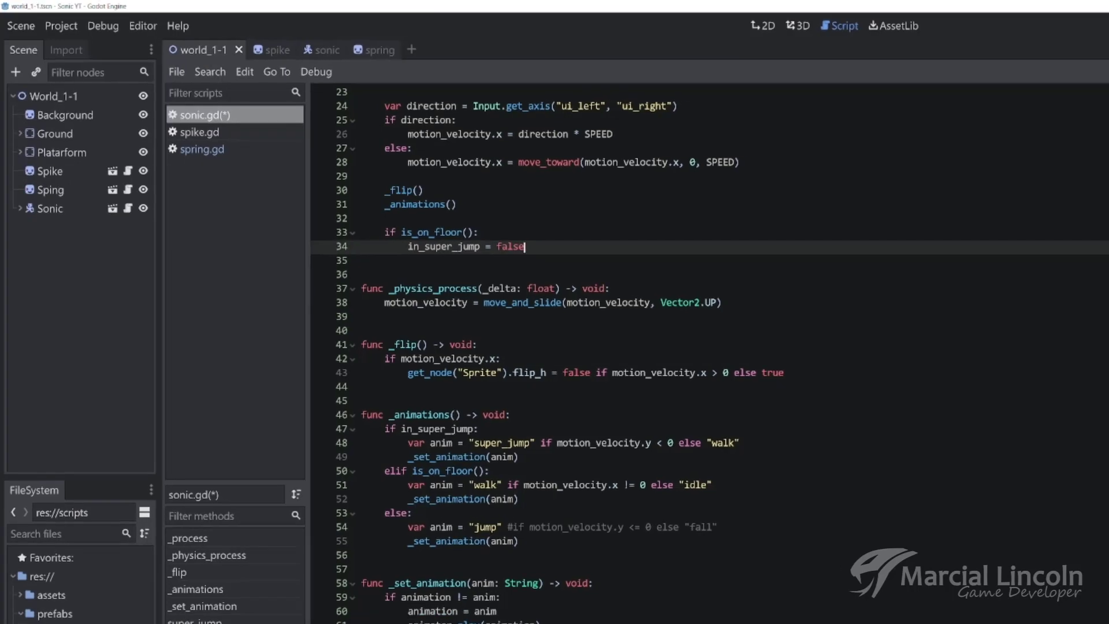
pyautogui.press('Right')
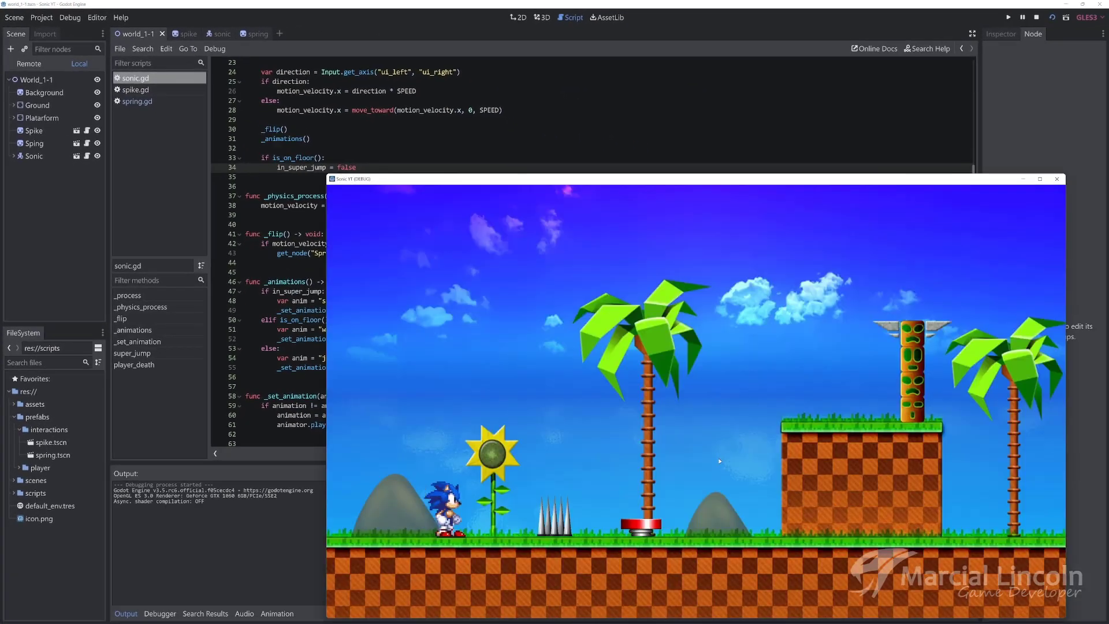
pyautogui.press('space')
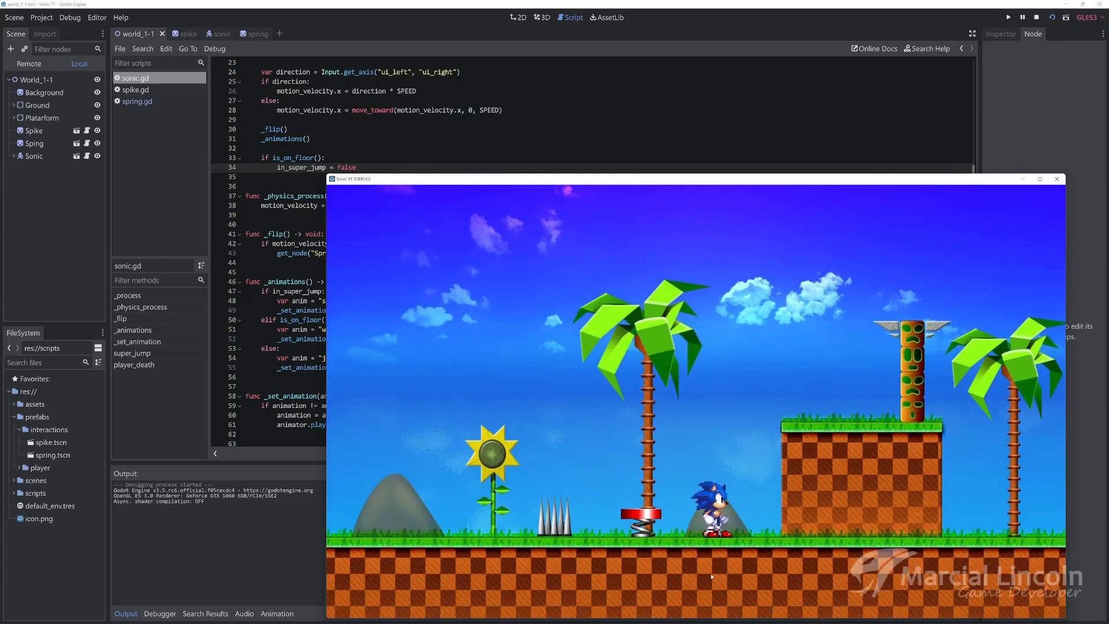
pyautogui.press('Left')
pyautogui.press('space')
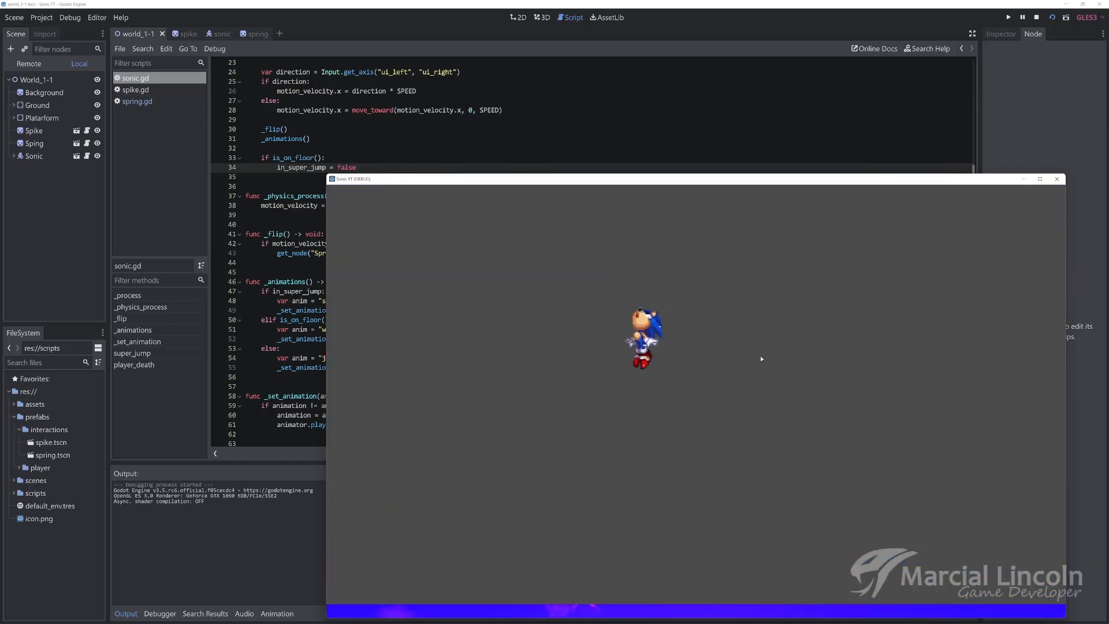
pyautogui.click(1057, 179)
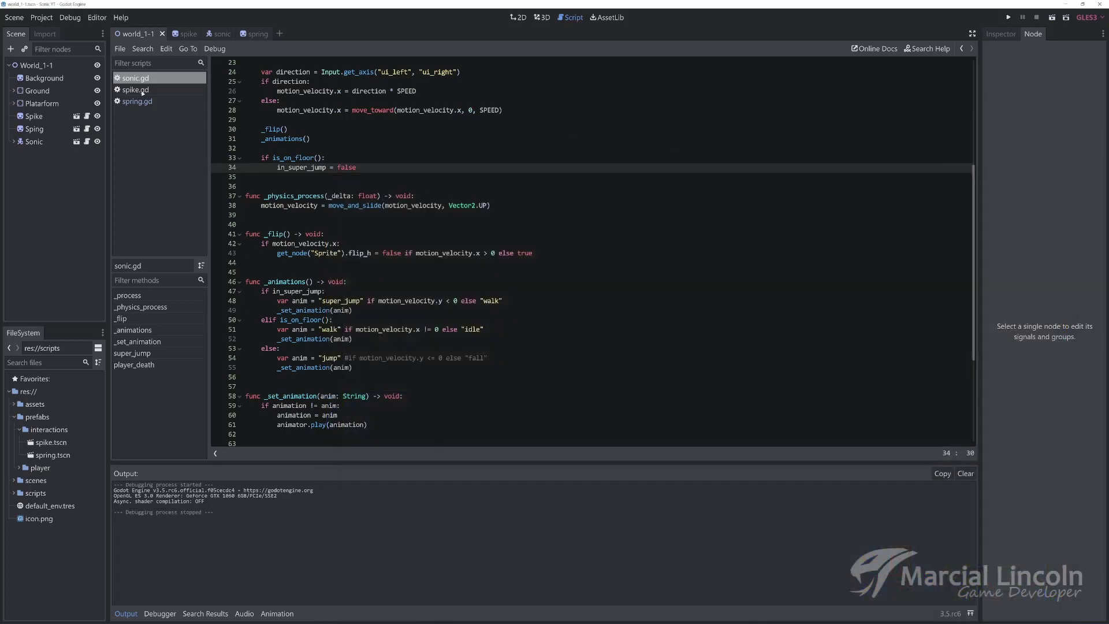
# In the spring scene, connect AnimationPlayer's animation_finished signal to a receiver named _on_animation_finished.
pyautogui.click(259, 34)
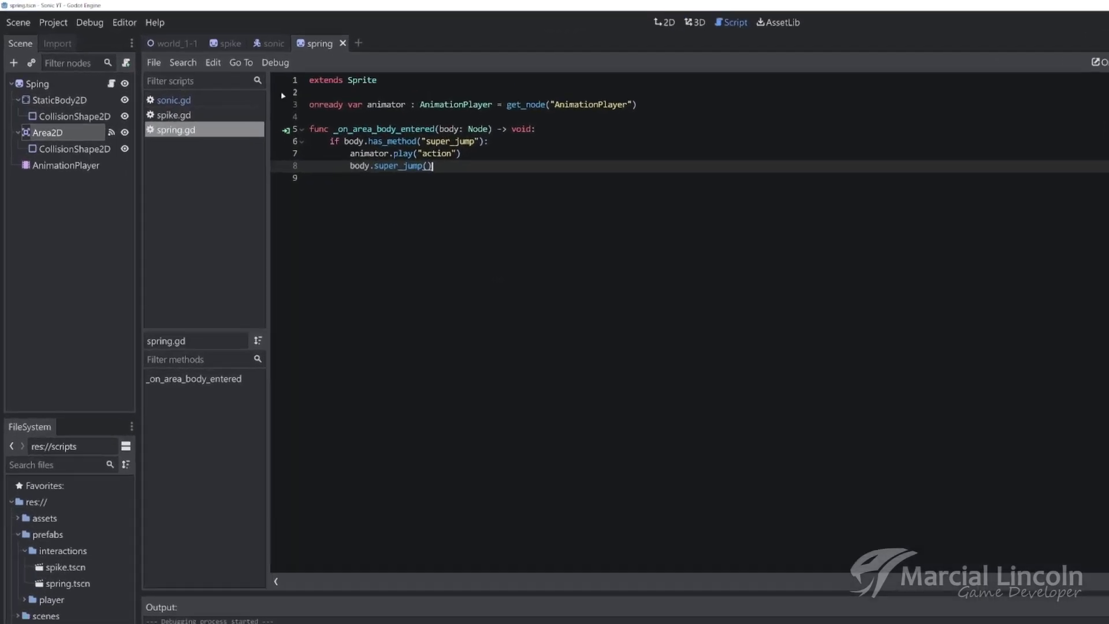
pyautogui.click(73, 131)
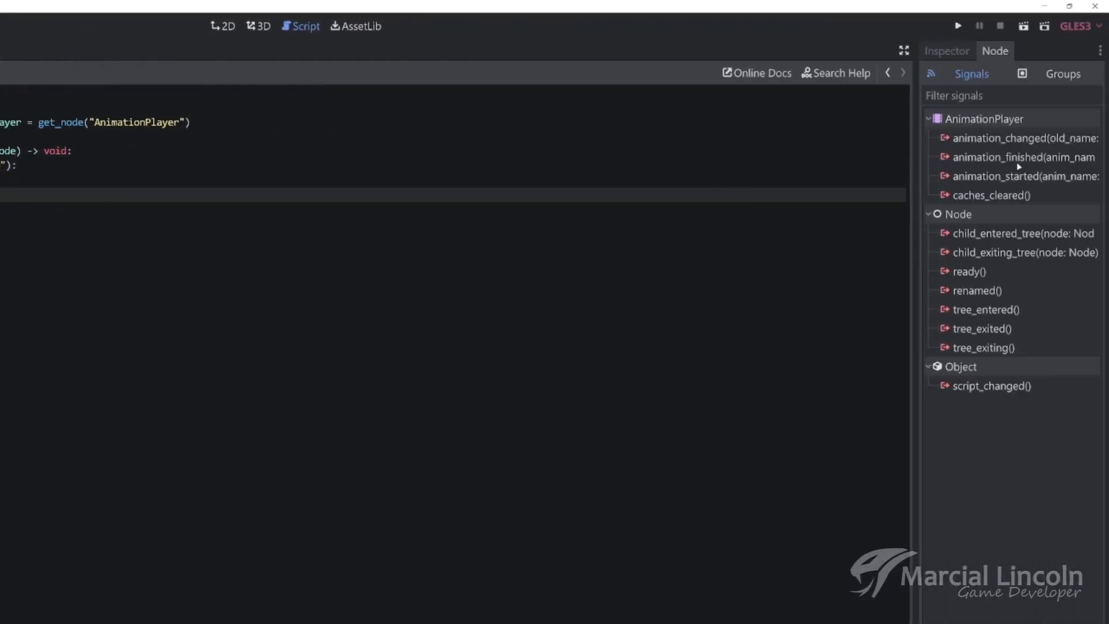
pyautogui.doubleClick(1028, 161)
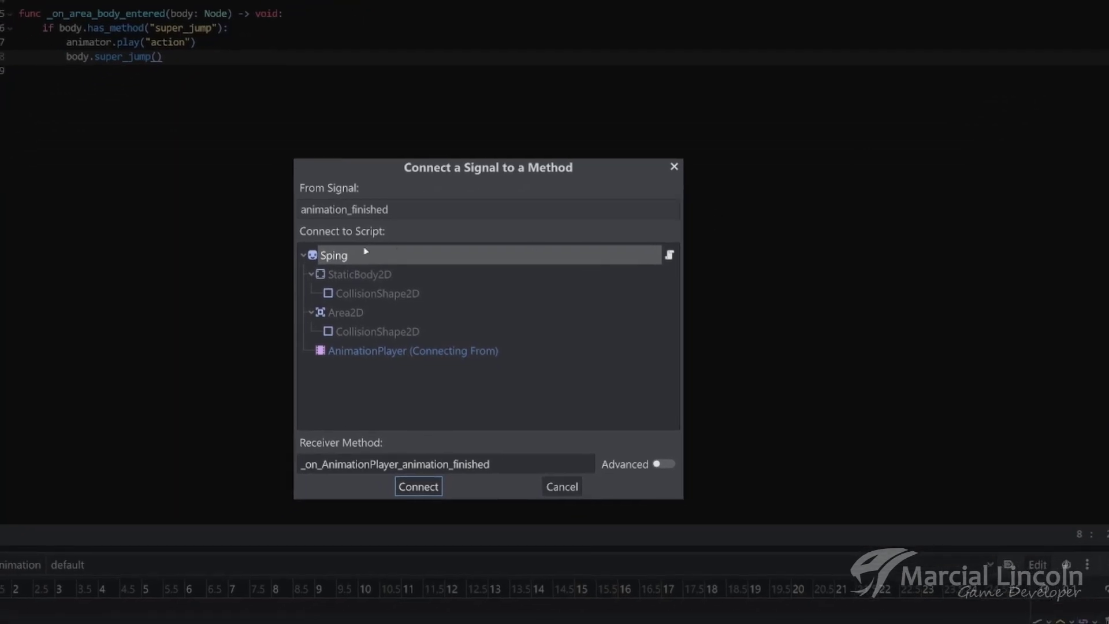
pyautogui.click(323, 465)
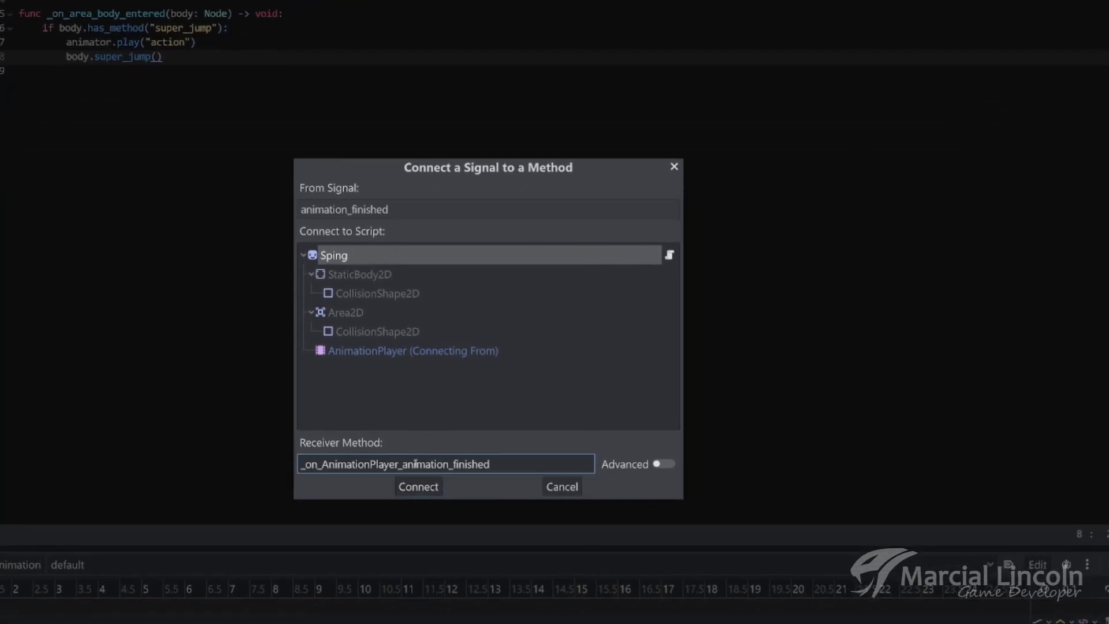
pyautogui.press('Delete')
pyautogui.press('Delete')
pyautogui.press('Delete')
pyautogui.press('Delete')
pyautogui.press('Delete')
pyautogui.press('Delete')
pyautogui.press('Delete')
pyautogui.press('Delete')
pyautogui.press('Delete')
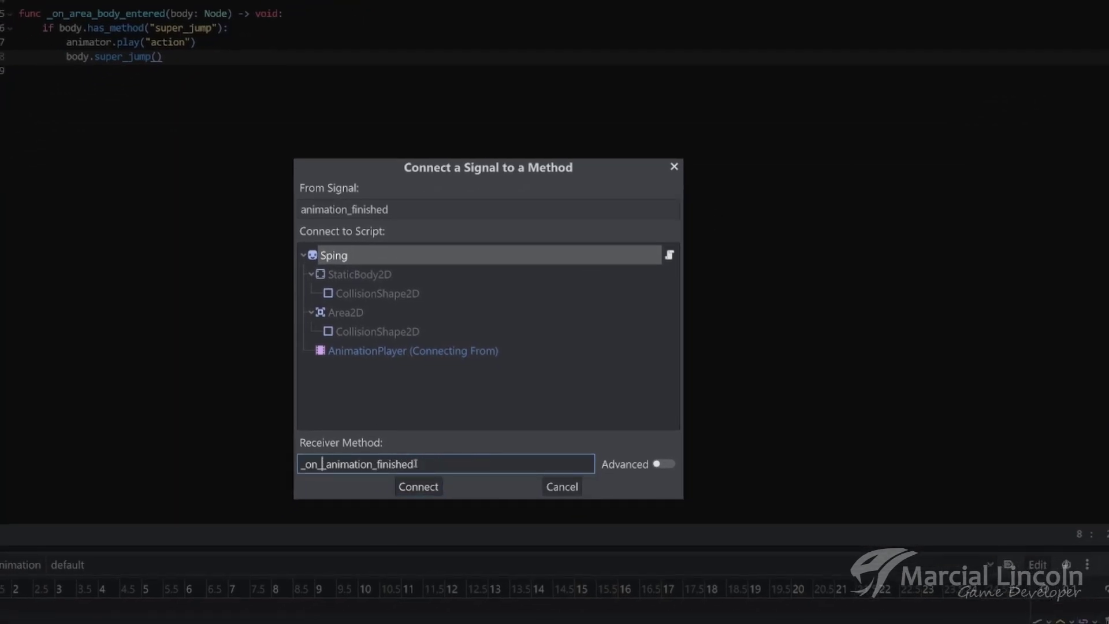
pyautogui.click(419, 486)
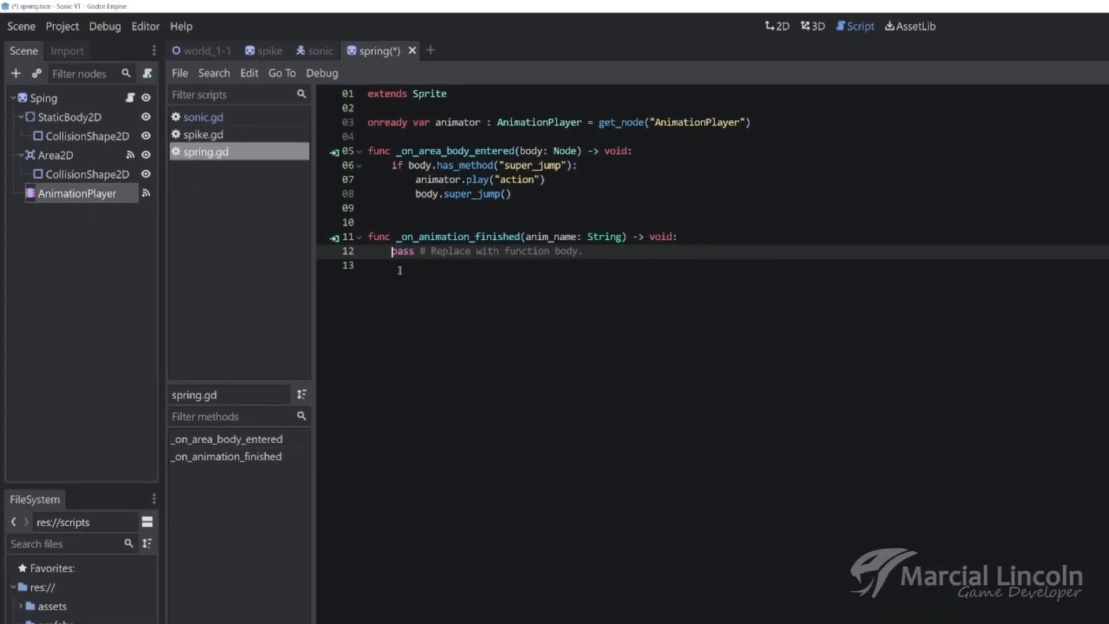
# Replace pass with the condition if anim_name.match("action"):.
pyautogui.moveTo(392, 251); pyautogui.dragTo(687, 250)
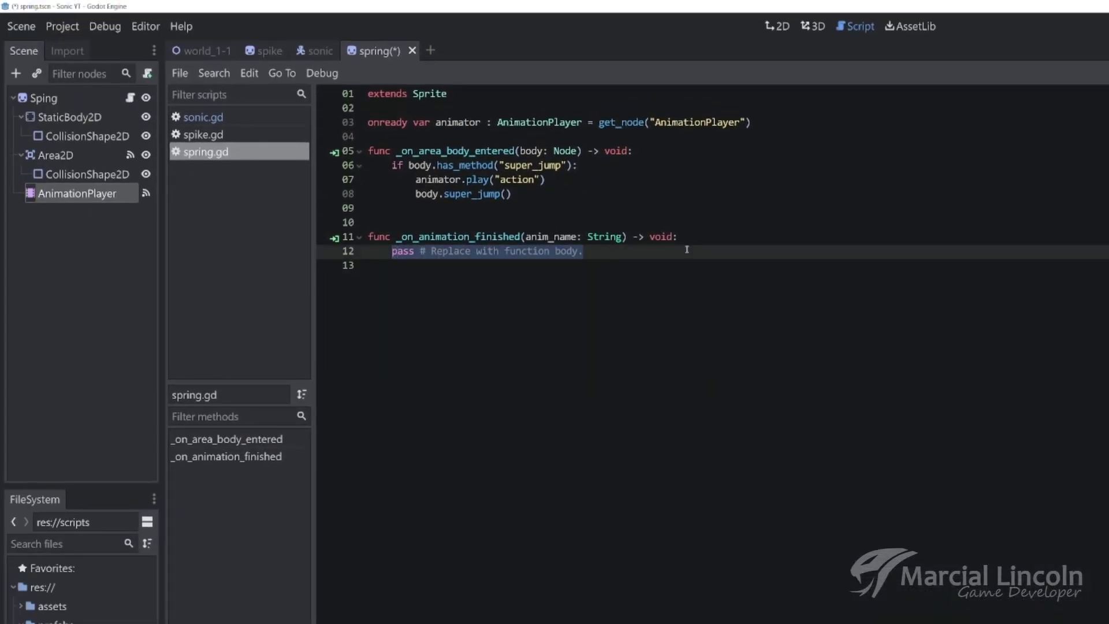
pyautogui.write('if ani')
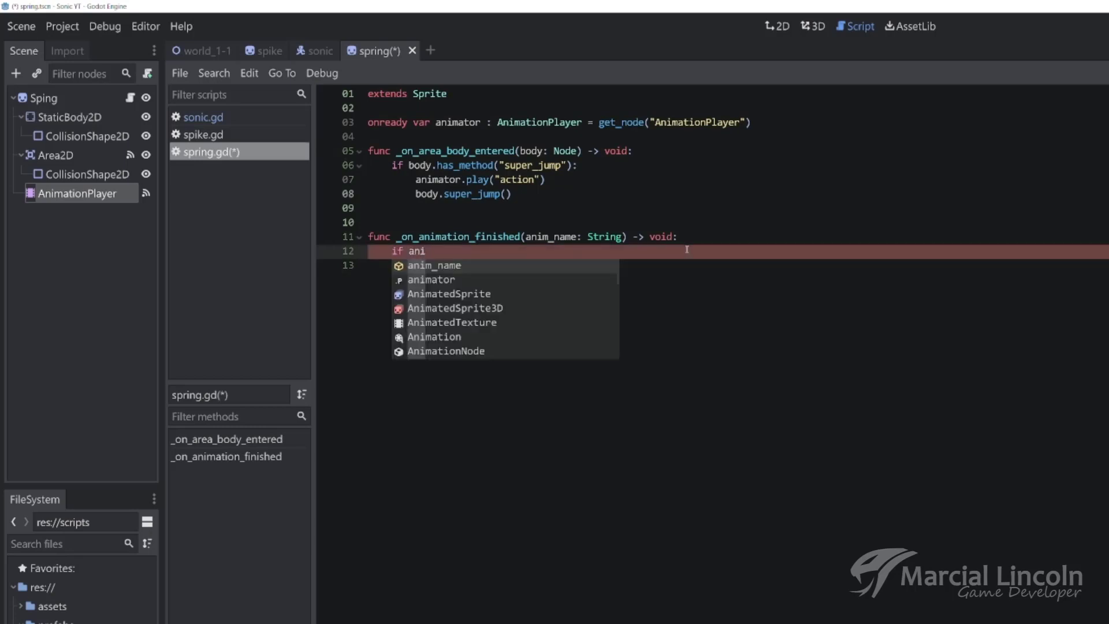
pyautogui.press('Return')
pyautogui.write('ma')
pyautogui.press('Return')
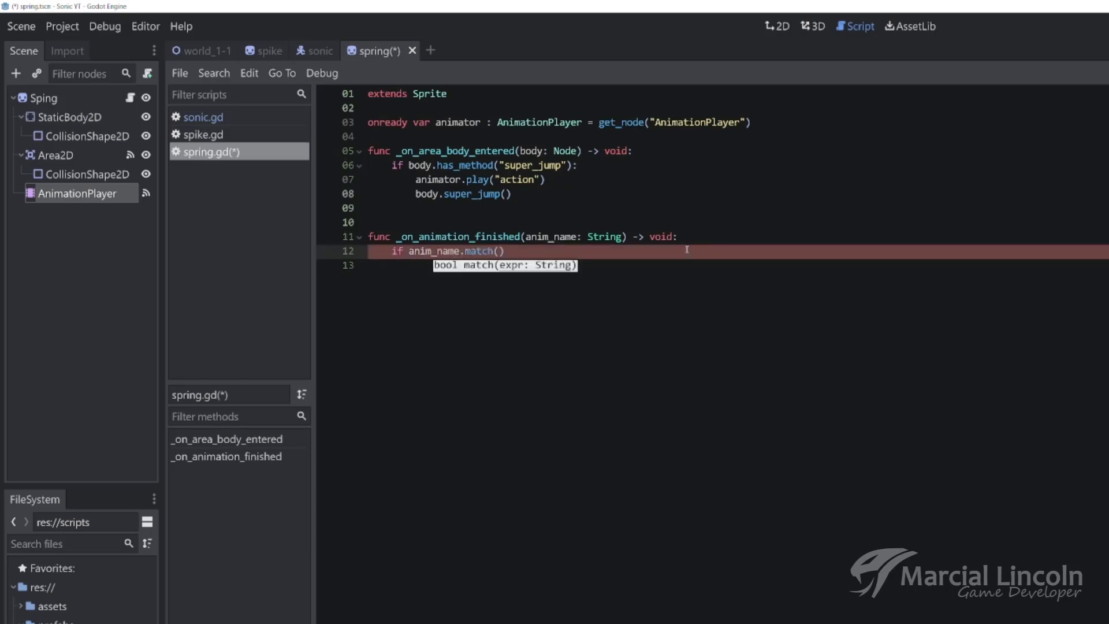
pyautogui.write('"ac')
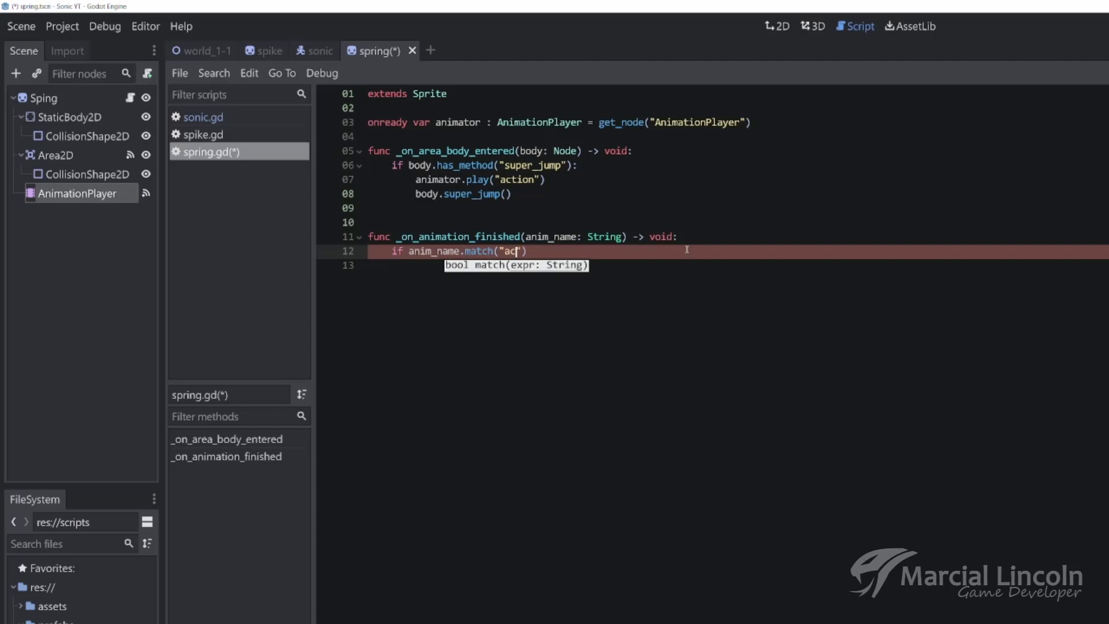
pyautogui.write('tion"):')
pyautogui.press('Return')
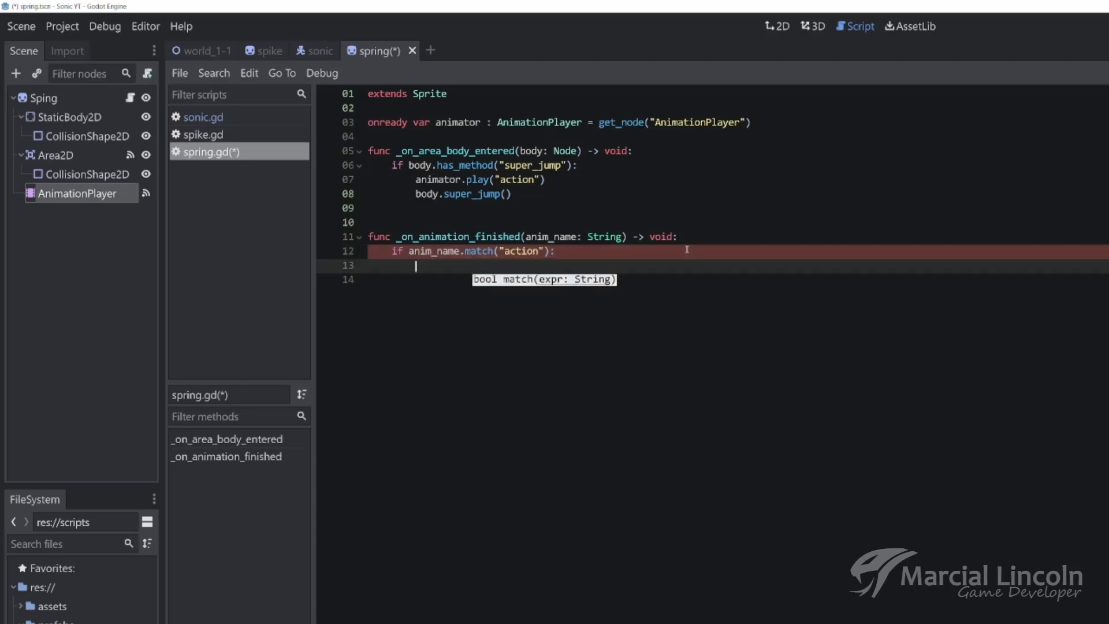
# Add animator.play("default") as its body, save spring.gd, and return to world_1-1.
pyautogui.write('ani')
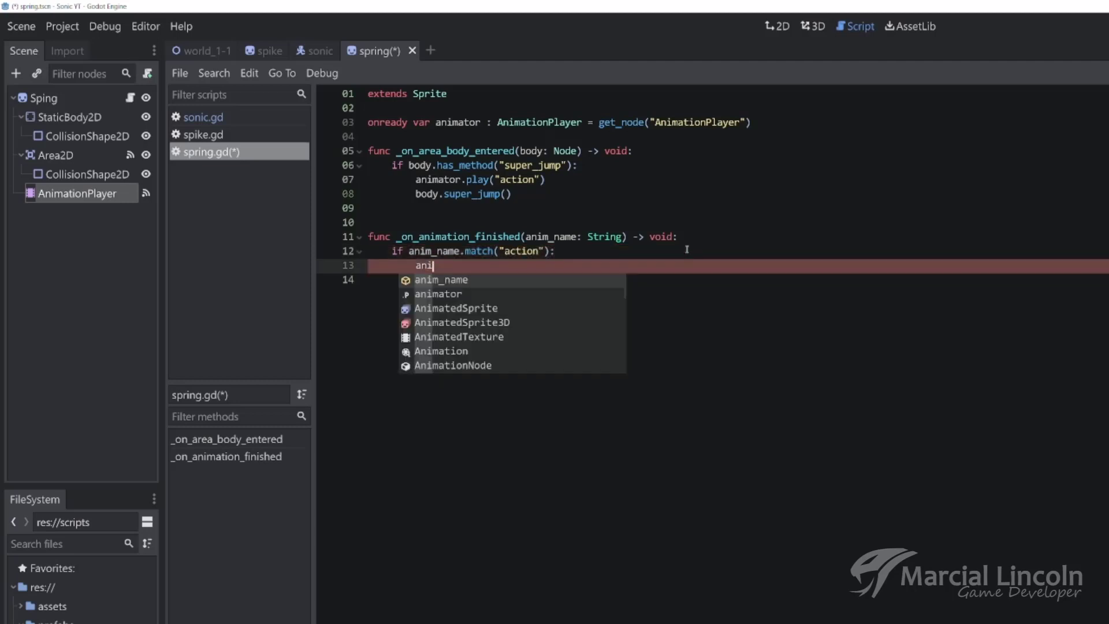
pyautogui.write('ma')
pyautogui.press('Return')
pyautogui.write('.pl')
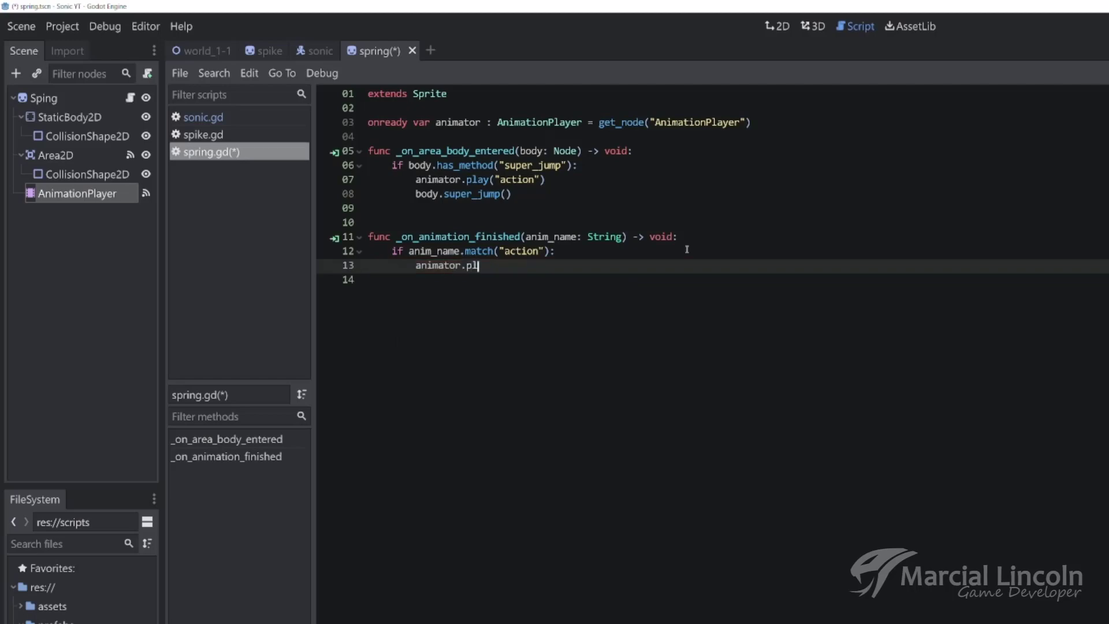
pyautogui.press('Return')
pyautogui.press('Down')
pyautogui.press('Down')
pyautogui.press('Return')
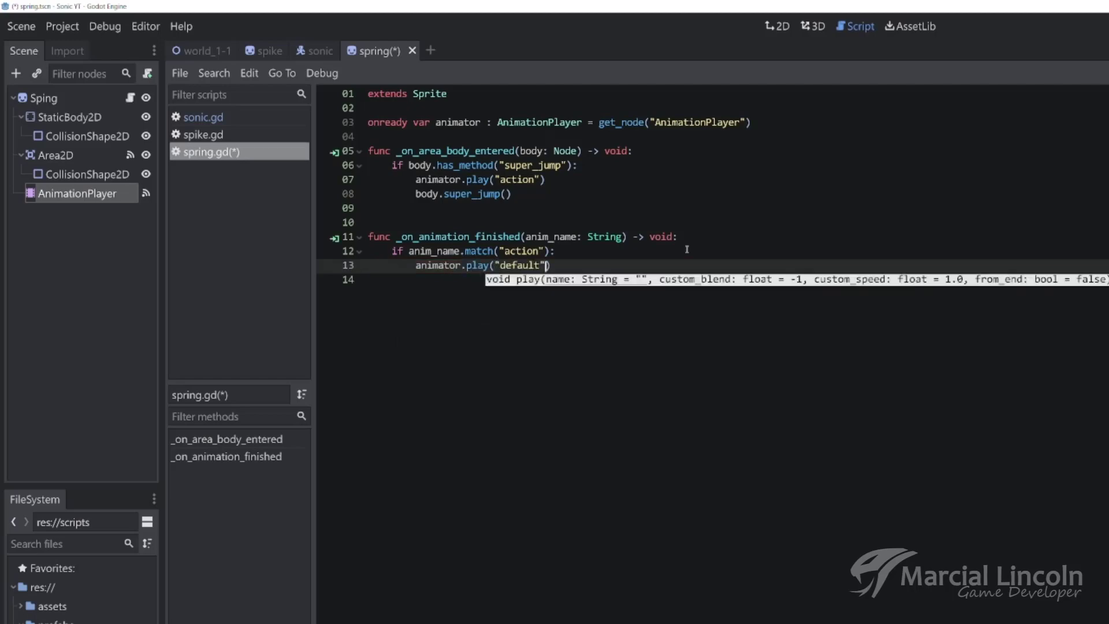
pyautogui.hotkey('ctrl', 's')
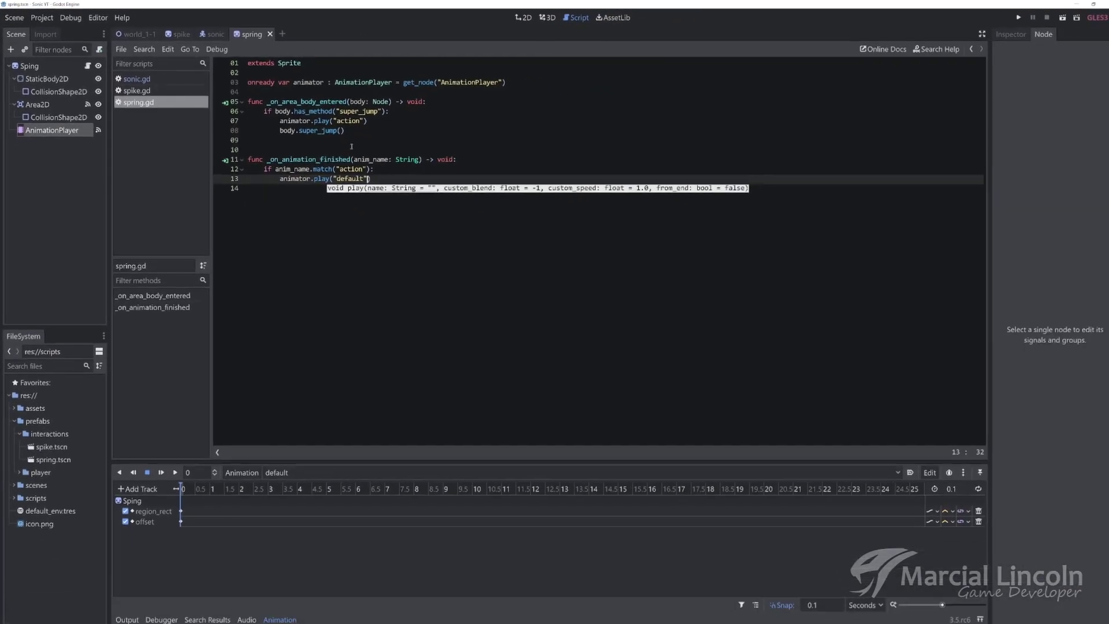
pyautogui.click(141, 34)
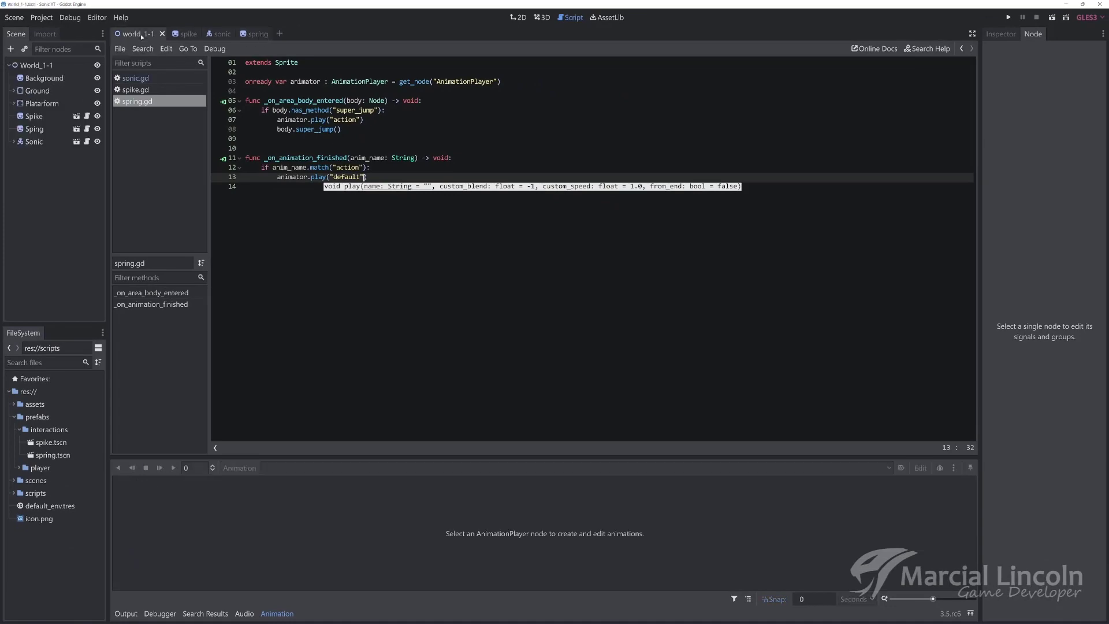
# Run the level and bounce Sonic off the spring to test it.
pyautogui.click(1052, 17)
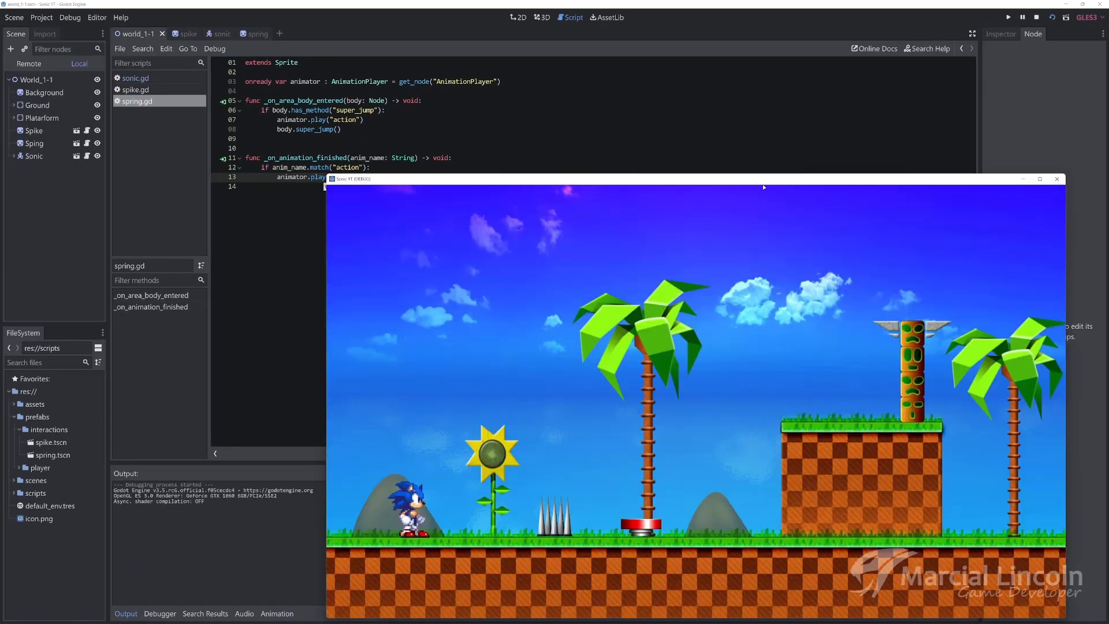
pyautogui.press('Right')
pyautogui.press('space')
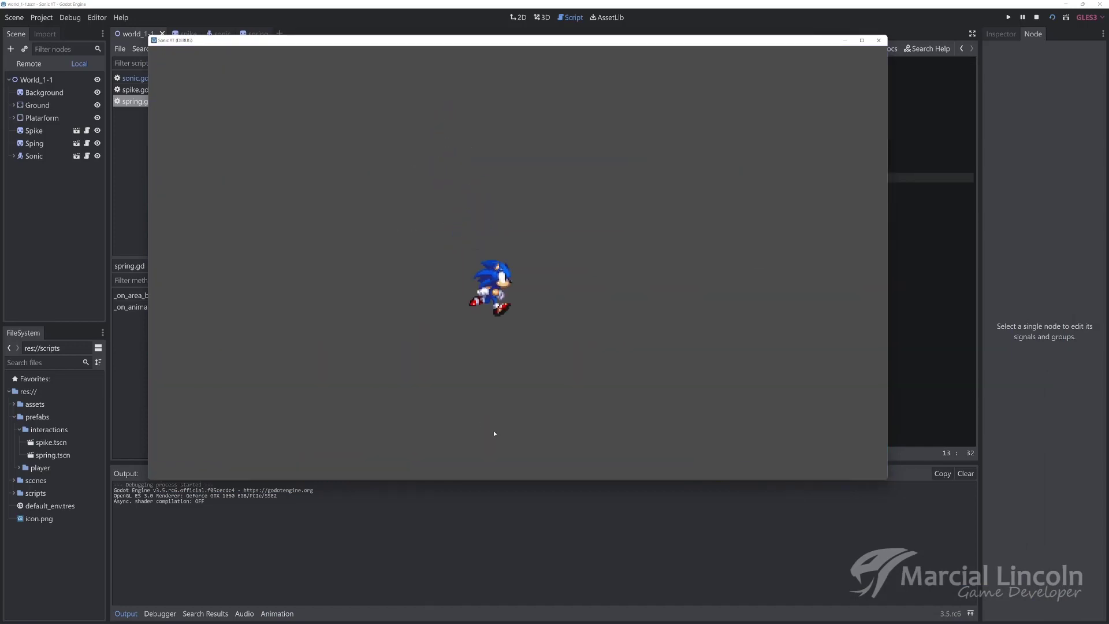
pyautogui.press('Left')
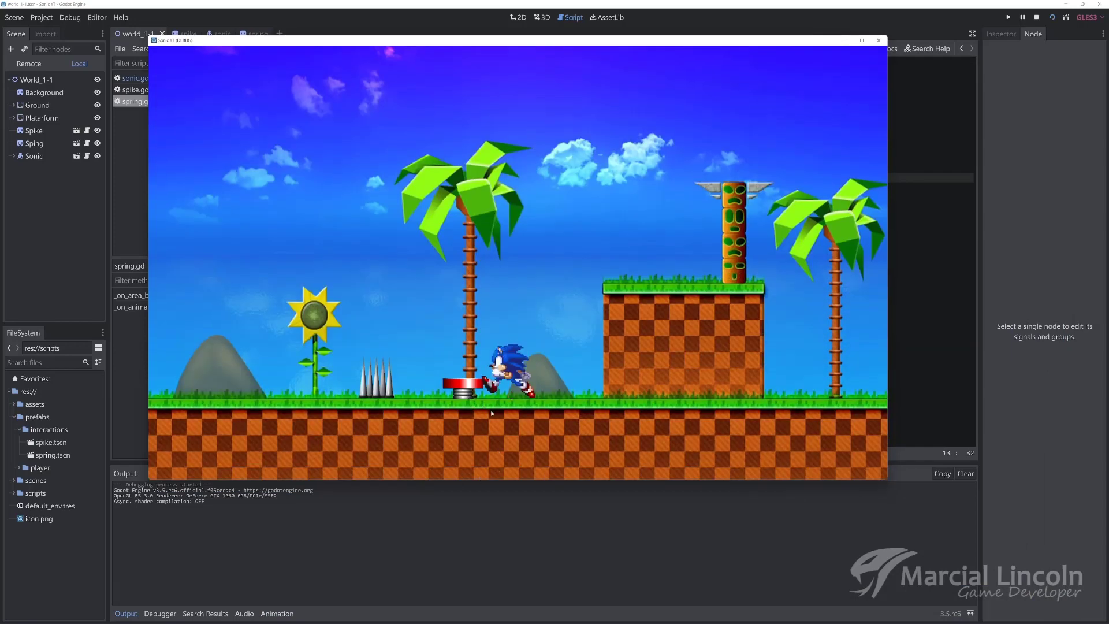
pyautogui.press('space')
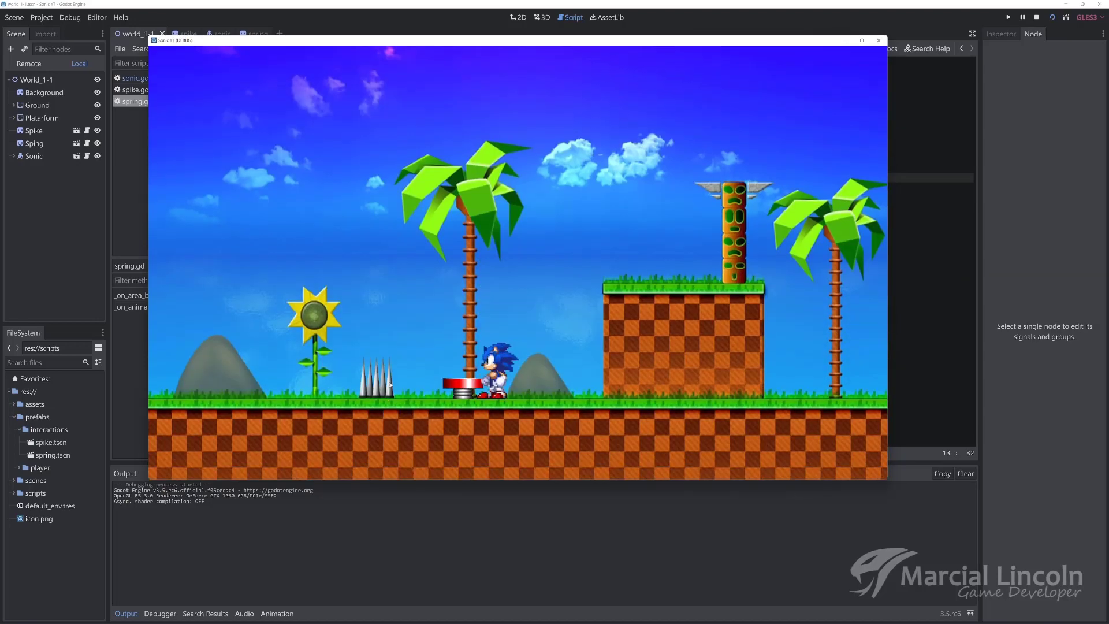
pyautogui.press('Left')
pyautogui.press('space')
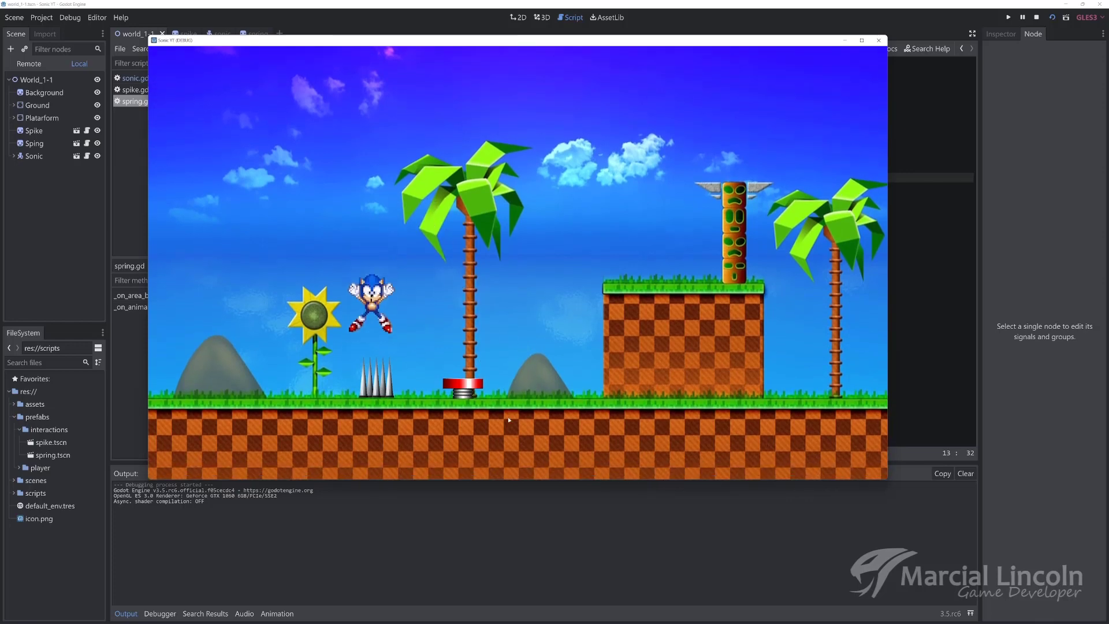
pyautogui.click(879, 42)
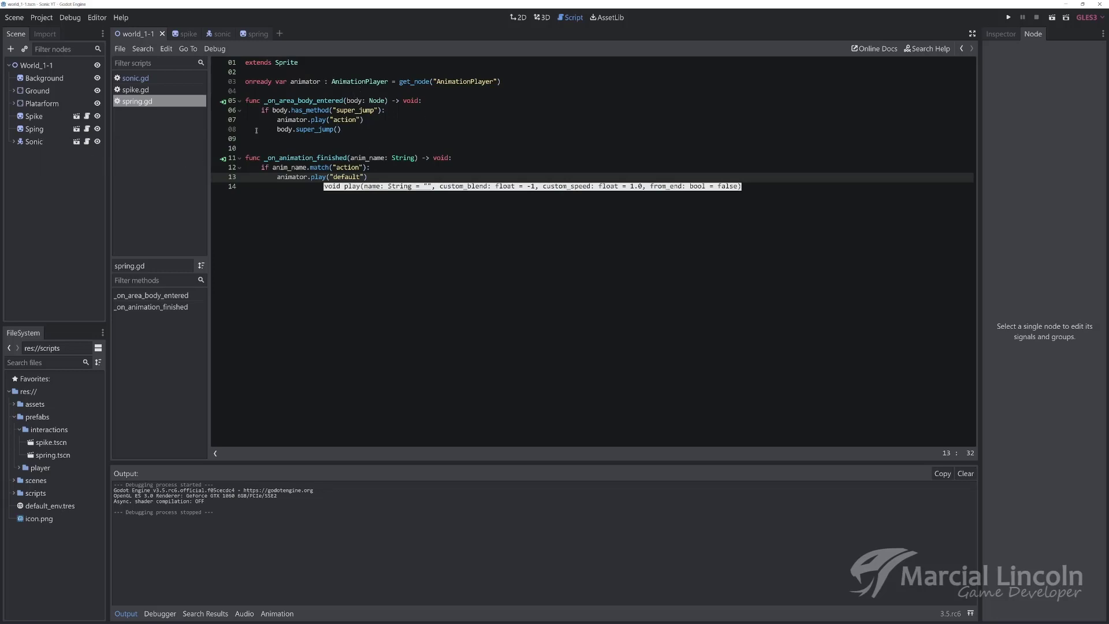
# In the 2D view, add a Node2D child under the World_1-1 root.
pyautogui.click(514, 21)
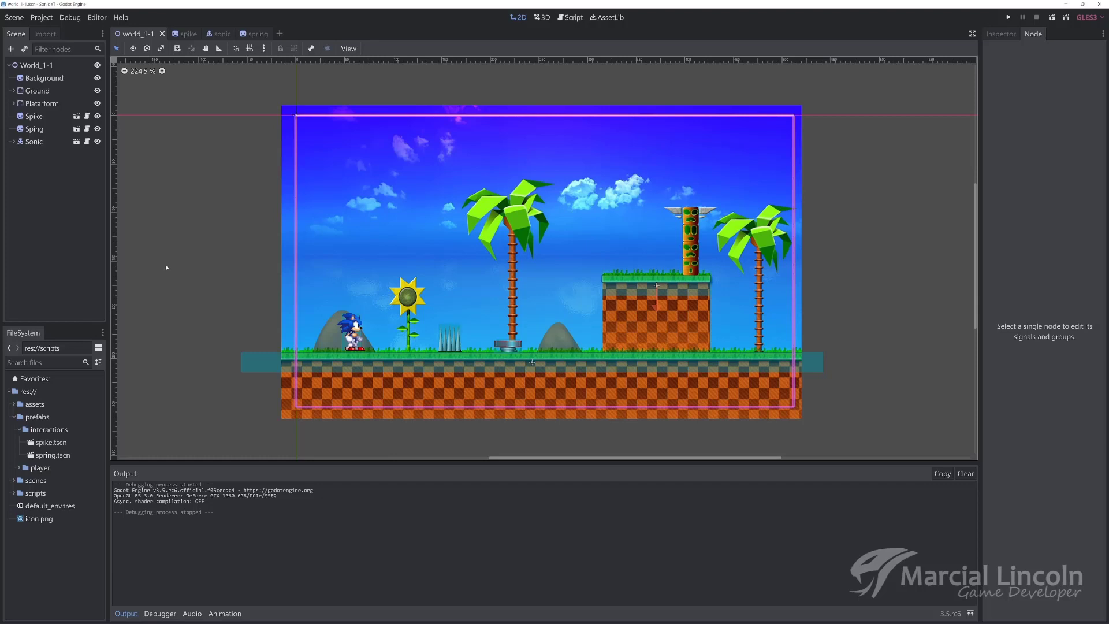
pyautogui.click(41, 65)
pyautogui.hotkey('ctrl', 'a')
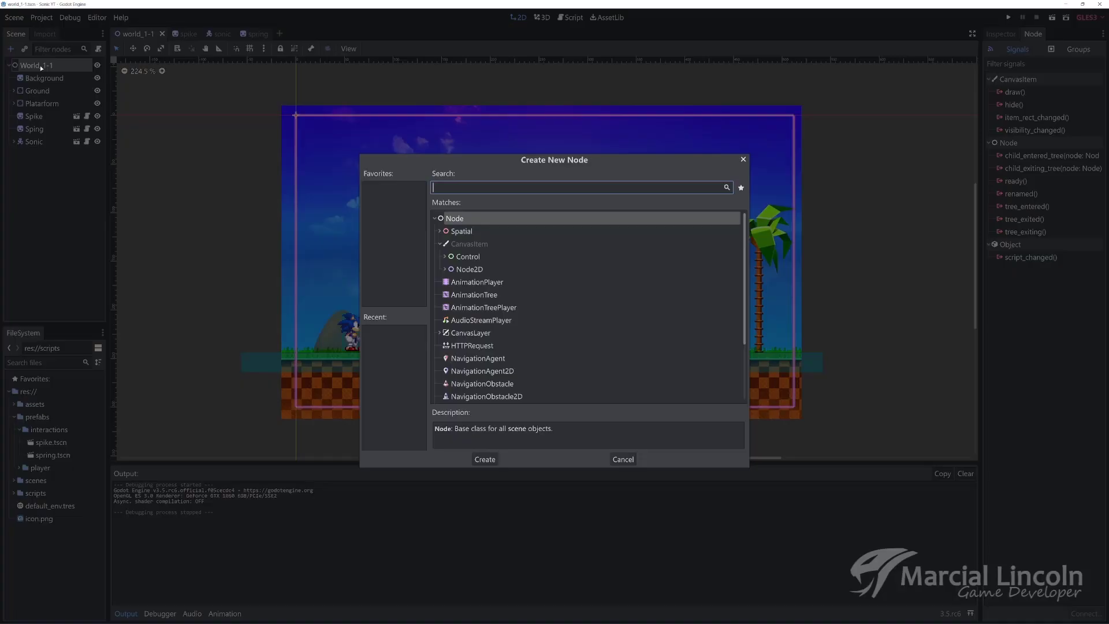
pyautogui.write('node2d')
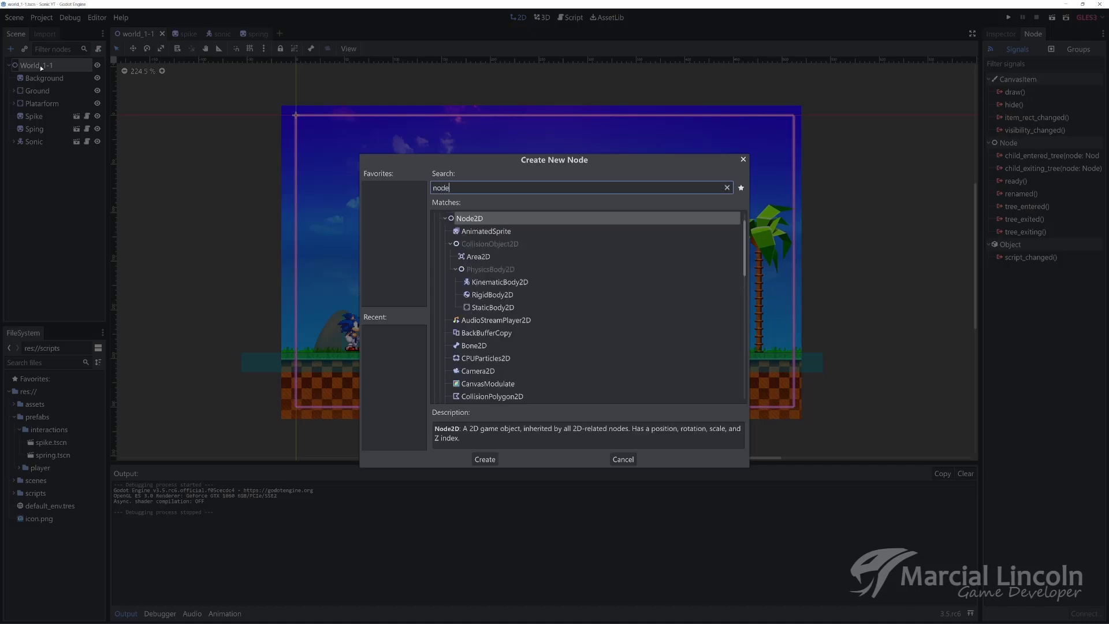
pyautogui.press('Return')
pyautogui.doubleClick(53, 158)
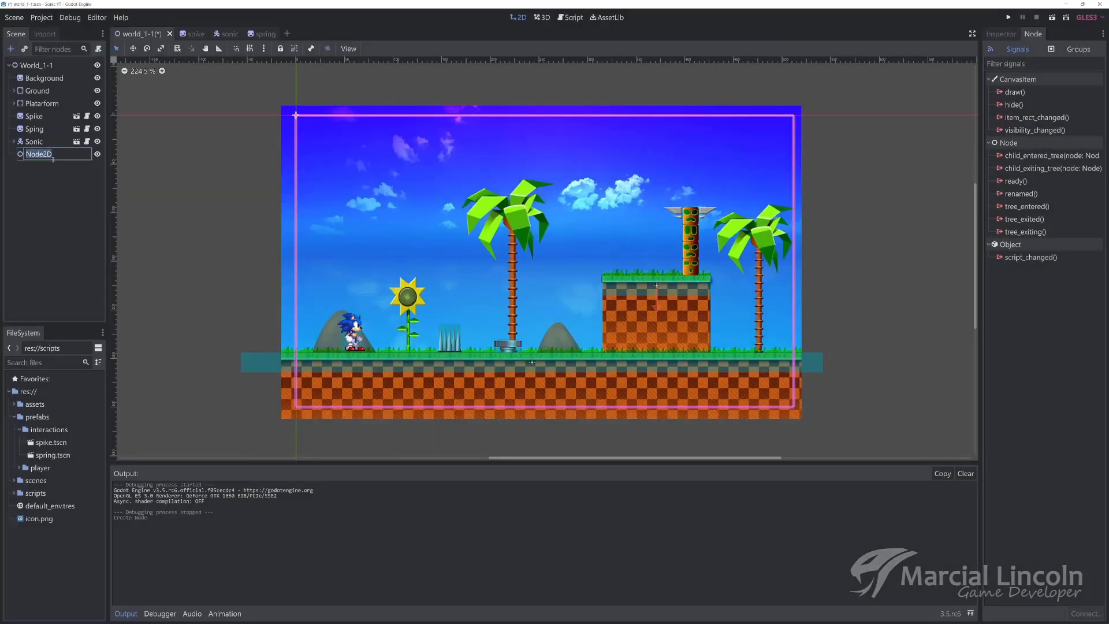
# Rename the new node Interaction and move it below Plataform.
pyautogui.write('Interact')
pyautogui.write('ion')
pyautogui.press('Return')
pyautogui.moveTo(41, 155); pyautogui.dragTo(48, 113)
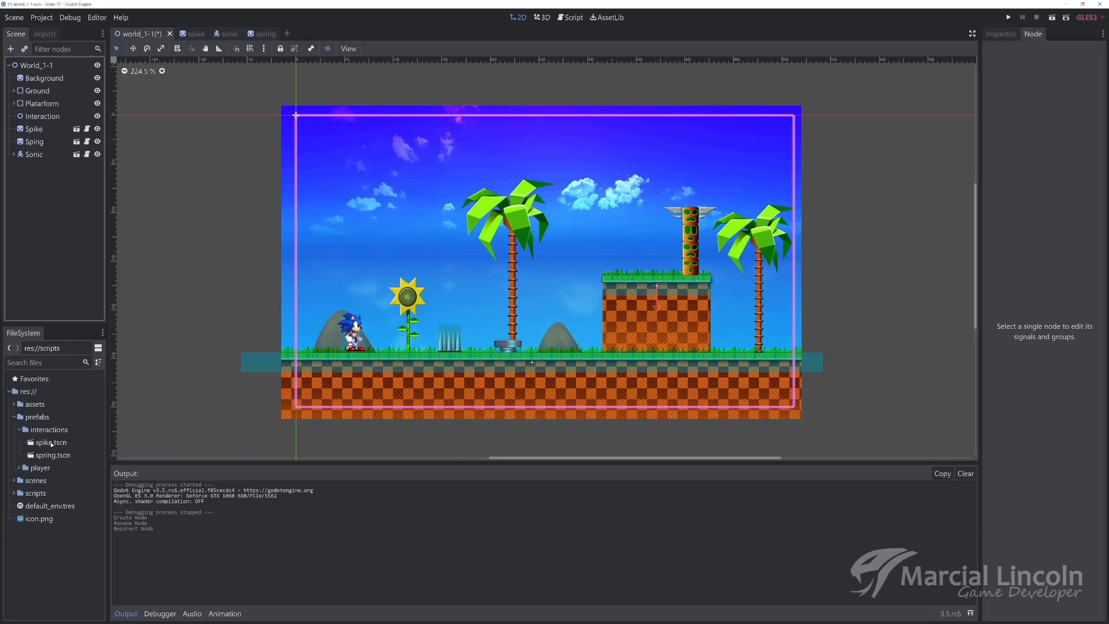
# Delete the Spike and Sping nodes from the level.
pyautogui.click(33, 129)
pyautogui.keyDown('shift'); pyautogui.click(41, 142); pyautogui.keyUp('shift')
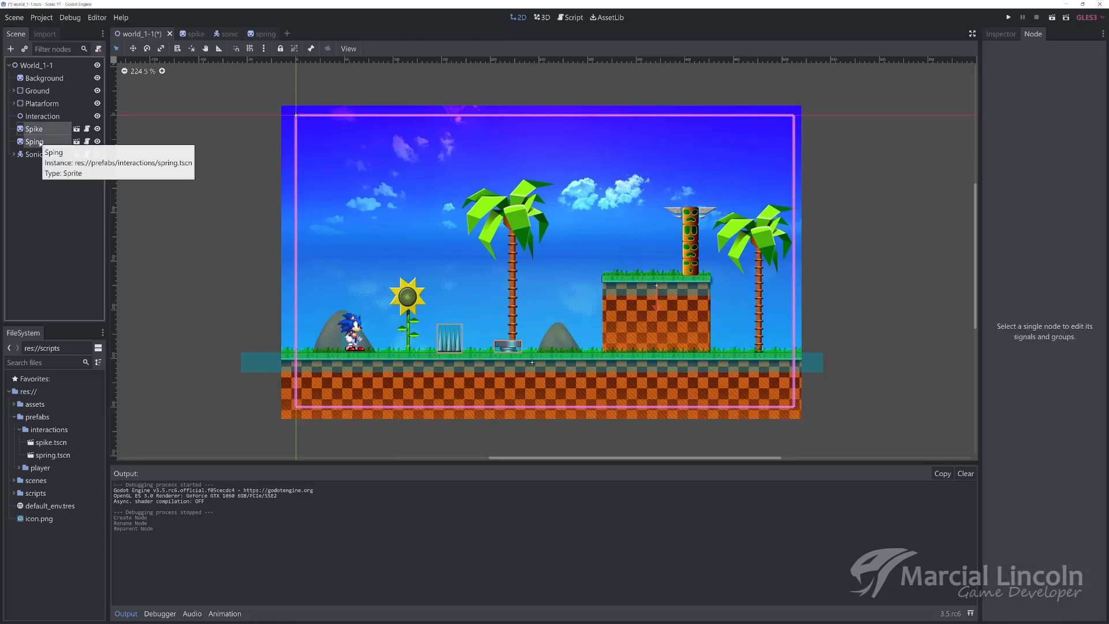
pyautogui.press('Delete')
pyautogui.click(528, 324)
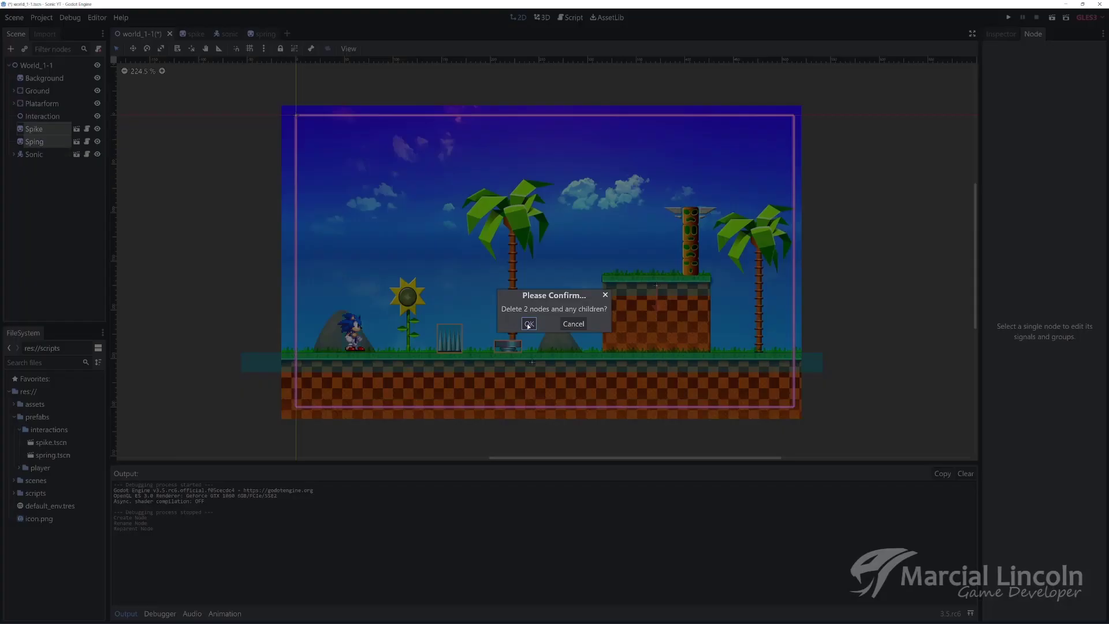
pyautogui.click(56, 118)
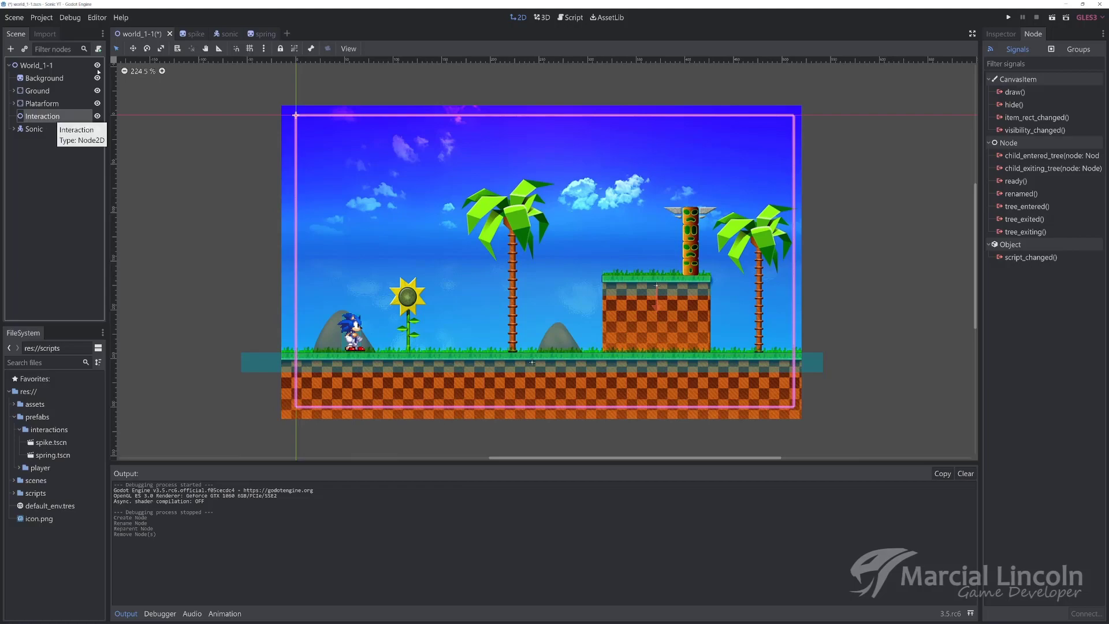
# Attach a new script to Interaction in the res://scripts folder, named lowercase interaction.gd.
pyautogui.click(98, 50)
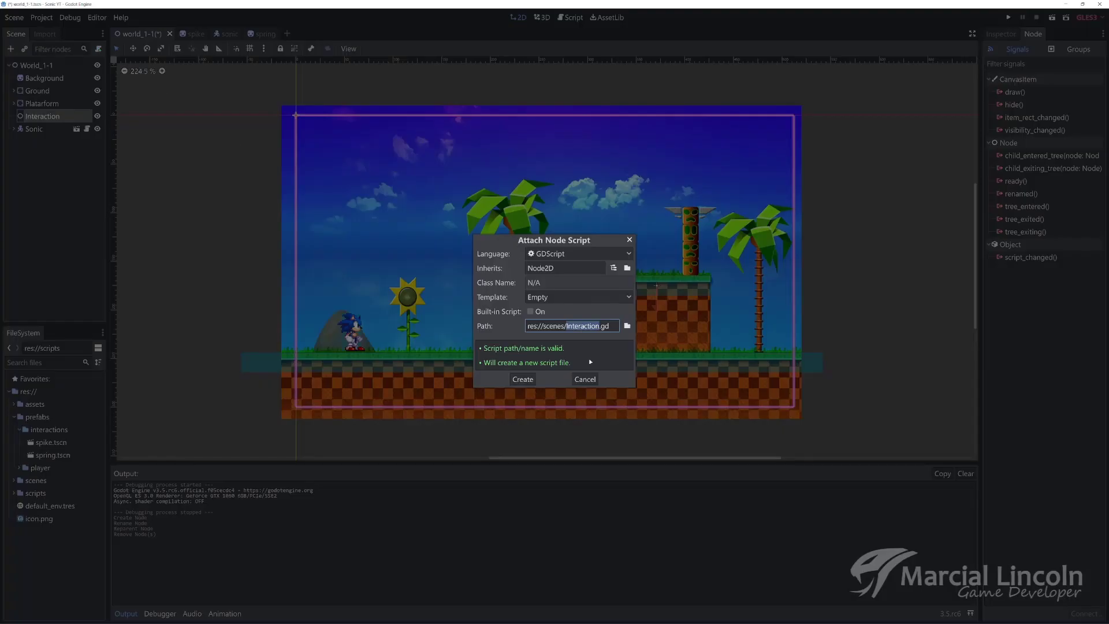
pyautogui.click(627, 326)
pyautogui.click(168, 94)
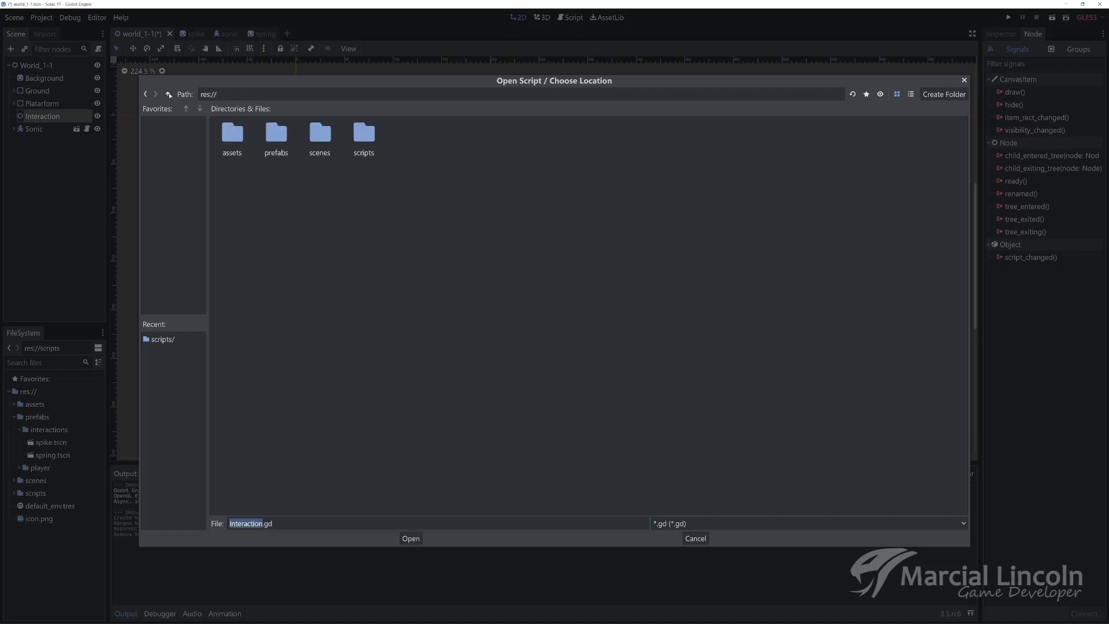
pyautogui.doubleClick(370, 140)
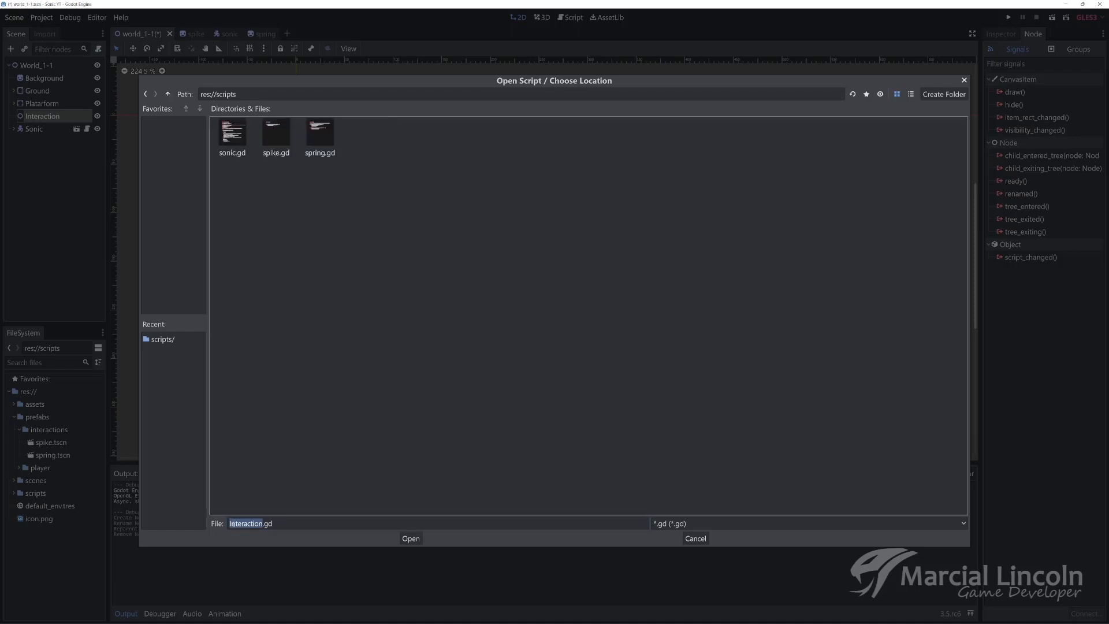
pyautogui.click(278, 523)
pyautogui.press('Home')
pyautogui.press('Delete')
pyautogui.press('Delete')
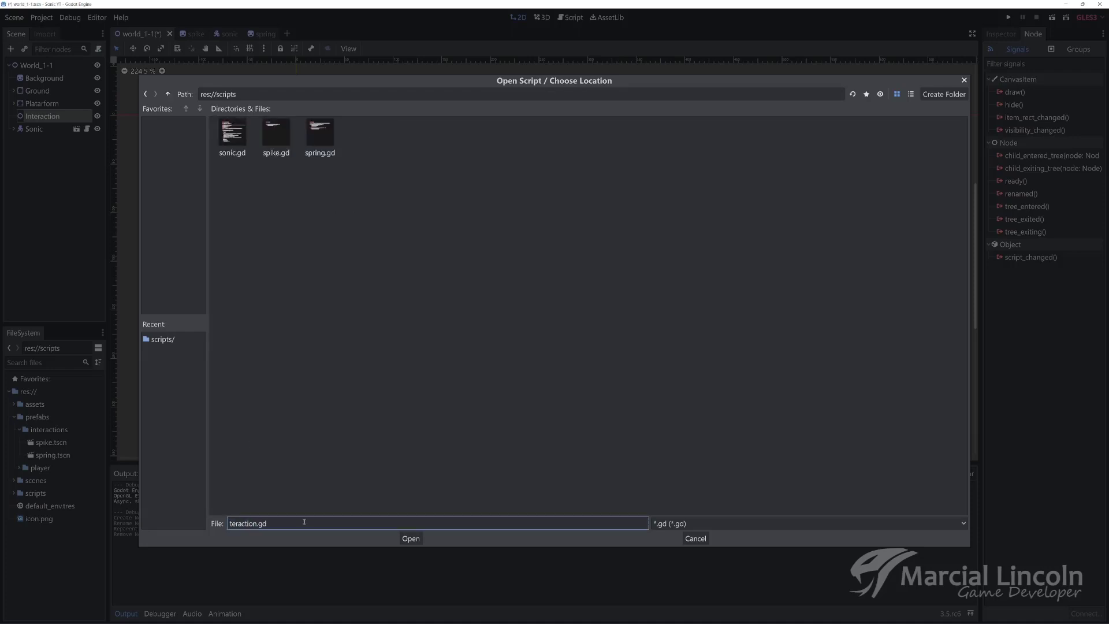
pyautogui.write('in')
pyautogui.click(411, 538)
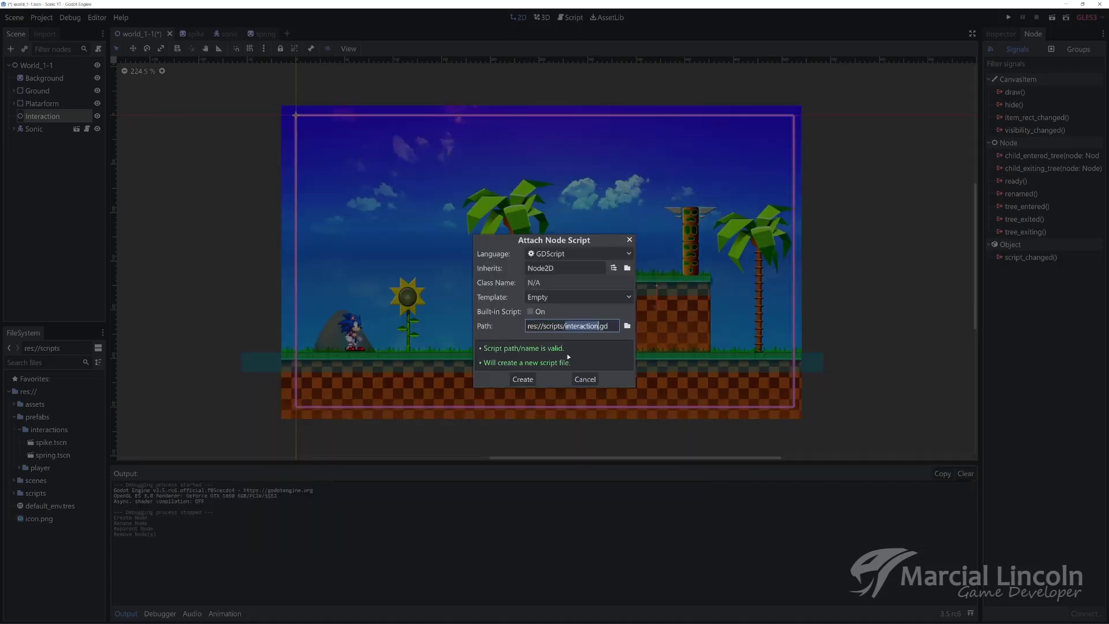
pyautogui.click(523, 380)
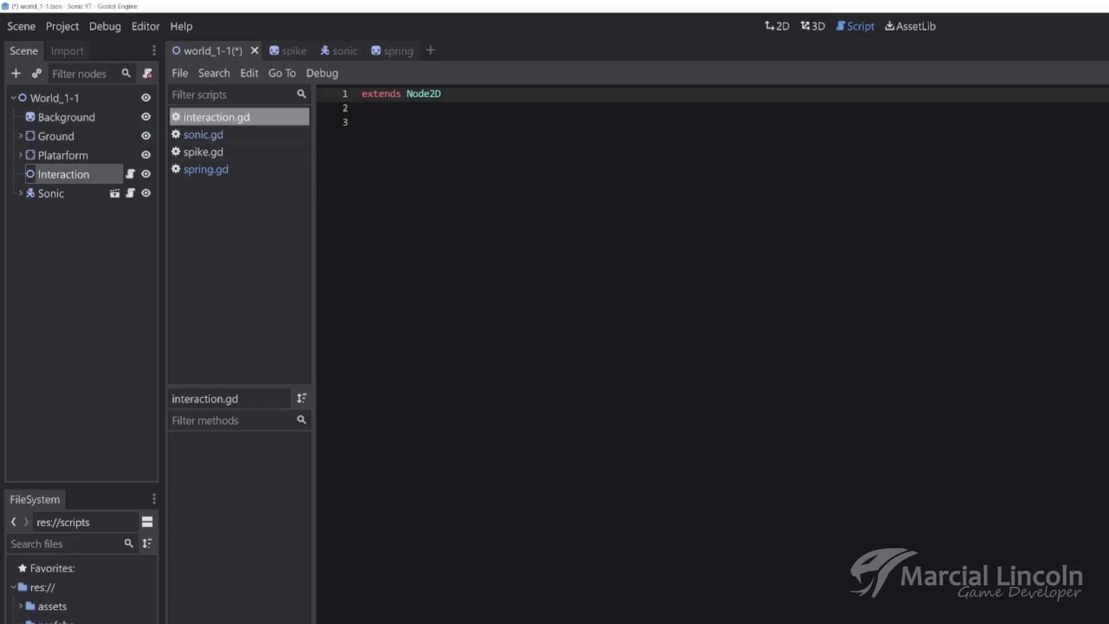
# Add a tool line above extends Node2D at the top of interaction.gd.
pyautogui.click(777, 26)
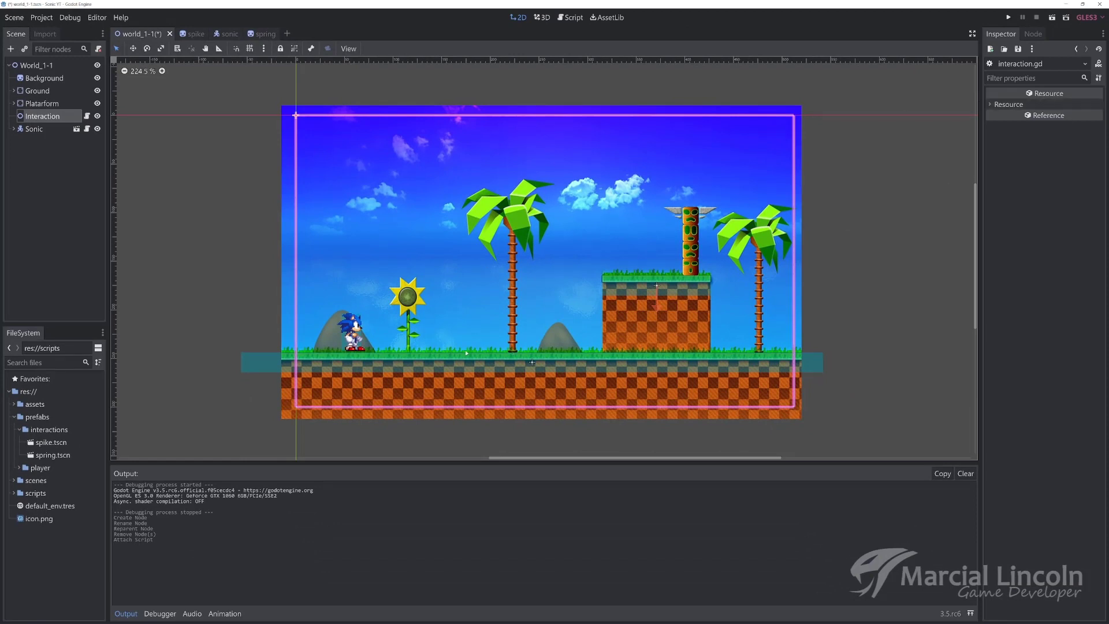
pyautogui.click(571, 17)
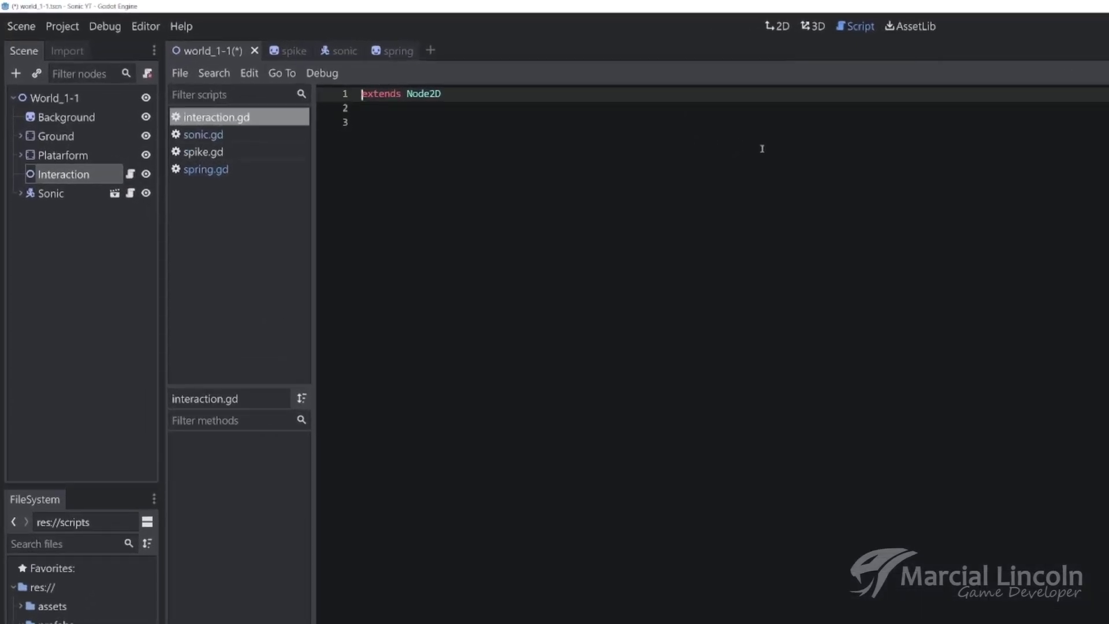
pyautogui.press('Return')
pyautogui.press('Up')
pyautogui.write('tool')
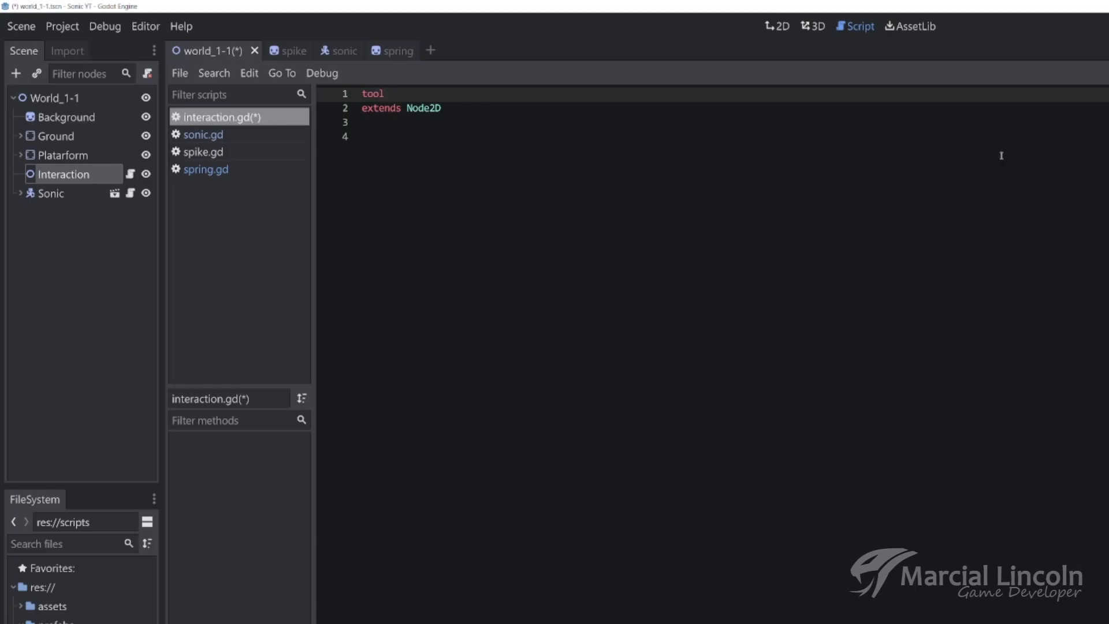
pyautogui.hotkey('ctrl', 'F1')
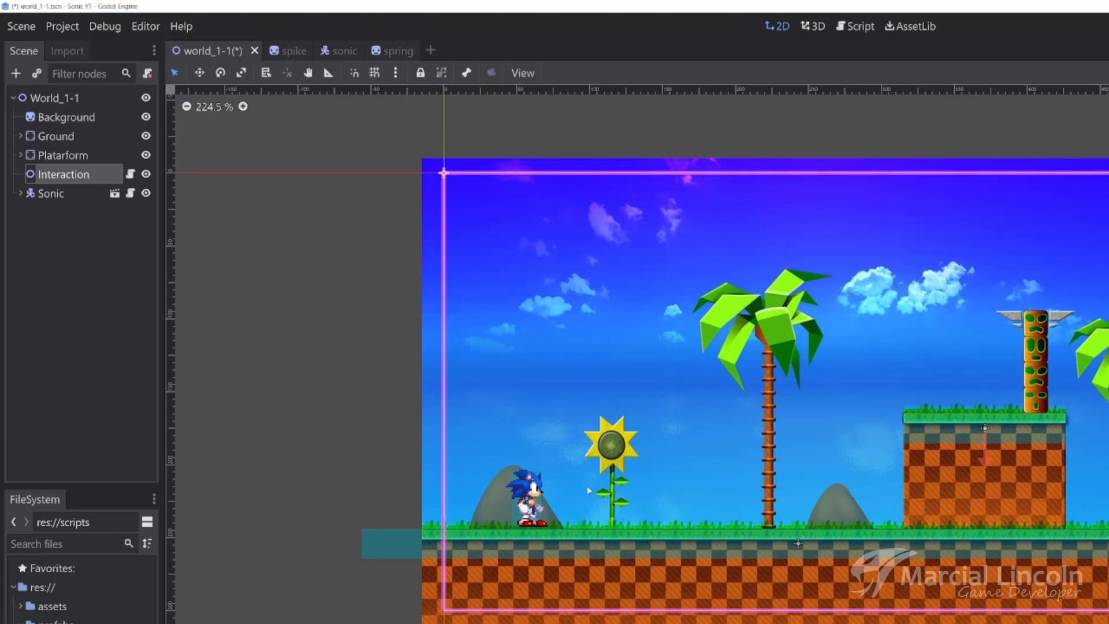
pyautogui.click(854, 26)
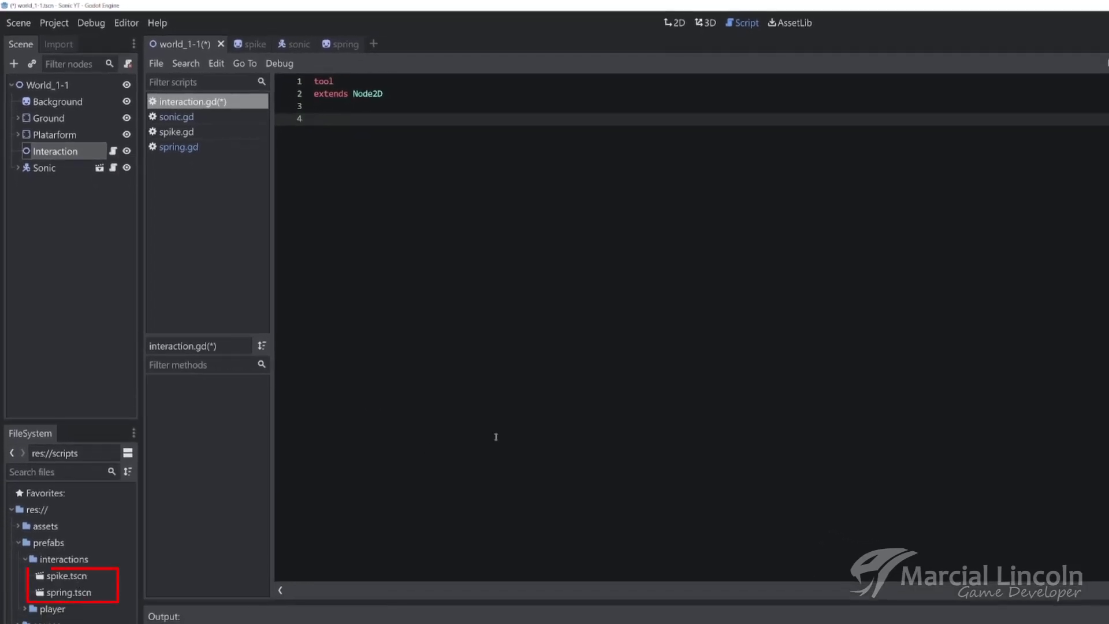
# Add const SPIKE = preload() with spike.tscn dragged from FileSystem.
pyautogui.write('var S')
pyautogui.press('BackSpace')
pyautogui.press('BackSpace')
pyautogui.press('BackSpace')
pyautogui.write('cosnt')
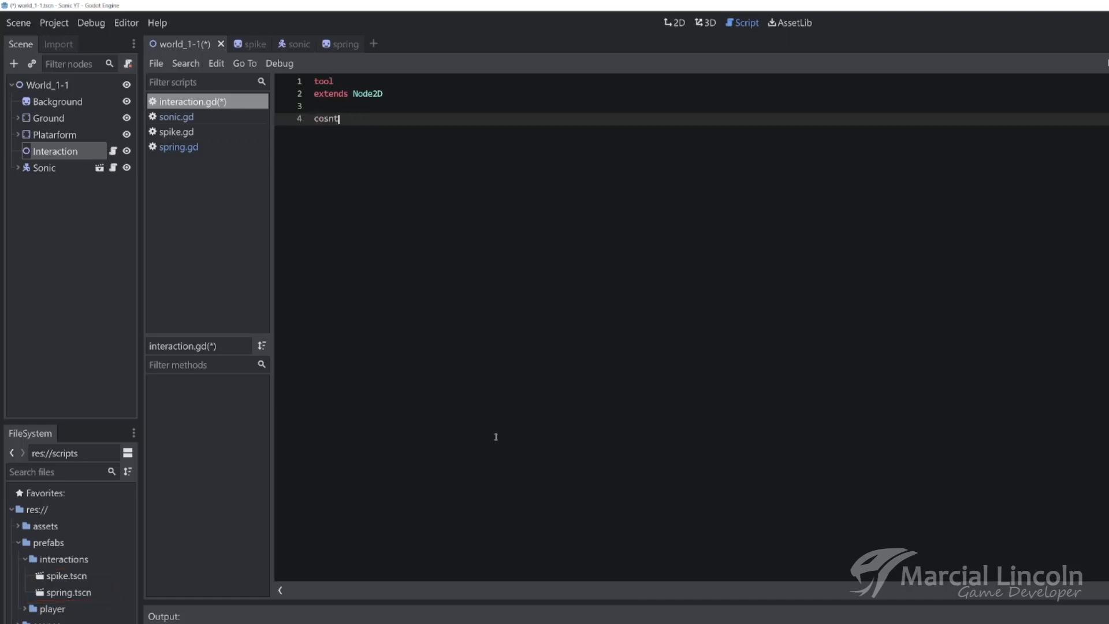
pyautogui.press('BackSpace')
pyautogui.press('BackSpace')
pyautogui.press('BackSpace')
pyautogui.write('nt')
pyautogui.press('BackSpace')
pyautogui.press('BackSpace')
pyautogui.write('nst ')
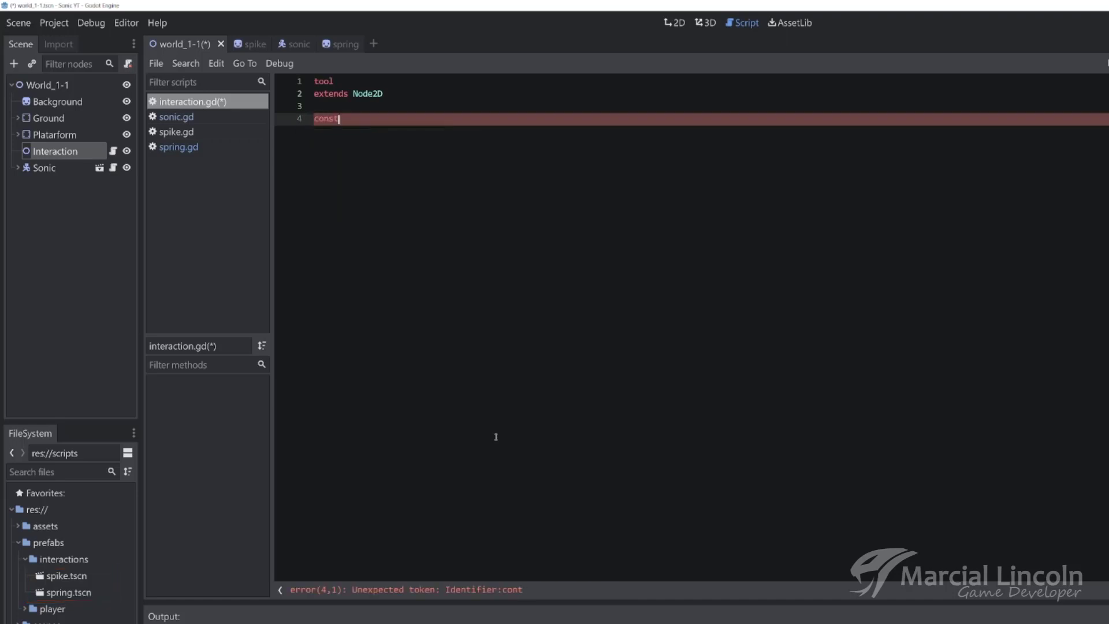
pyautogui.write('SPIKE ')
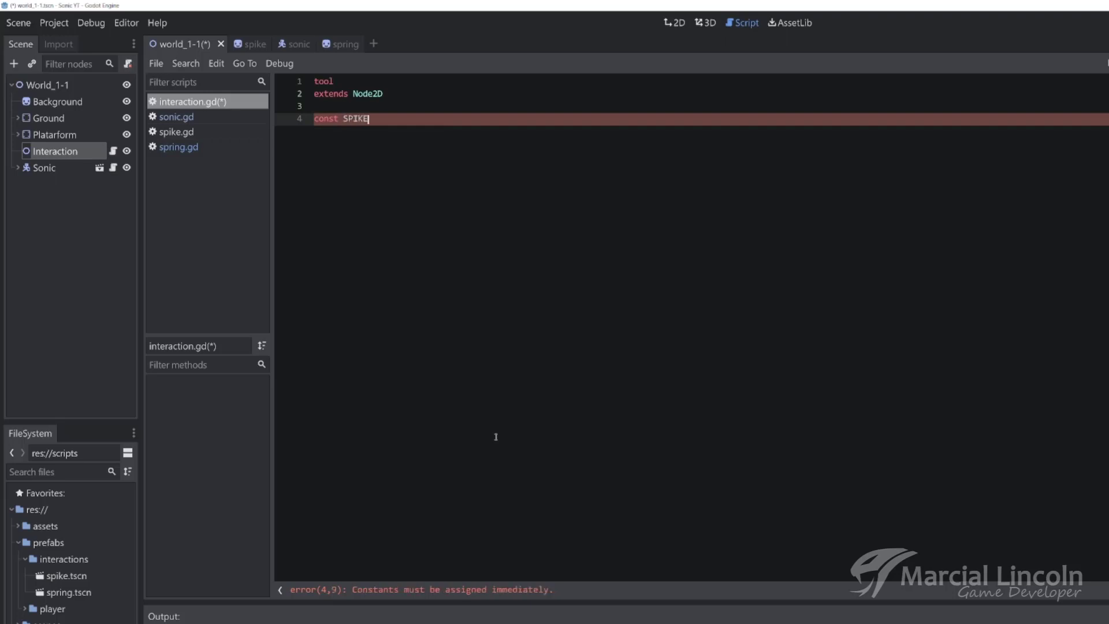
pyautogui.write('= prel')
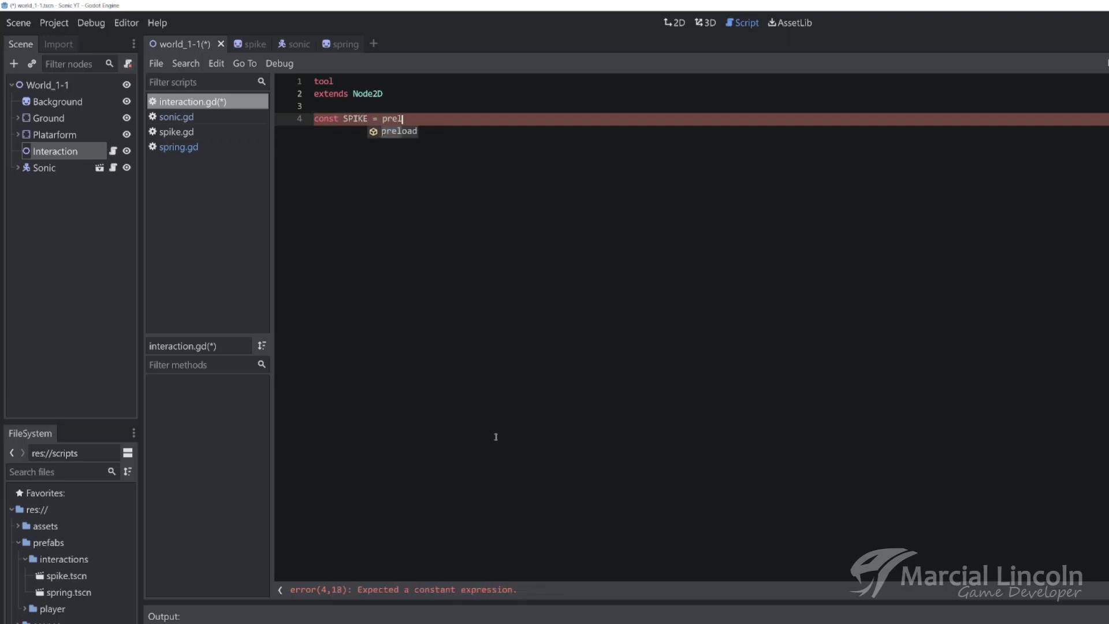
pyautogui.write('oad(')
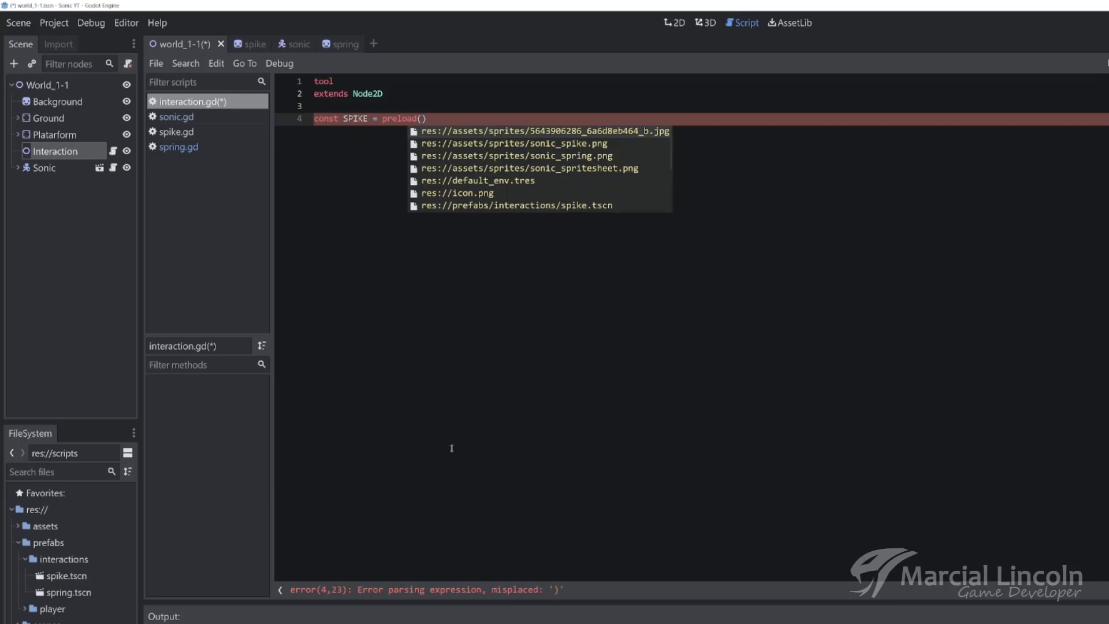
pyautogui.moveTo(72, 572); pyautogui.dragTo(423, 121)
pyautogui.click(632, 118)
pyautogui.press('Return')
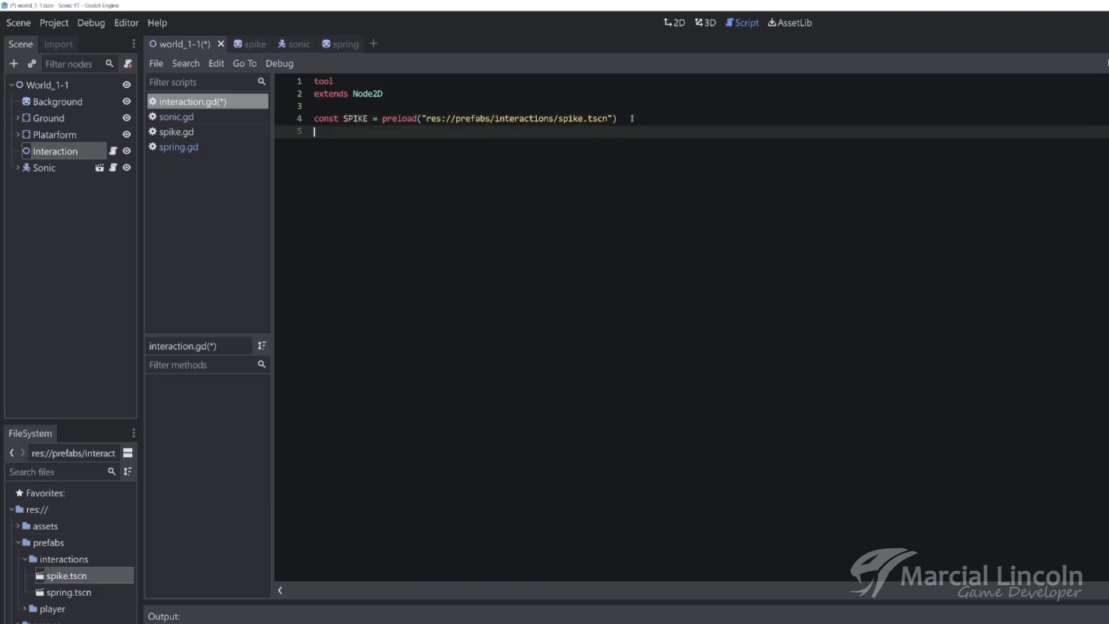
# Add const SPRING preloading spring.tscn on the next line.
pyautogui.write('const ')
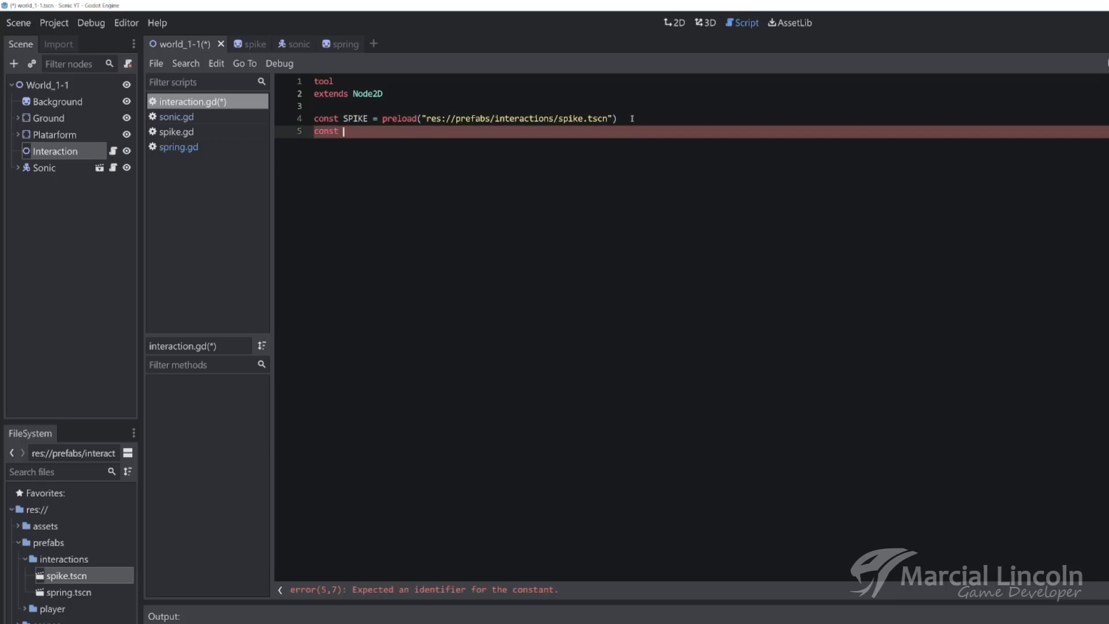
pyautogui.write('SPRING ')
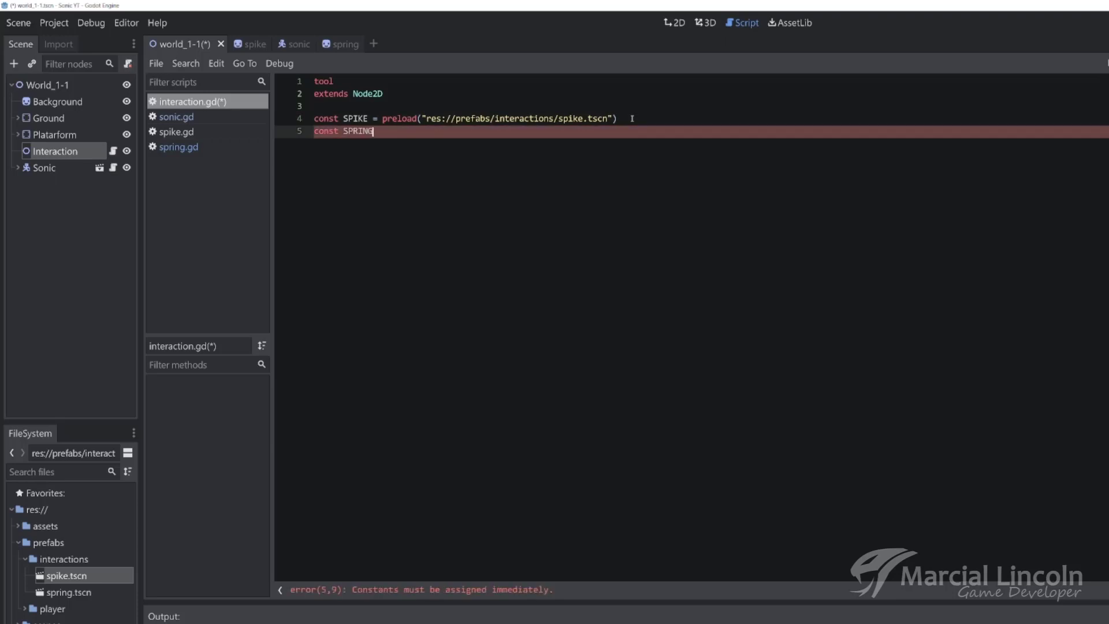
pyautogui.write('= preload')
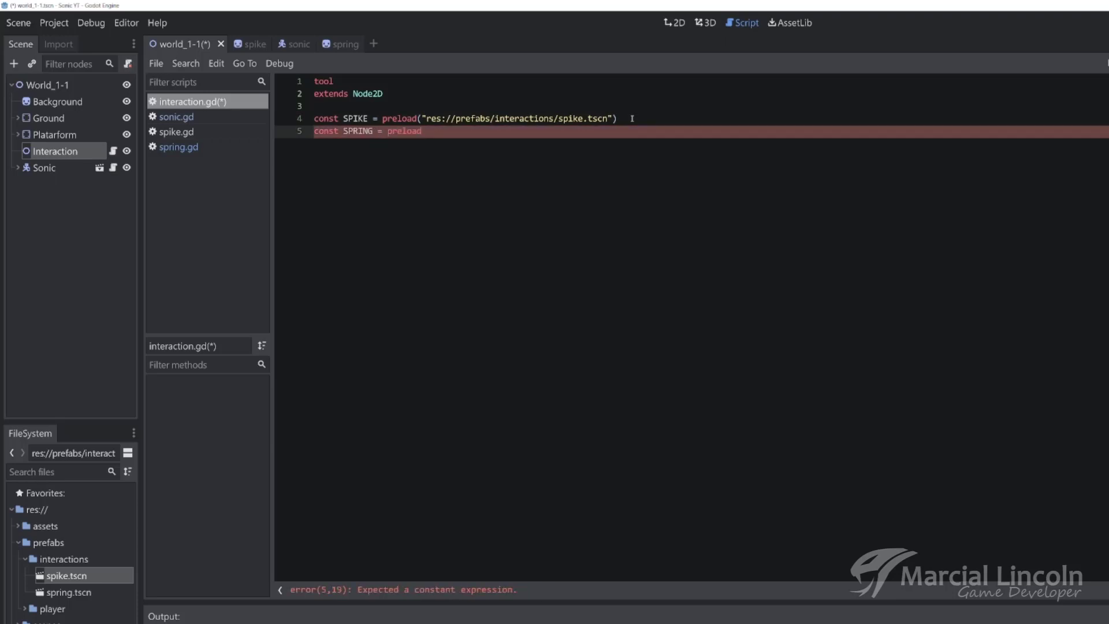
pyautogui.write('(')
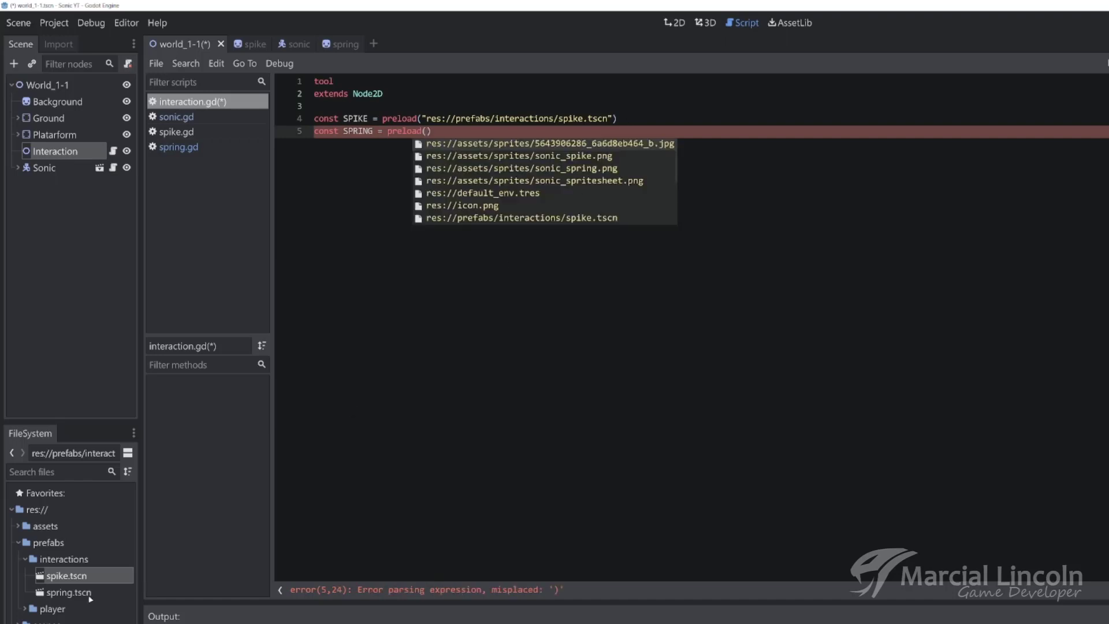
pyautogui.moveTo(90, 599); pyautogui.dragTo(428, 132)
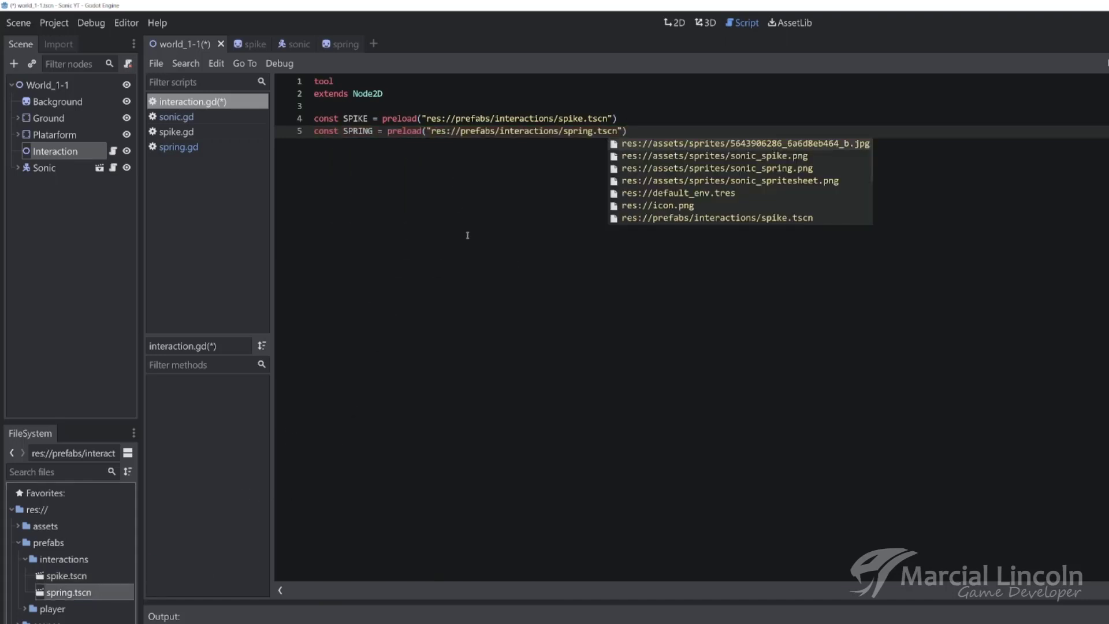
pyautogui.click(628, 132)
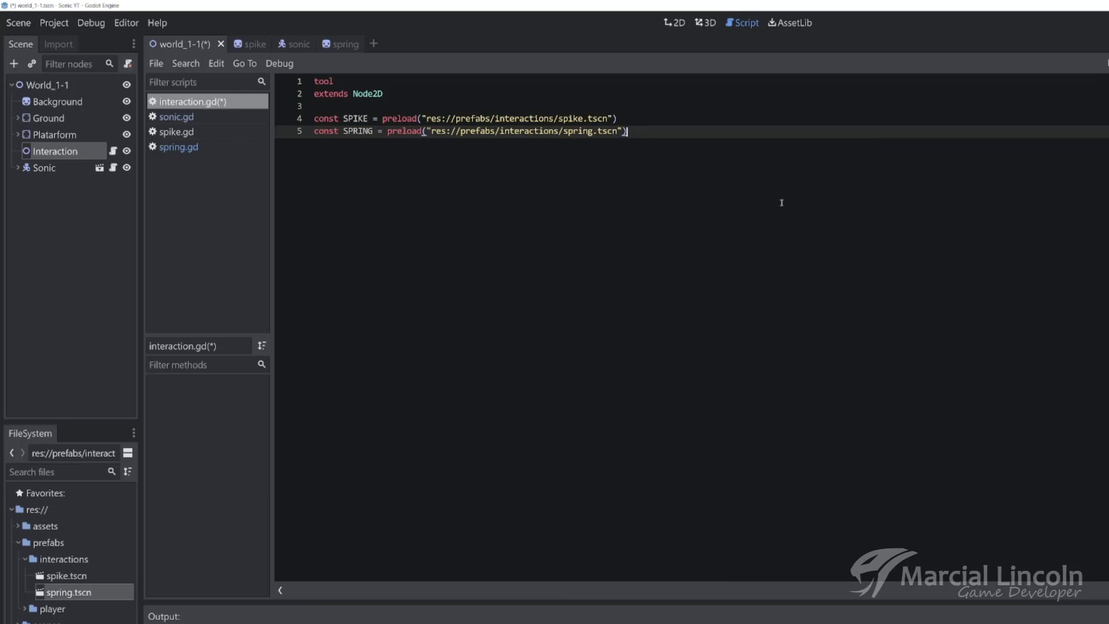
pyautogui.press('Return')
pyautogui.press('Return')
# Write export(String, "Spike", "Spring") var interaction = "Spring" setget _set_interaction on line 7.
pyautogui.write('export')
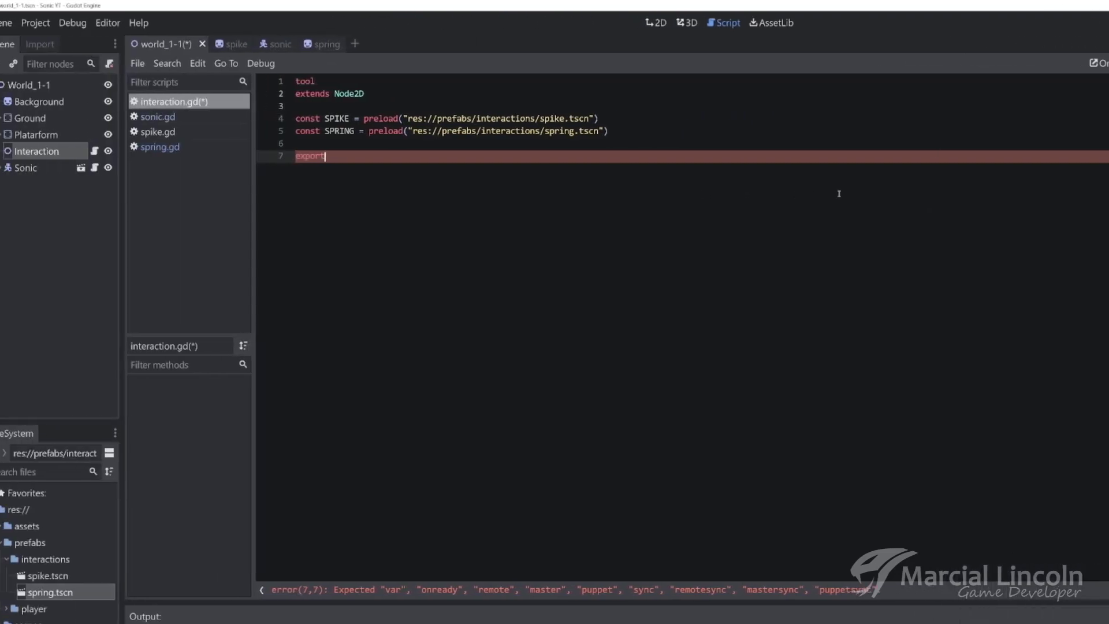
pyautogui.write('(String')
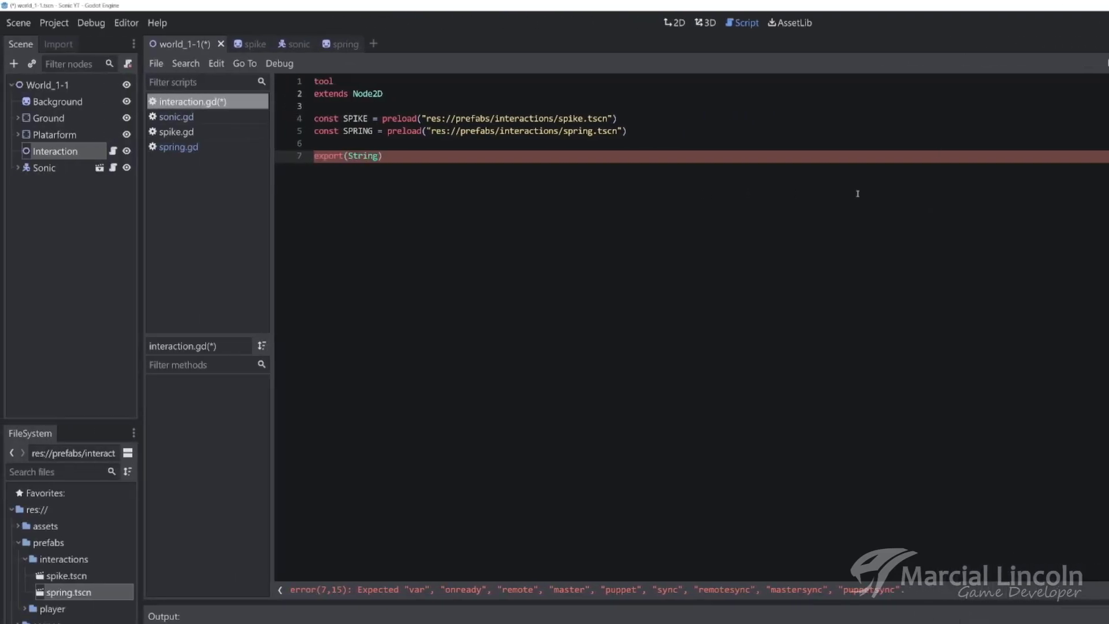
pyautogui.write(', "Sp')
pyautogui.write('ike"')
pyautogui.write(', ')
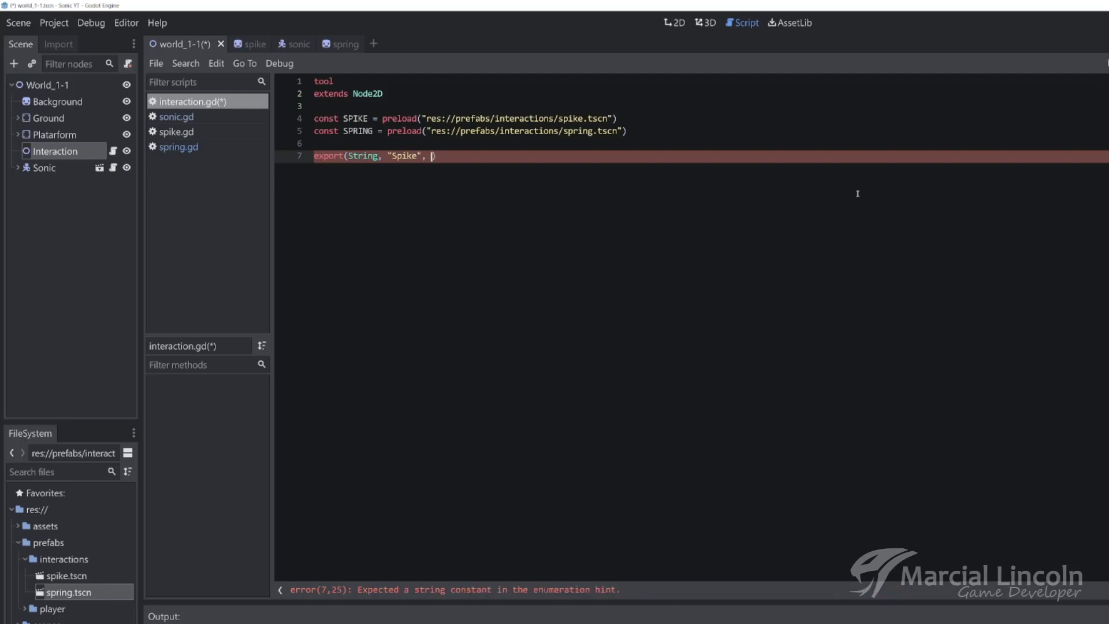
pyautogui.write('"Spring")')
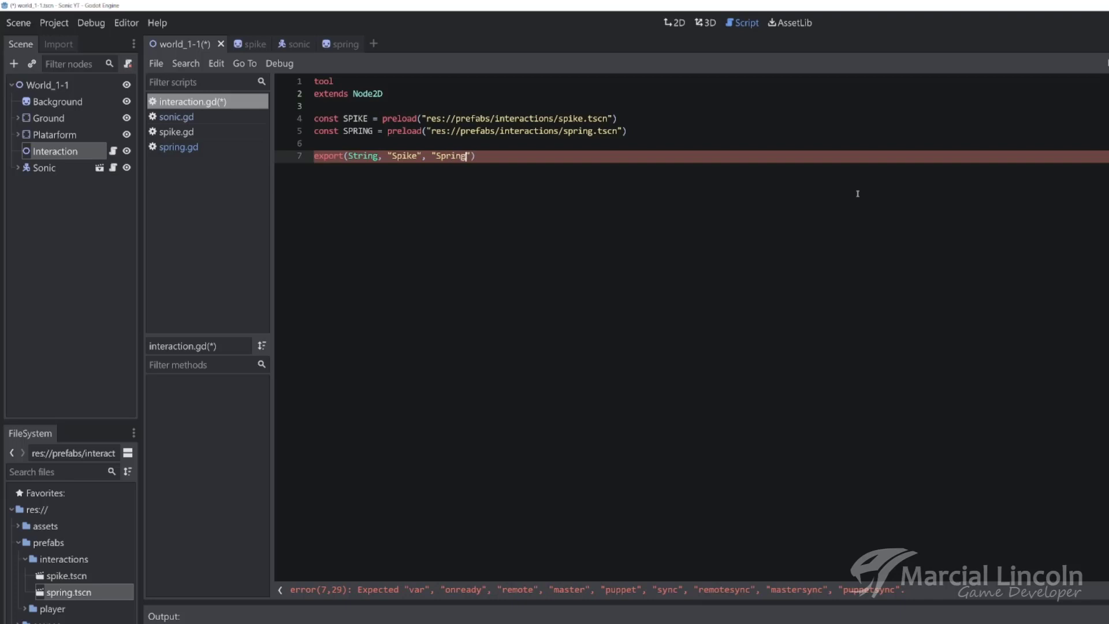
pyautogui.write(' var')
pyautogui.write(' interaction ')
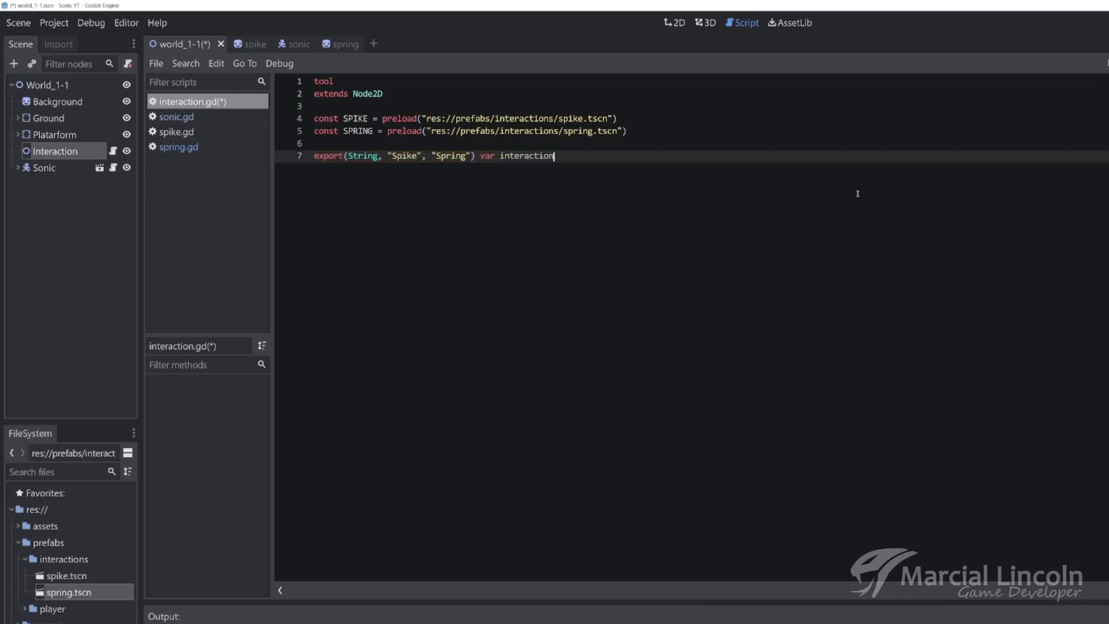
pyautogui.write('= ')
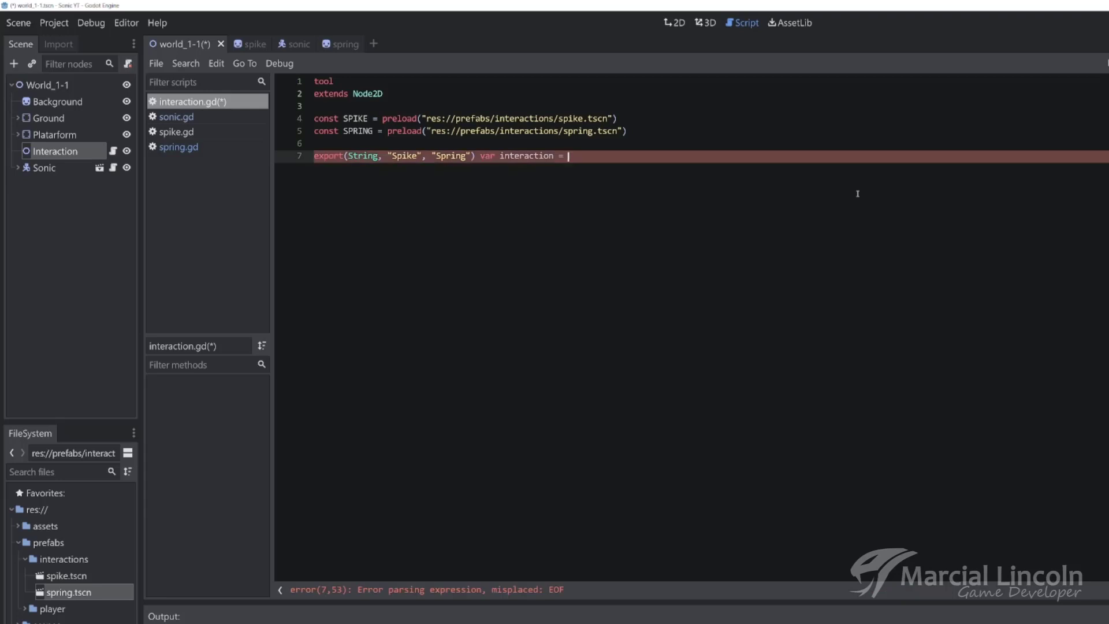
pyautogui.write('"Spring"')
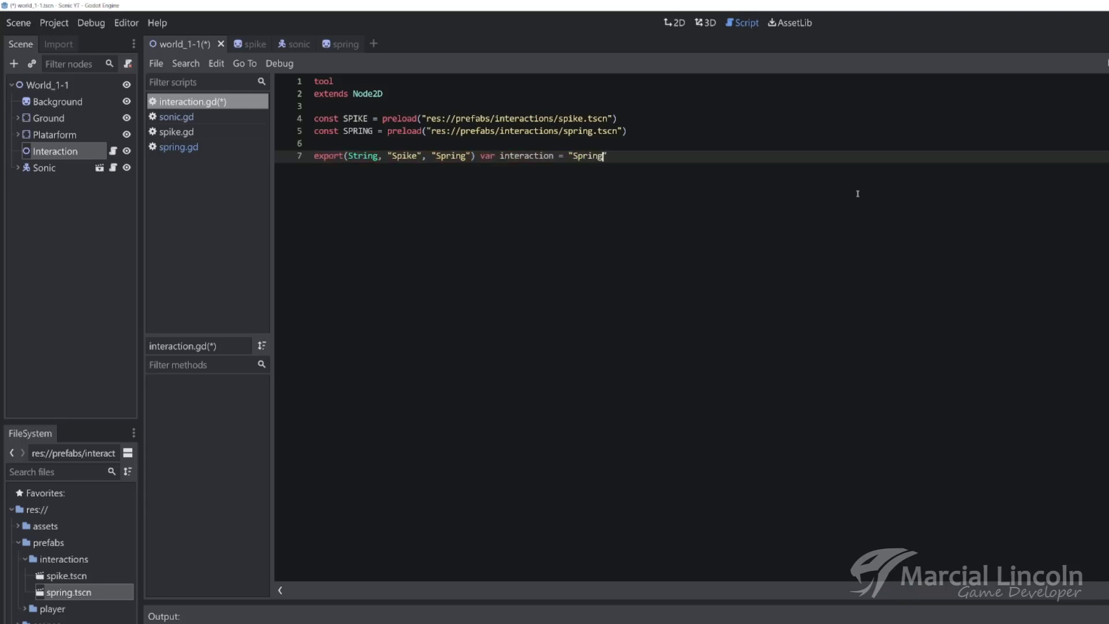
pyautogui.write(' set')
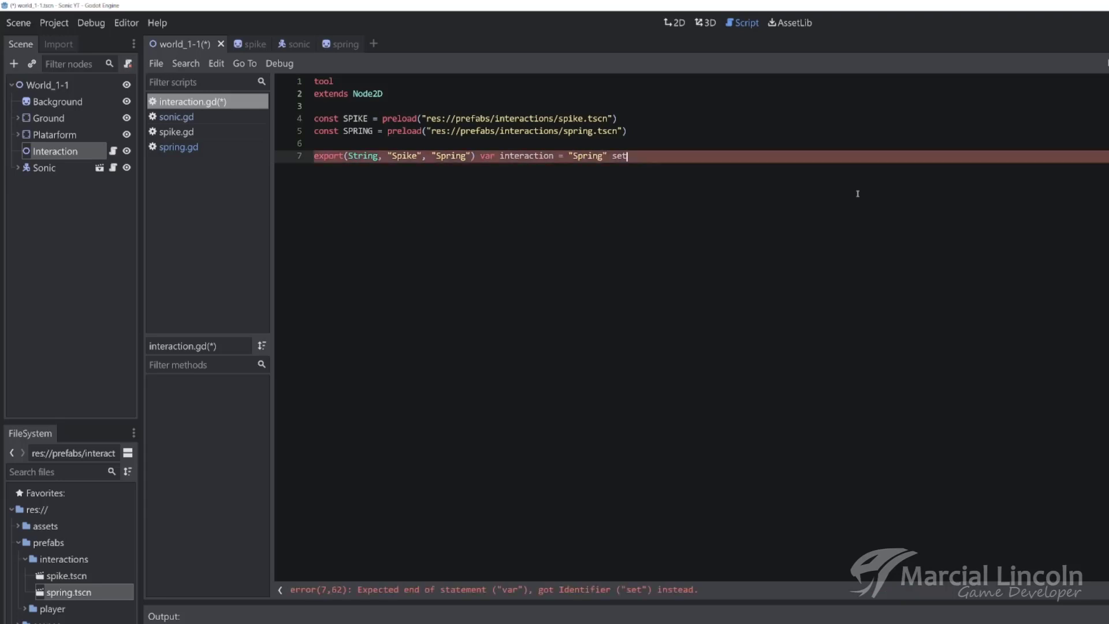
pyautogui.press('BackSpace')
pyautogui.press('BackSpace')
pyautogui.write('etget ')
pyautogui.write('_')
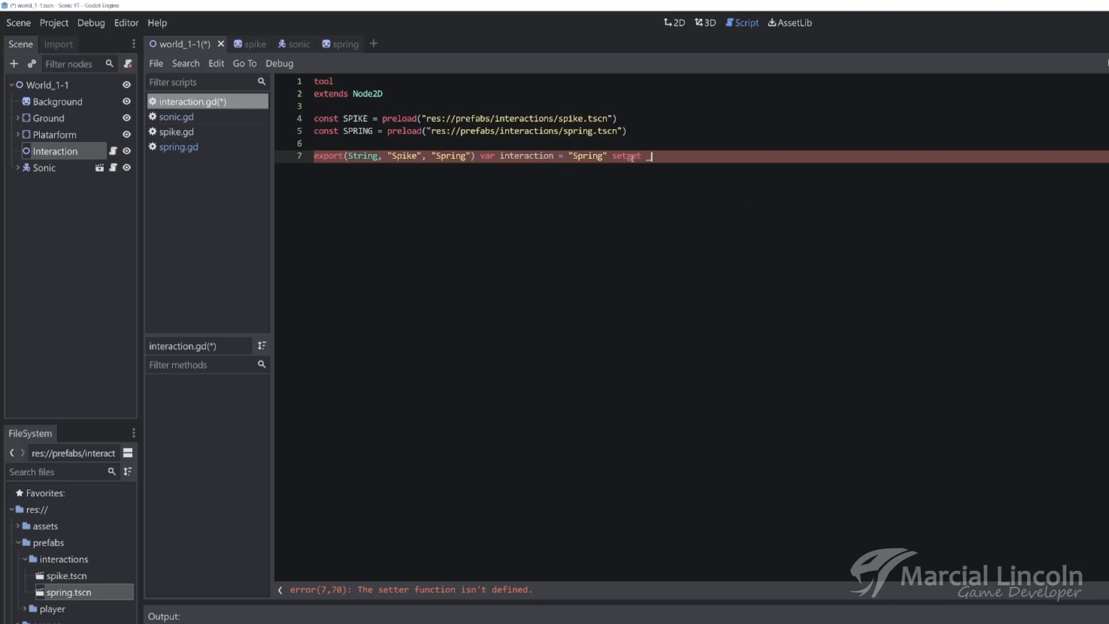
pyautogui.write('se')
pyautogui.write('t_intera')
pyautogui.write('ction')
pyautogui.press('Return')
pyautogui.press('Return')
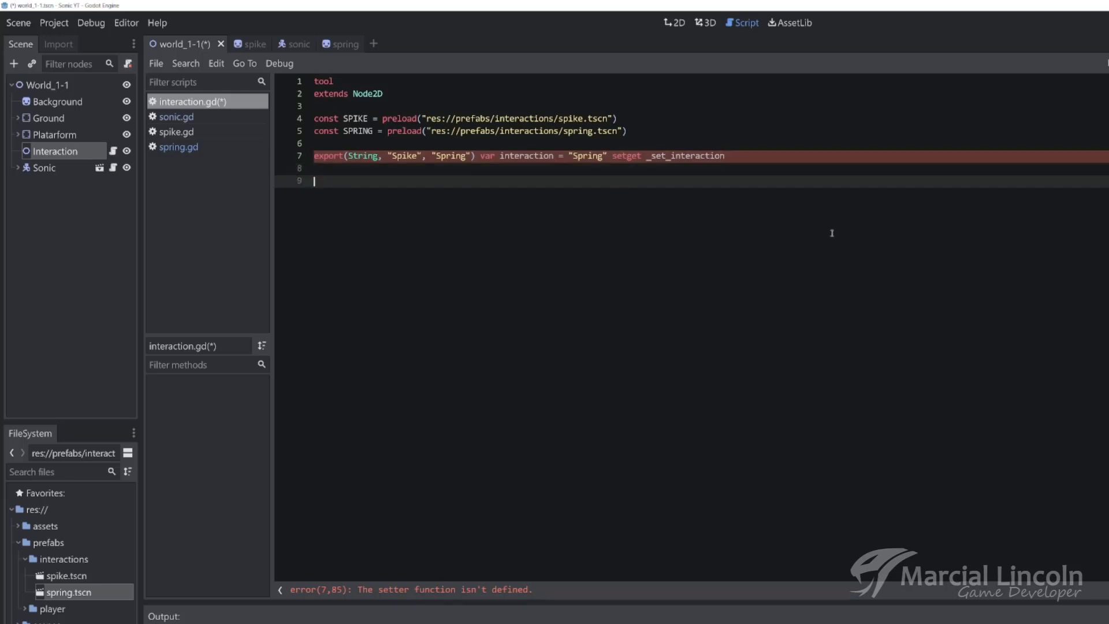
pyautogui.press('Return')
# Write func _set_interaction(value: String) -> void: with body interaction = value, then save.
pyautogui.write('func _set')
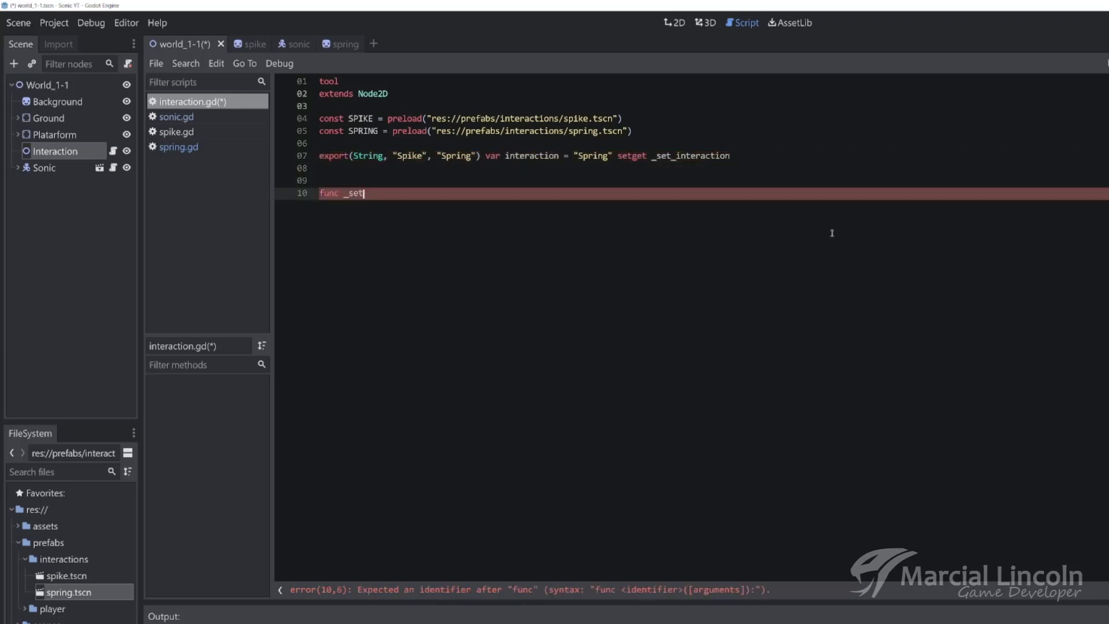
pyautogui.write('_int')
pyautogui.write('era')
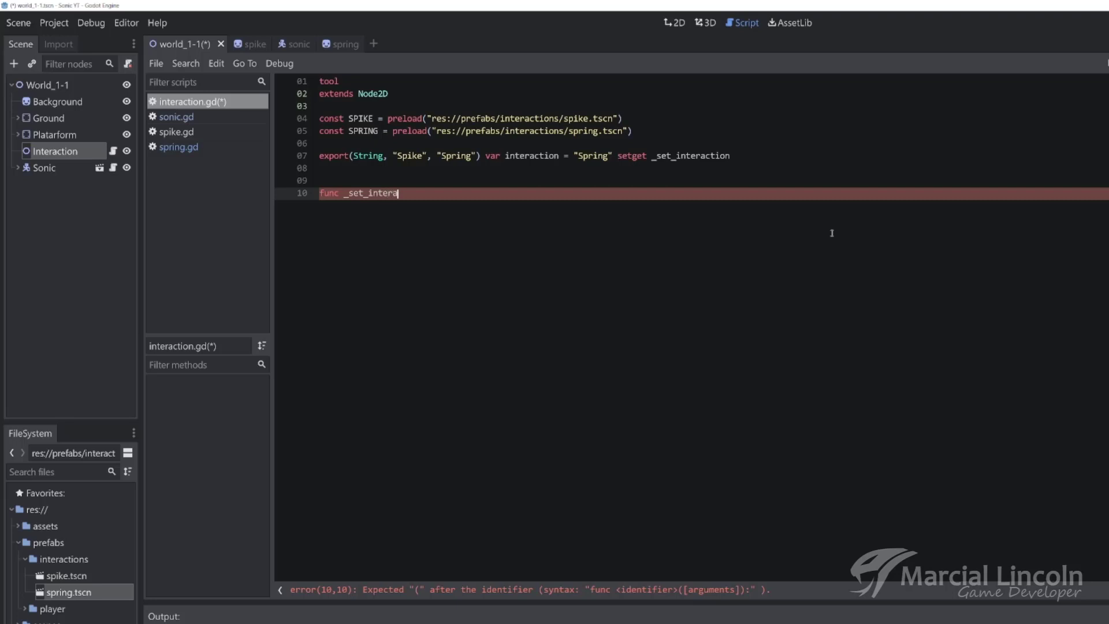
pyautogui.write('ction()')
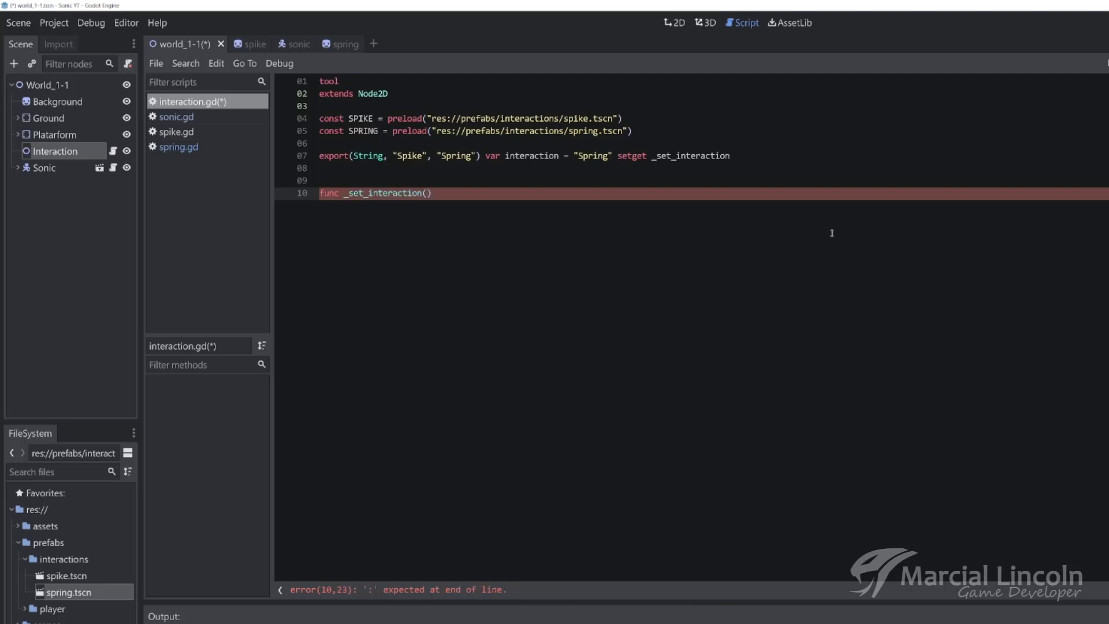
pyautogui.write('value: ')
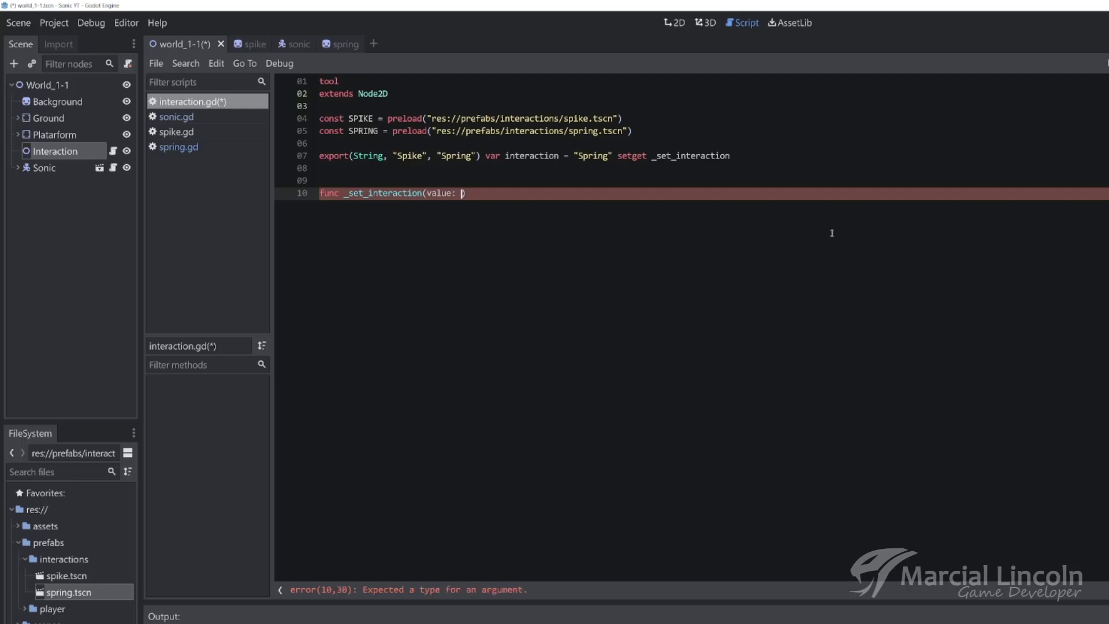
pyautogui.write('String')
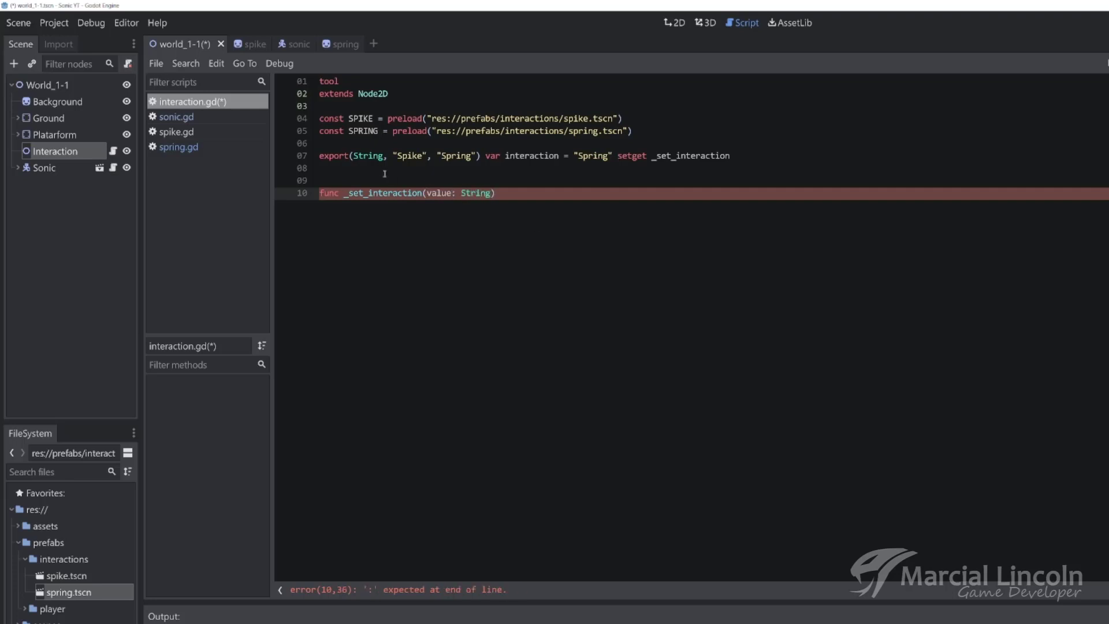
pyautogui.write(')')
pyautogui.write(' -> void:')
pyautogui.press('Return')
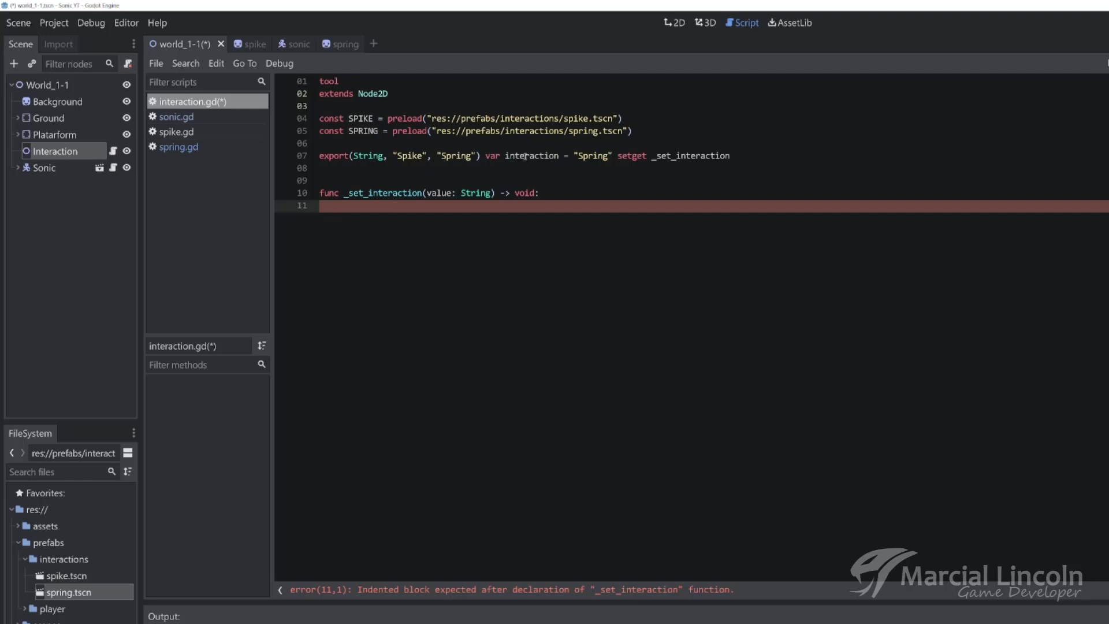
pyautogui.write('inte')
pyautogui.press('Return')
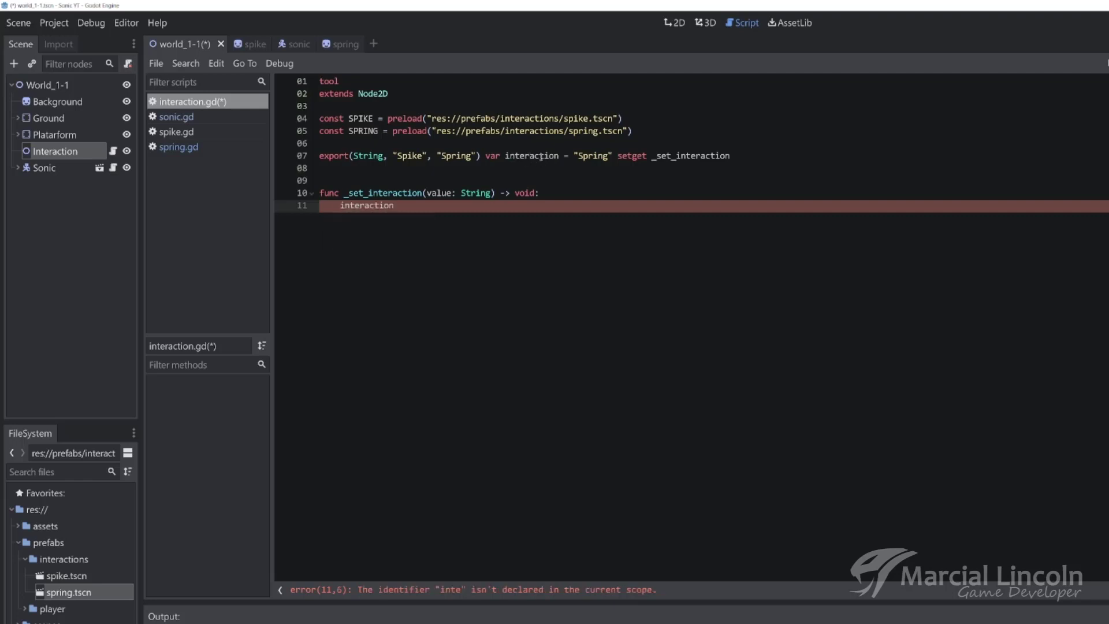
pyautogui.write(' = va')
pyautogui.press('Return')
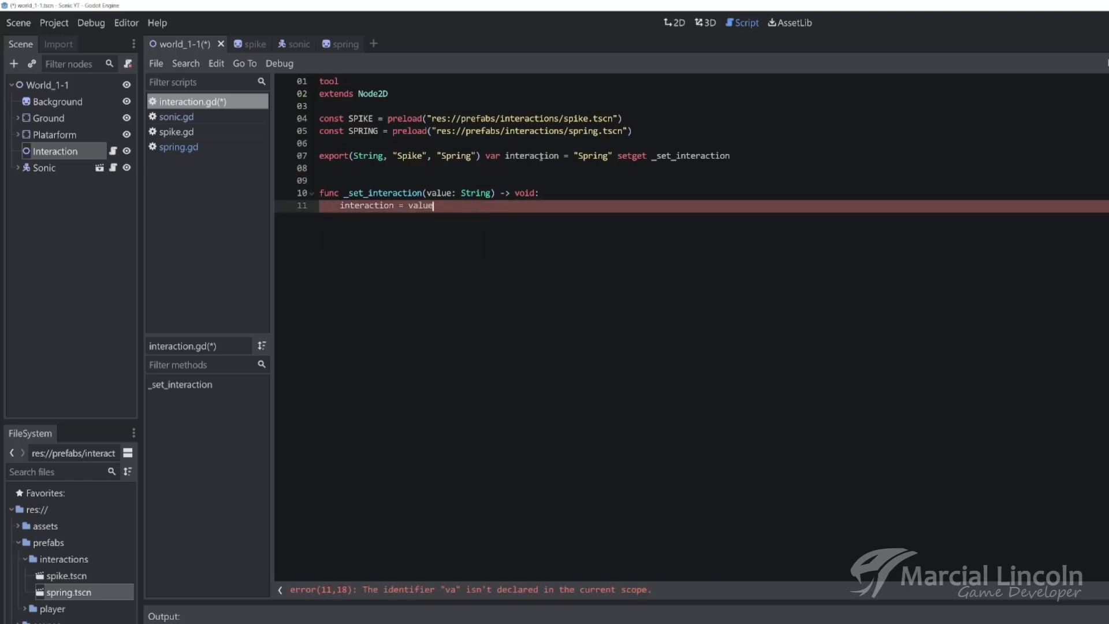
pyautogui.hotkey('ctrl', 's')
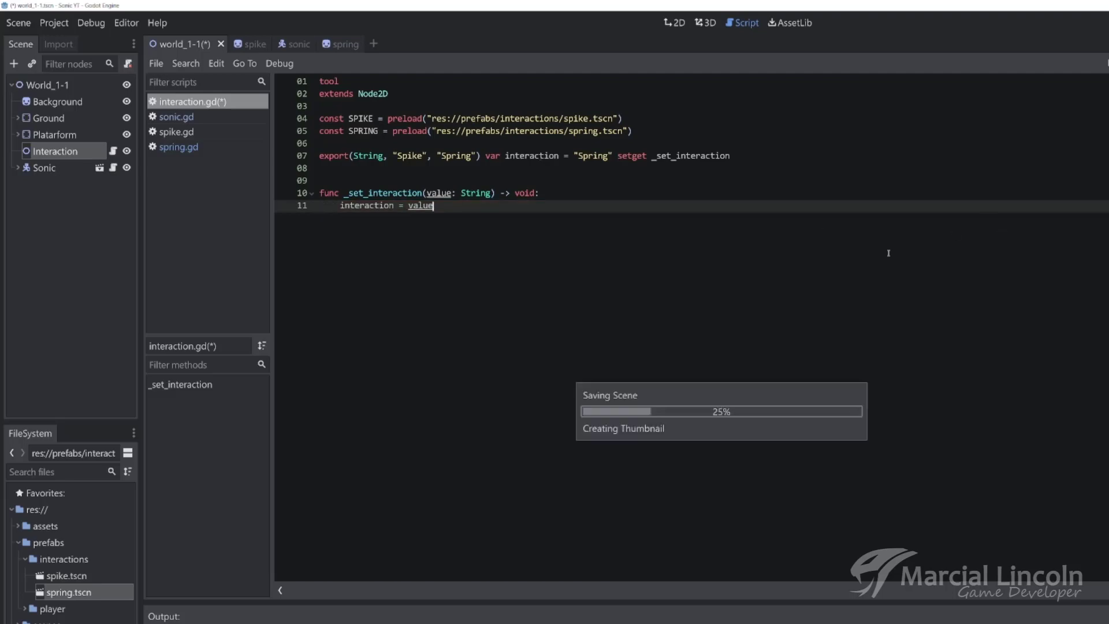
# Choose Spike for the Interaction node's Interaction property in the Inspector.
pyautogui.click(68, 153)
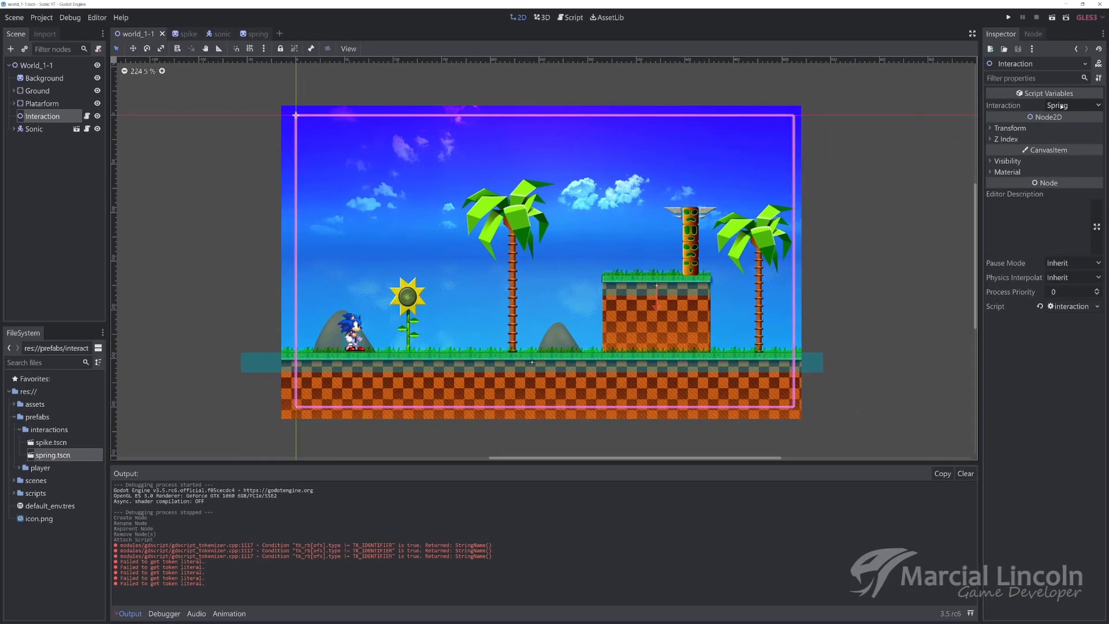
pyautogui.click(1063, 105)
pyautogui.click(1062, 121)
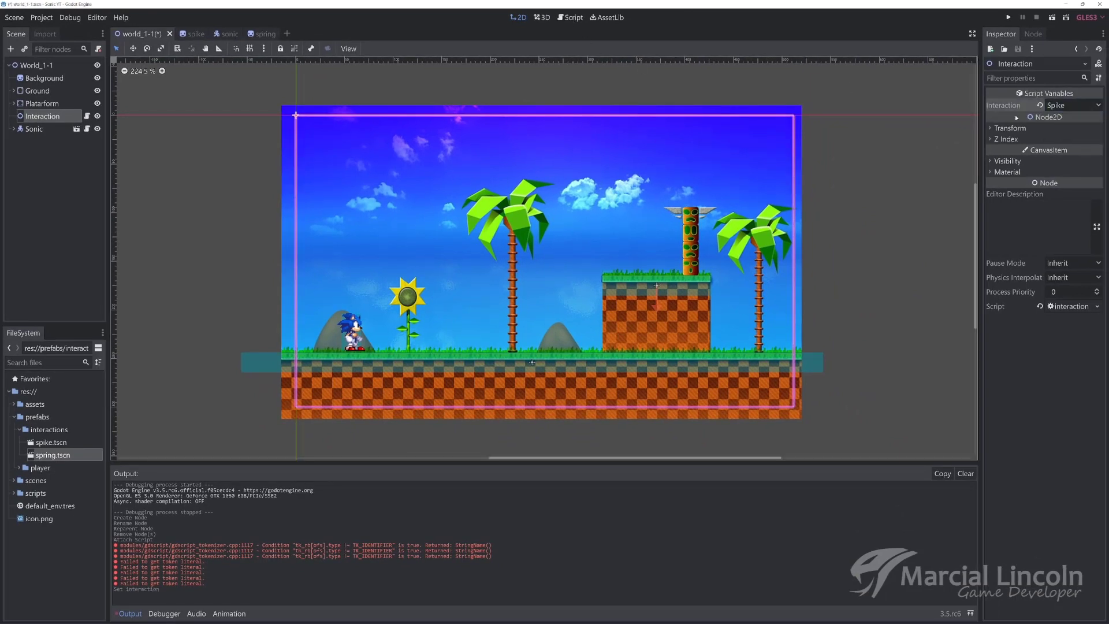
pyautogui.click(568, 17)
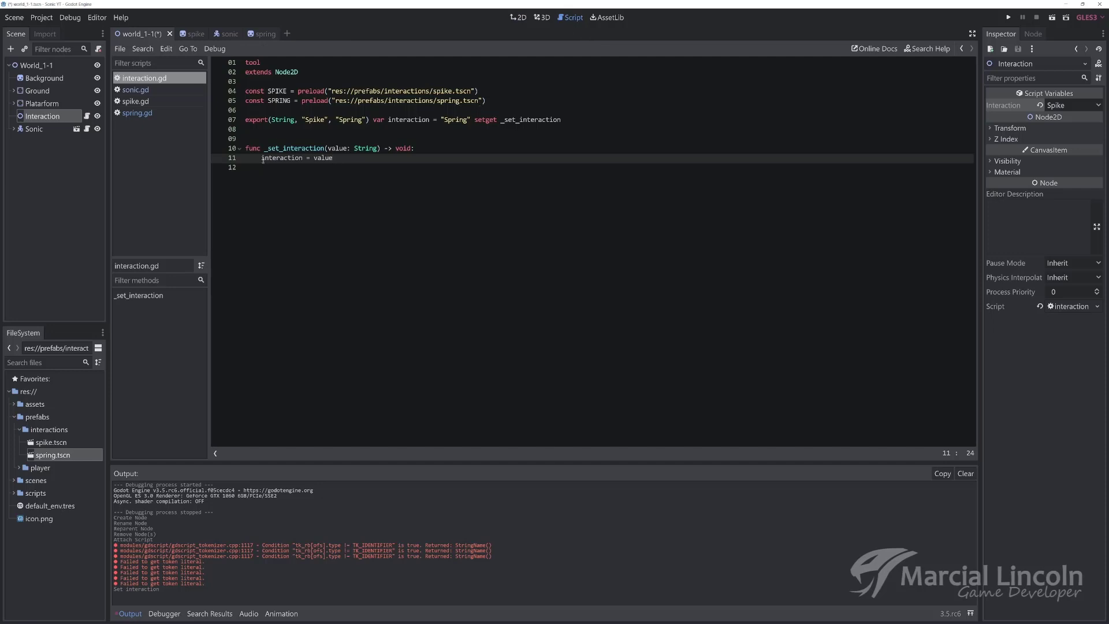
# Set the Interaction property back to Spring and view the 2D scene.
pyautogui.click(1057, 111)
pyautogui.click(1062, 133)
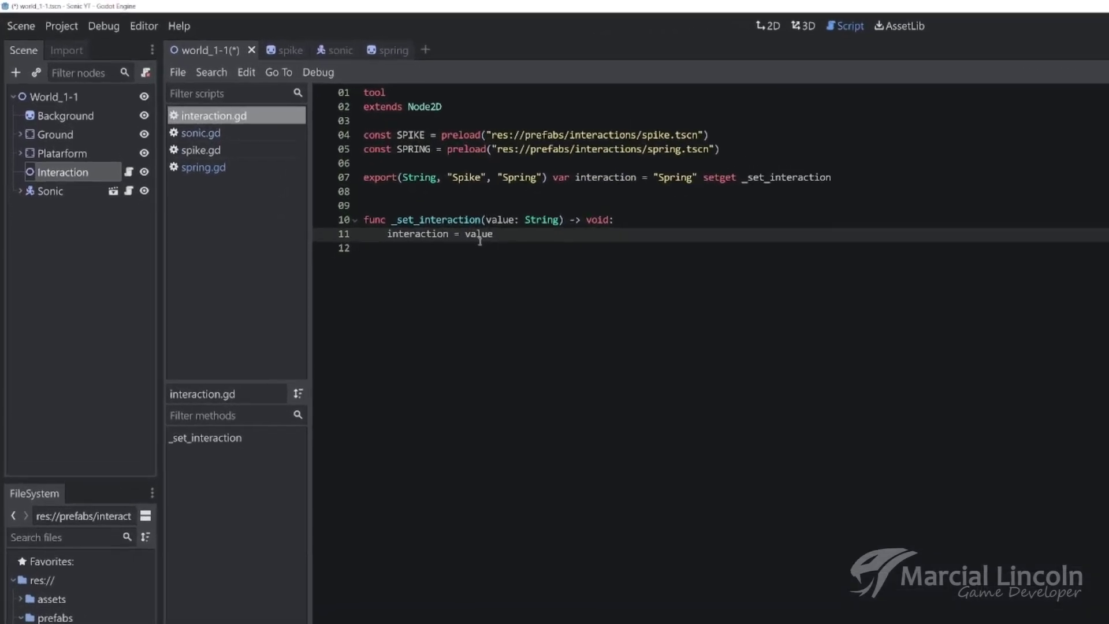
pyautogui.click(777, 26)
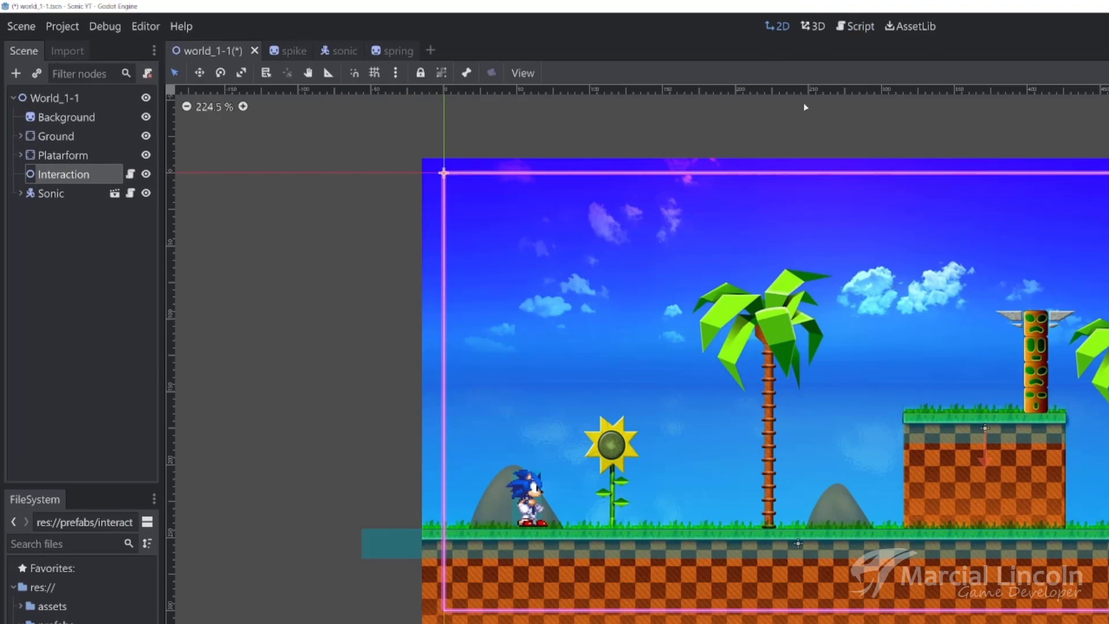
# Add an update() call after the value assignment in the _set_interaction setter.
pyautogui.click(855, 26)
pyautogui.press('Return')
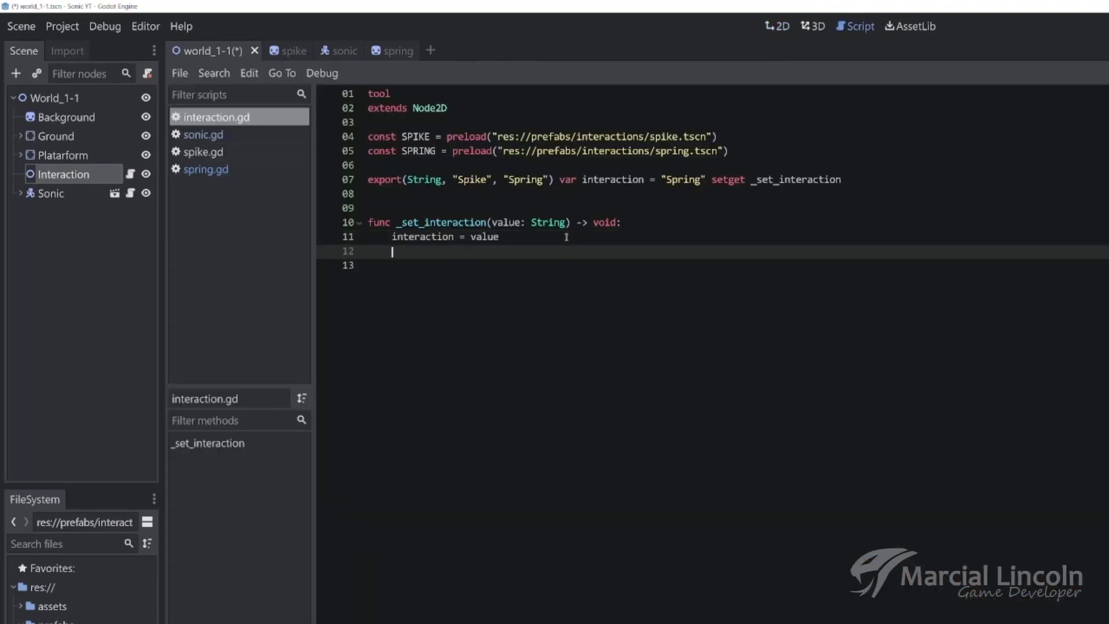
pyautogui.write('up')
pyautogui.press('Return')
pyautogui.press('Return')
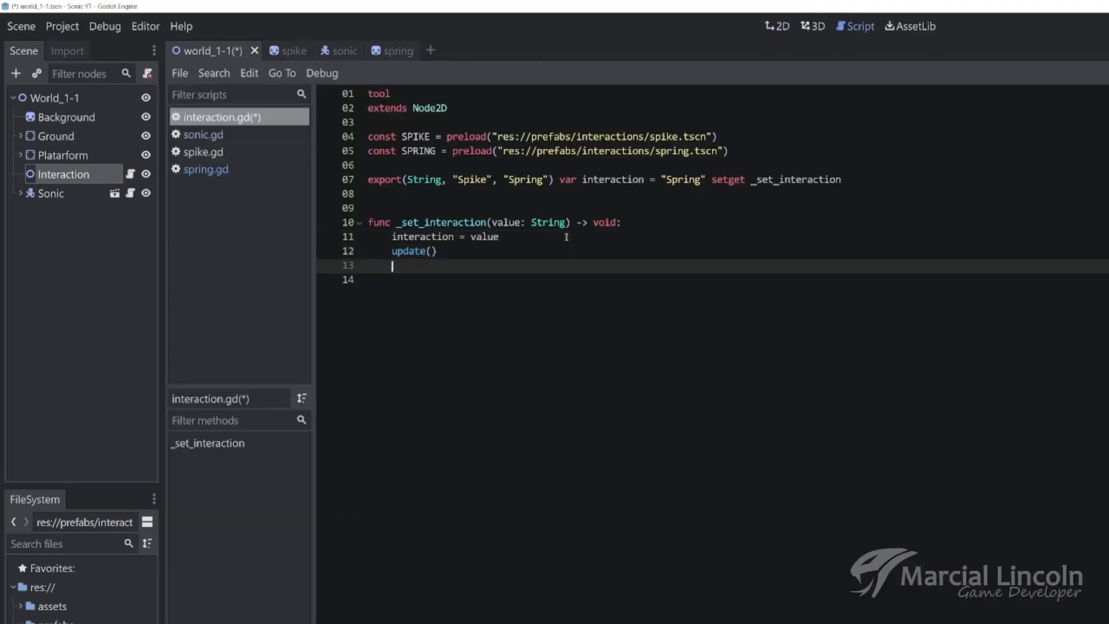
pyautogui.press('Return')
pyautogui.press('Return')
pyautogui.press('Return')
pyautogui.press('BackSpace')
# Write func _draw() -> void: whose first line is var temp : PackedScene = null.
pyautogui.write('f')
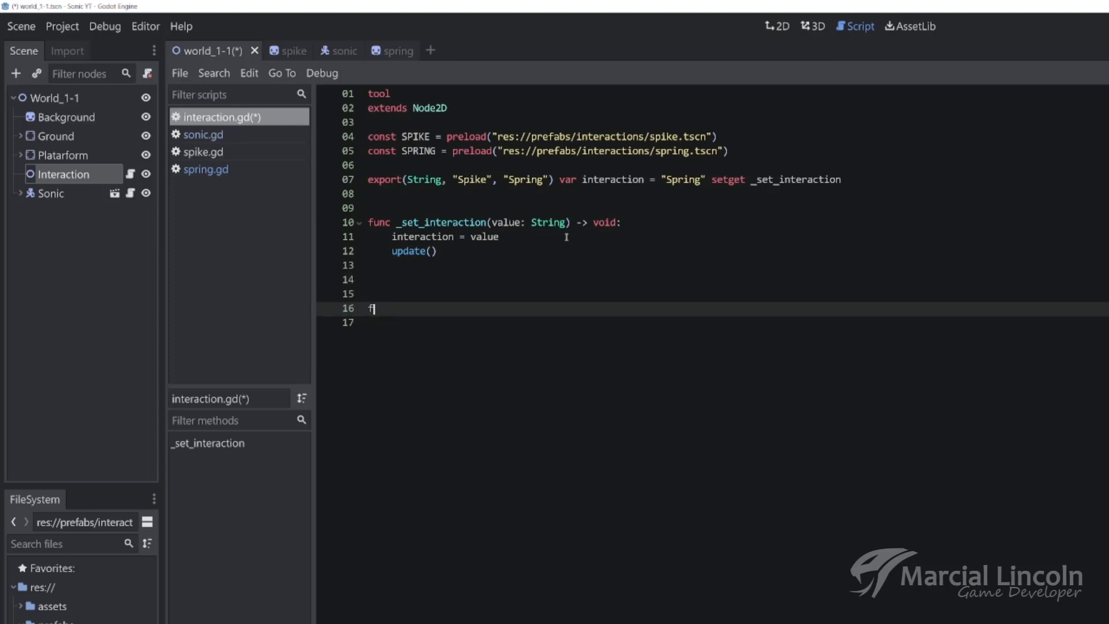
pyautogui.write('unc _dra')
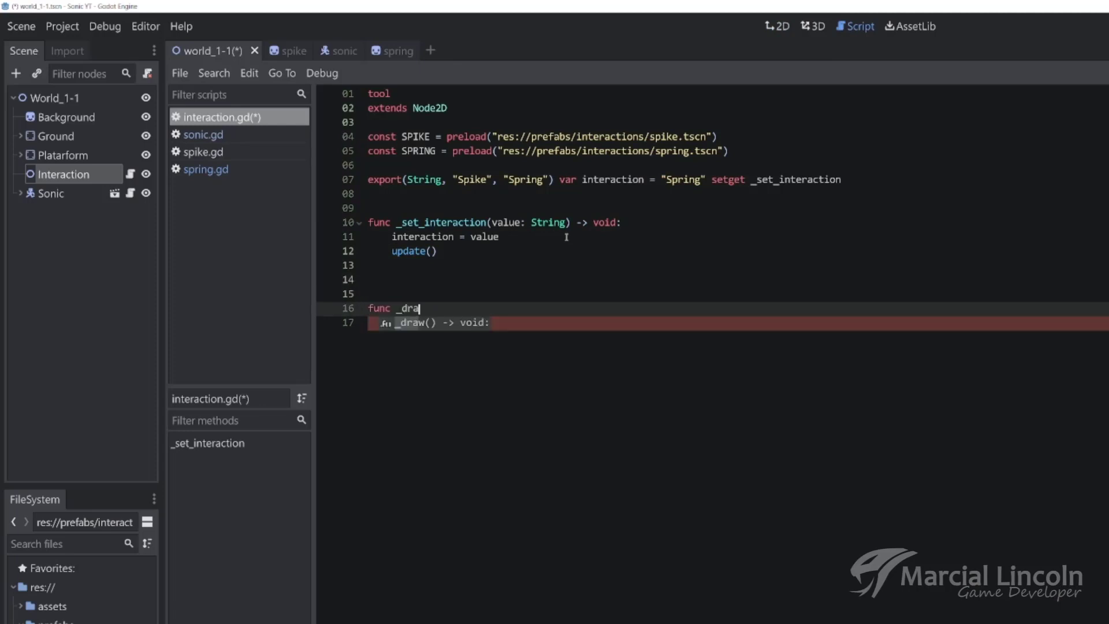
pyautogui.press('Return')
pyautogui.press('Return')
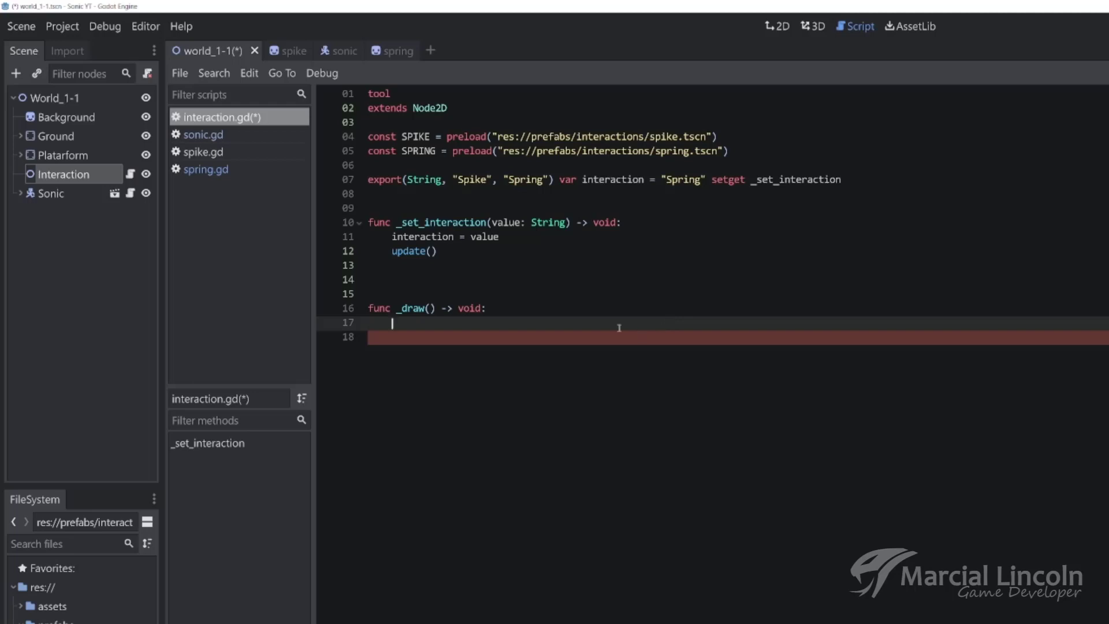
pyautogui.write('var tem')
pyautogui.write('p : ')
pyautogui.write('Pack')
pyautogui.write('se')
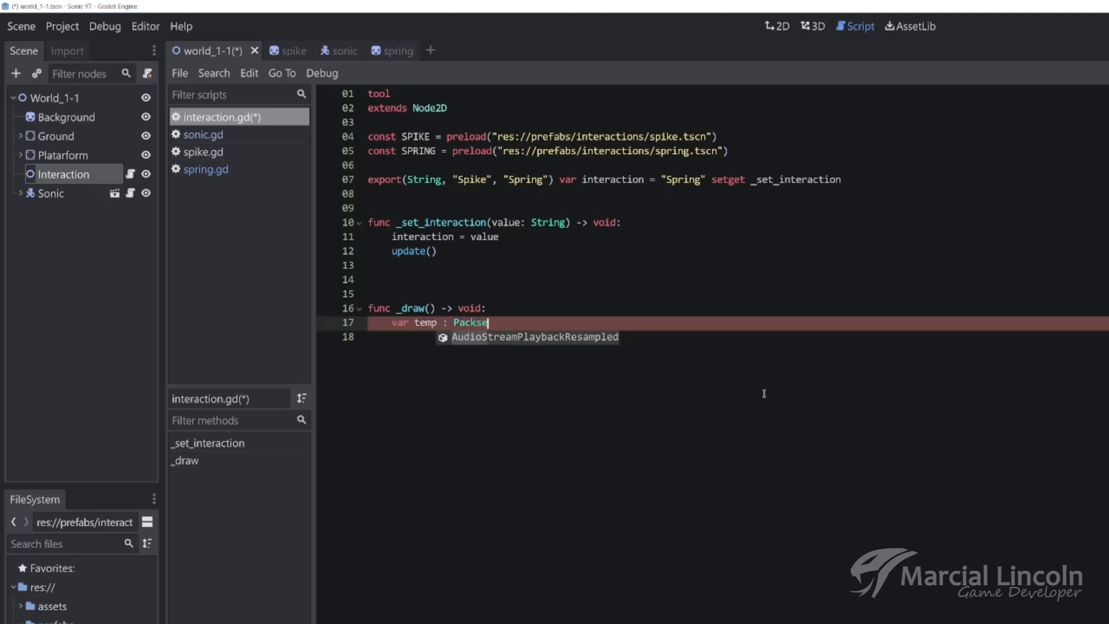
pyautogui.write('dScen')
pyautogui.press('Return')
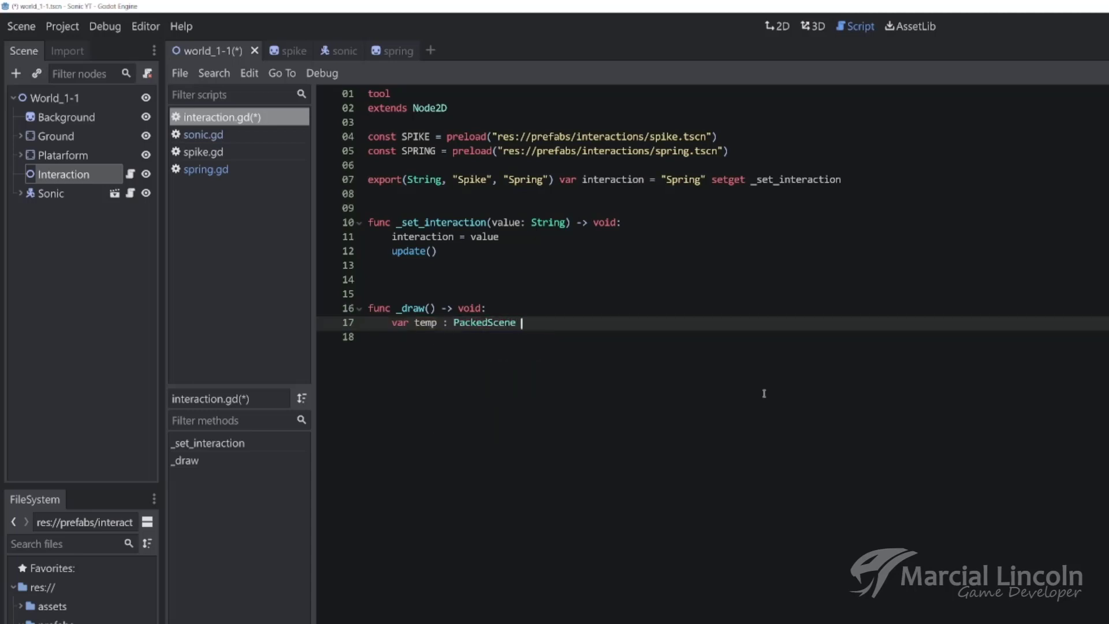
pyautogui.write('= nul')
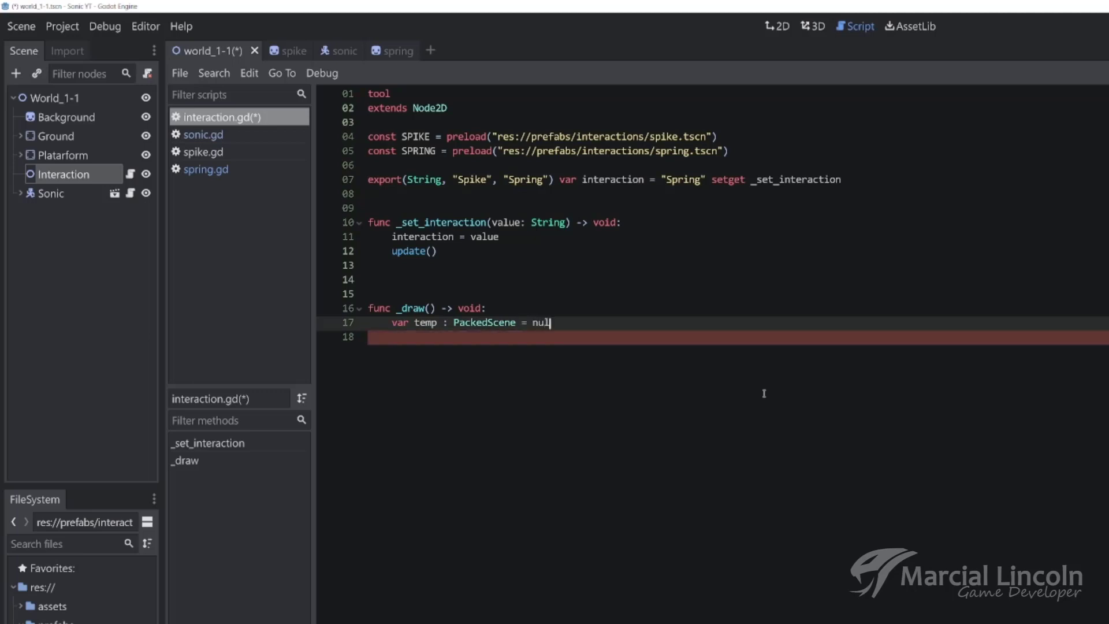
pyautogui.write('l')
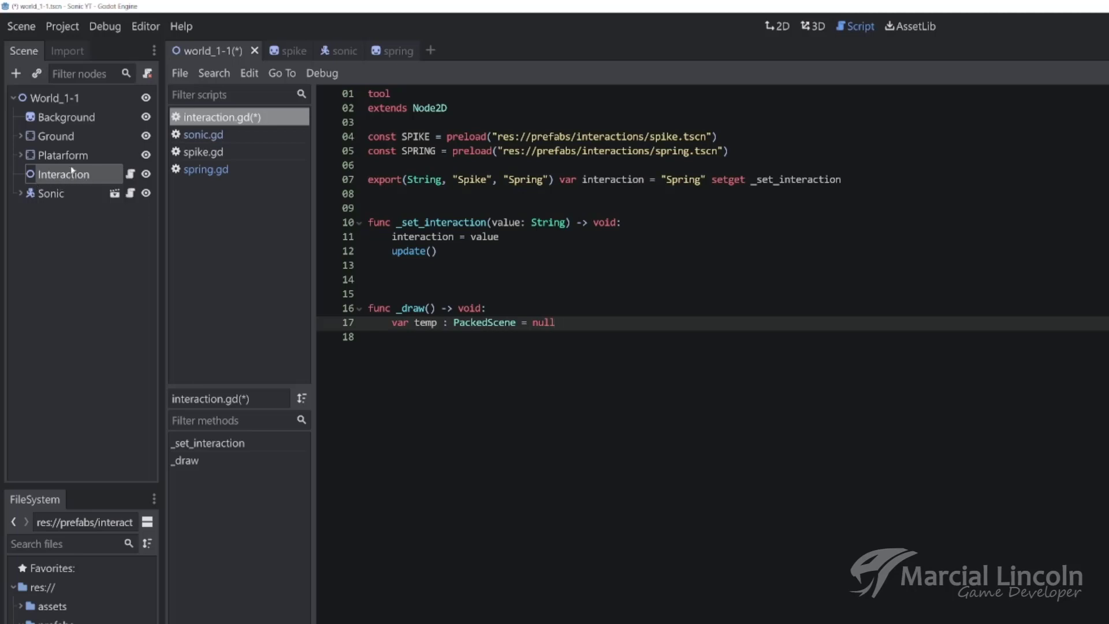
# Add 'if get_child_count():' with an indented get_child(0).queue_free() line in _draw.
pyautogui.press('Return')
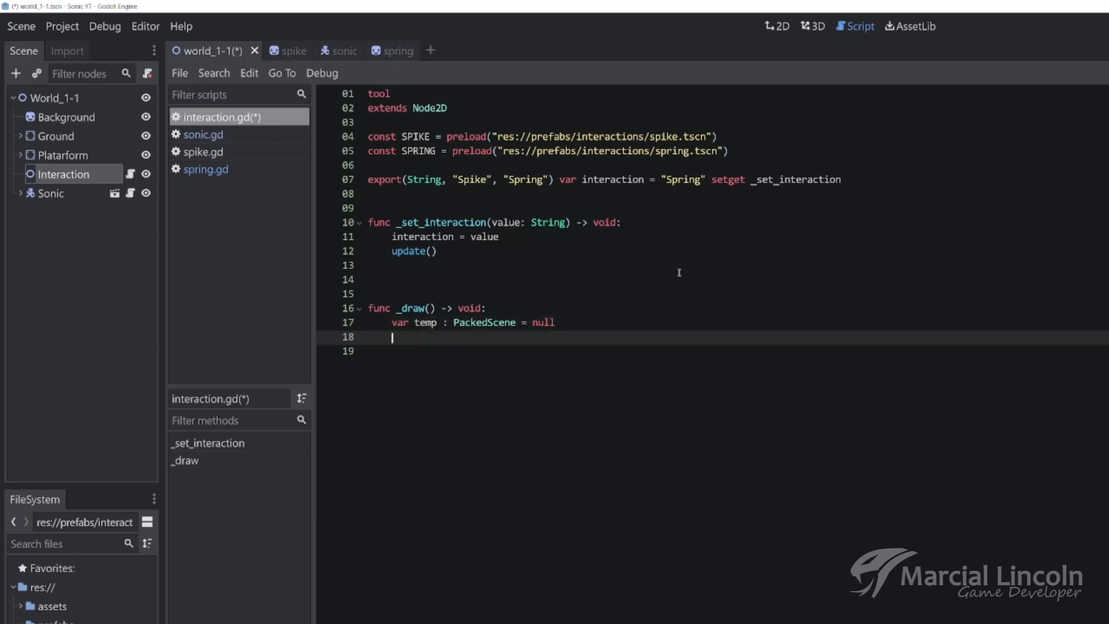
pyautogui.write('if getc')
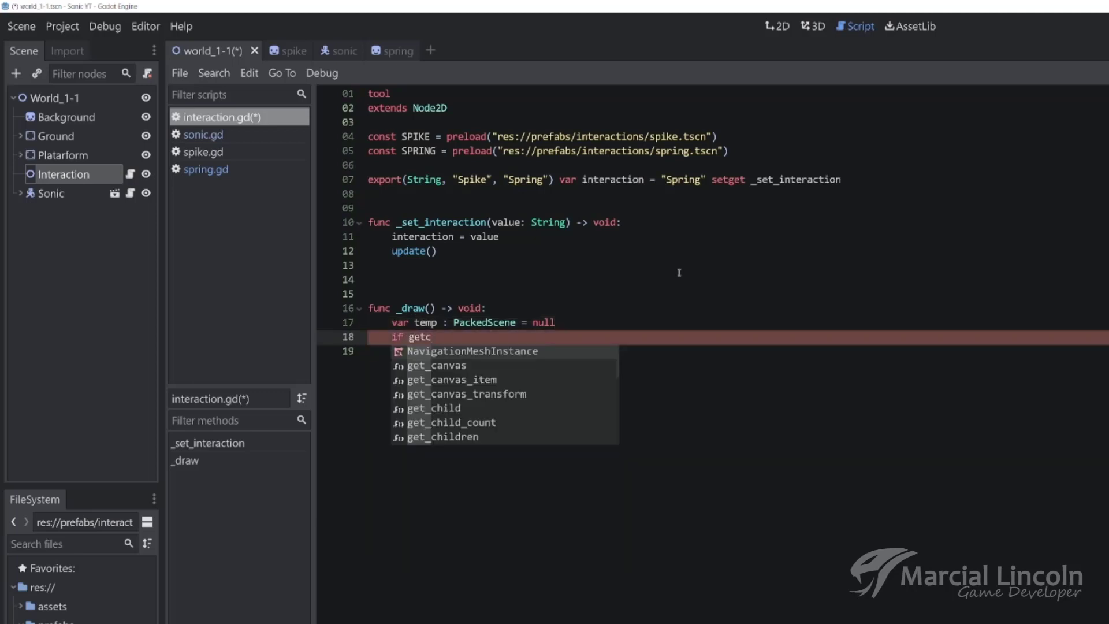
pyautogui.write('hil')
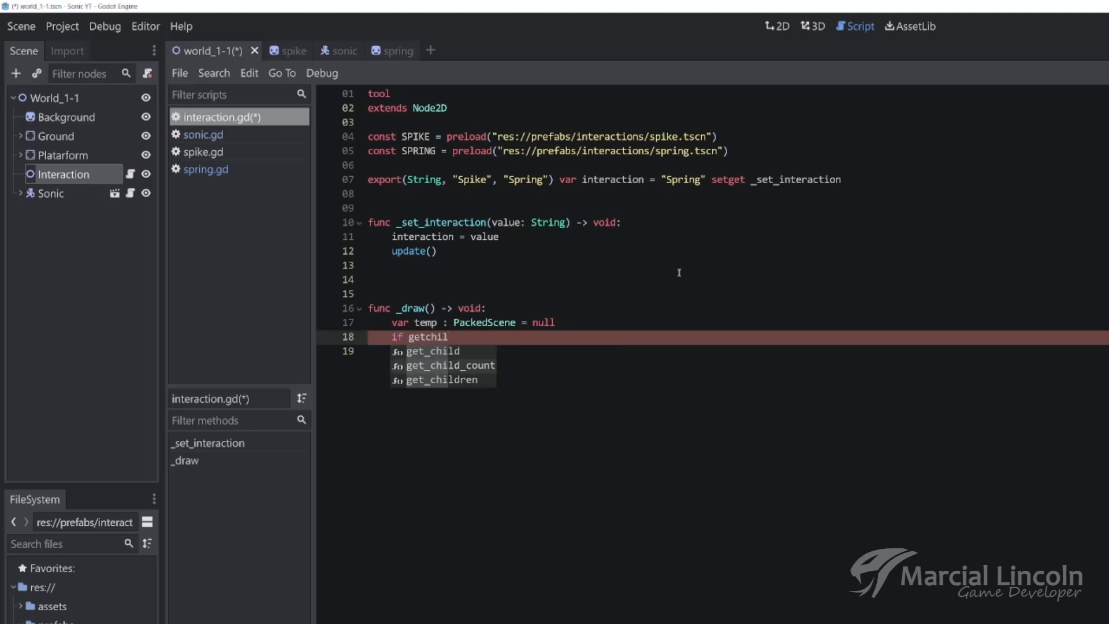
pyautogui.press('Down')
pyautogui.press('Return')
pyautogui.write(':')
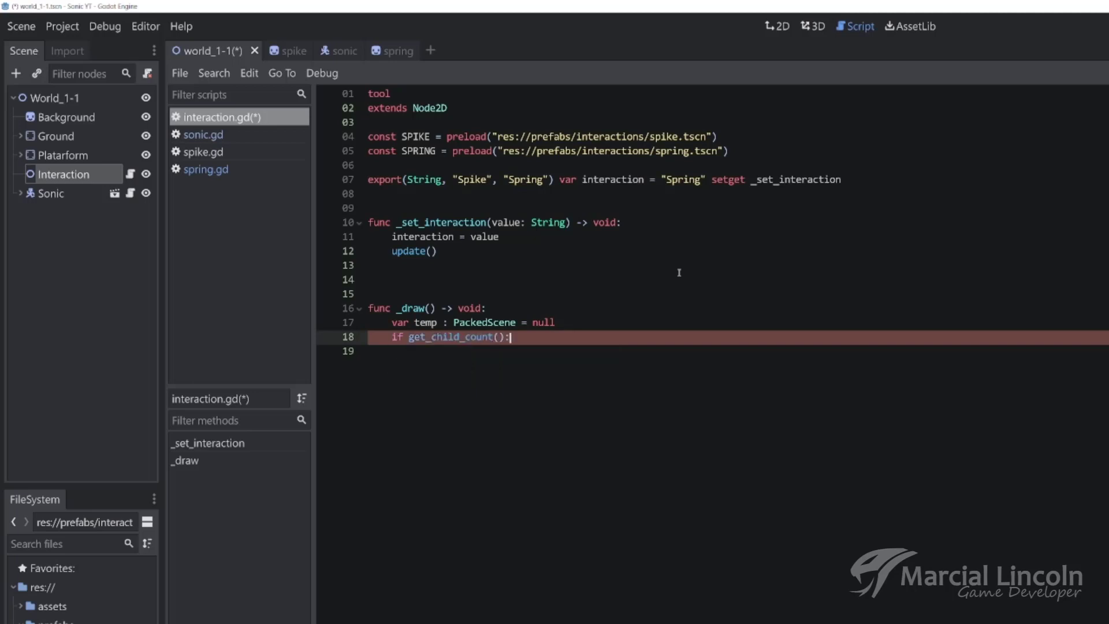
pyautogui.press('Return')
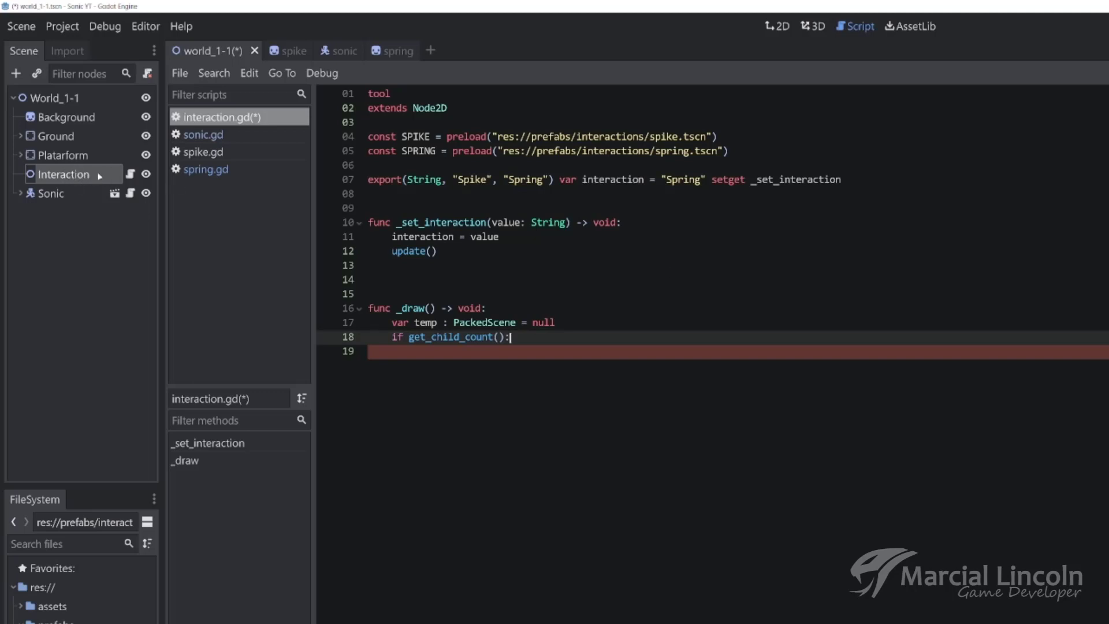
pyautogui.press('Return')
pyautogui.write('get')
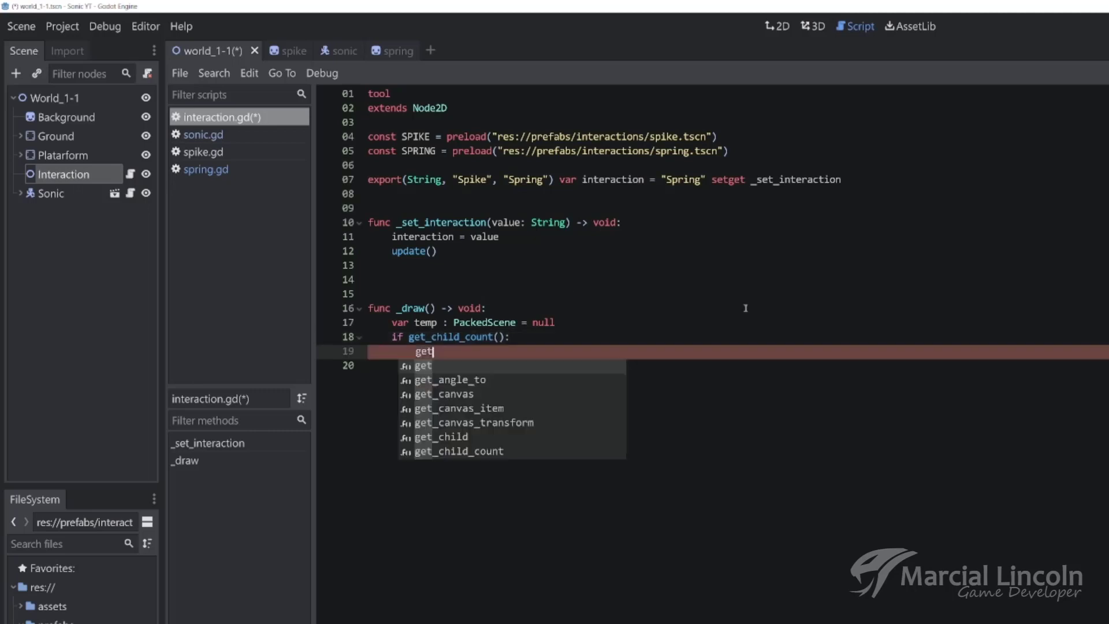
pyautogui.write('_chi')
pyautogui.press('Return')
pyautogui.write('0')
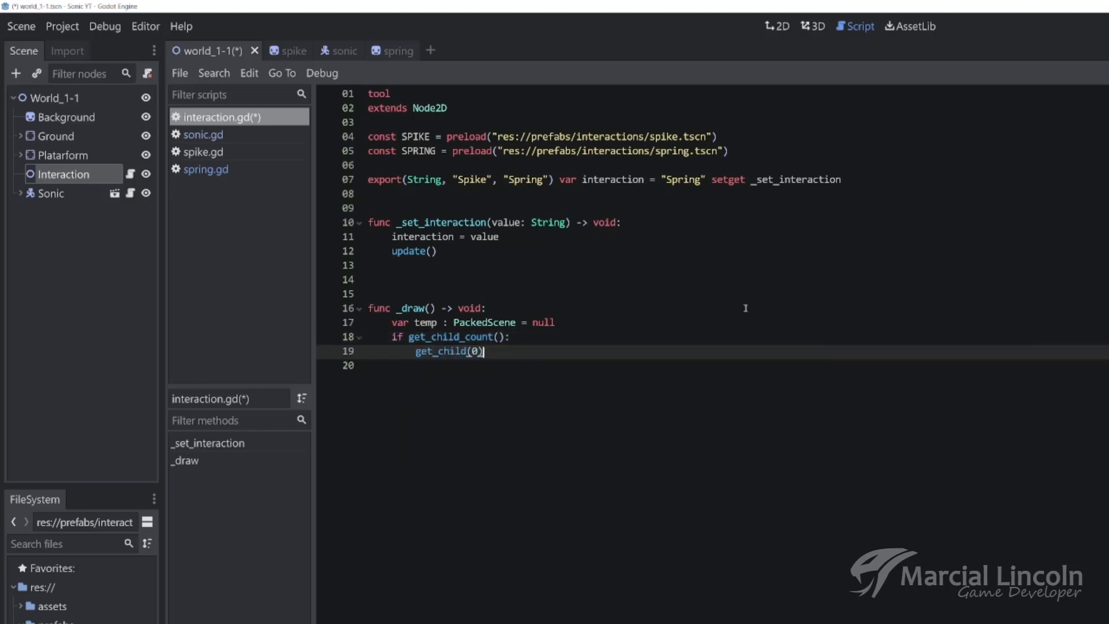
pyautogui.write(').que')
pyautogui.press('Return')
pyautogui.press('Return')
pyautogui.press('Return')
# Start a 'match interaction:' block with the branch "Spike": temp = SPIKE.
pyautogui.press('BackSpace')
pyautogui.write('math')
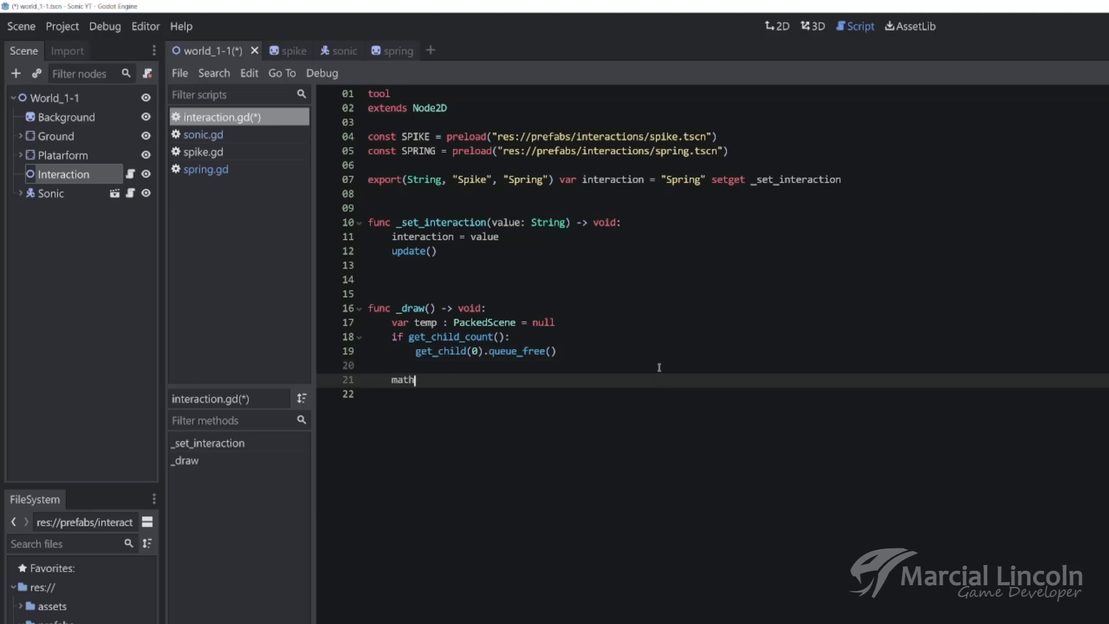
pyautogui.press('Up')
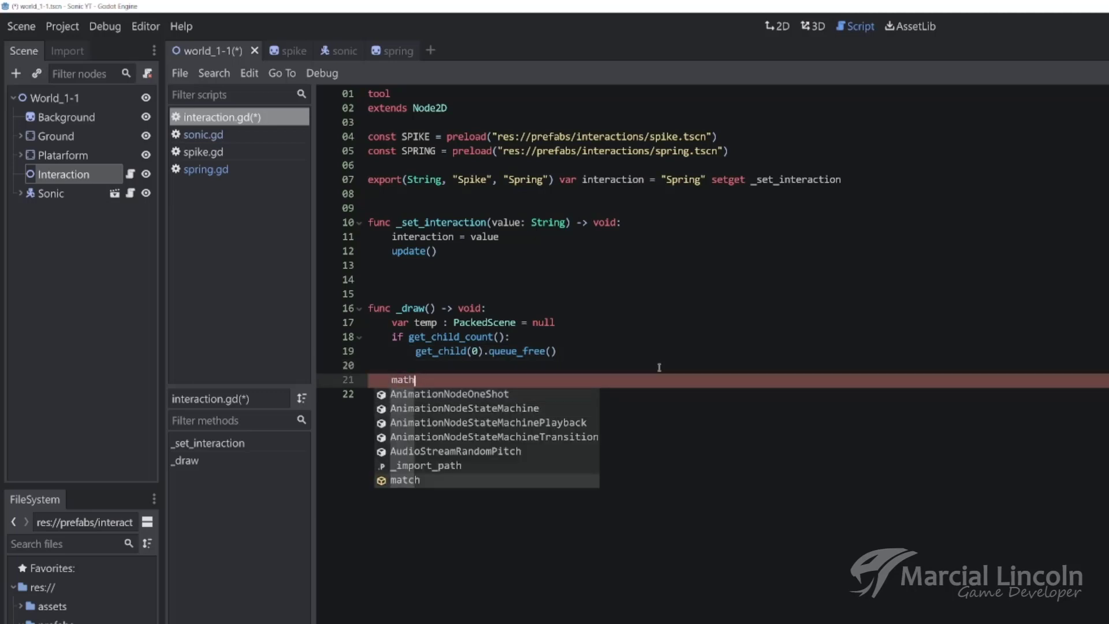
pyautogui.press('Return')
pyautogui.write('in')
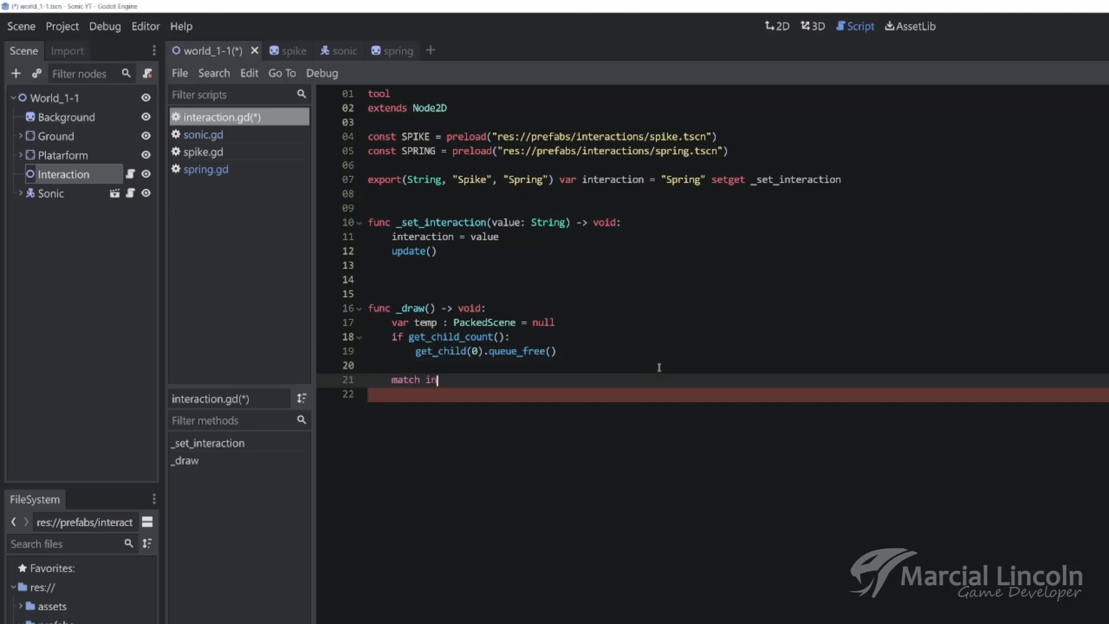
pyautogui.write('tera')
pyautogui.press('Return')
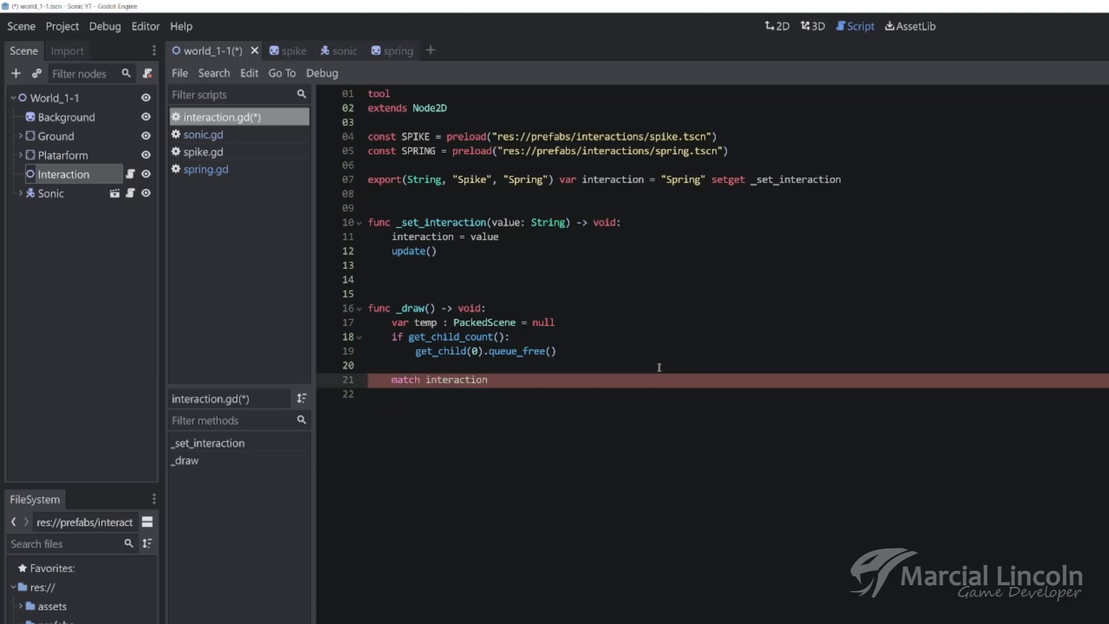
pyautogui.write(':')
pyautogui.press('Return')
pyautogui.write('"S')
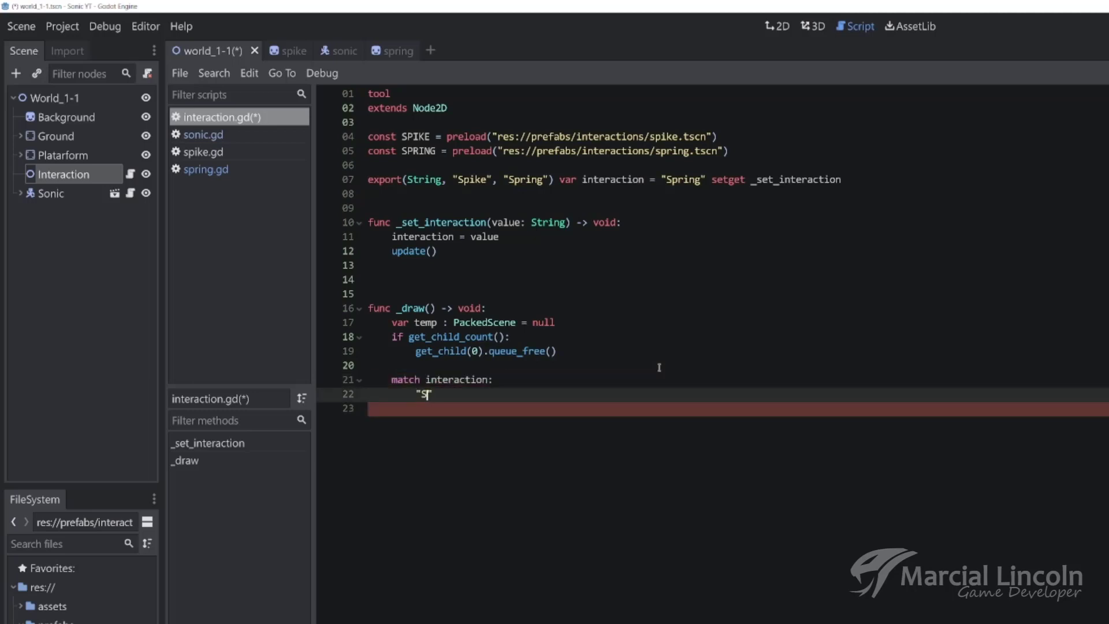
pyautogui.write('pike"')
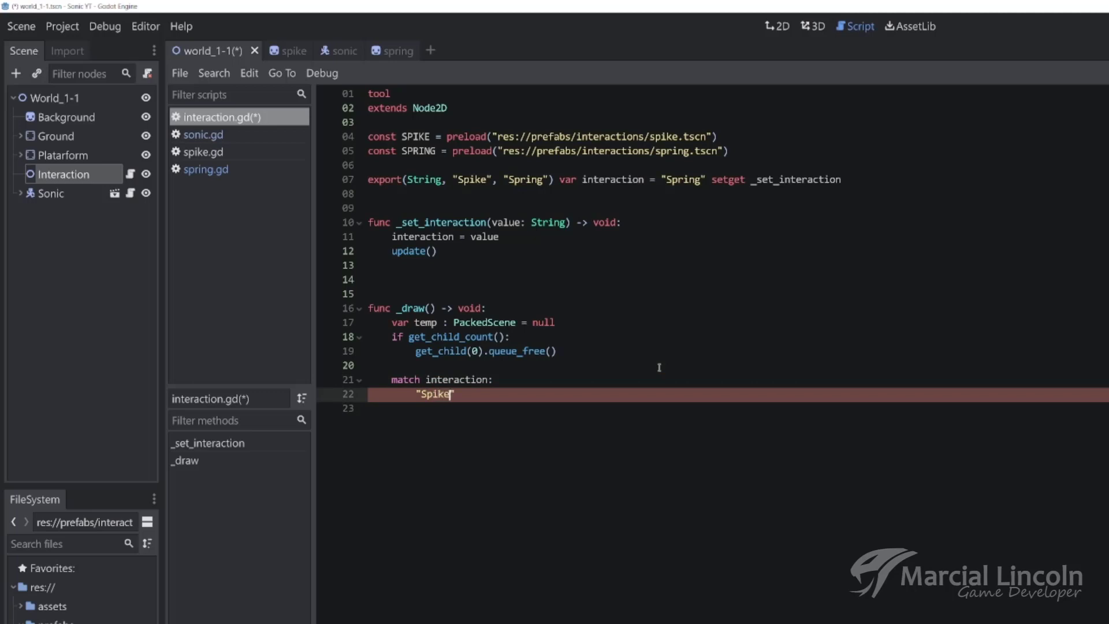
pyautogui.write(' :')
pyautogui.press('Return')
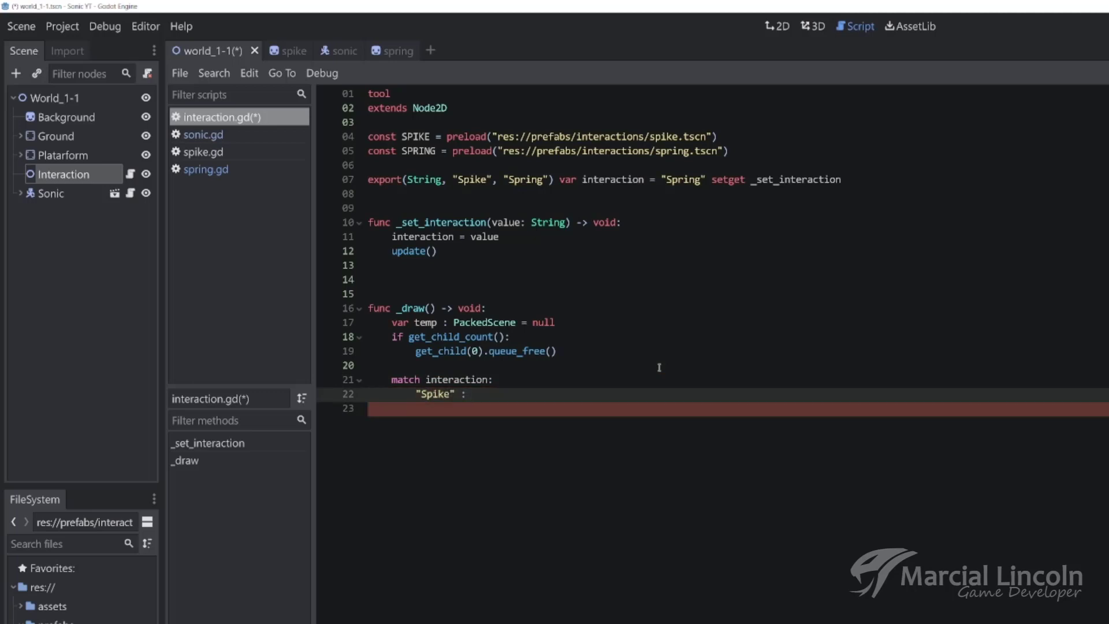
pyautogui.write(' temp ')
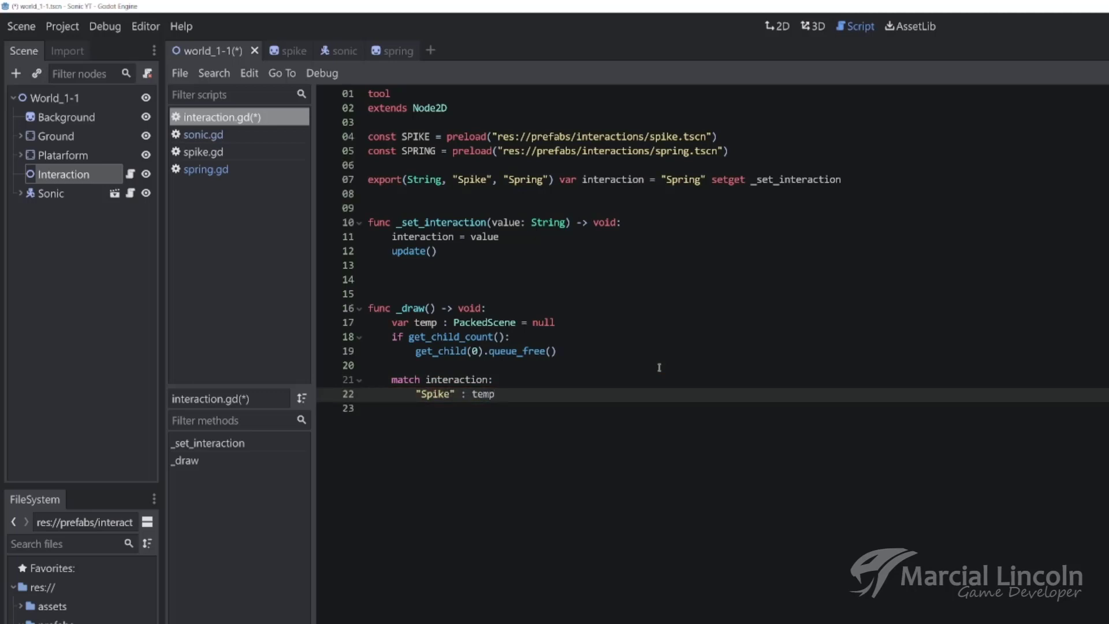
pyautogui.write('= SP')
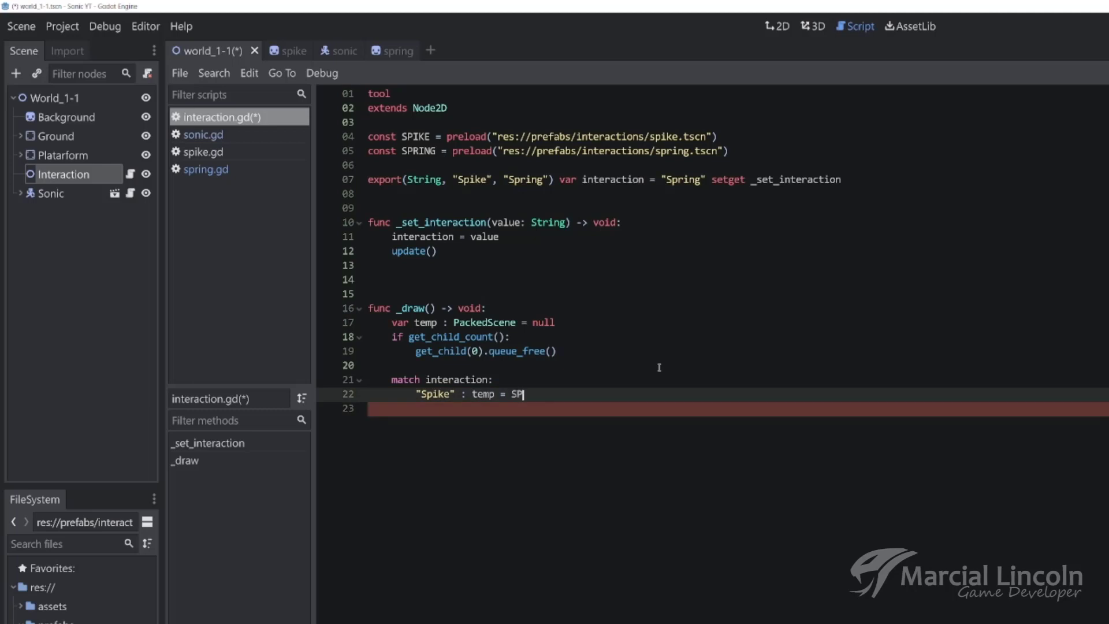
pyautogui.press('Return')
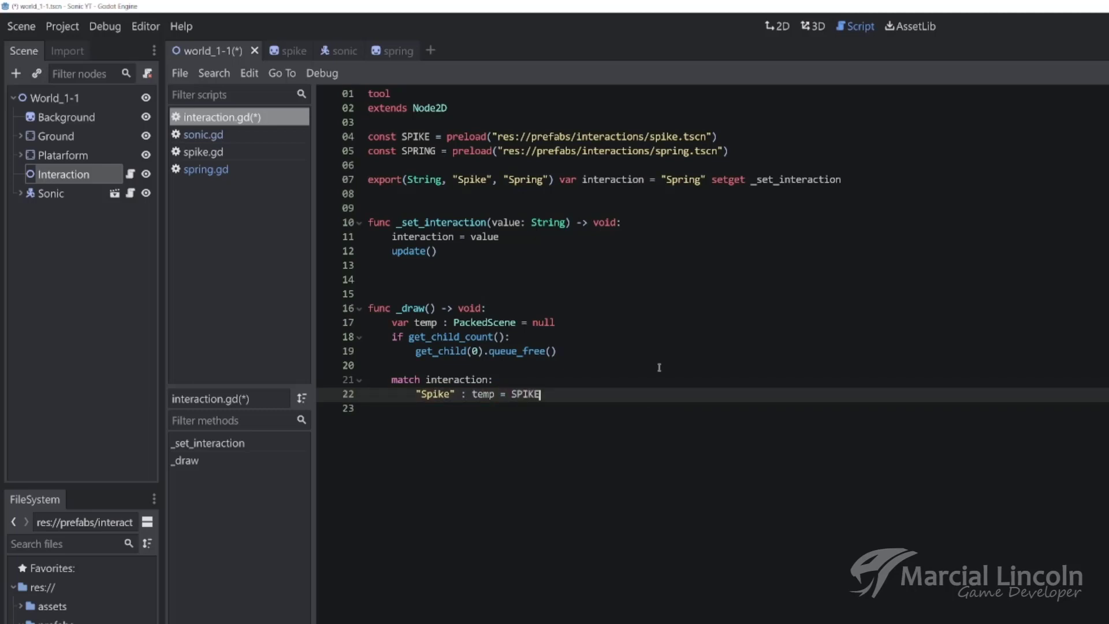
# Add the "Spring": temp = SPRING branch, followed by a blank line.
pyautogui.press('Return')
pyautogui.write('"')
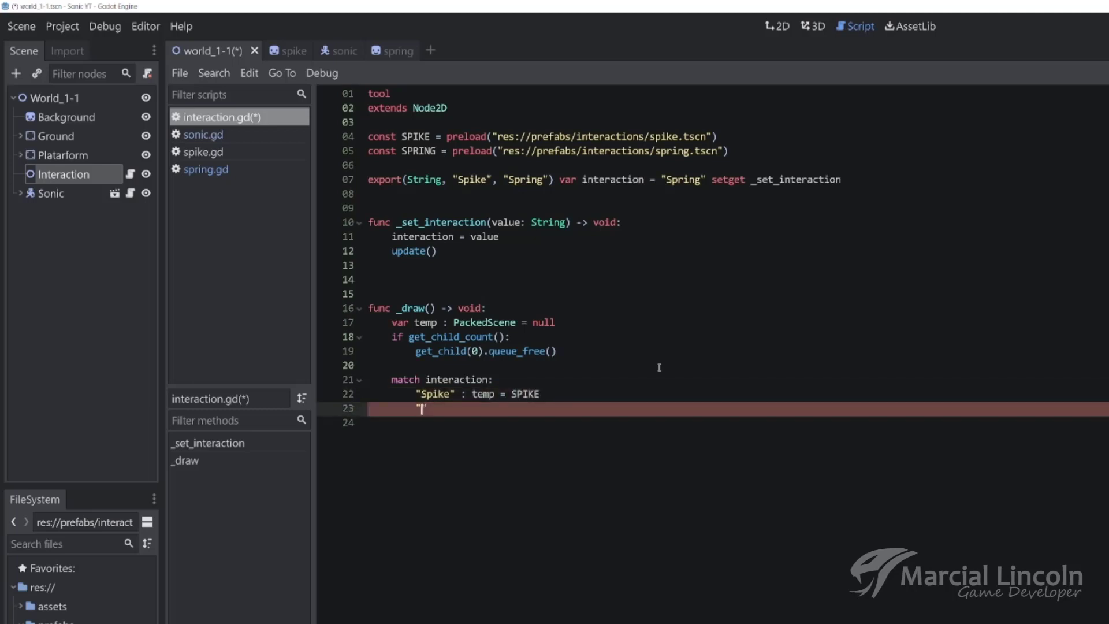
pyautogui.write('Spr')
pyautogui.press('BackSpace')
pyautogui.press('BackSpace')
pyautogui.write('pring": ')
pyautogui.write('temp = ')
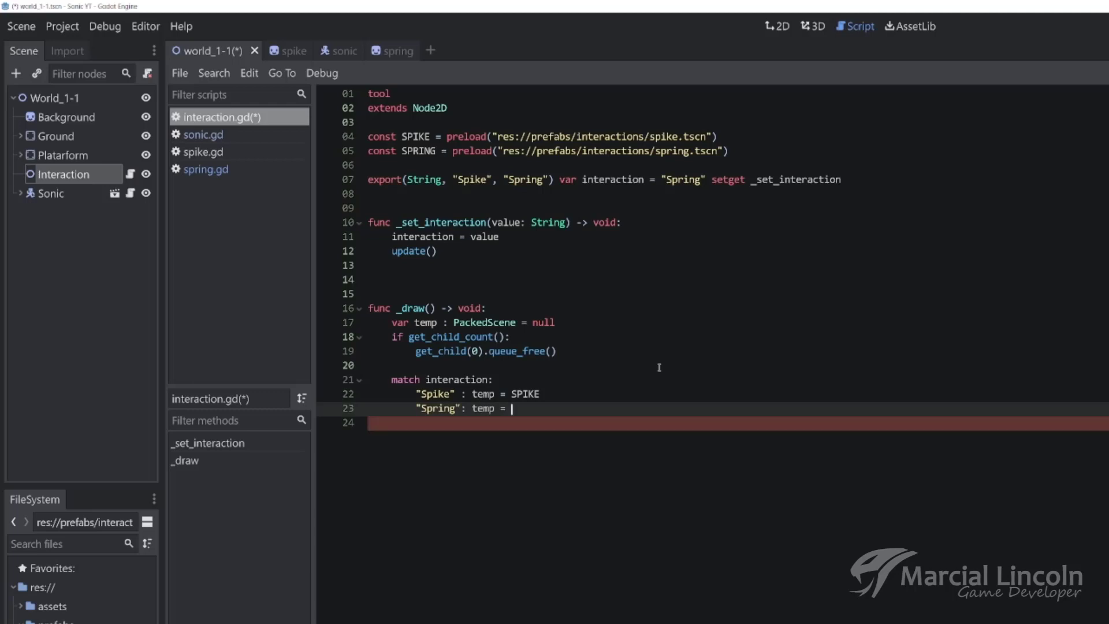
pyautogui.write('Spri')
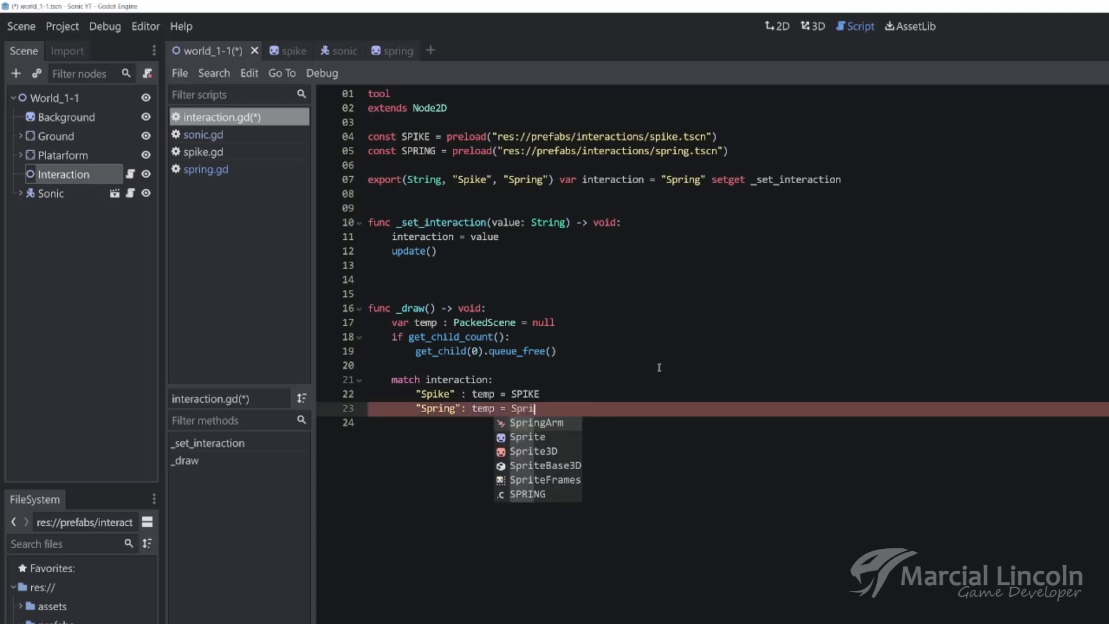
pyautogui.press('BackSpace')
pyautogui.press('BackSpace')
pyautogui.press('BackSpace')
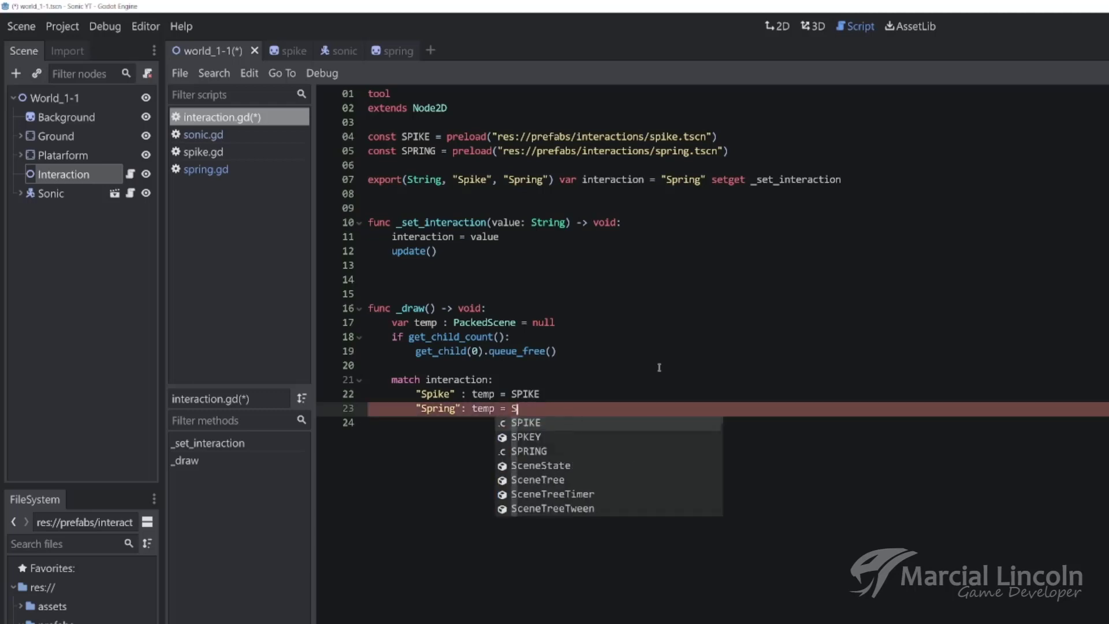
pyautogui.press('Down')
pyautogui.press('Down')
pyautogui.press('Return')
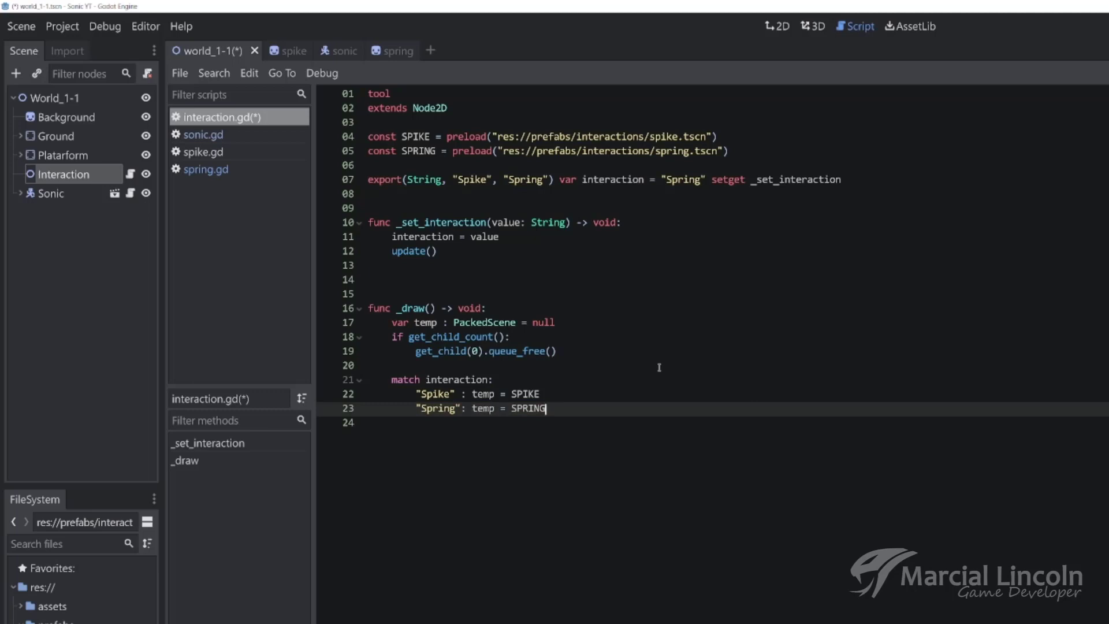
pyautogui.press('Return')
pyautogui.press('Return')
# Add the line var inst = temp.instance() at function level below the match block.
pyautogui.press('BackSpace')
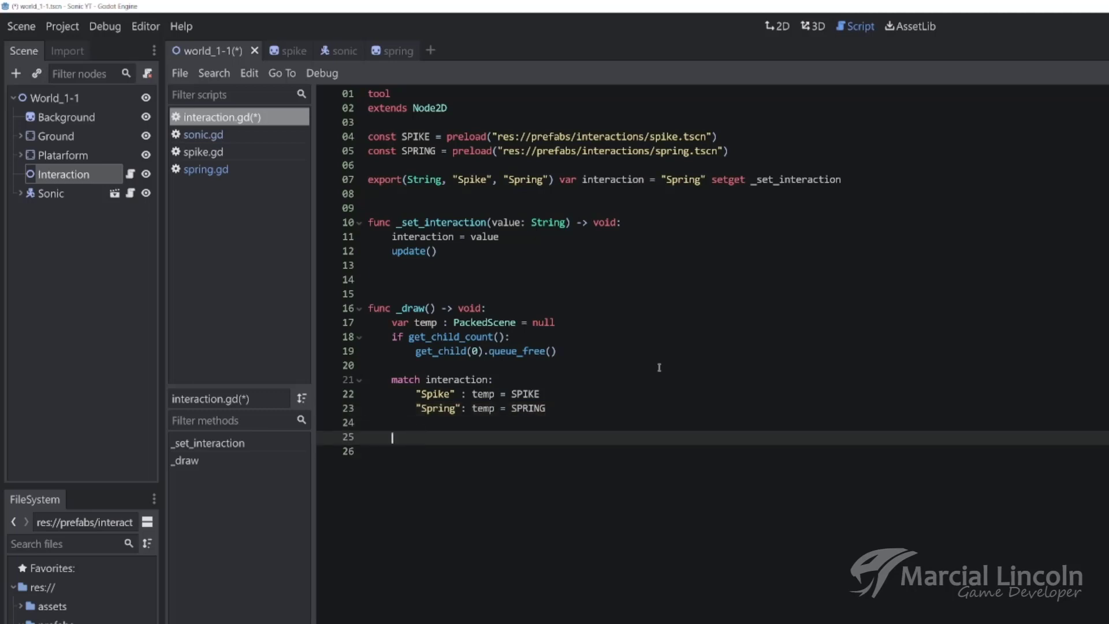
pyautogui.write('var ')
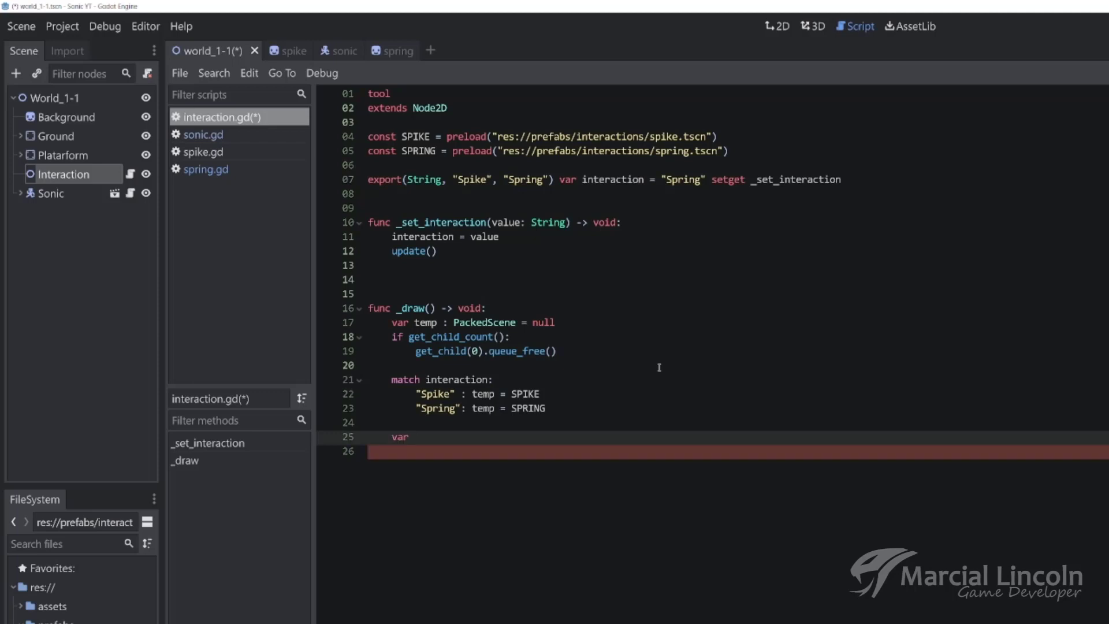
pyautogui.write('inst')
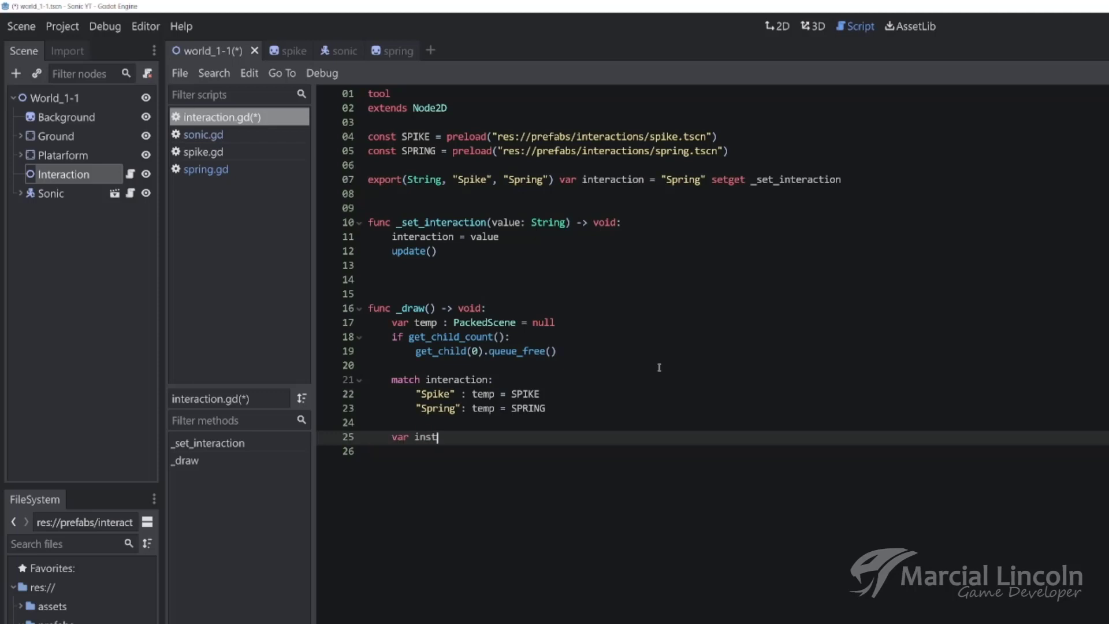
pyautogui.write(' = temp.')
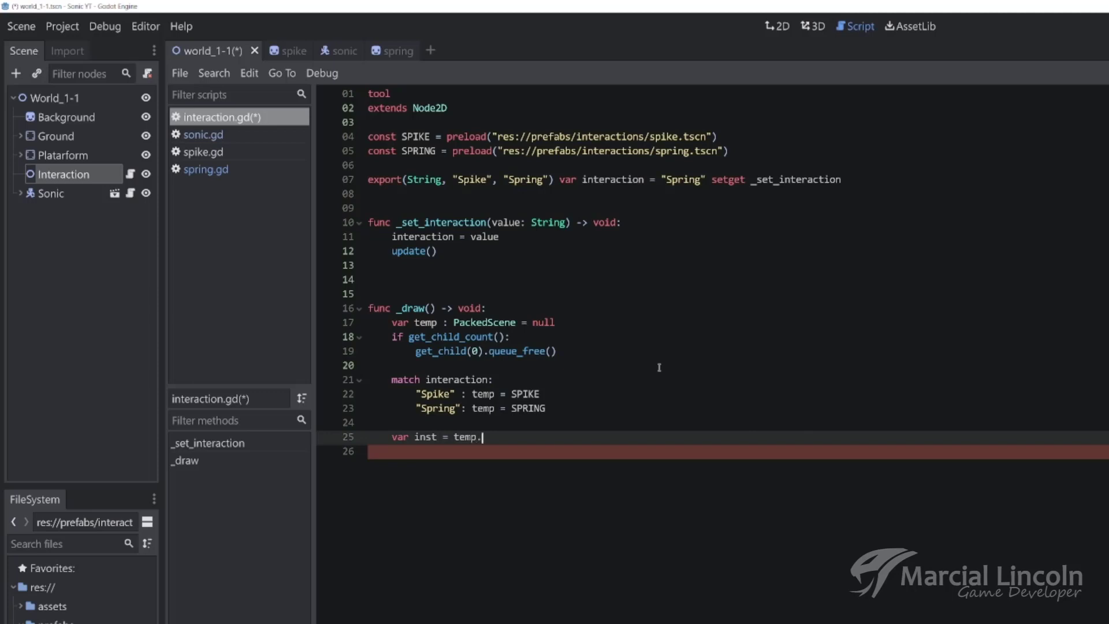
pyautogui.write('insta')
pyautogui.press('Return')
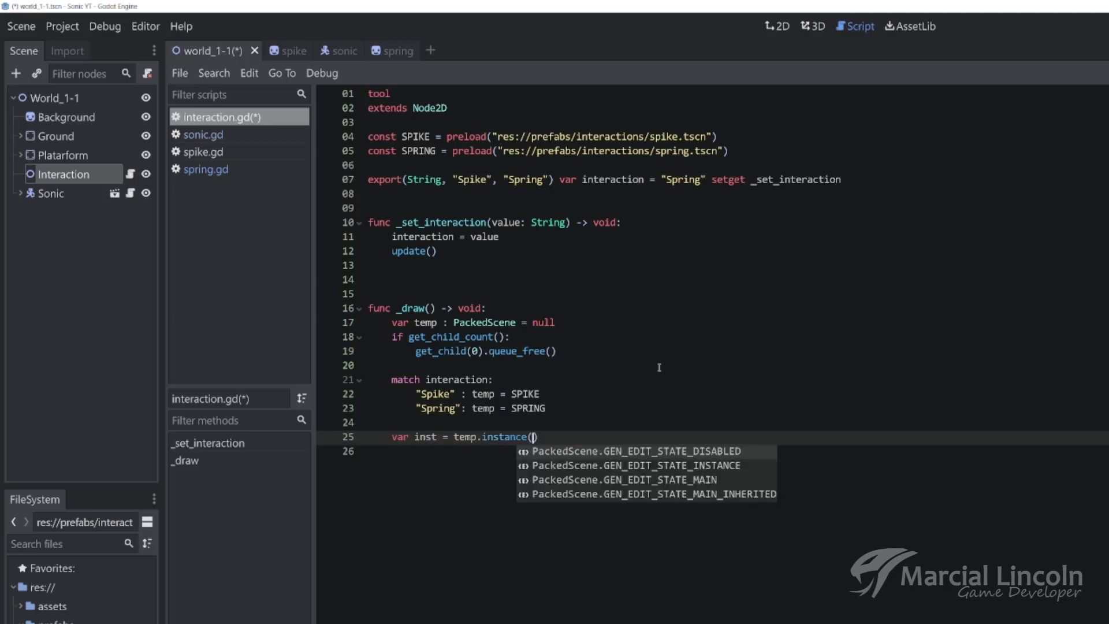
pyautogui.press('Escape')
pyautogui.press('Down')
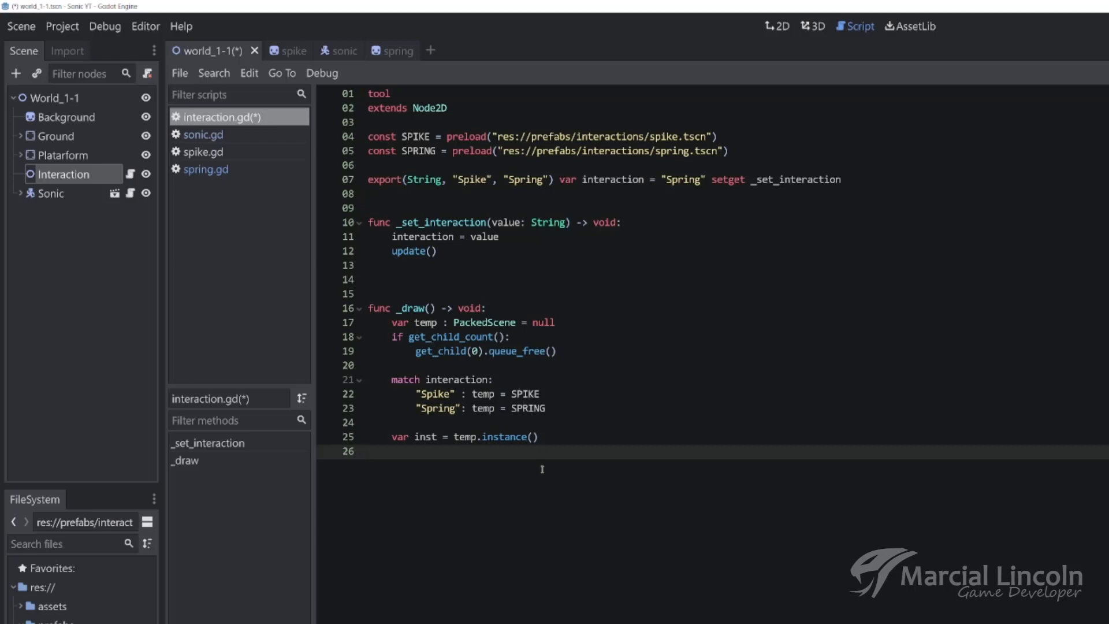
# Add an indented add_child(inst) on line 26 of _draw, then save the script.
pyautogui.press('Tab')
pyautogui.write('ad')
pyautogui.write('d')
pyautogui.press('Return')
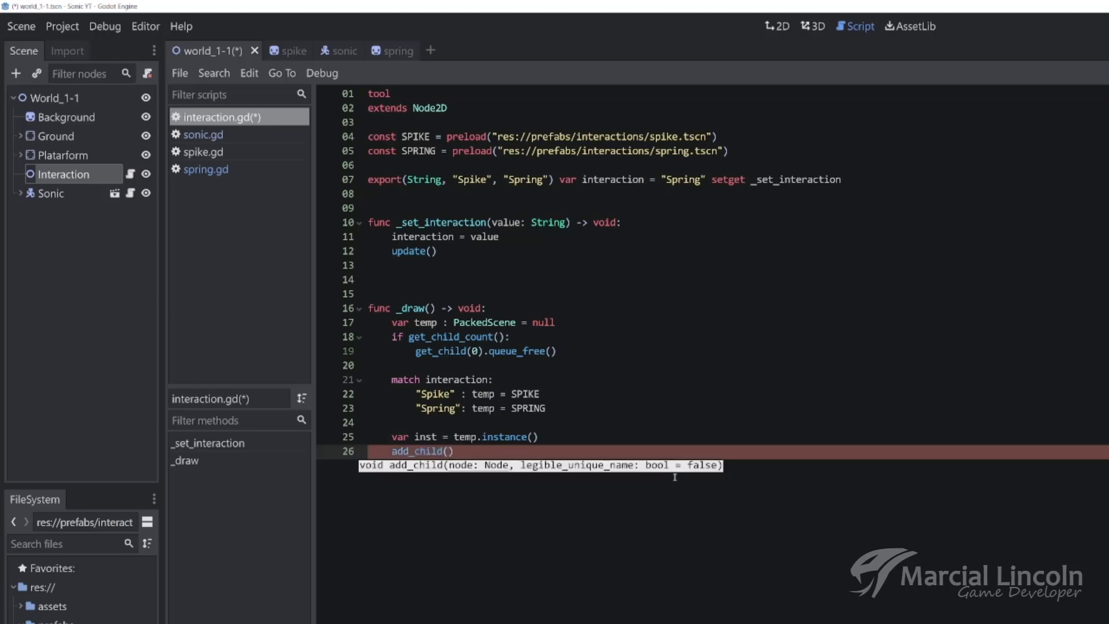
pyautogui.write('inst')
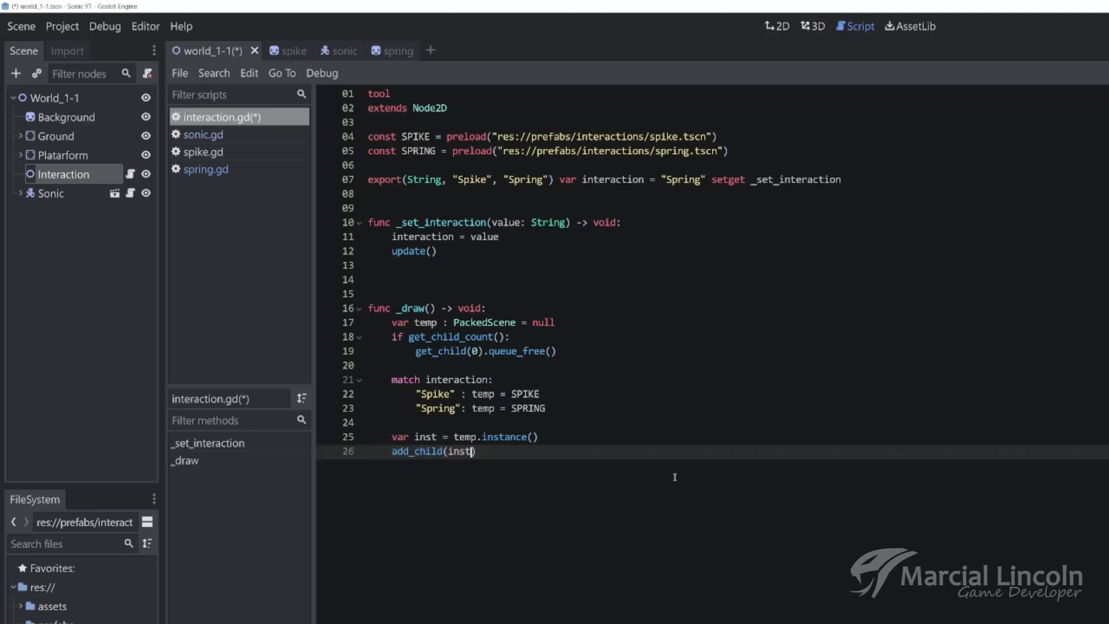
pyautogui.hotkey('ctrl', 's')
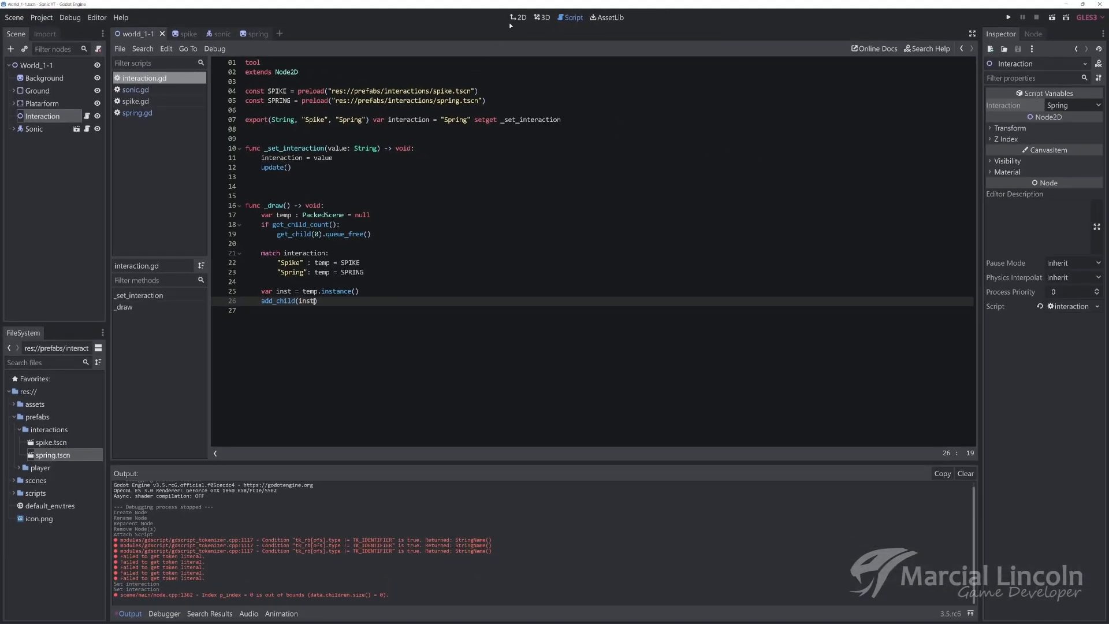
# Drag the Interaction spring to the ground beside the sunflower, then test-bounce Sonic on it.
pyautogui.click(514, 18)
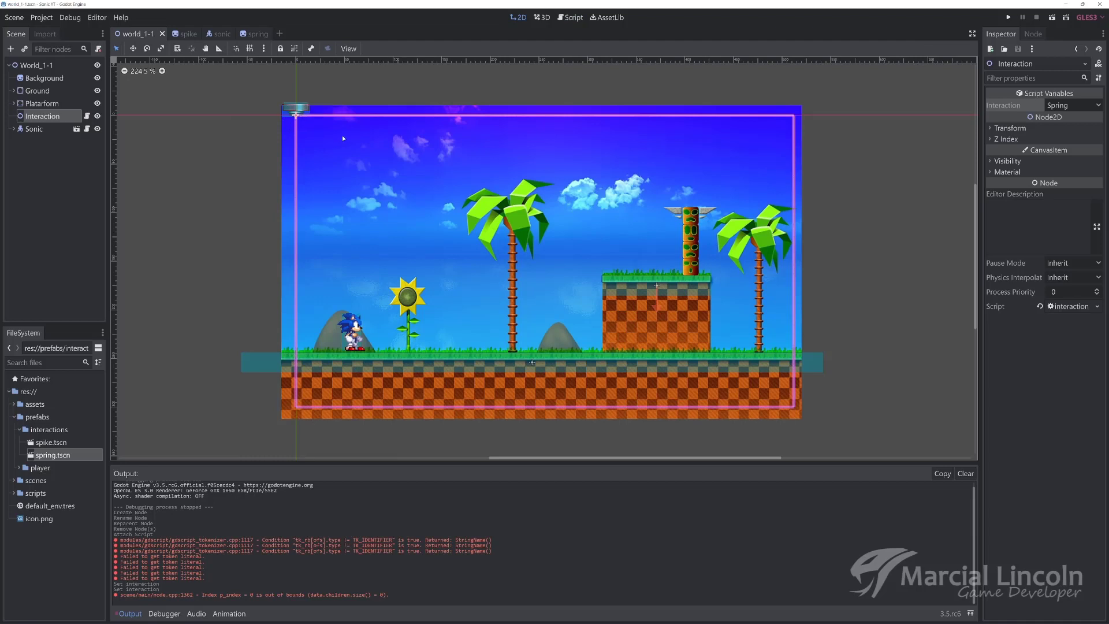
pyautogui.moveTo(343, 138); pyautogui.dragTo(494, 370)
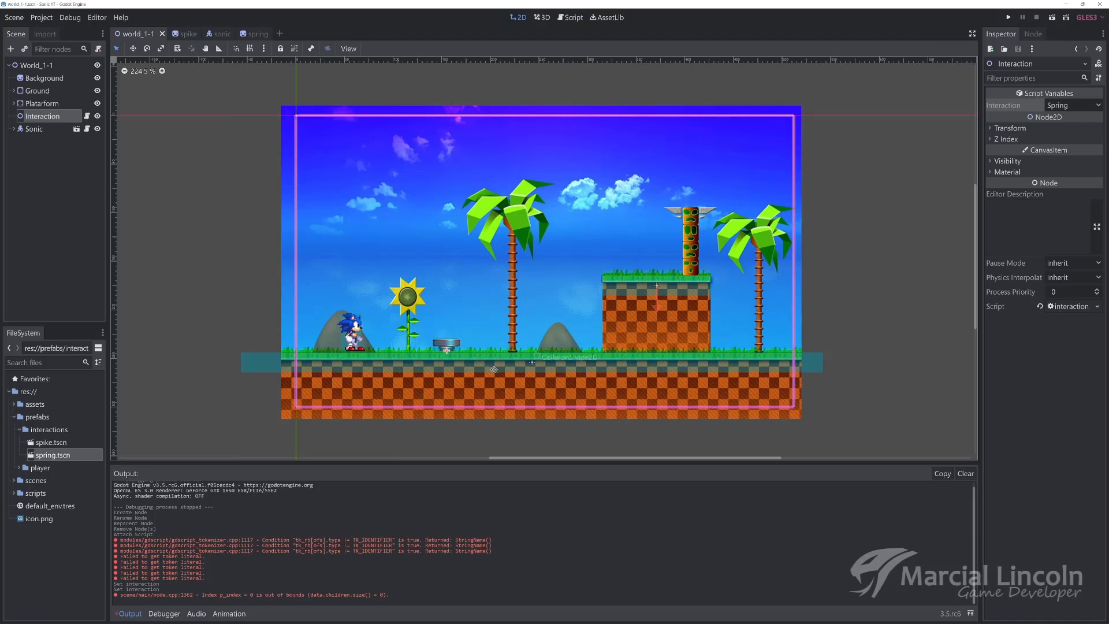
pyautogui.click(1052, 19)
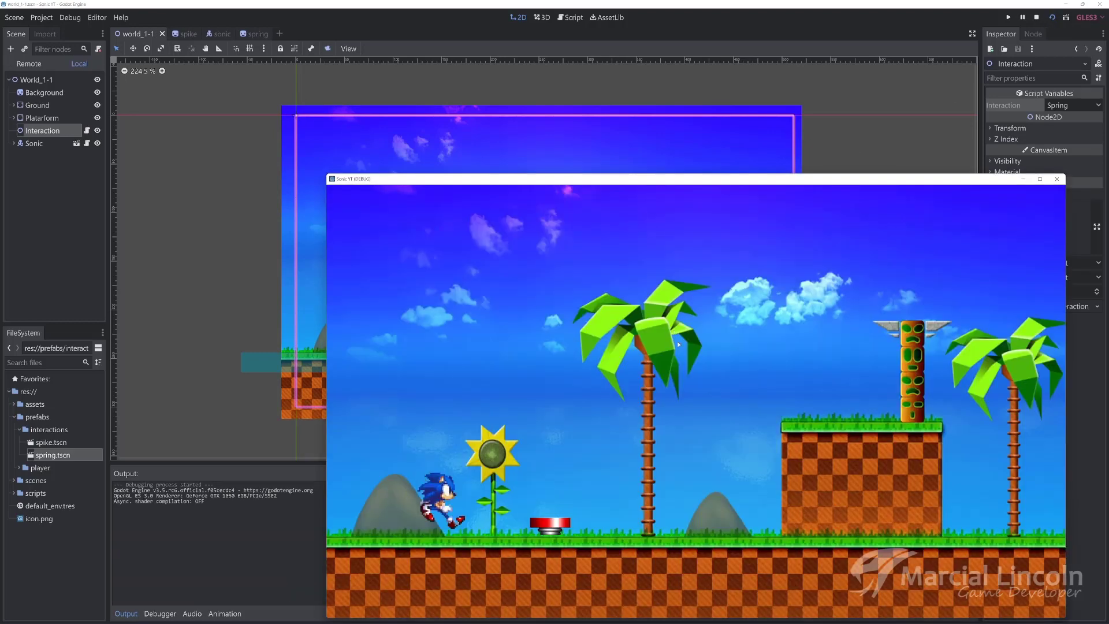
pyautogui.press('space')
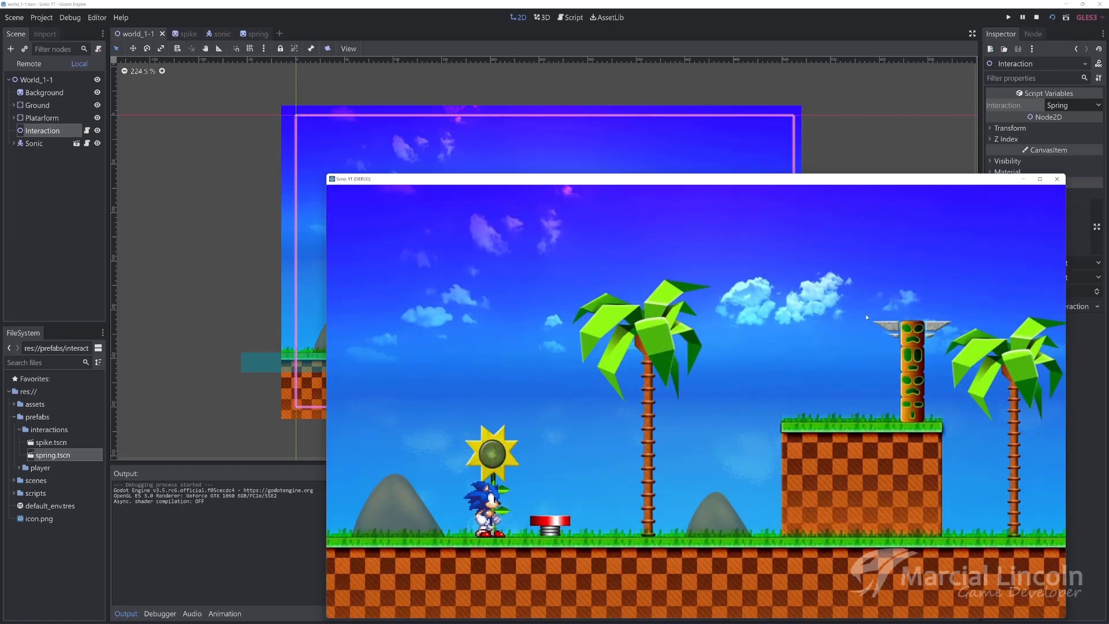
pyautogui.click(1057, 179)
# Set the Interaction type to Spike in the Inspector and test the spikes in-game.
pyautogui.click(1072, 105)
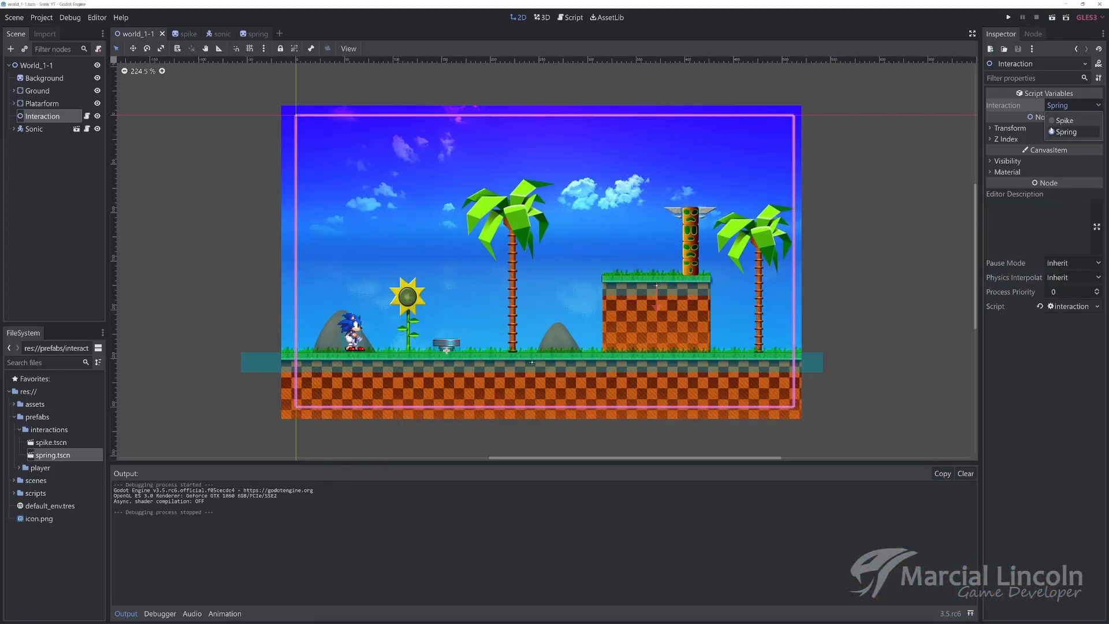
pyautogui.click(1061, 121)
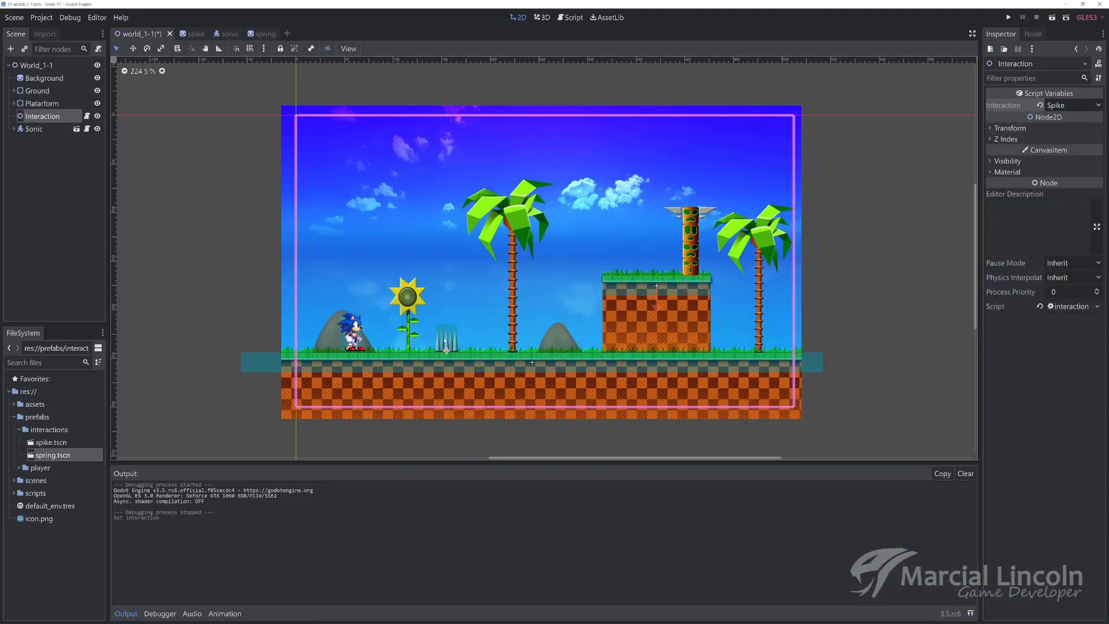
pyautogui.click(1008, 17)
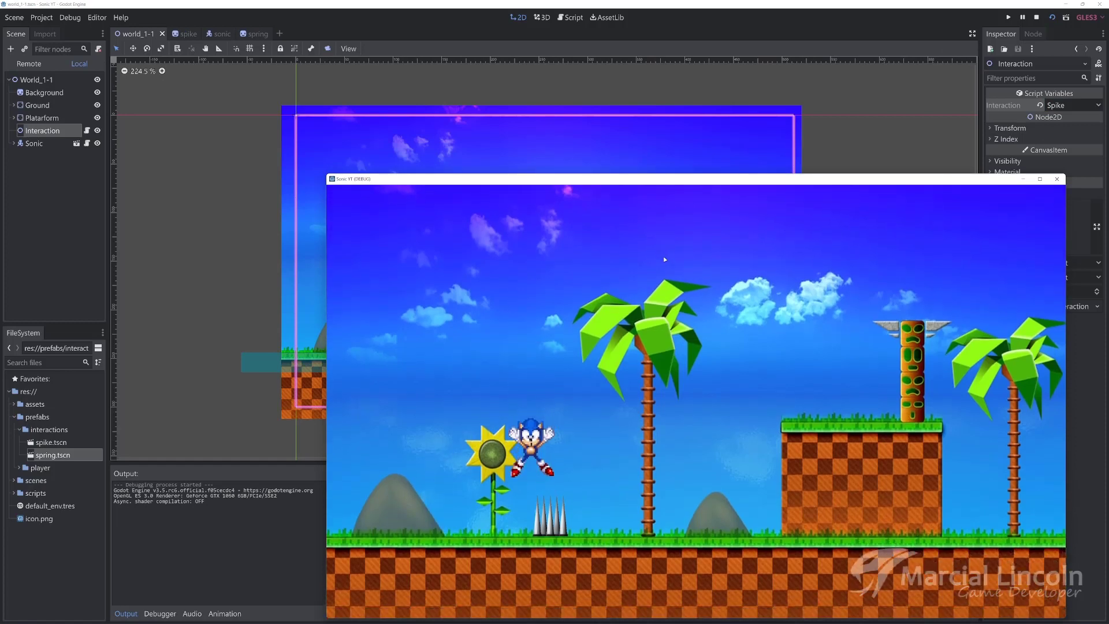
pyautogui.moveTo(1011, 179); pyautogui.dragTo(896, 87)
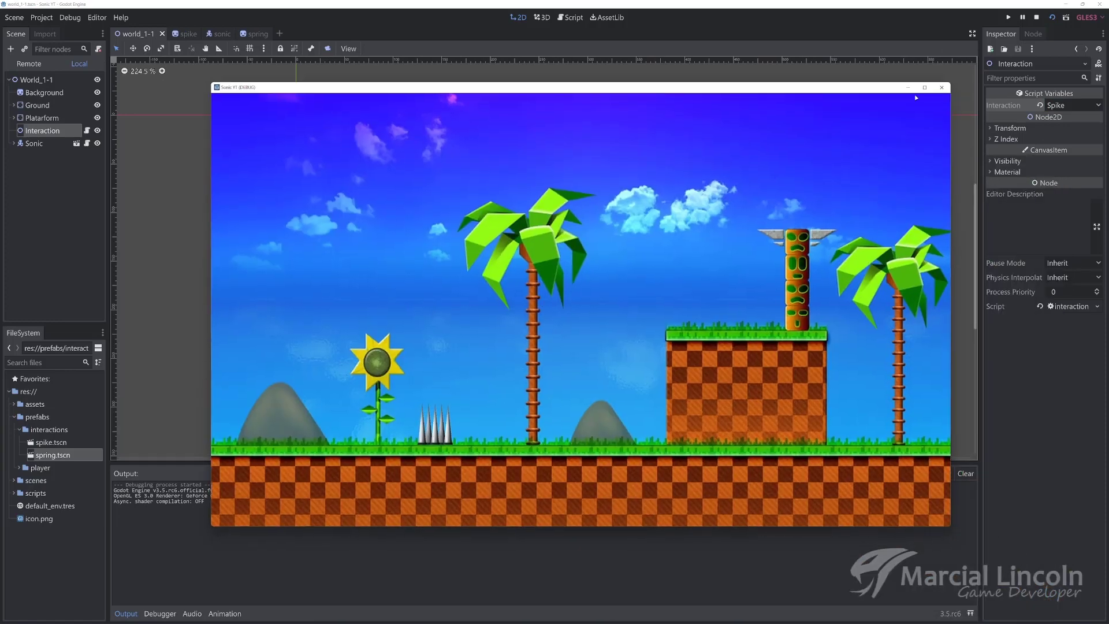
pyautogui.click(942, 88)
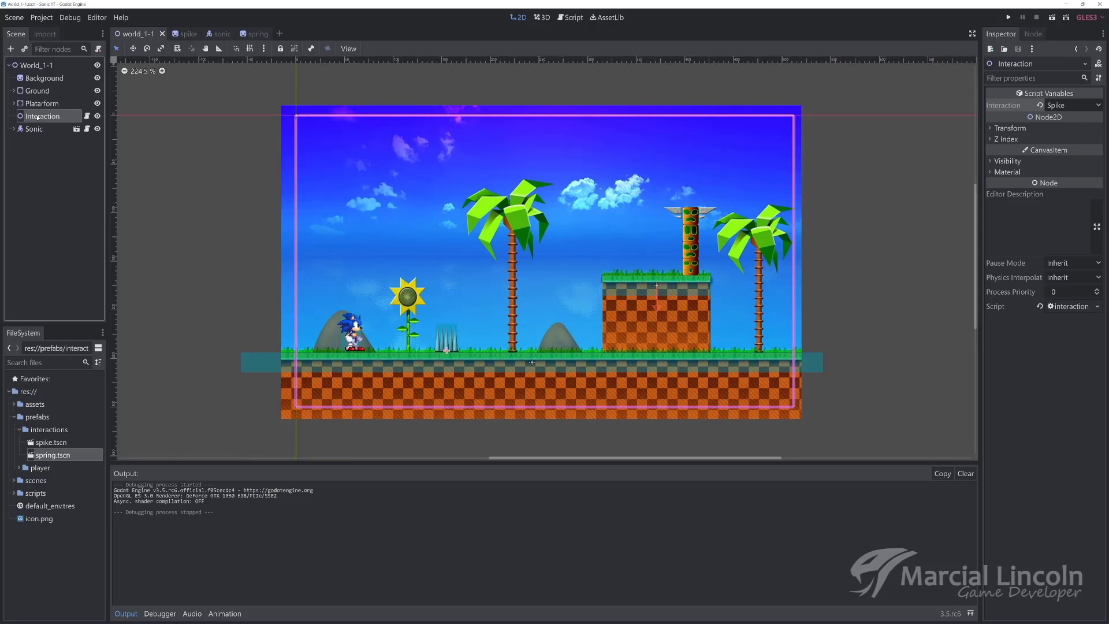
# Duplicate the spike onto the checkered platform and set the original Interaction back to Spring.
pyautogui.hotkey('ctrl', 'd')
pyautogui.moveTo(435, 300); pyautogui.dragTo(624, 223)
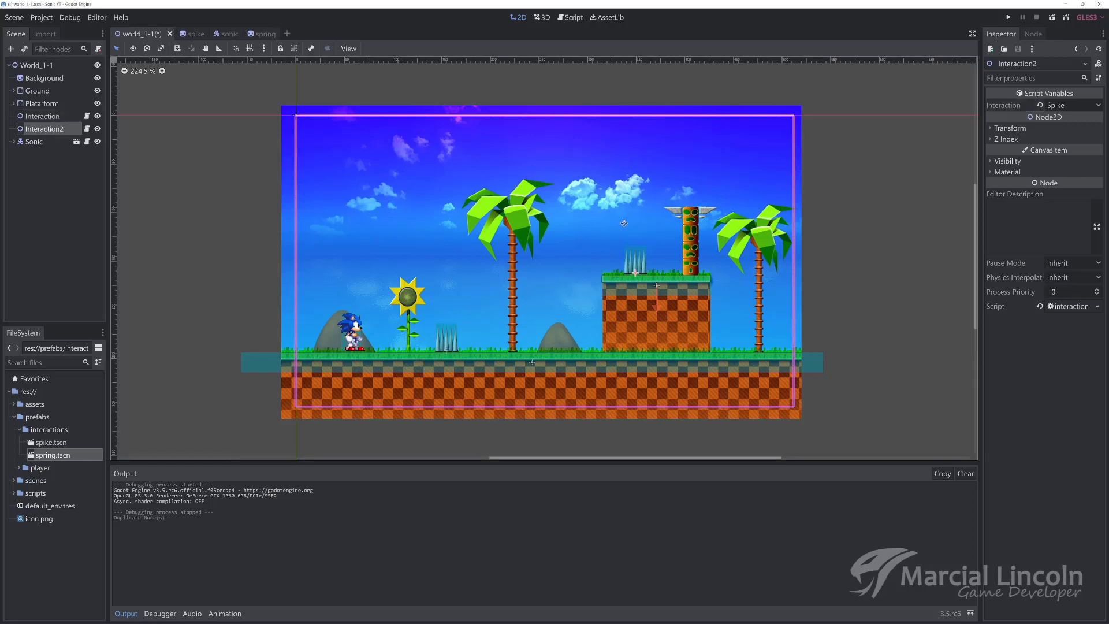
pyautogui.moveTo(624, 223); pyautogui.dragTo(625, 223)
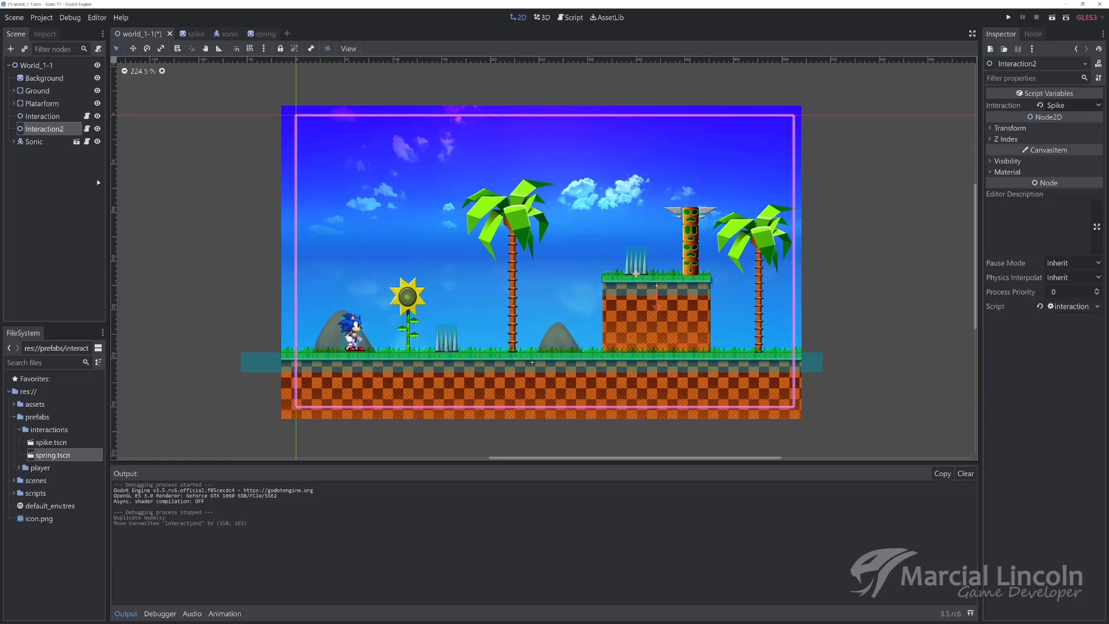
pyautogui.click(42, 116)
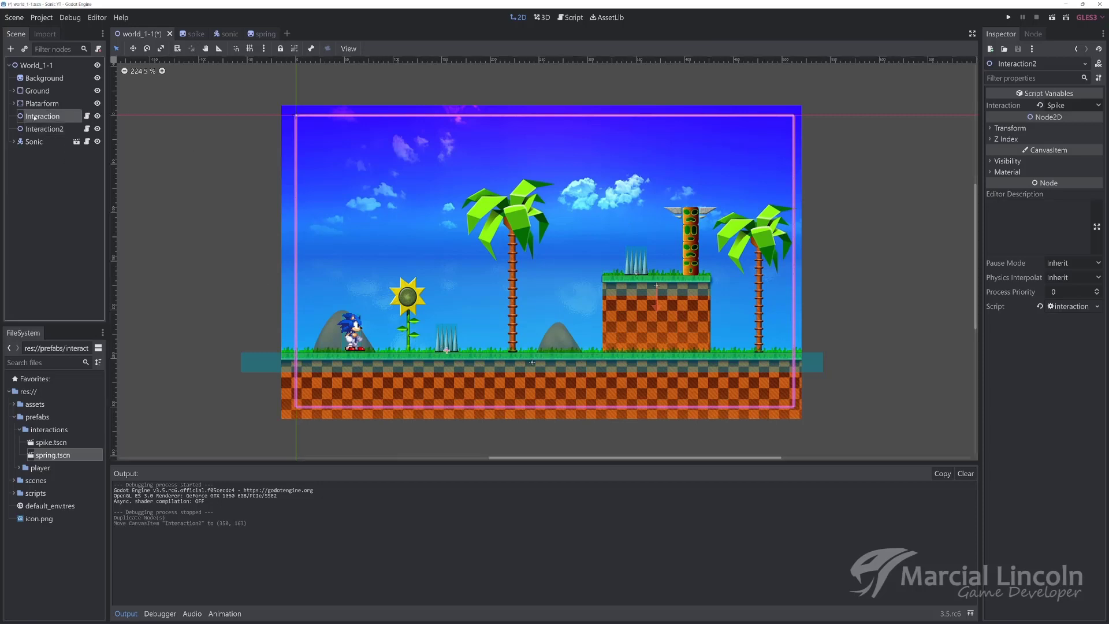
pyautogui.click(1040, 107)
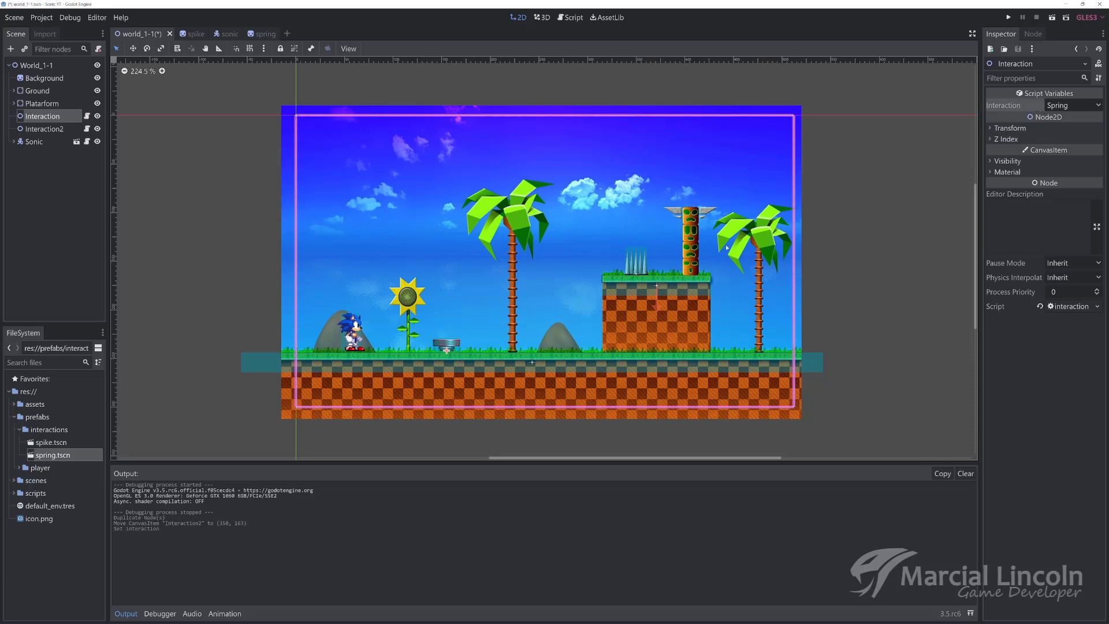
# Run the level and jump Sonic off the spring toward the spiked platform.
pyautogui.click(1050, 19)
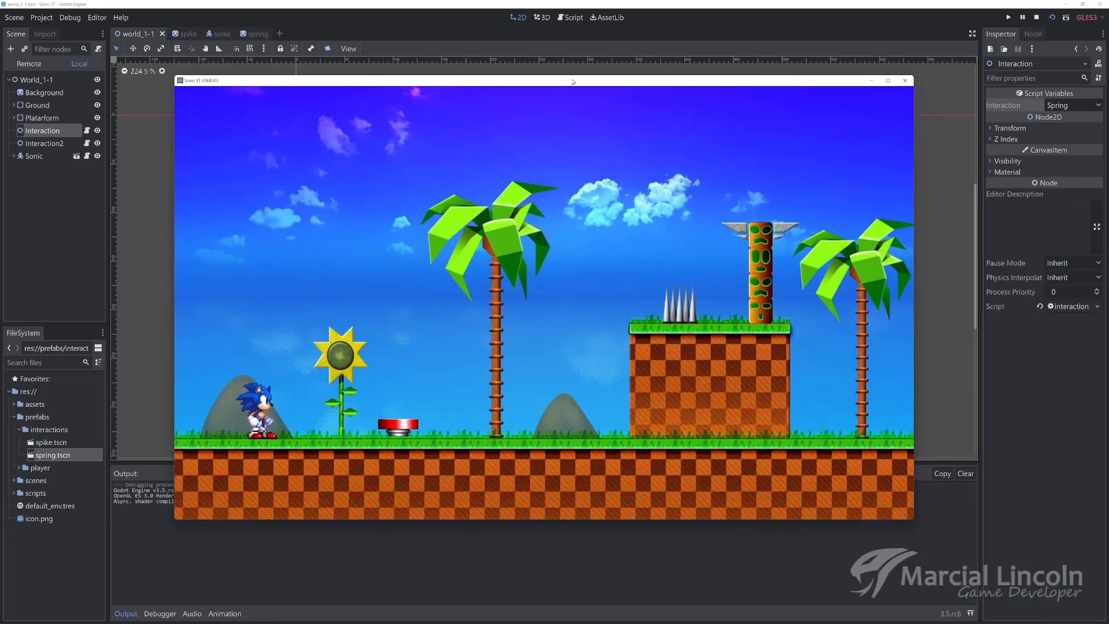
pyautogui.moveTo(573, 82); pyautogui.dragTo(573, 78)
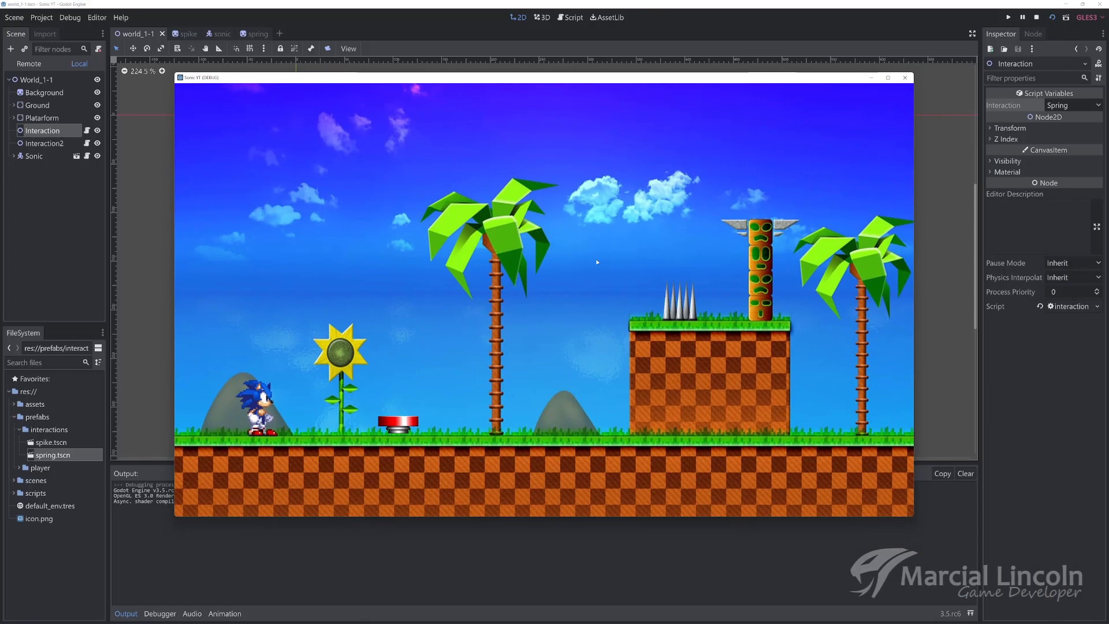
pyautogui.press('Right')
pyautogui.press('space')
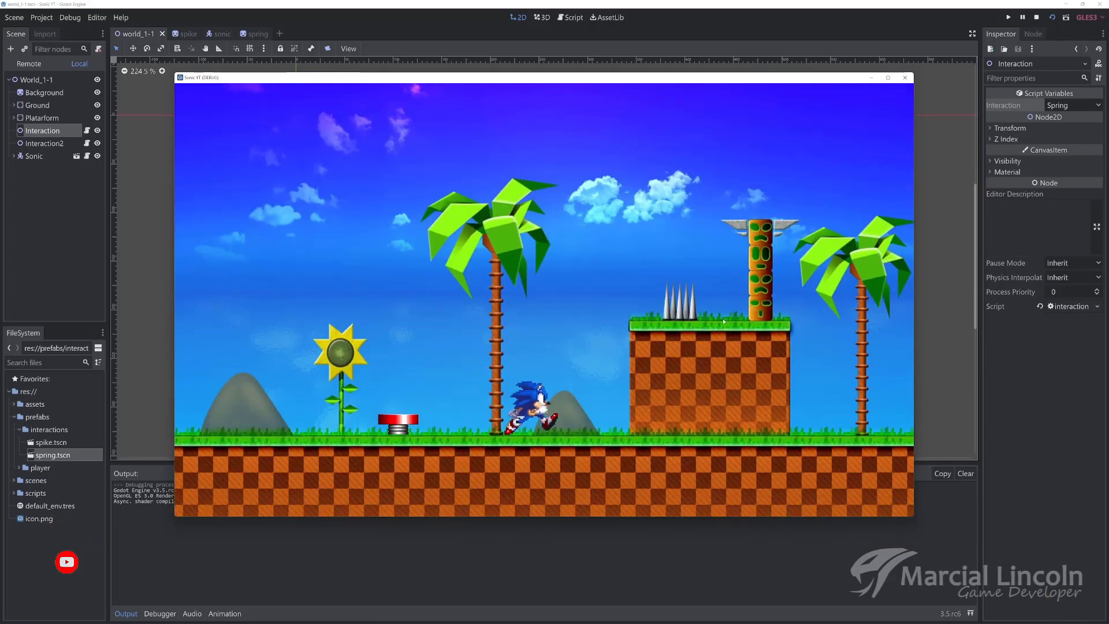
pyautogui.press('space')
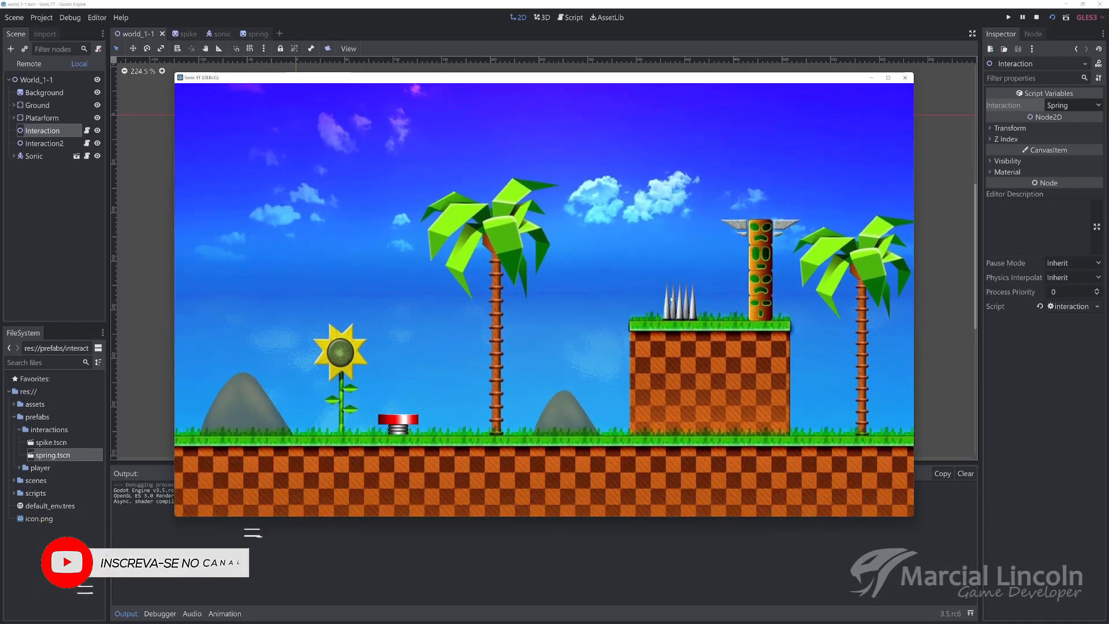
# Close the Sonic YT (DEBUG) game window.
pyautogui.click(905, 79)
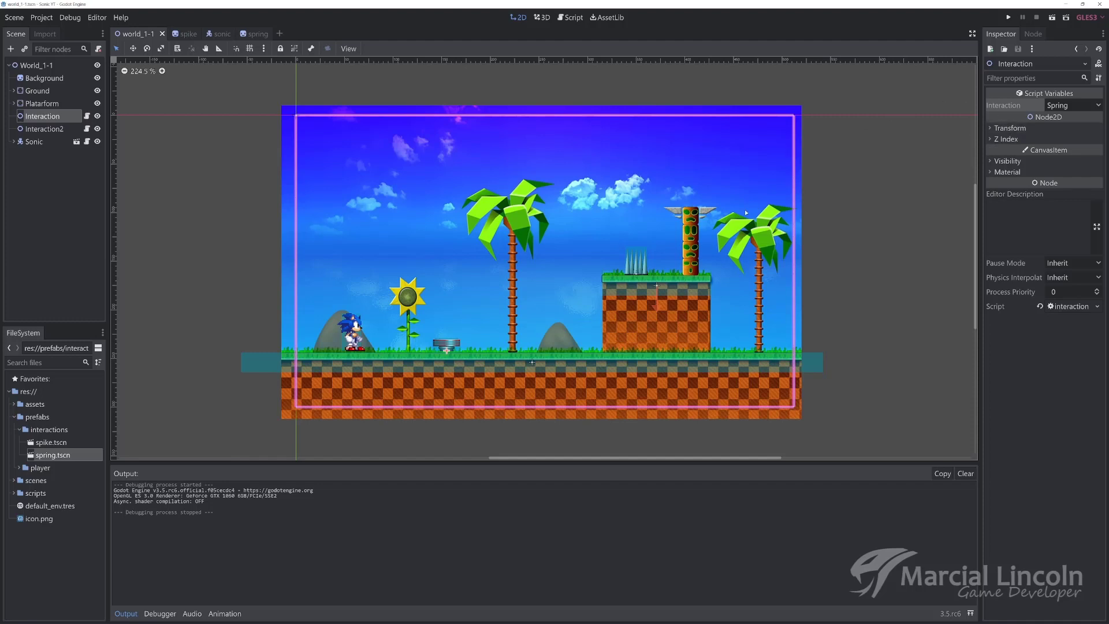
# Duplicate Interaction2 as Interaction3 on the ground by the right palm tree, set to Spring.
pyautogui.click(36, 128)
pyautogui.hotkey('ctrl', 'd')
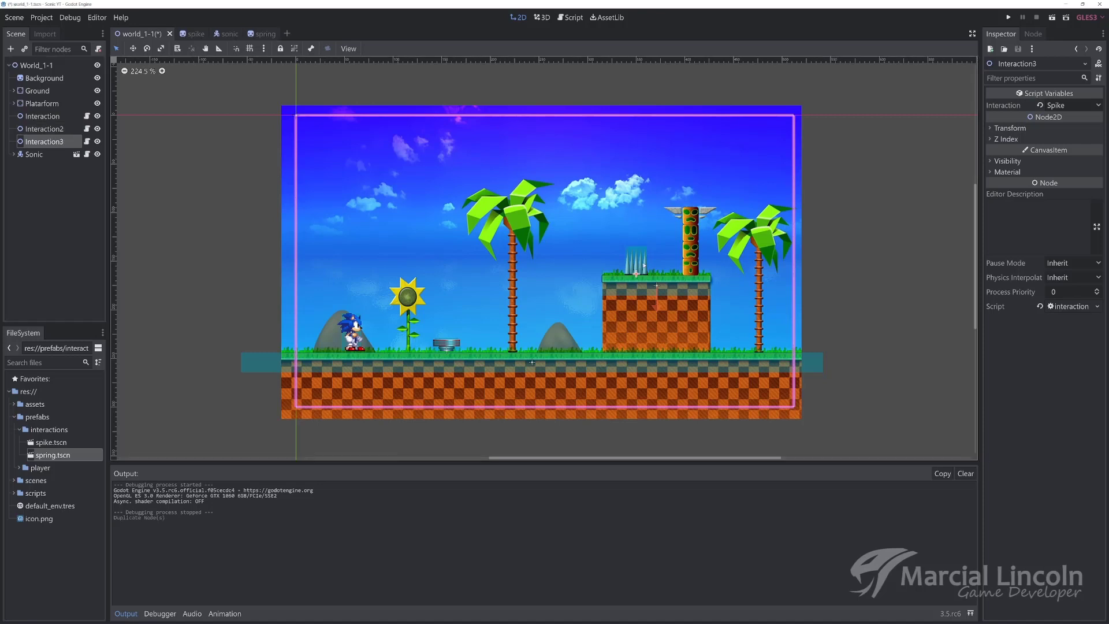
pyautogui.moveTo(644, 265); pyautogui.dragTo(745, 343)
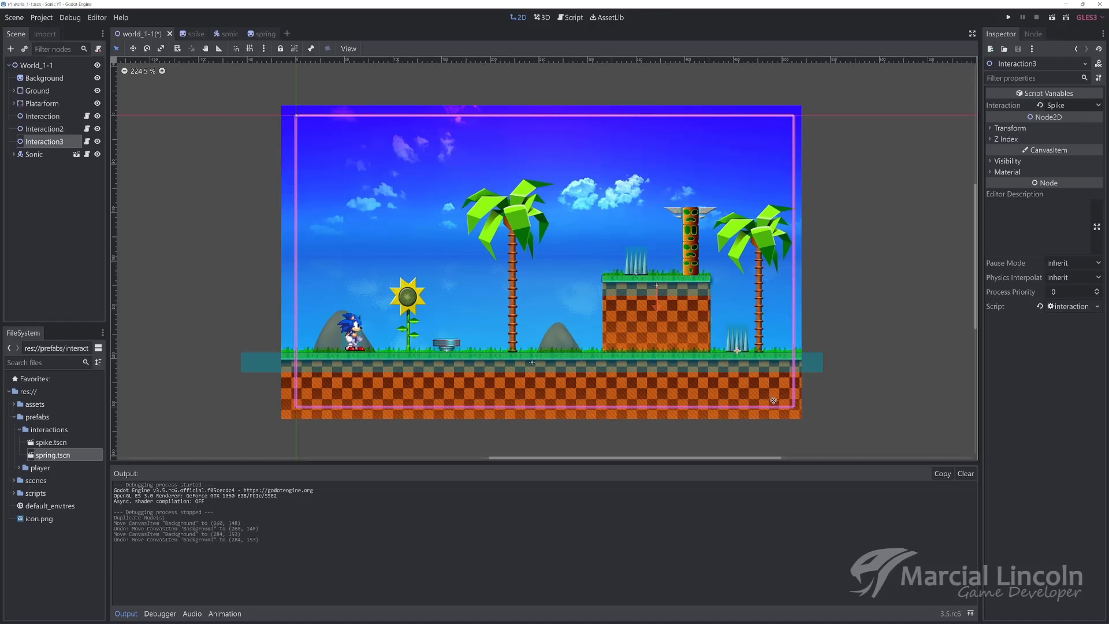
pyautogui.moveTo(773, 401); pyautogui.dragTo(774, 403)
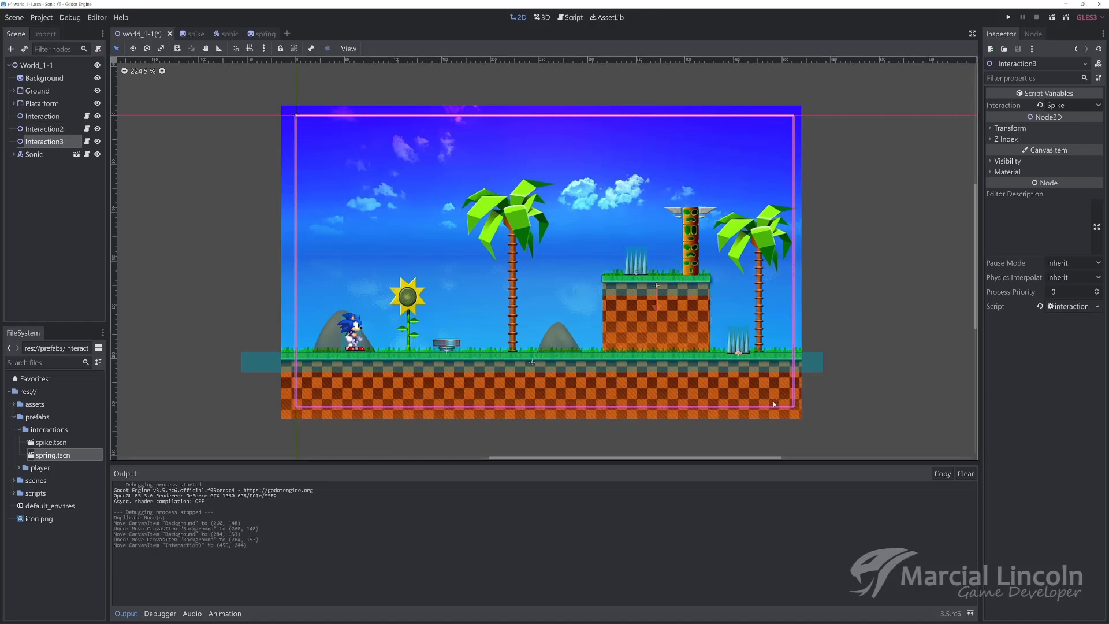
pyautogui.click(1065, 105)
pyautogui.click(1063, 133)
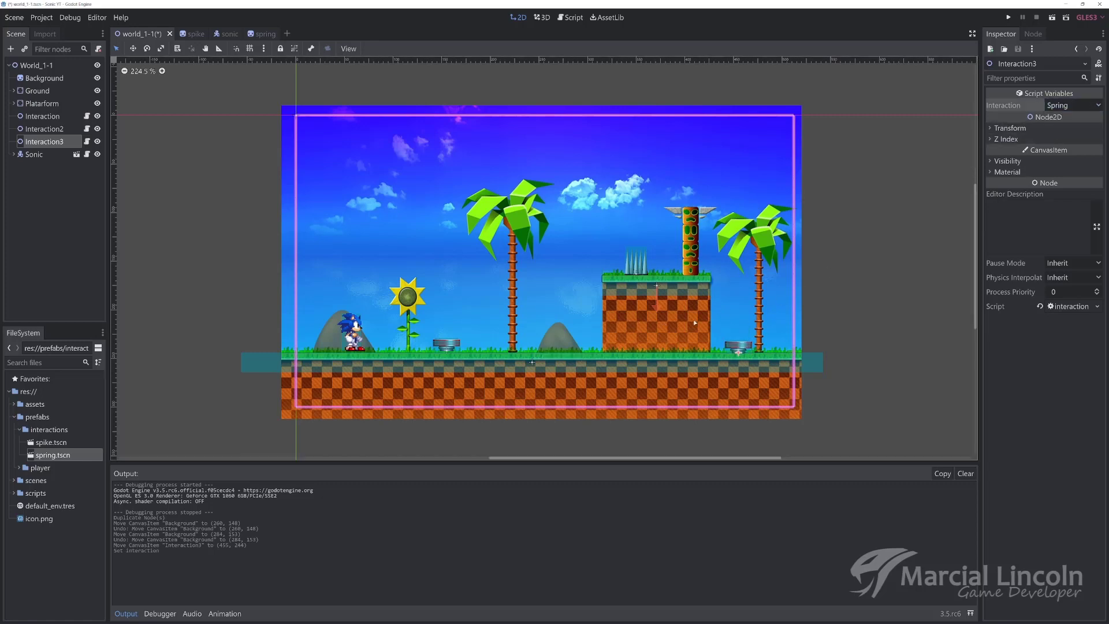
# Test the new right-hand spring by bouncing Sonic on it in the running level.
pyautogui.click(1052, 18)
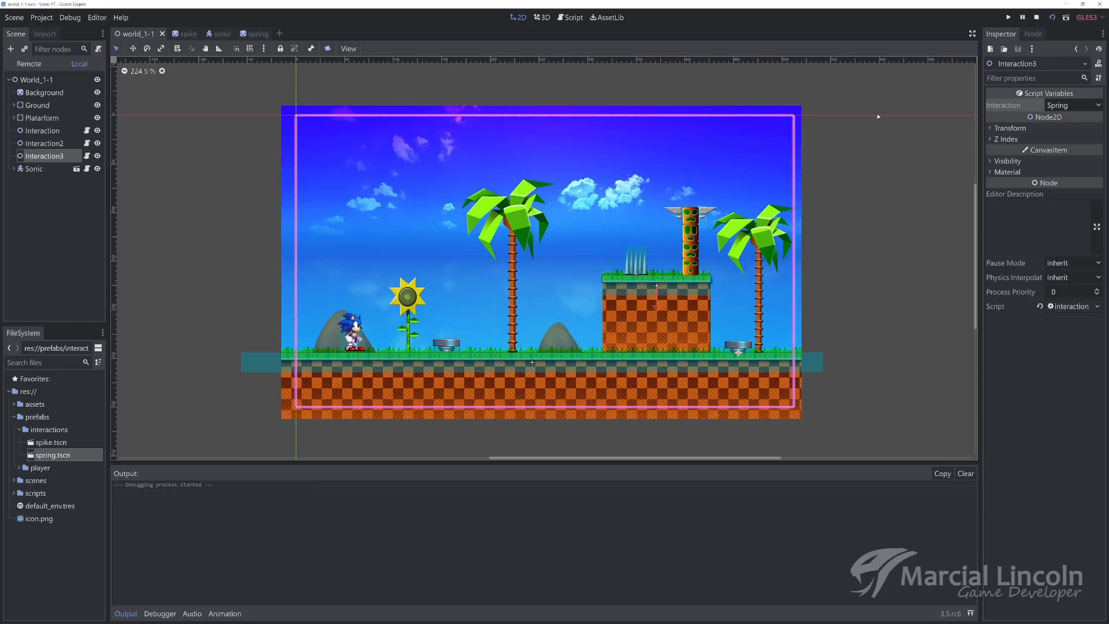
pyautogui.press('Right')
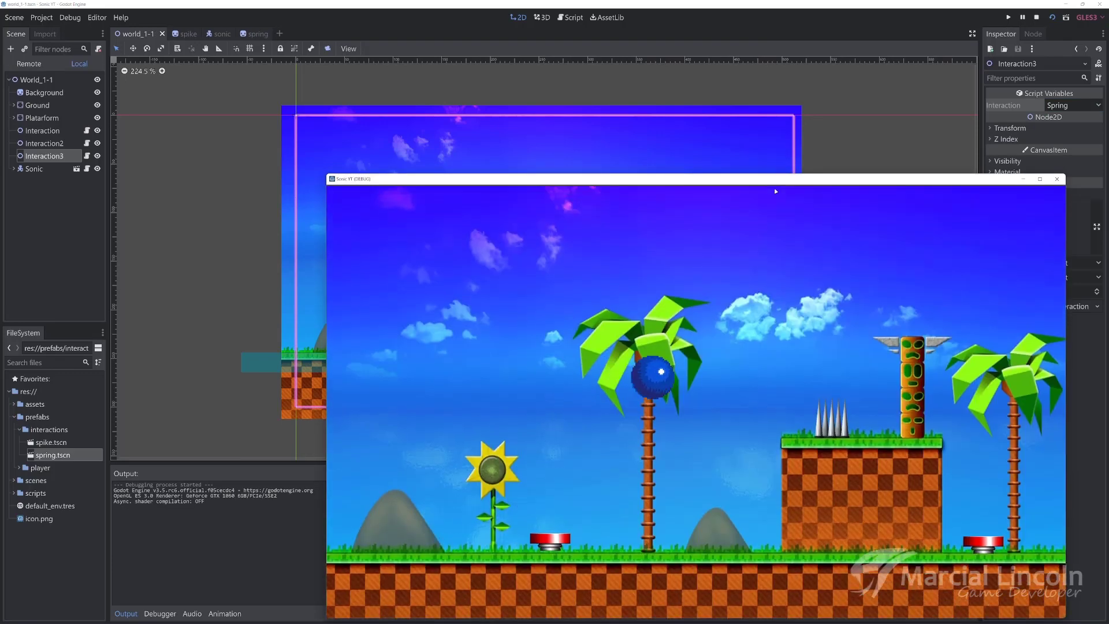
pyautogui.press('space')
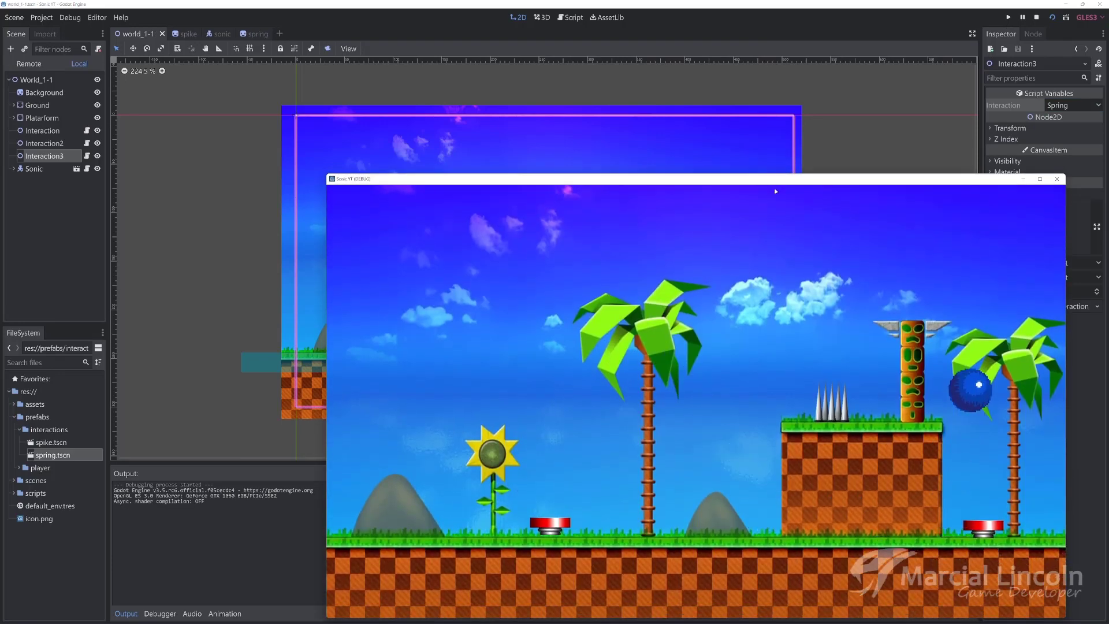
pyautogui.press('Left')
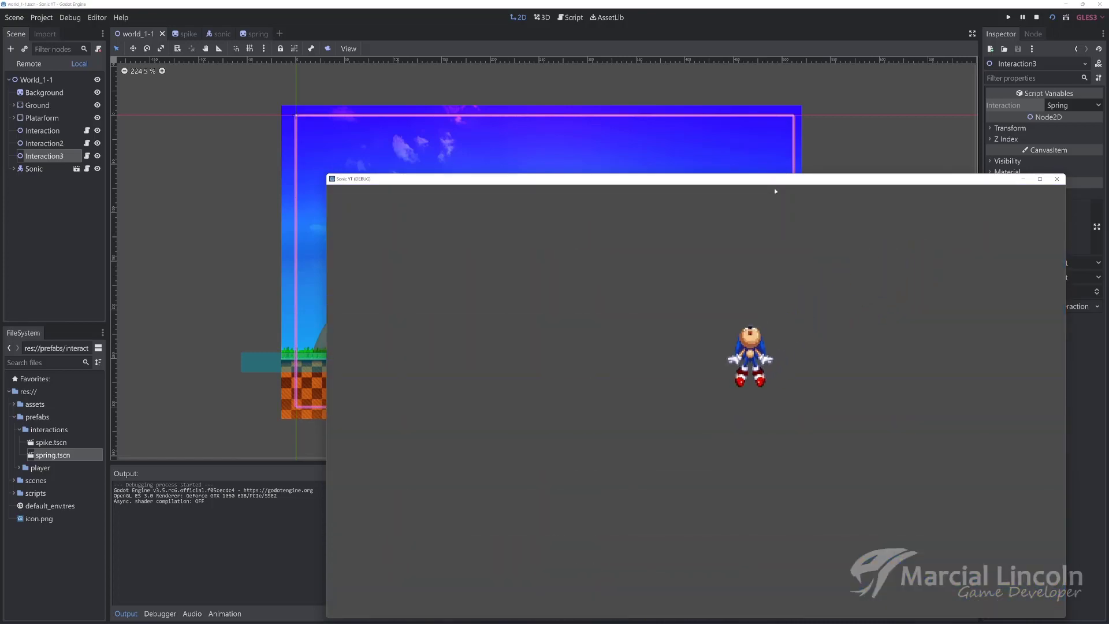
pyautogui.press('Right')
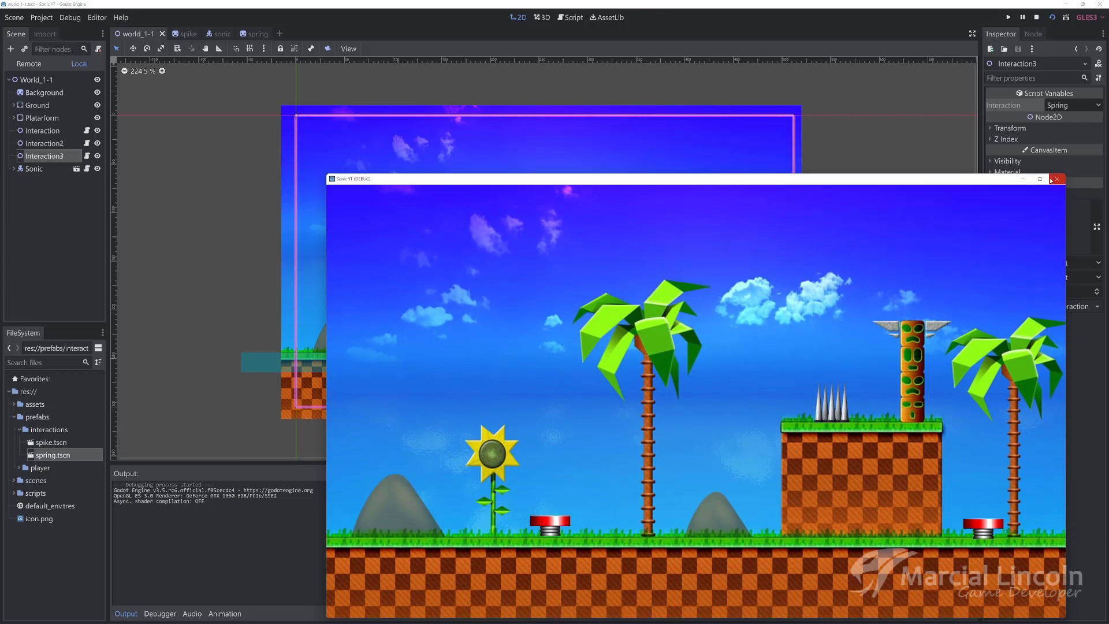
pyautogui.click(1056, 179)
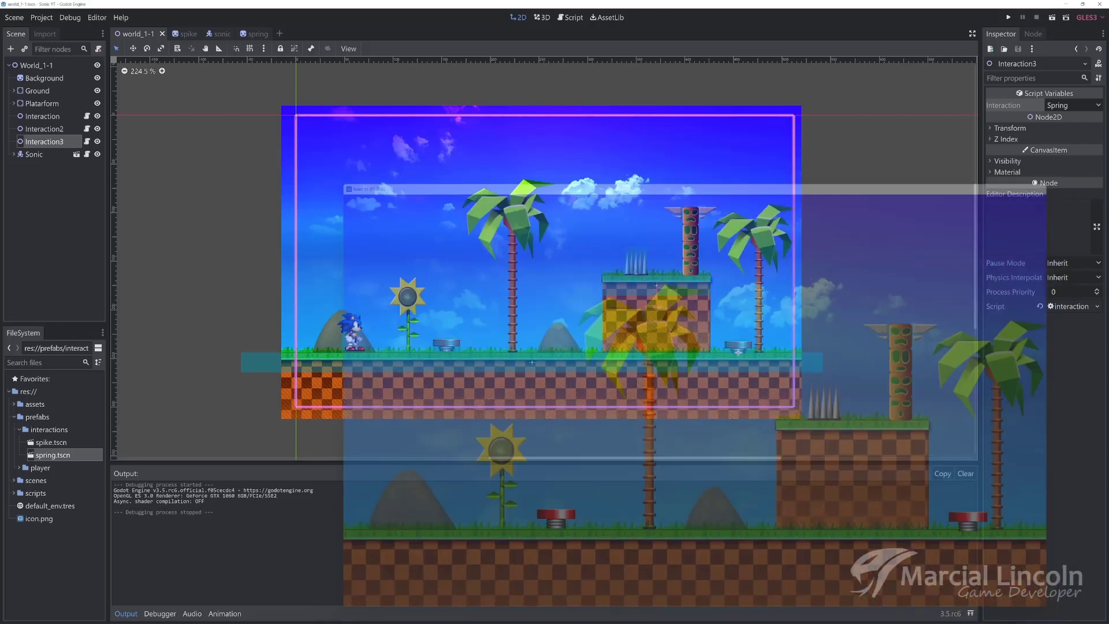